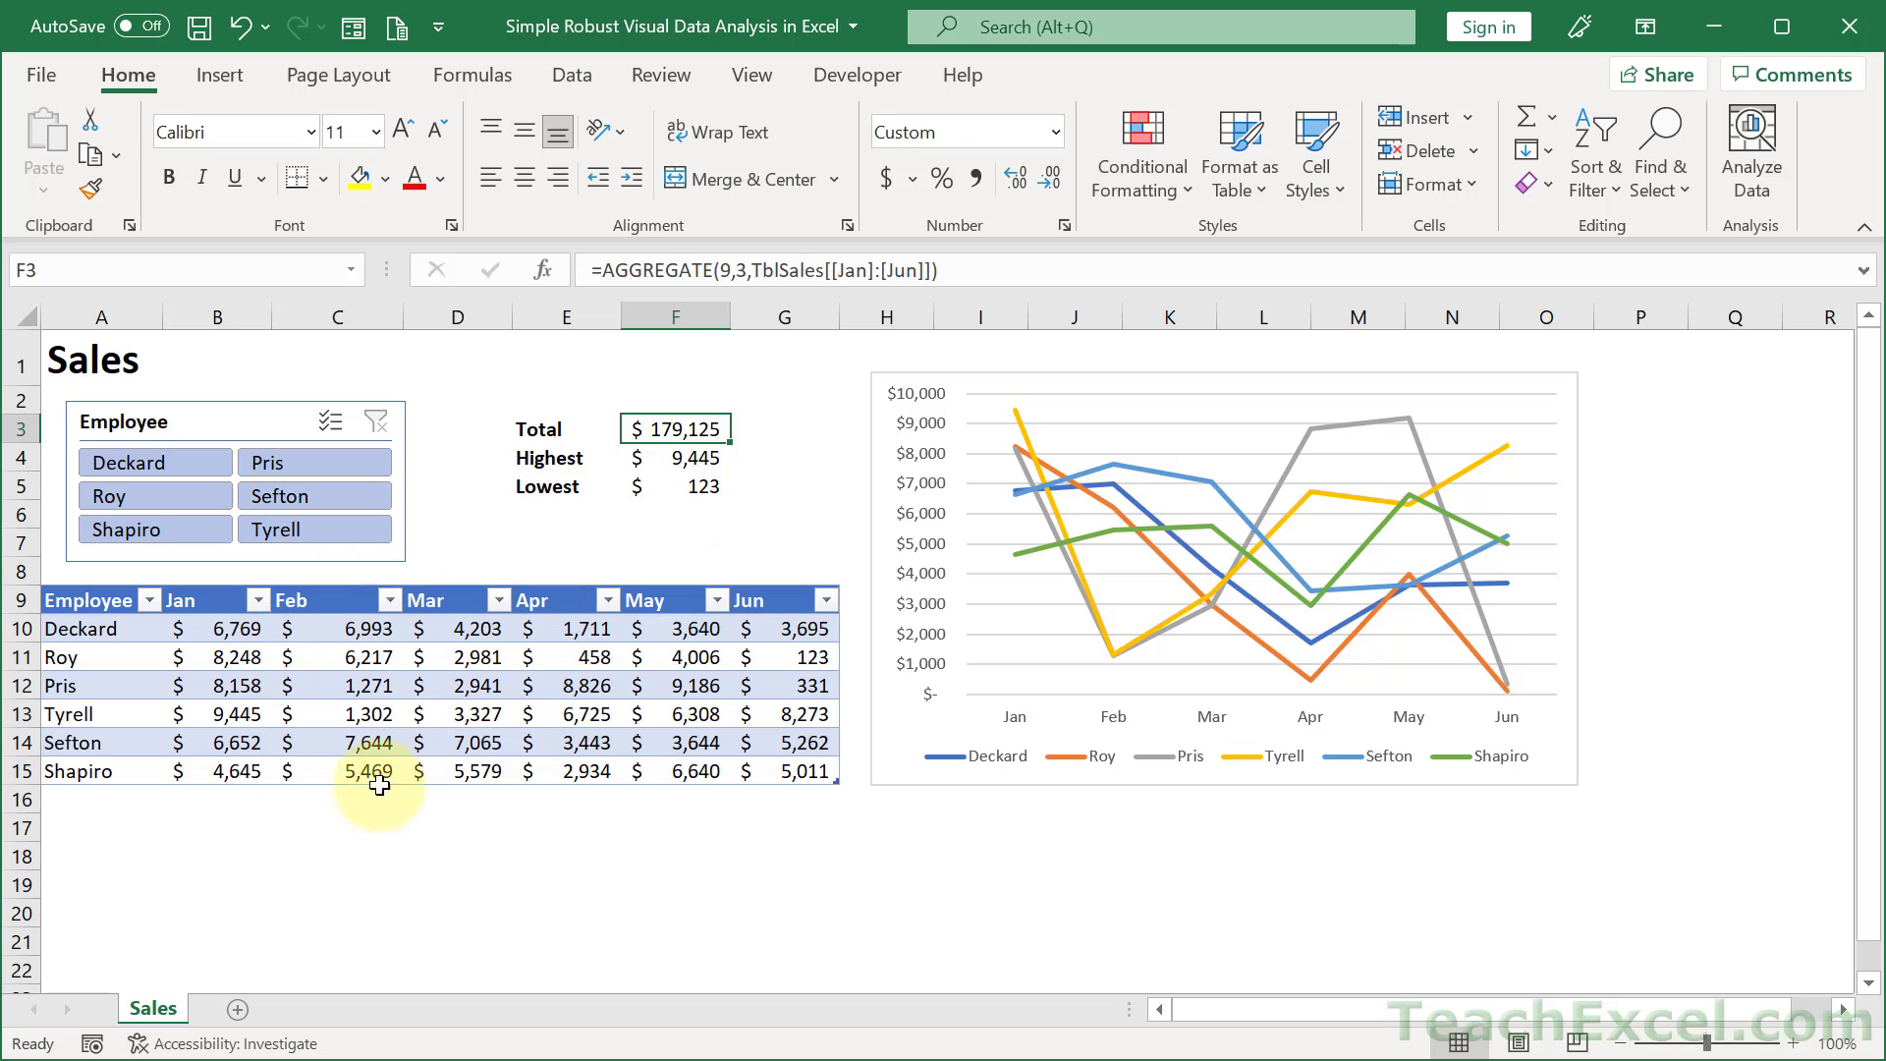
- Filter the Employee slicer to Deckard, Sefton and Shapiro with Multi-Select, giving a 90,999 Total
click(180, 464)
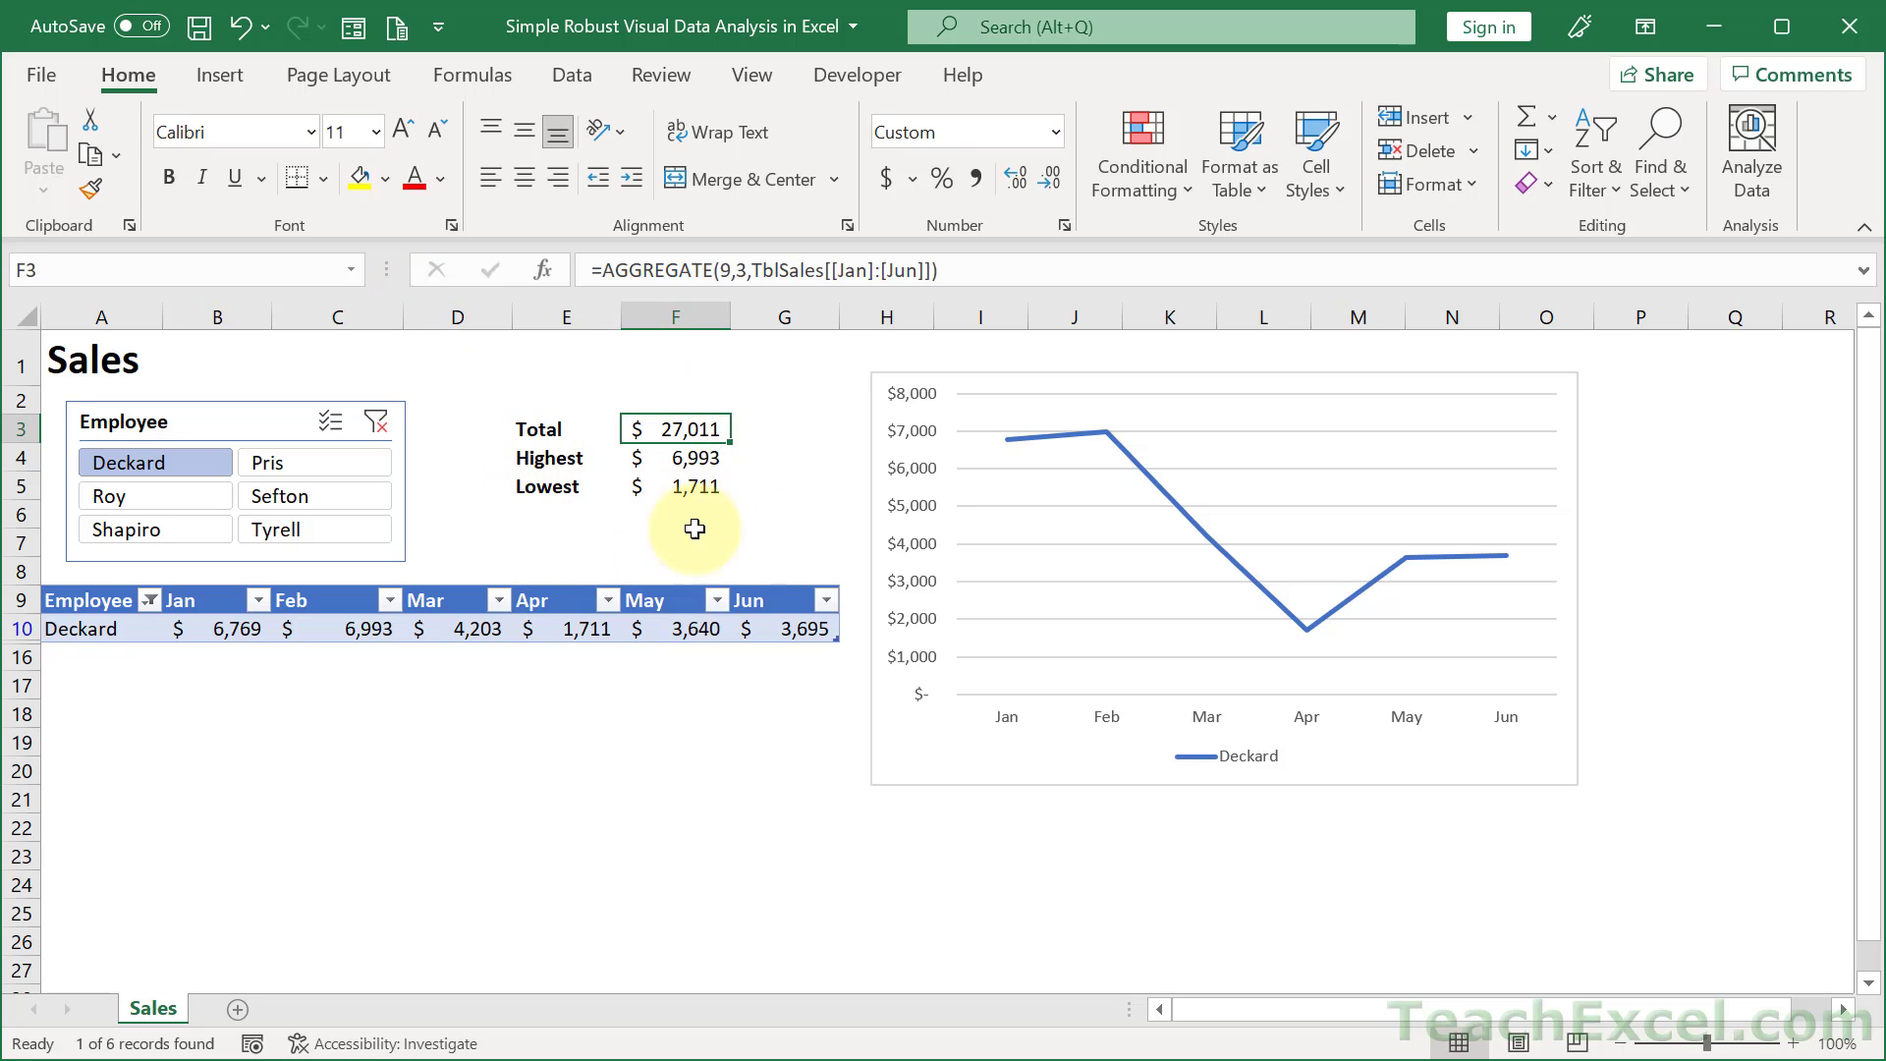
click(325, 424)
click(302, 492)
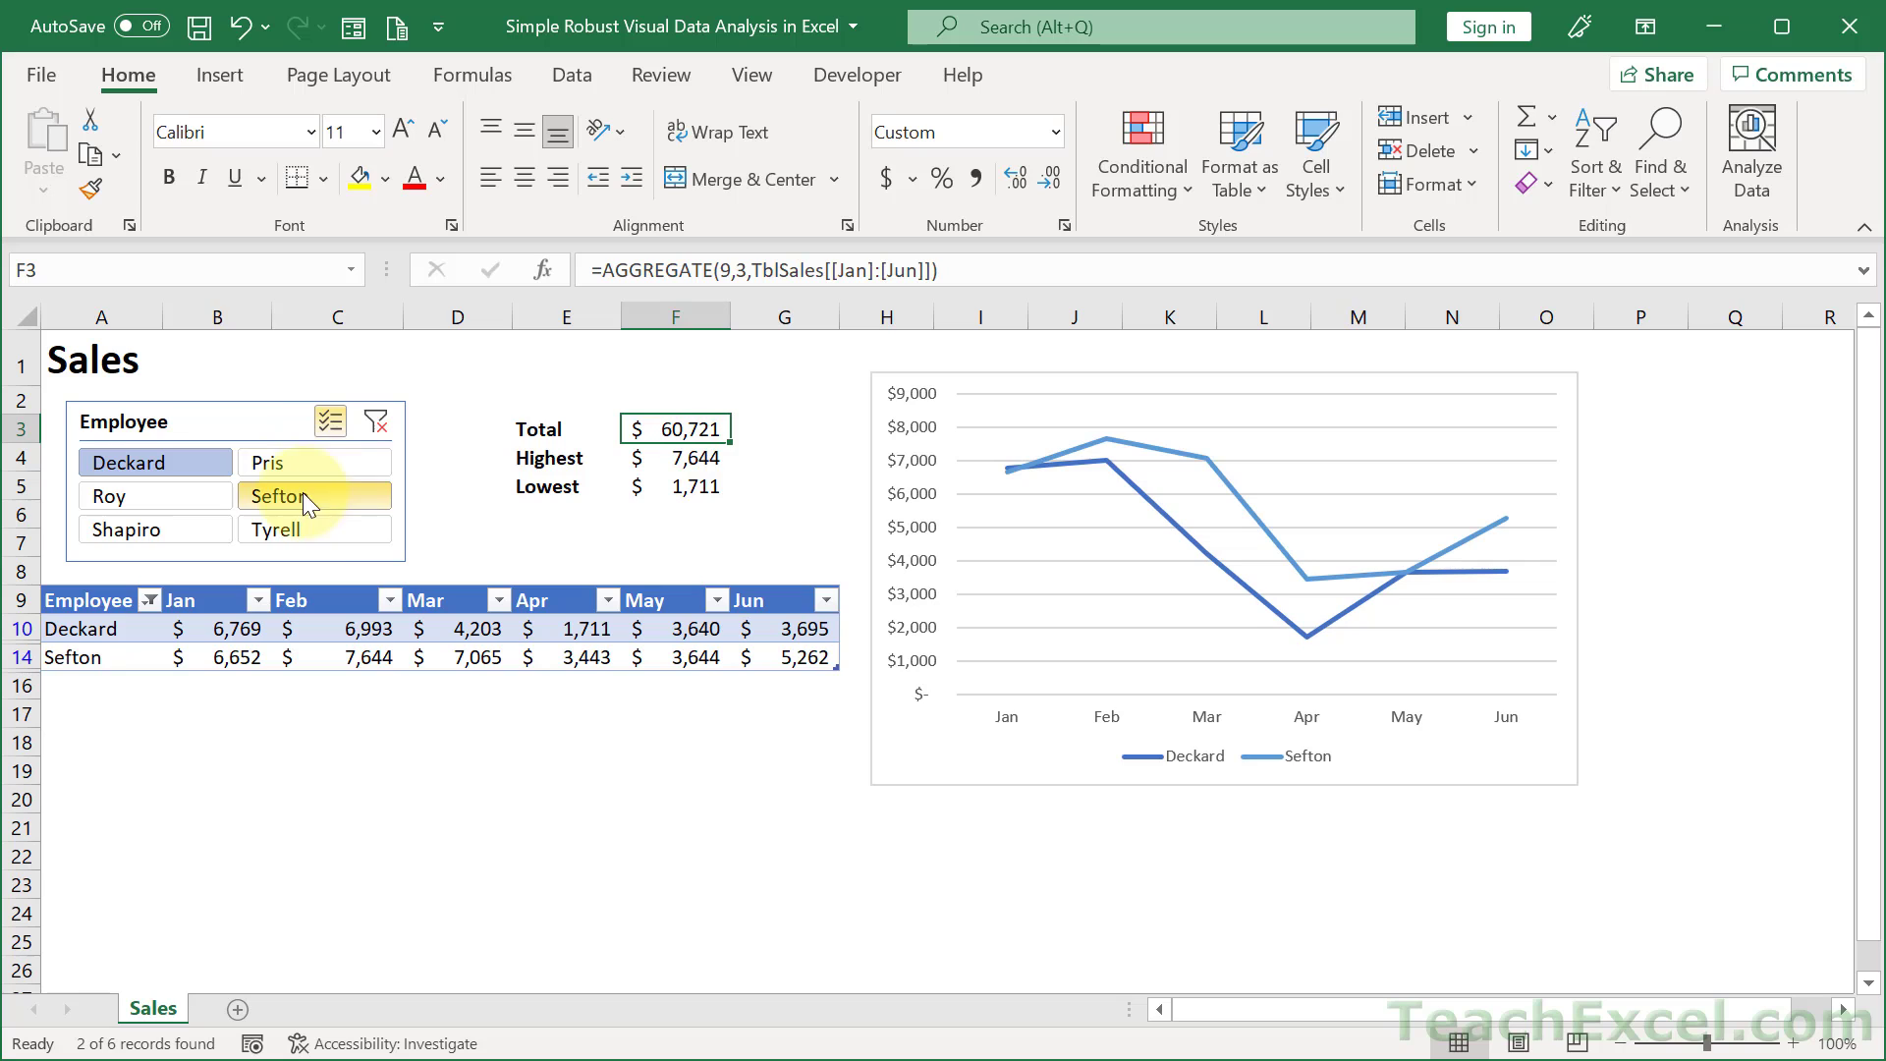
click(208, 537)
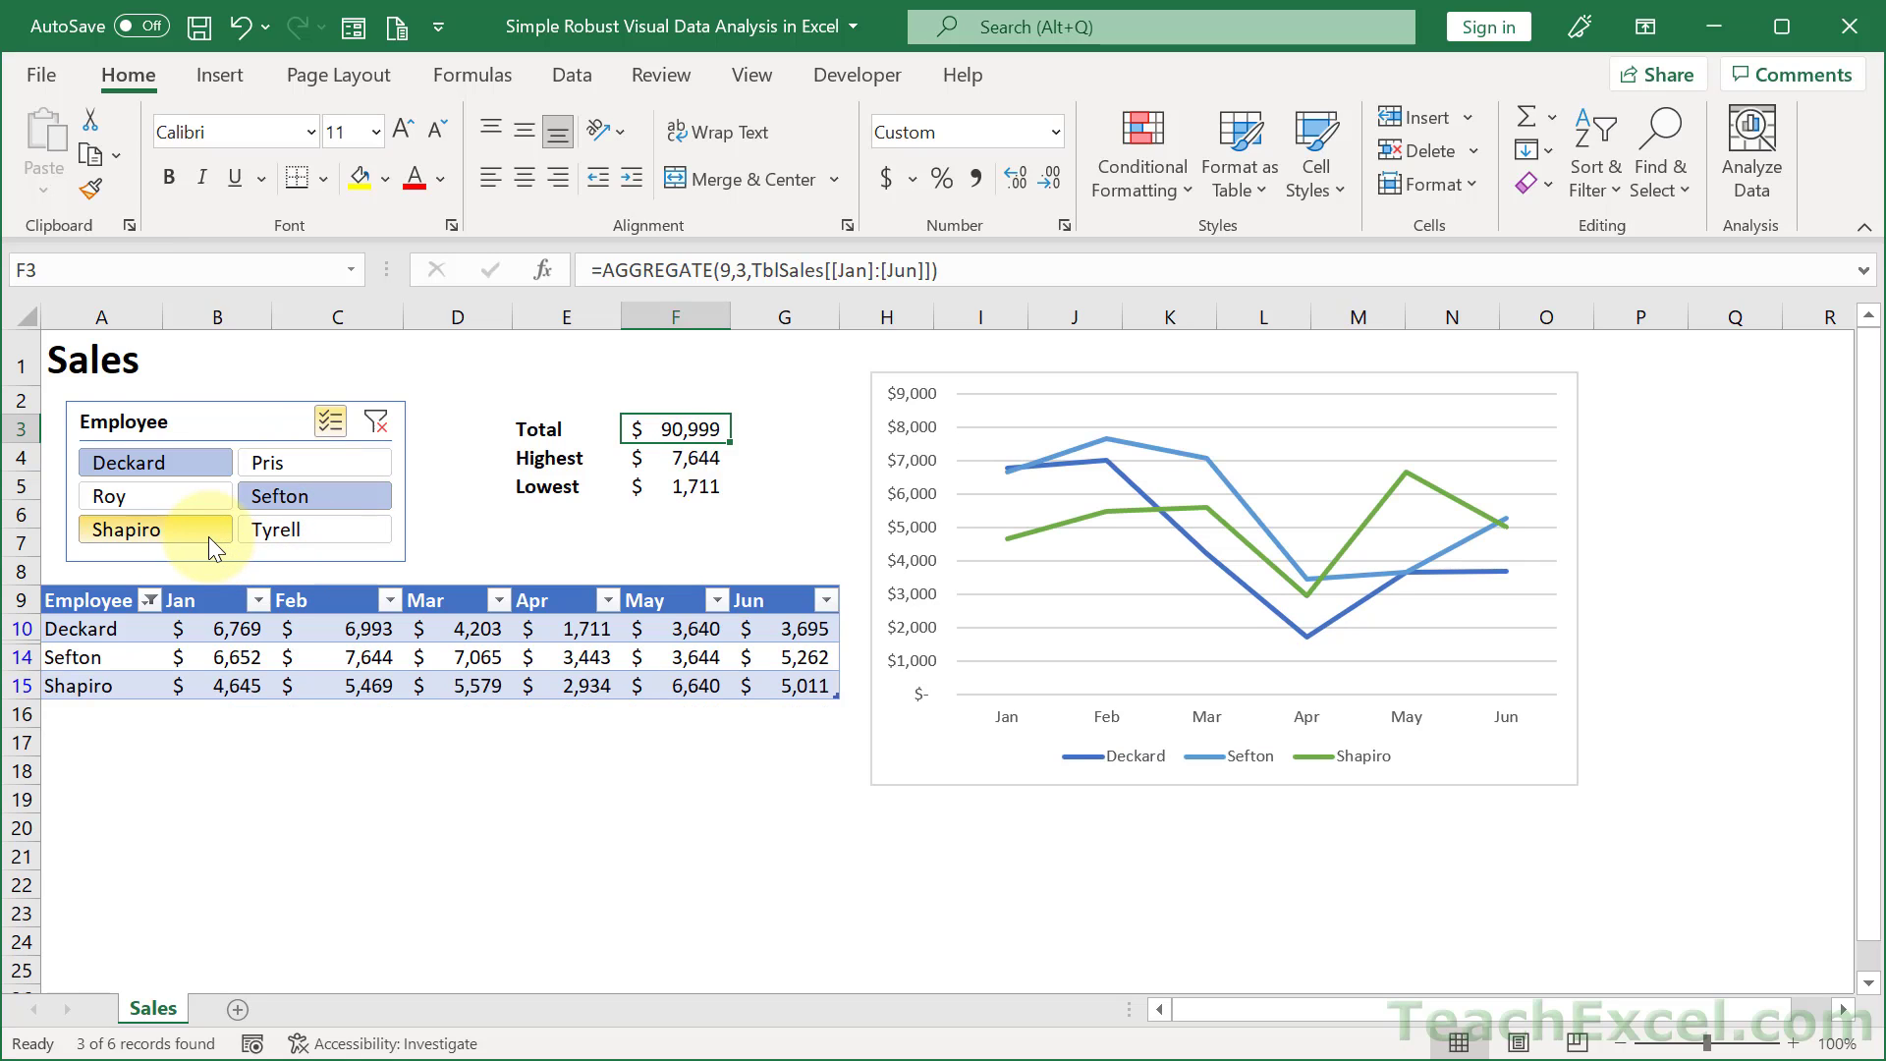
- Clear the slicer filter and start a Thanos row in A16 with Jan 123 and Feb 4432
click(378, 421)
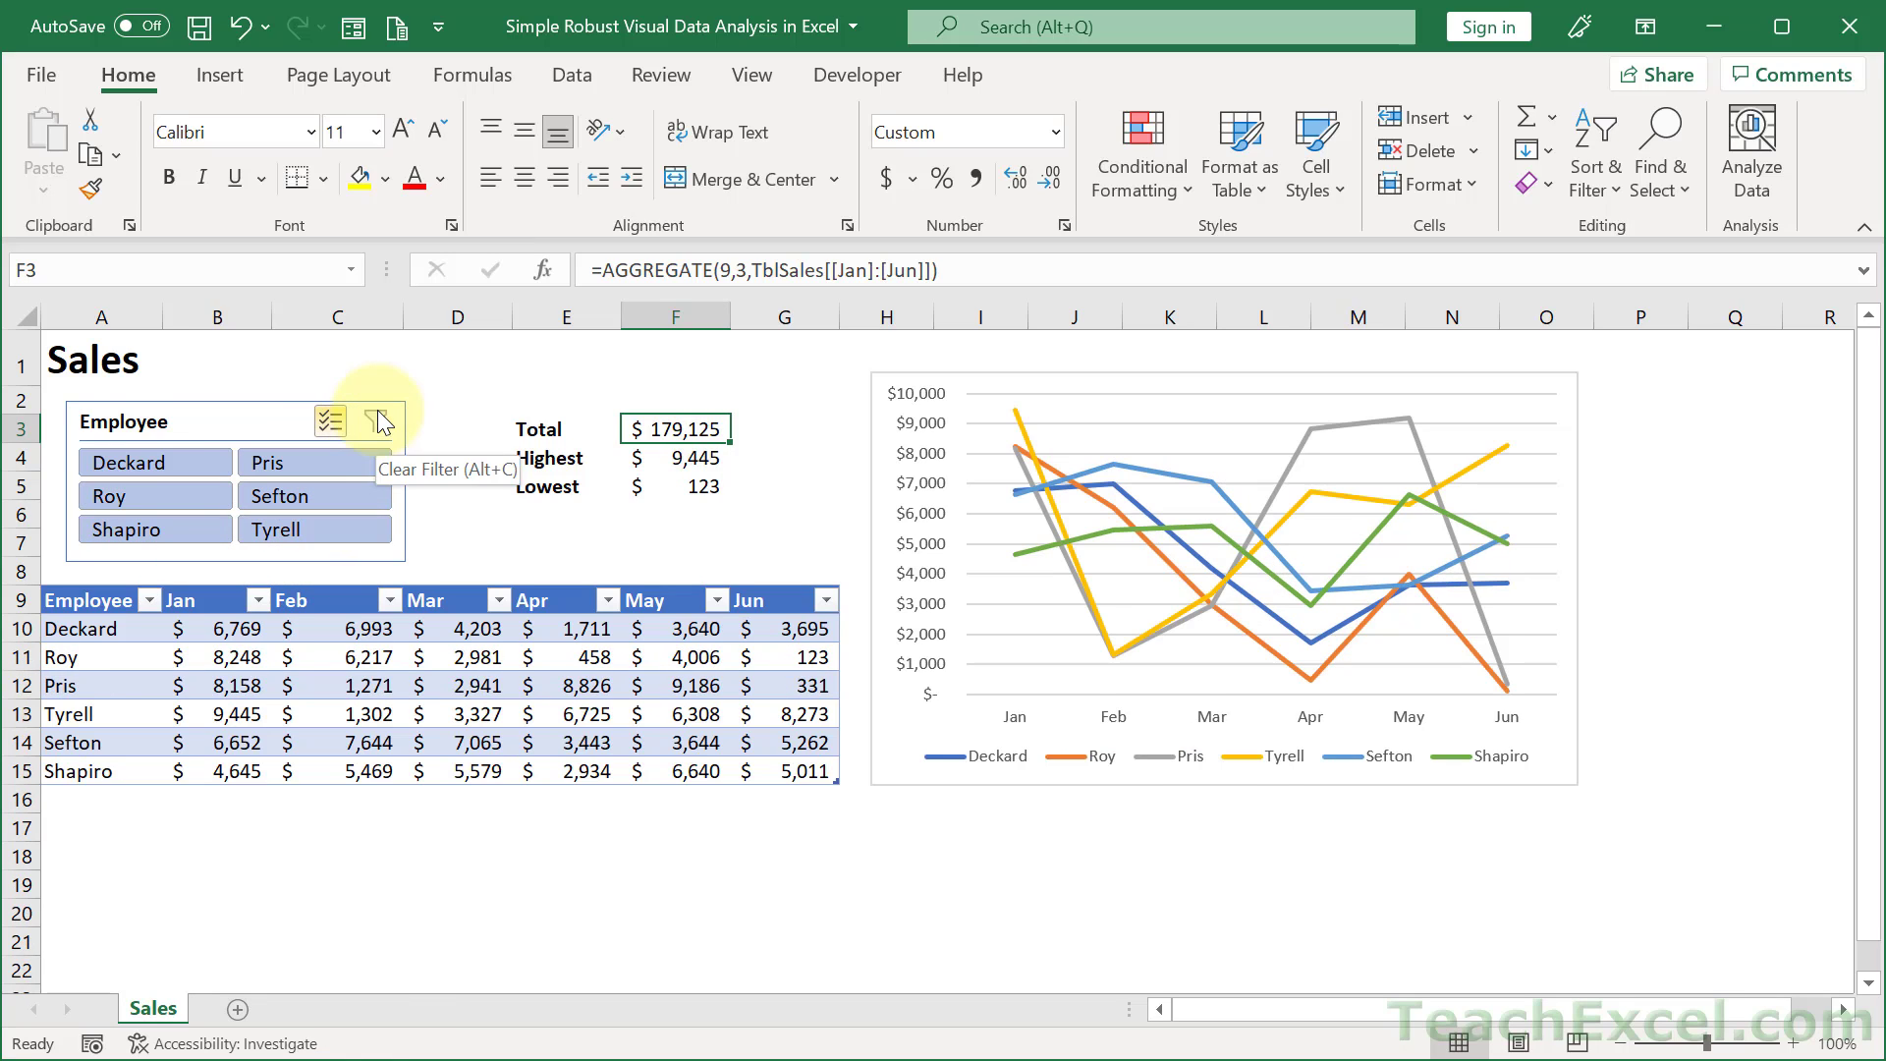
click(96, 794)
text(Thanos)
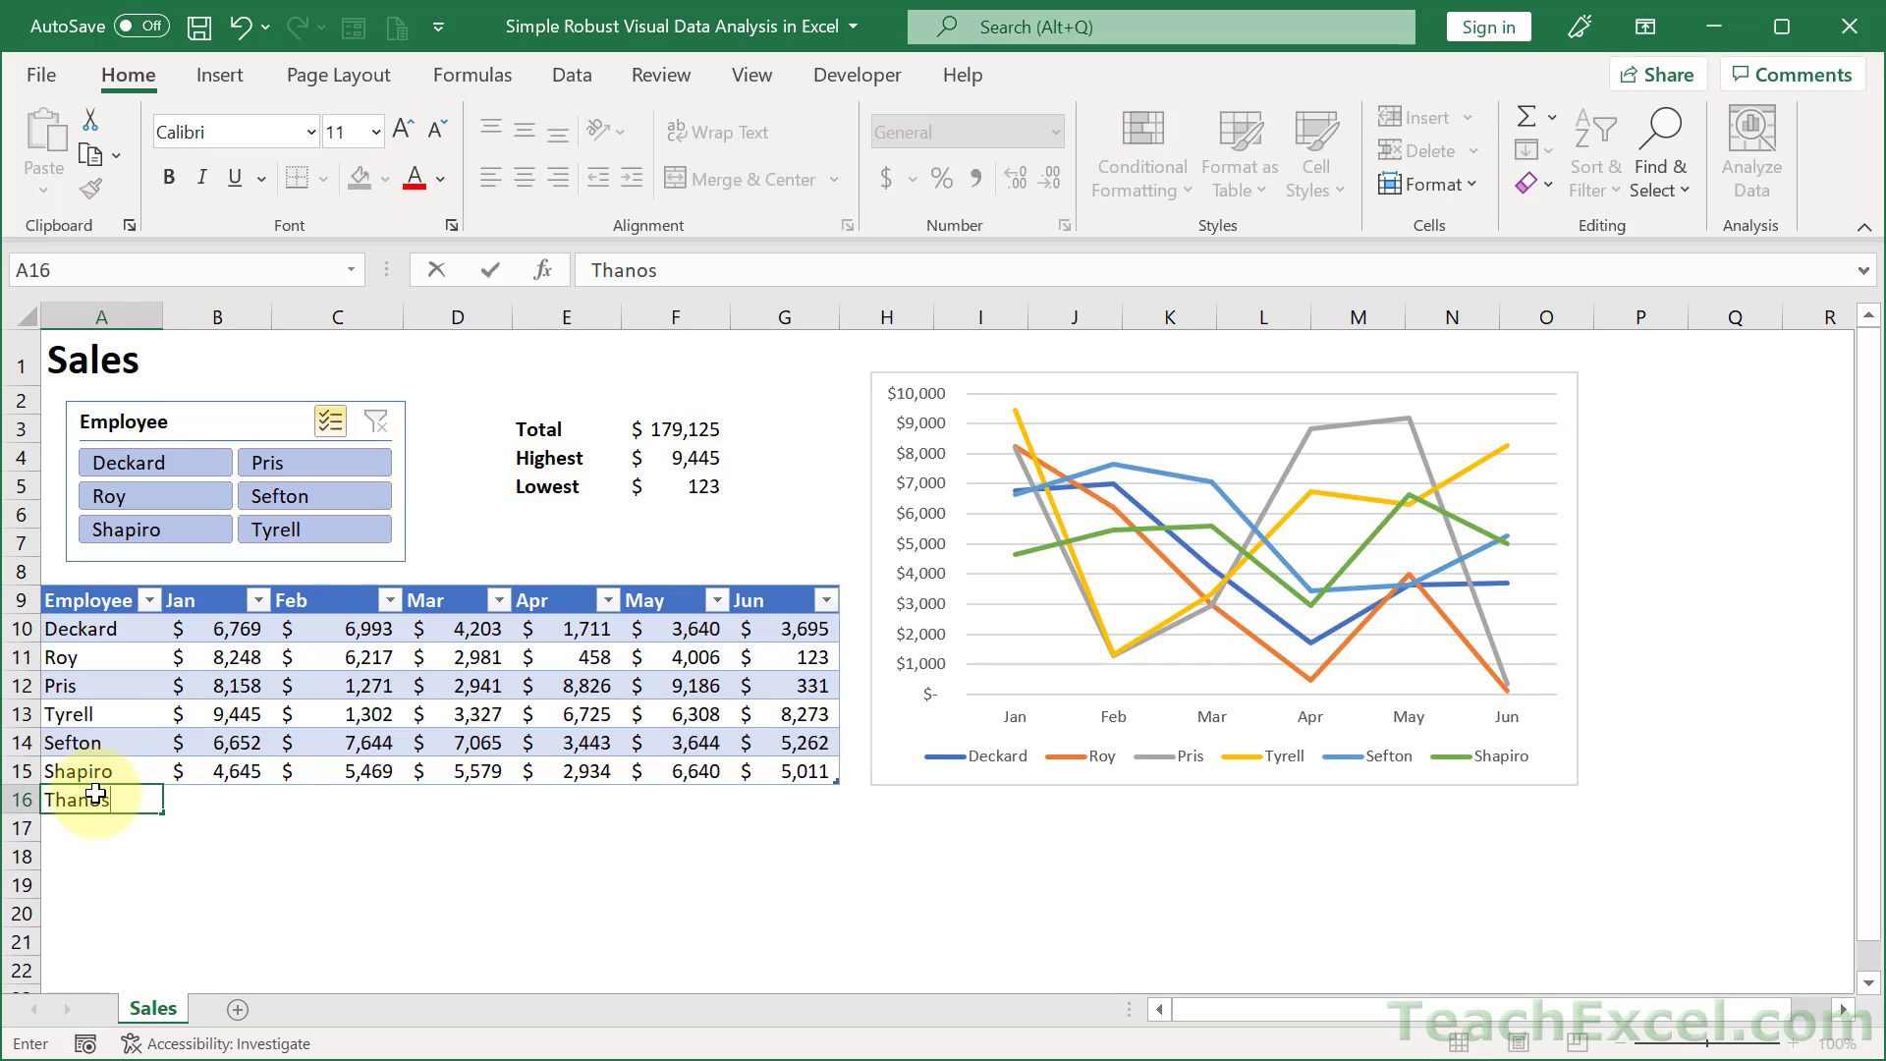
key(Tab)
text(123)
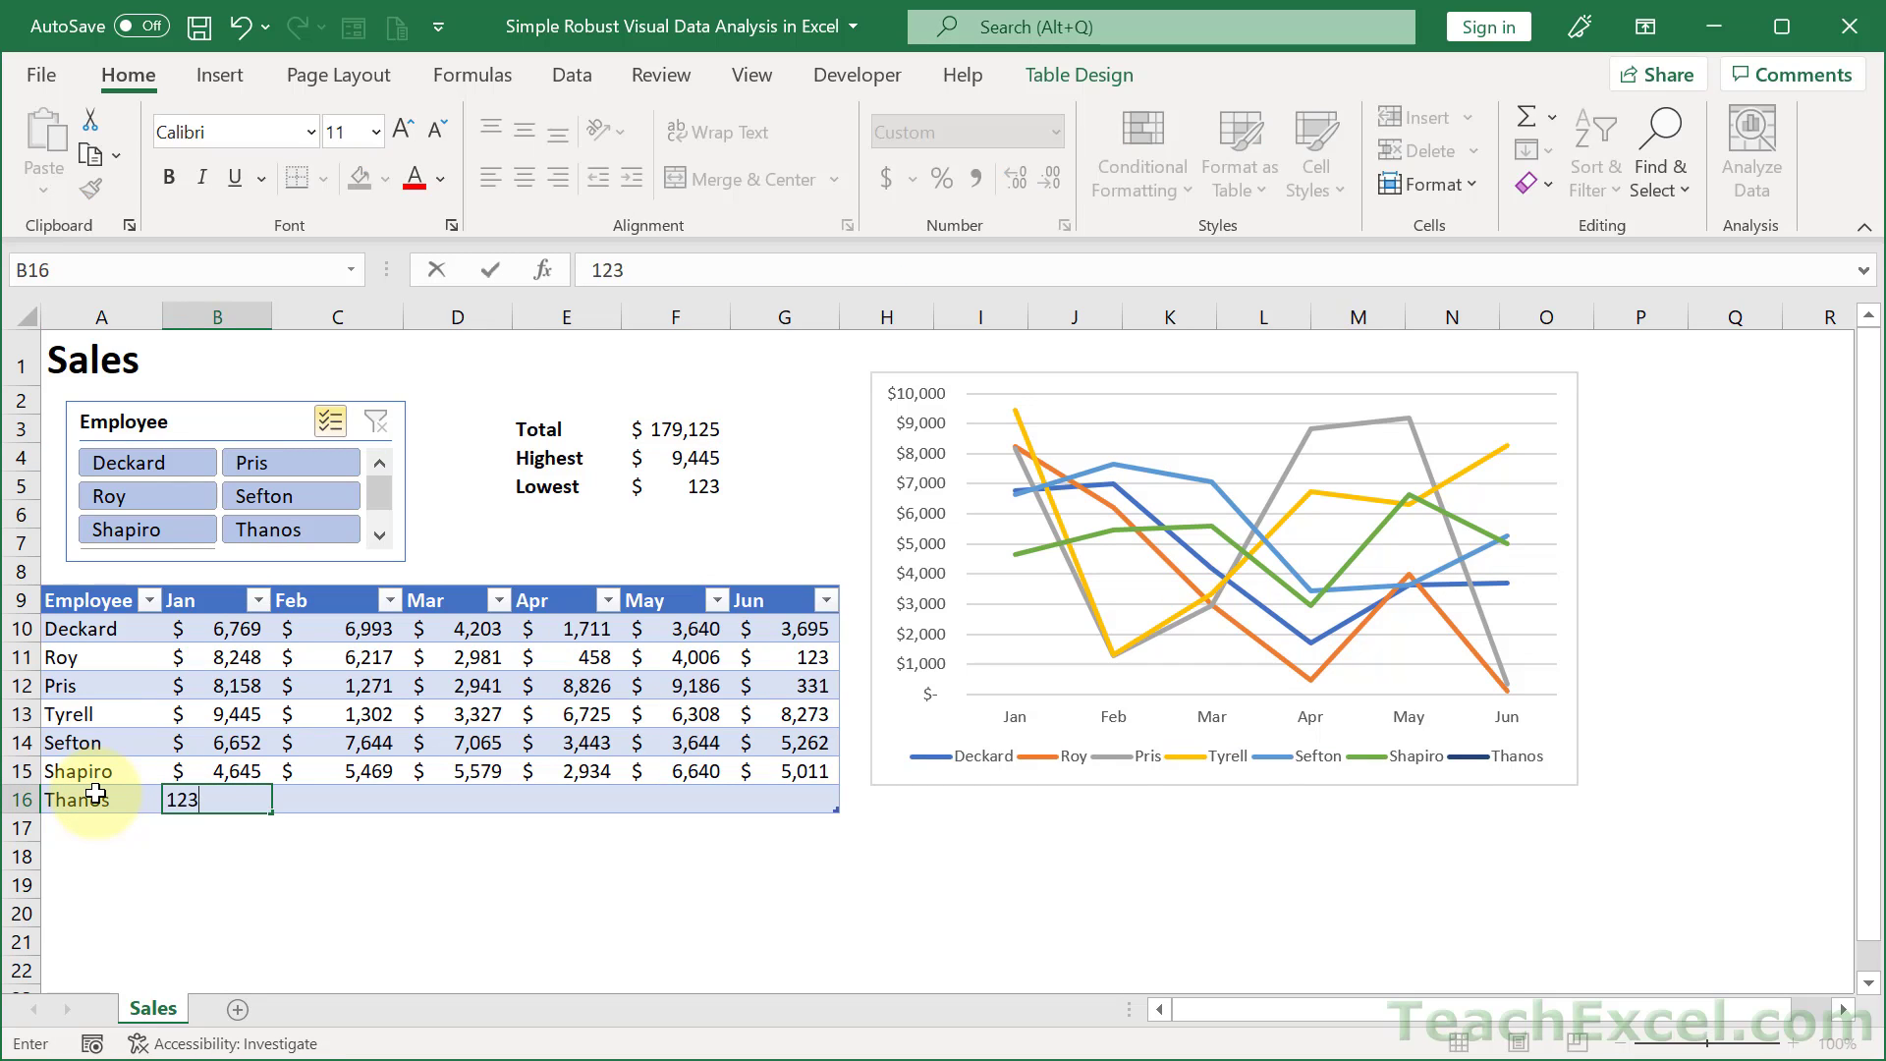
key(Tab)
text(4432)
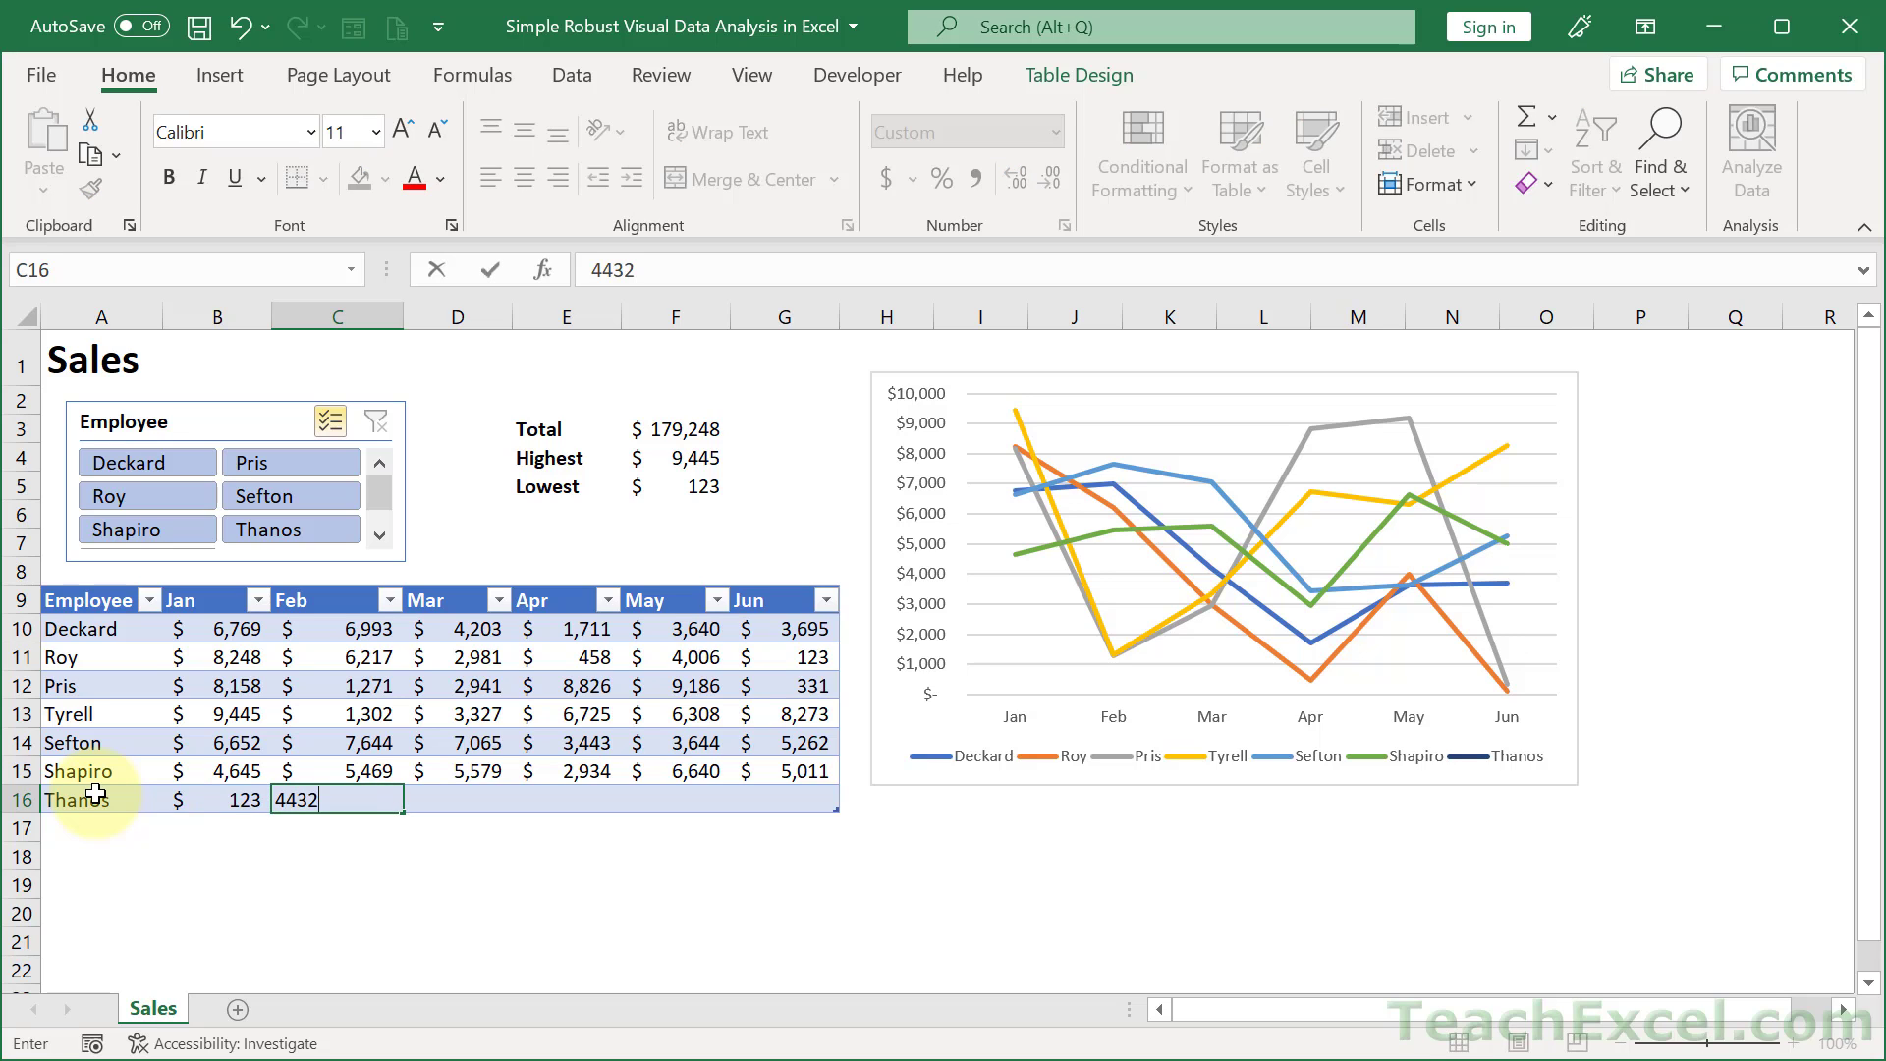
key(Tab)
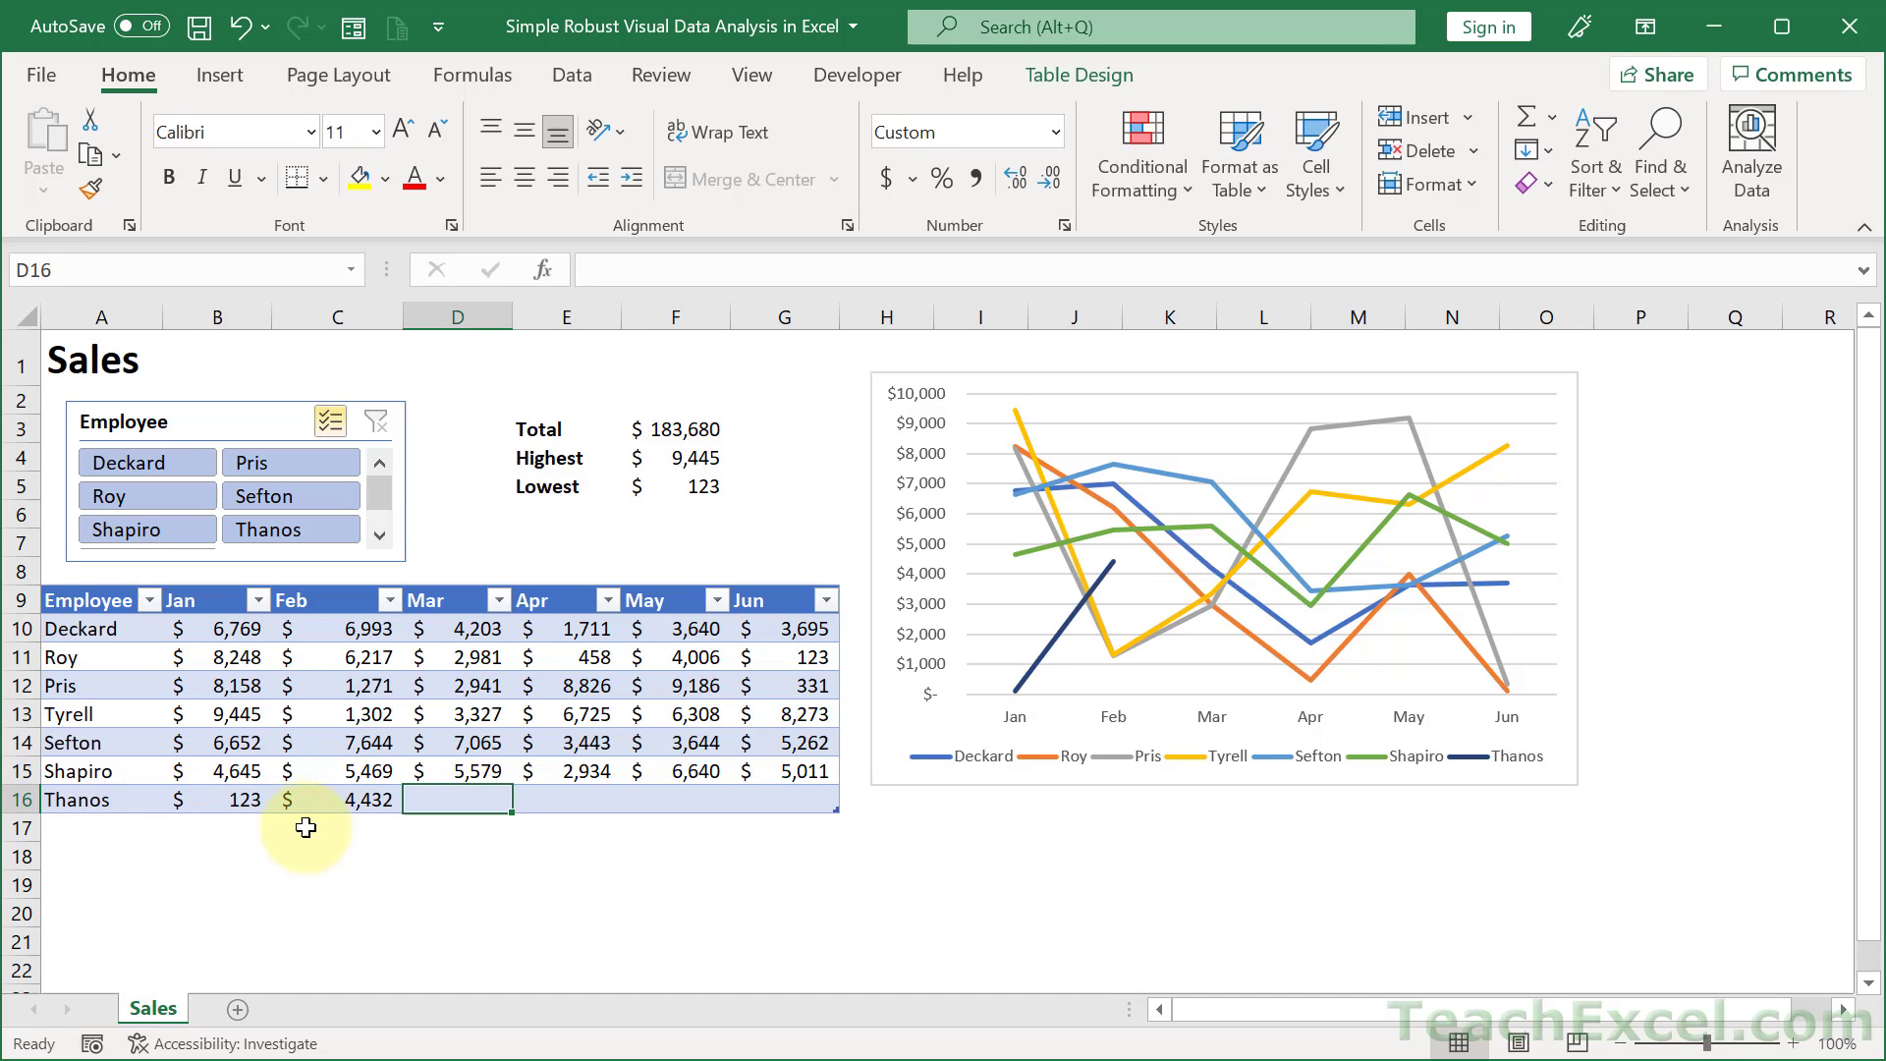
- Enter Thanos's Mar–Jun values: 3214, 3211, 3212 and 3,214
text(3214)
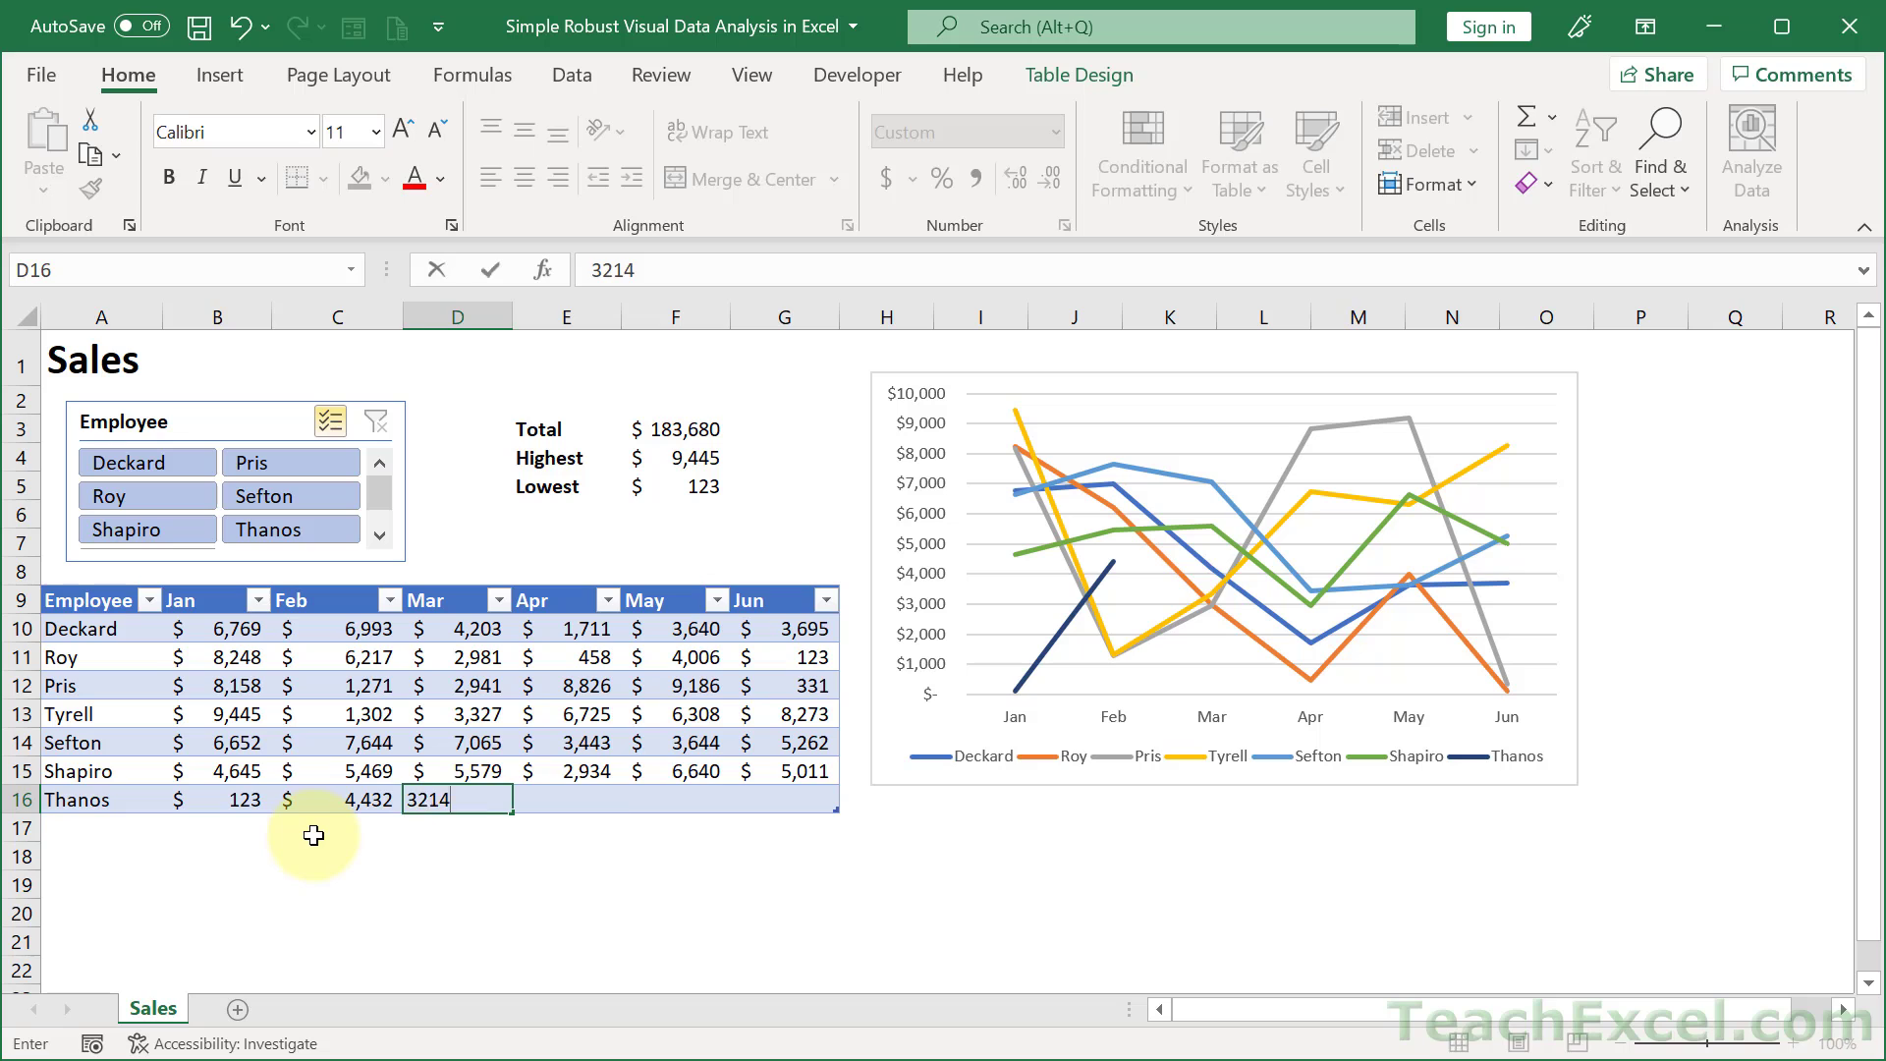
key(Tab)
text(3211)
key(ctrl+Return)
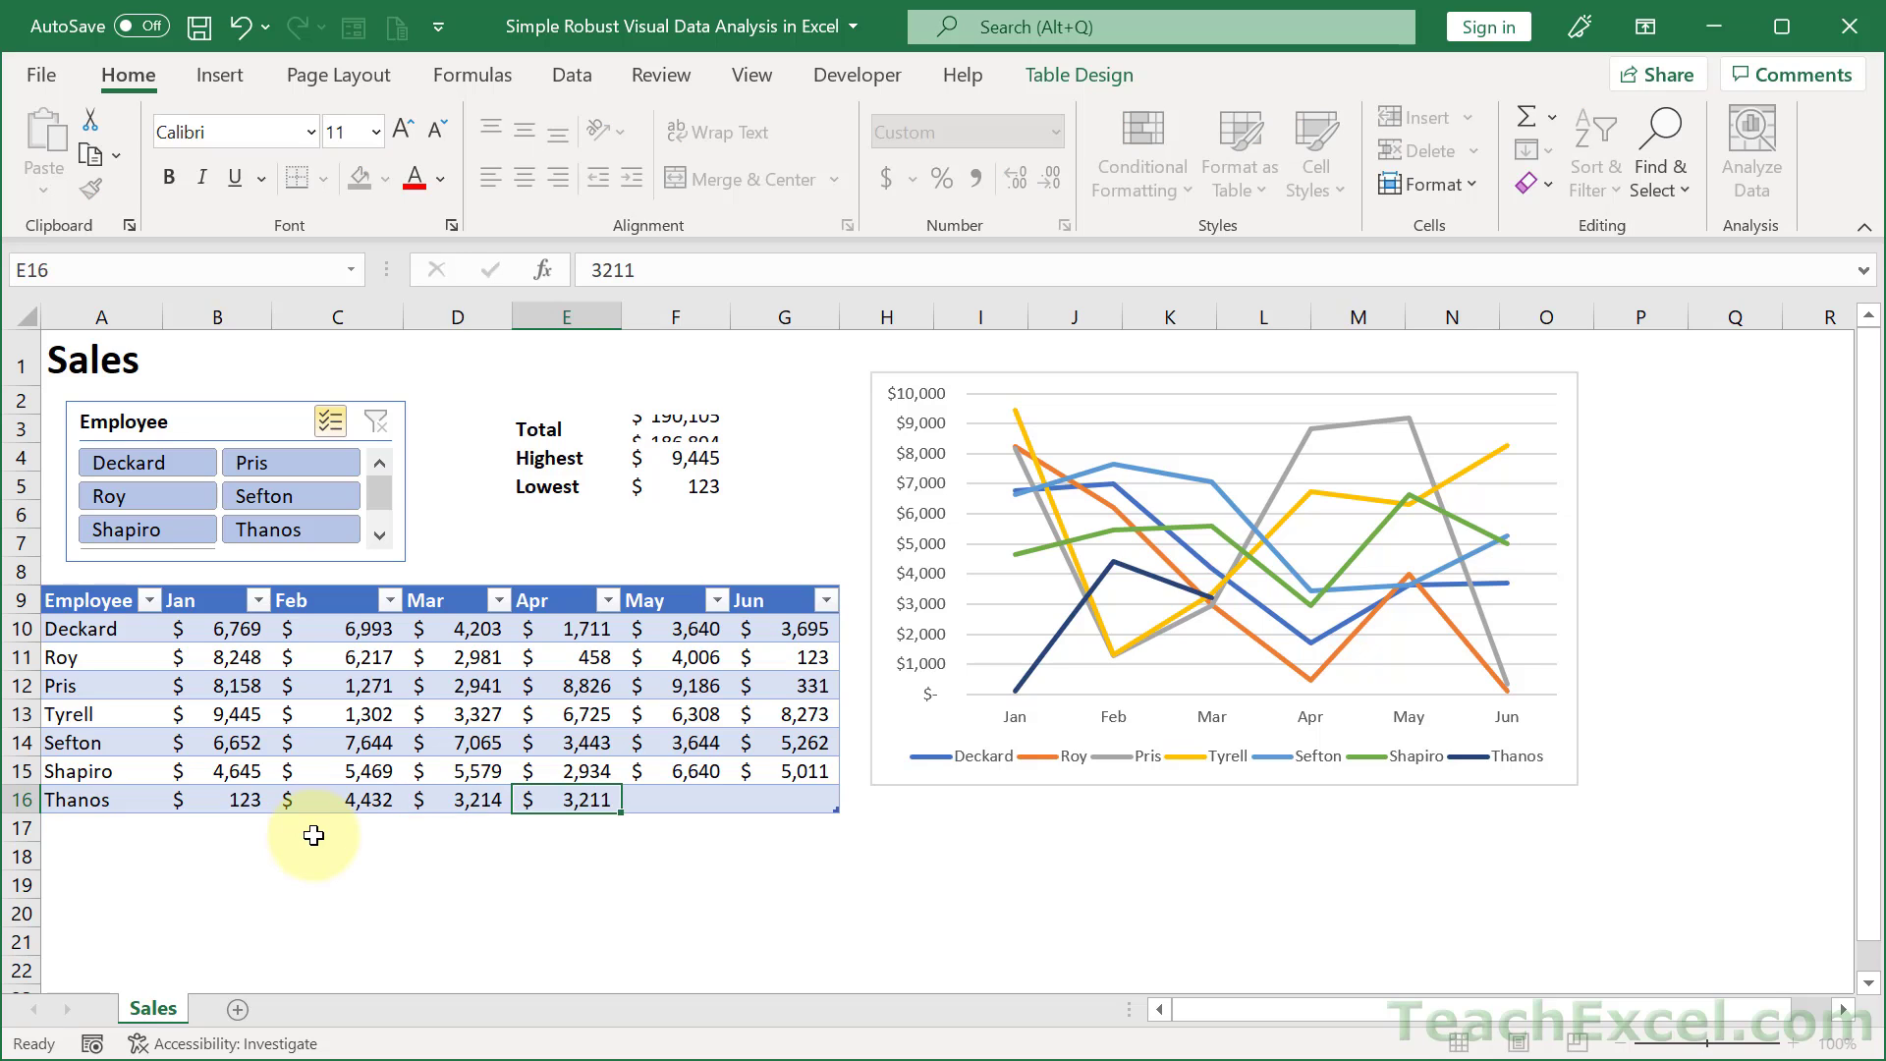
key(Tab)
text(321)
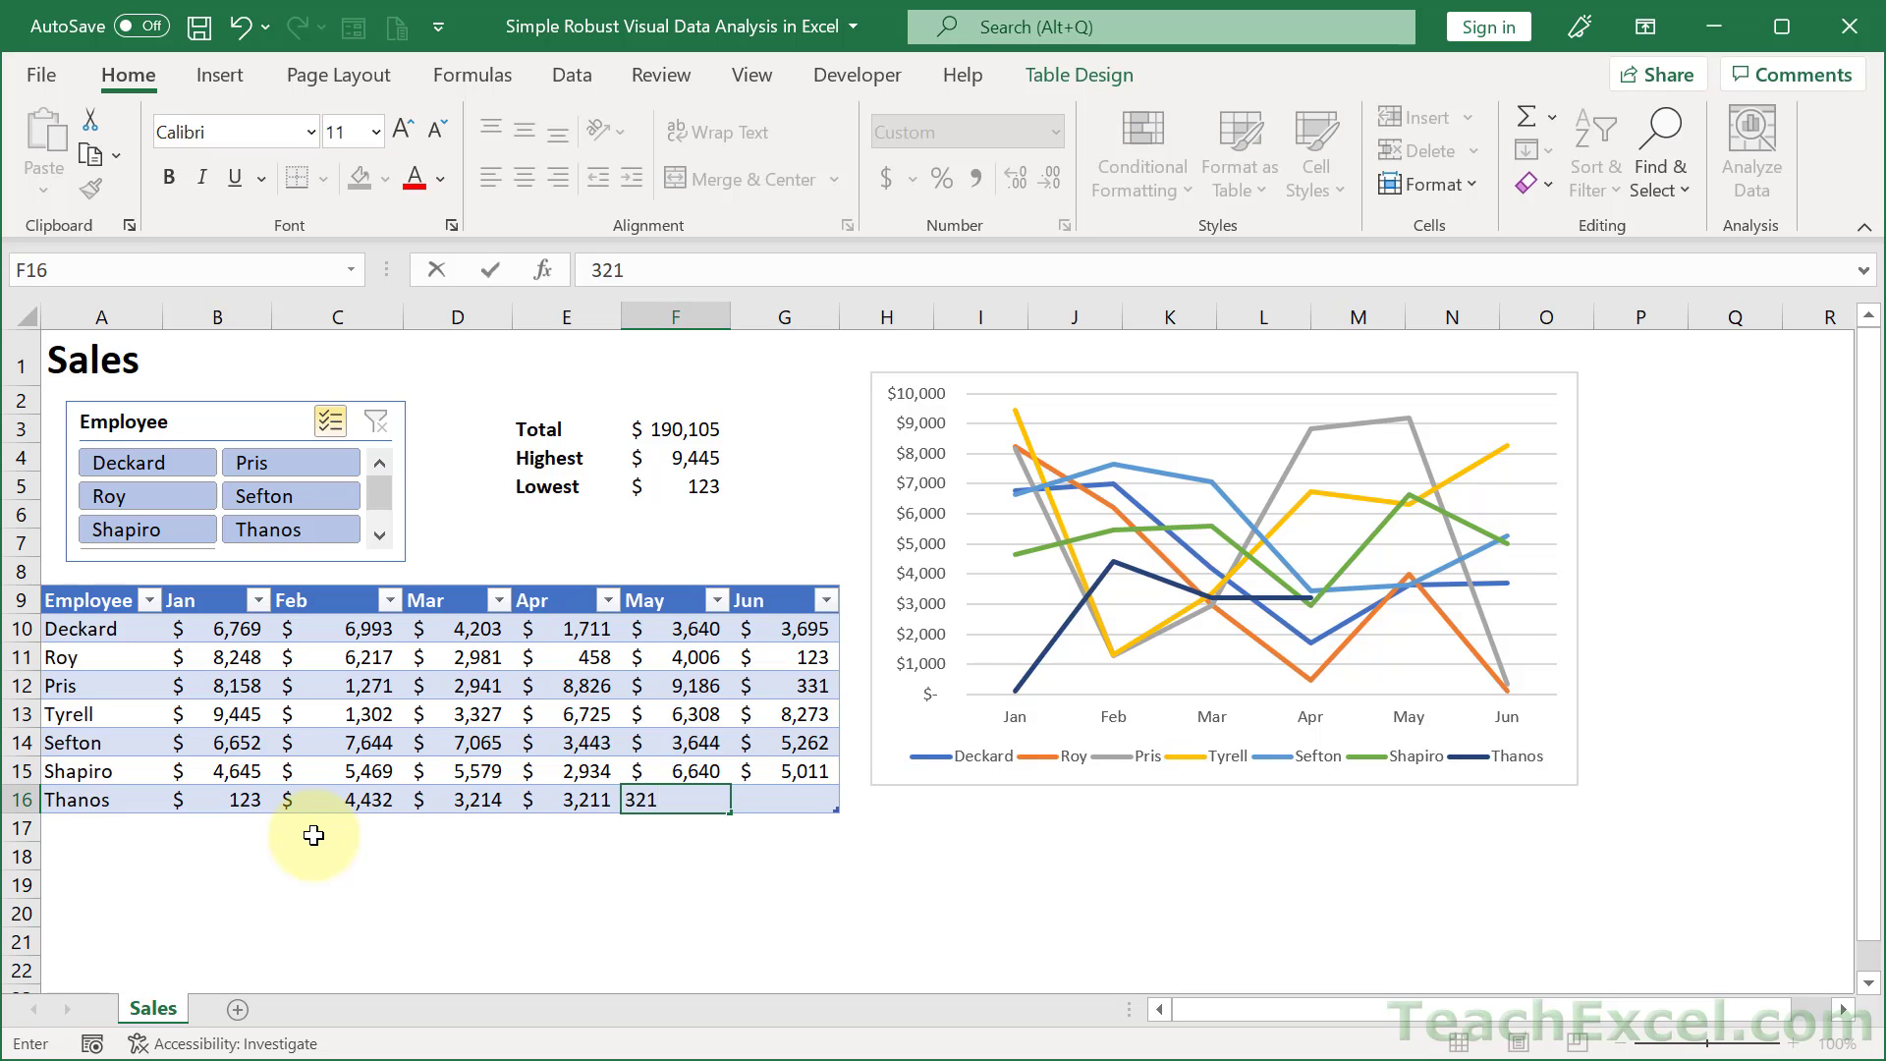
text(2)
key(ctrl+Return)
key(Tab)
text(3,21)
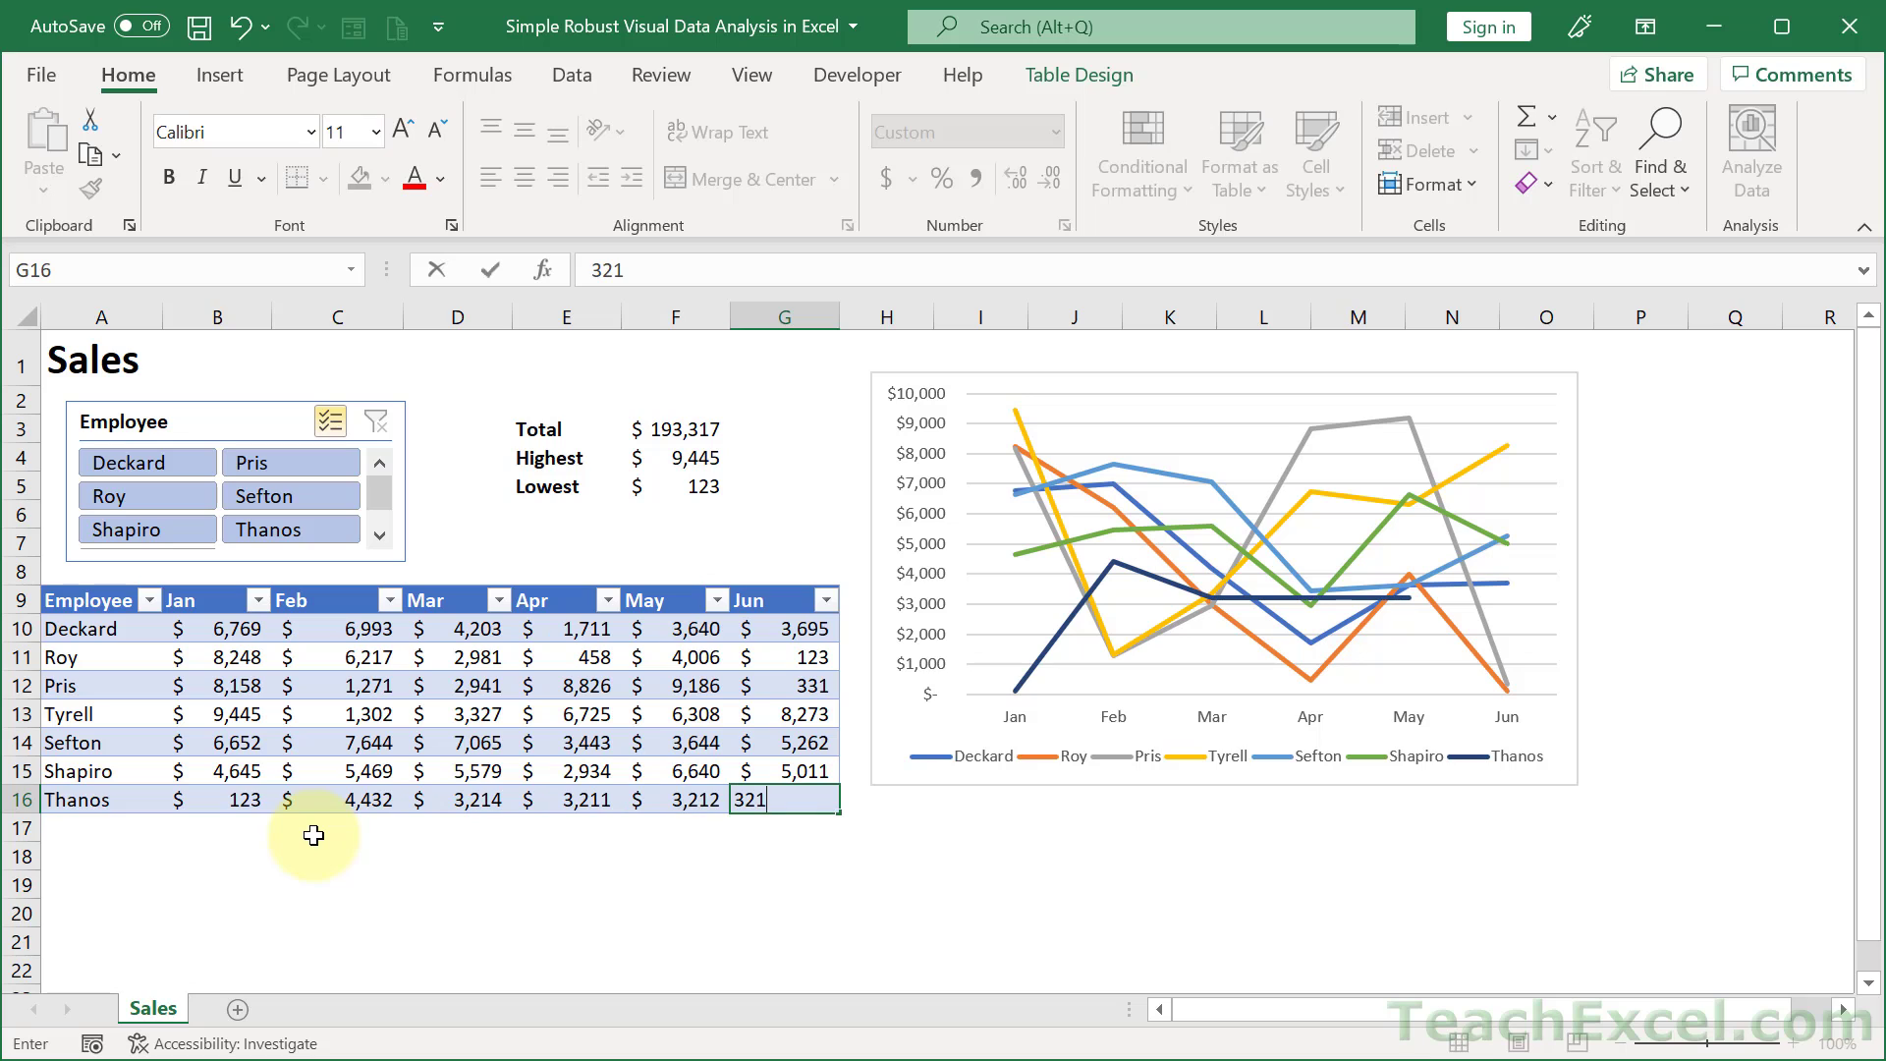
text(4)
key(Return)
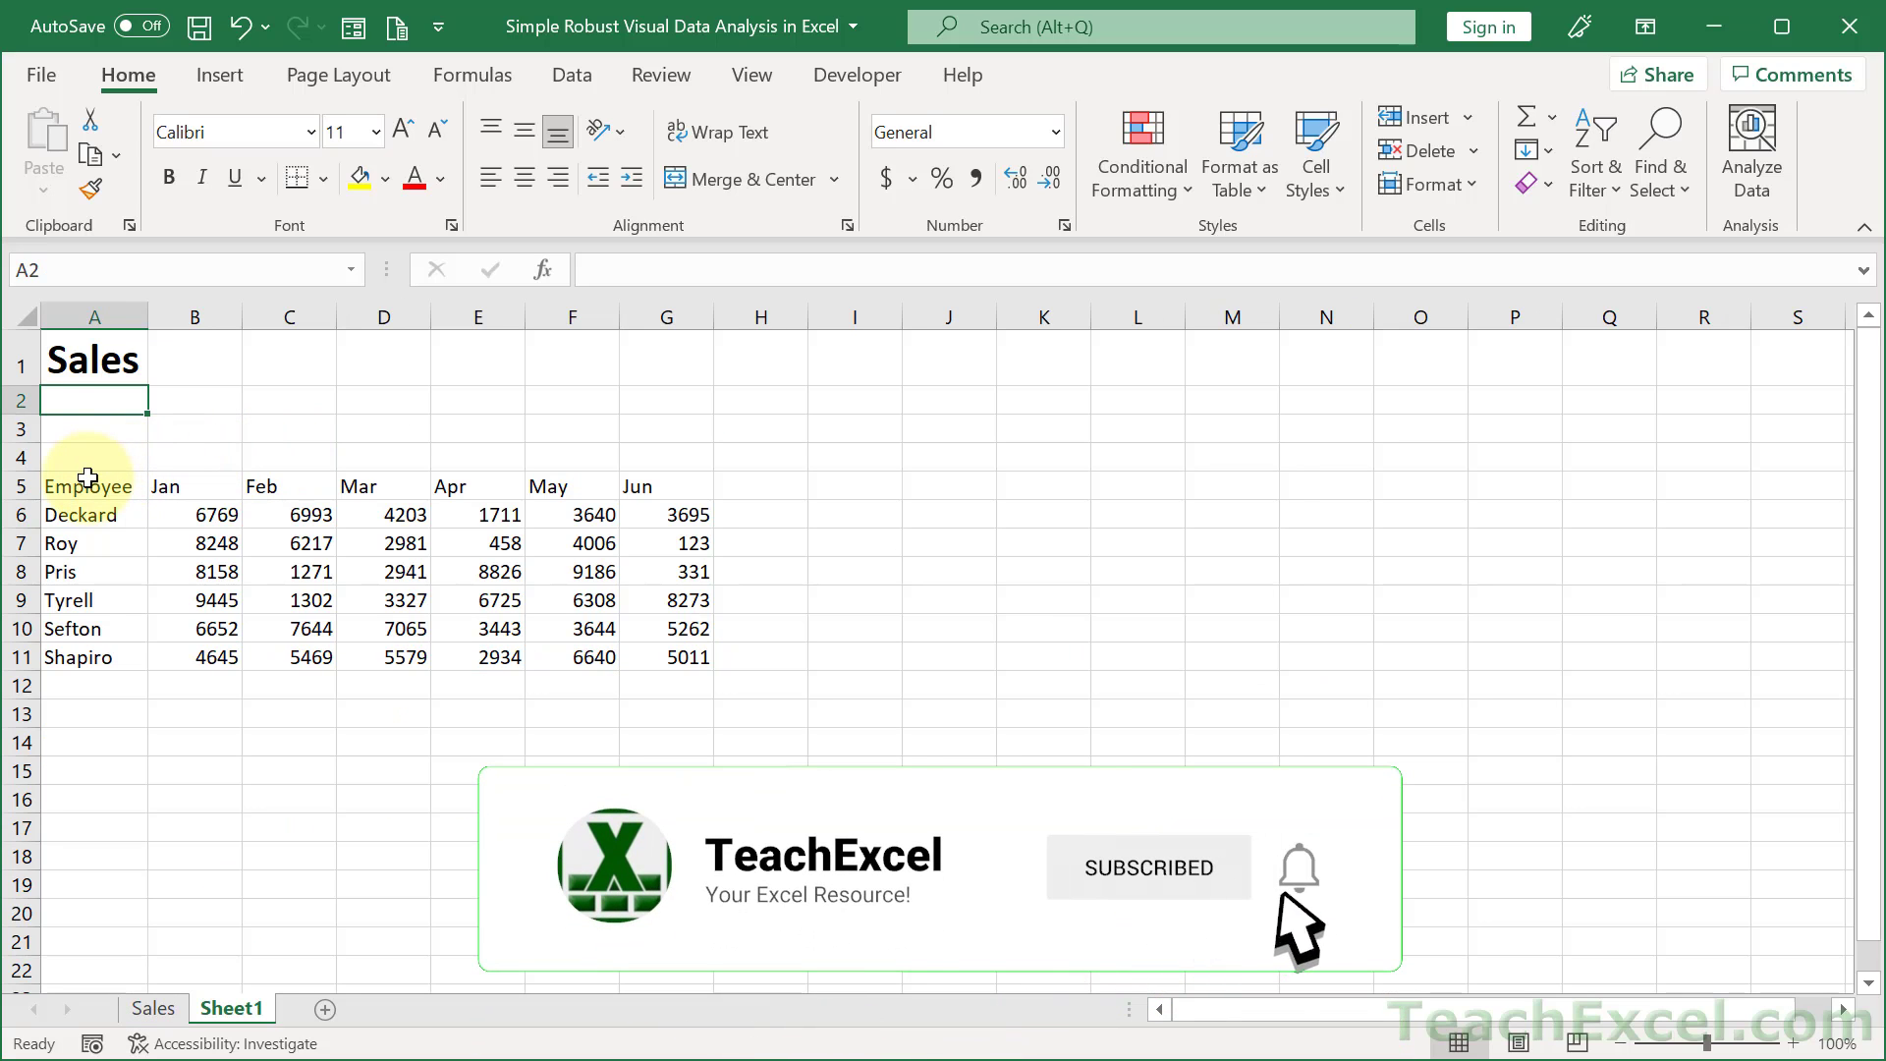
- Bold the Sheet1 header row A5:G5 holding Employee and the Jan–Jun labels
click(88, 483)
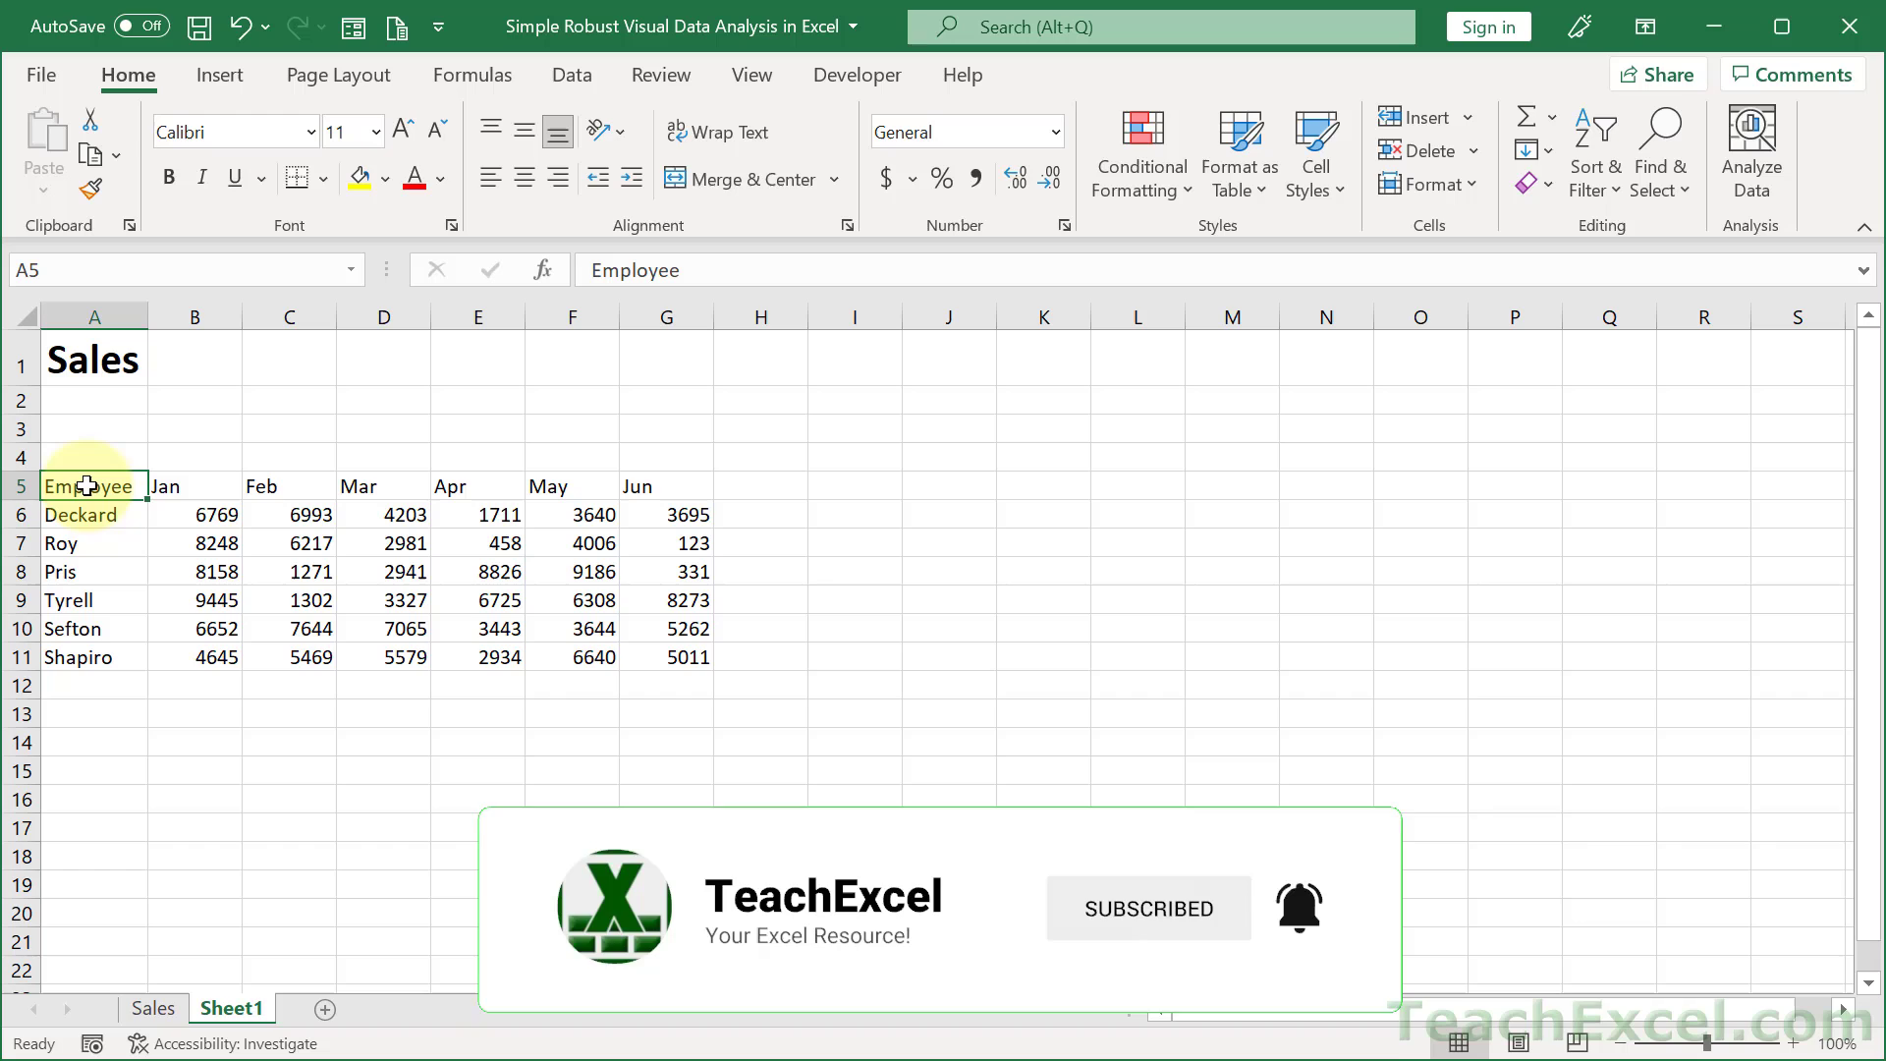
drag(87, 484, 650, 656)
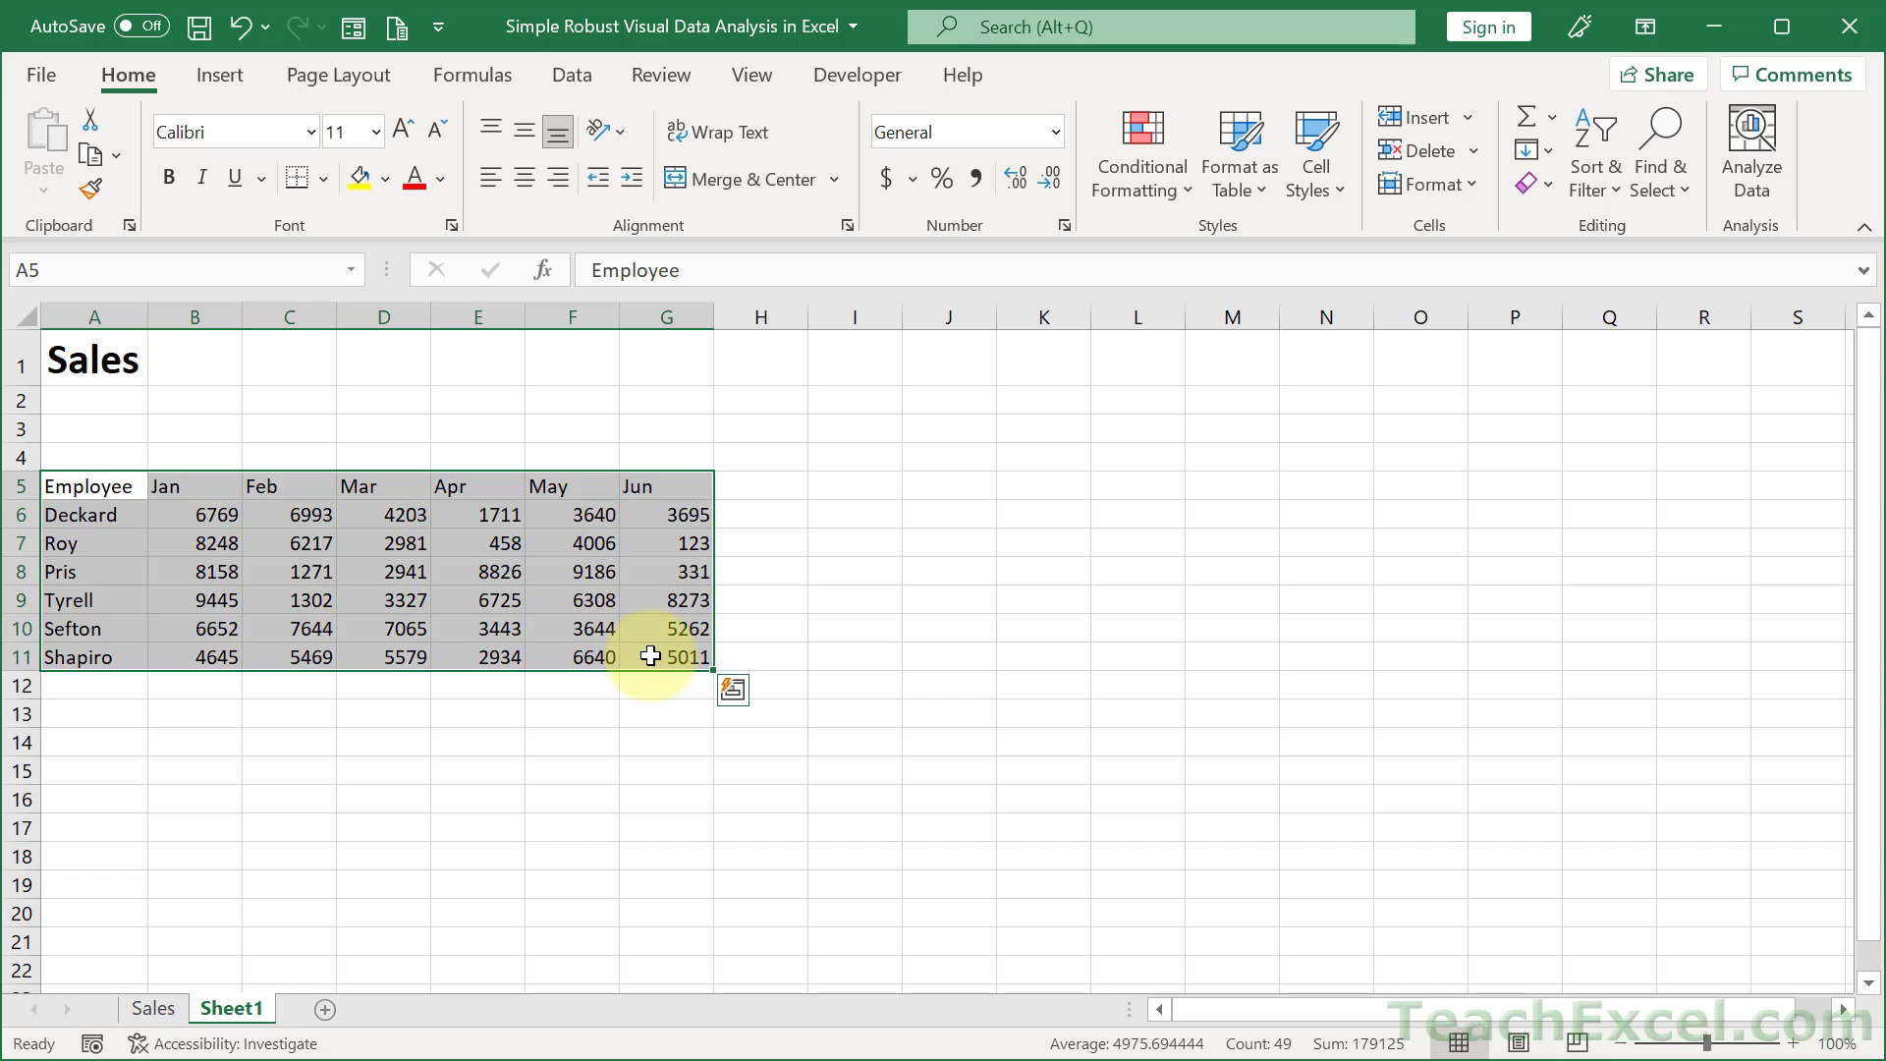
drag(644, 488, 113, 486)
key(ctrl+b)
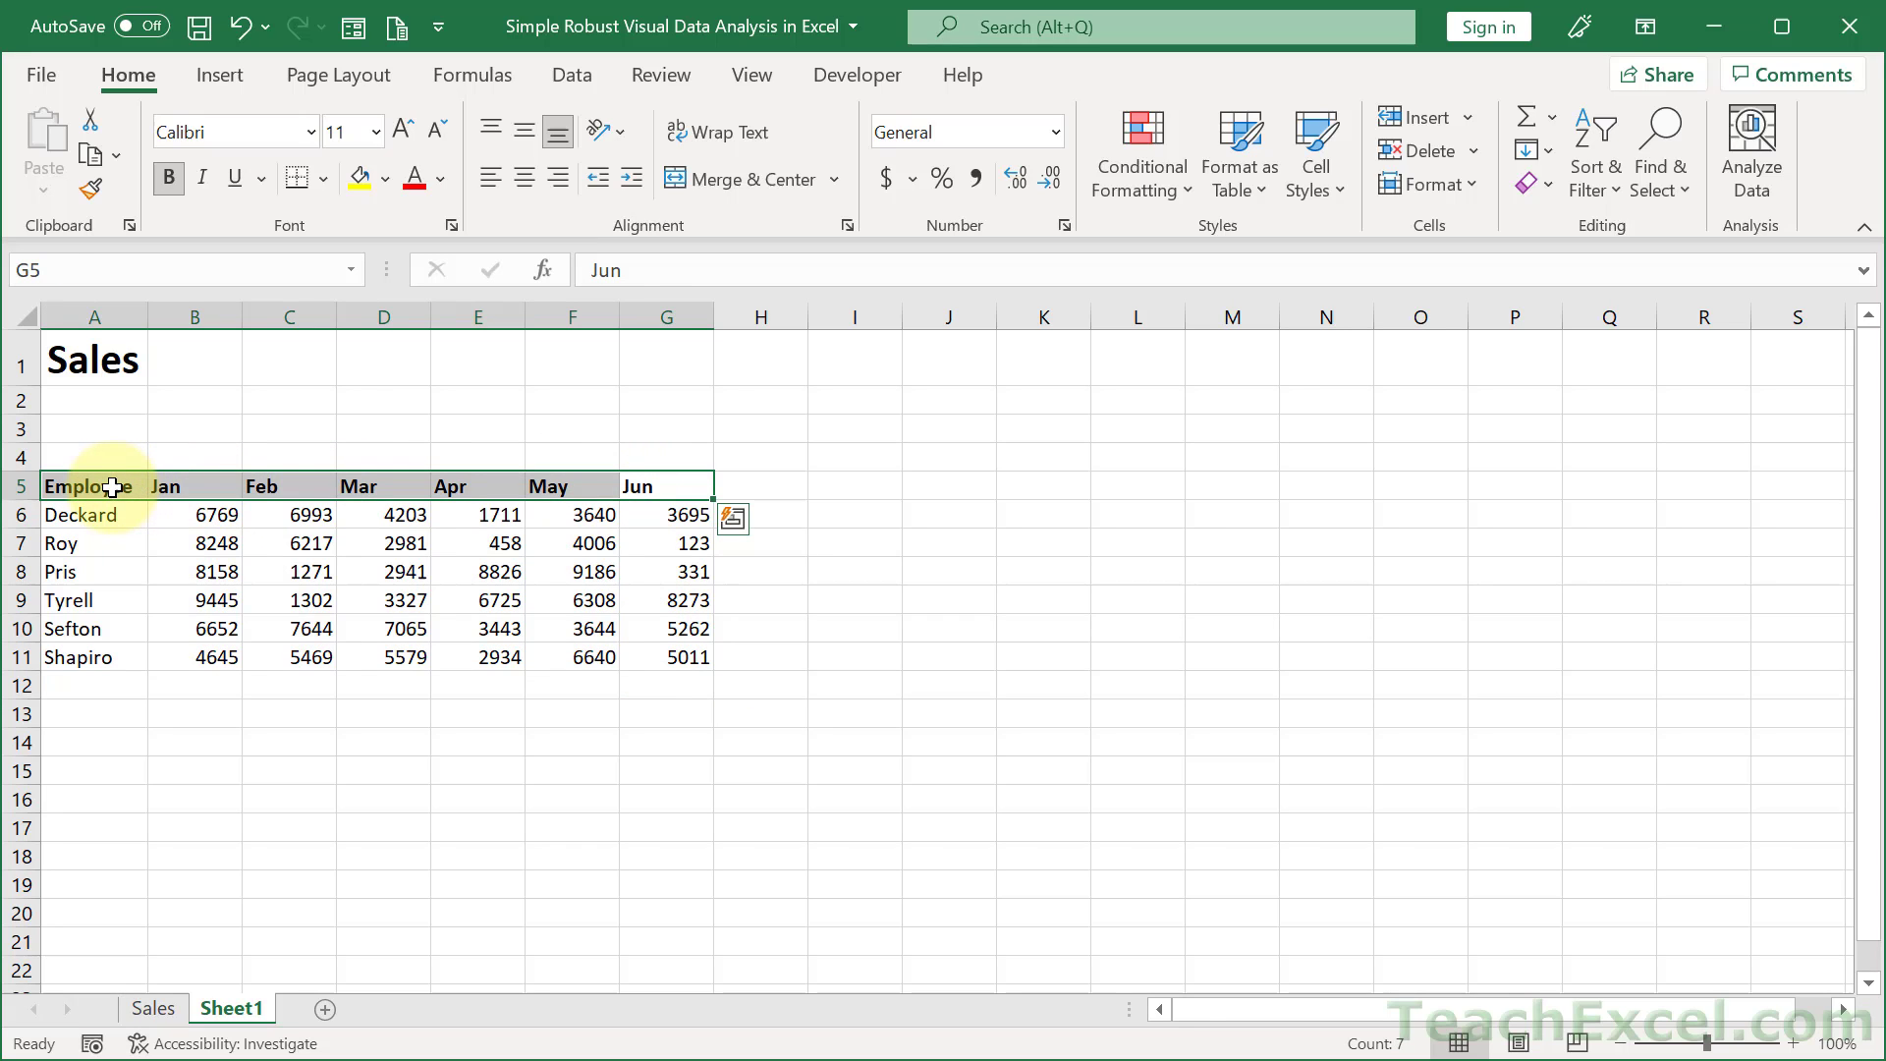
click(412, 547)
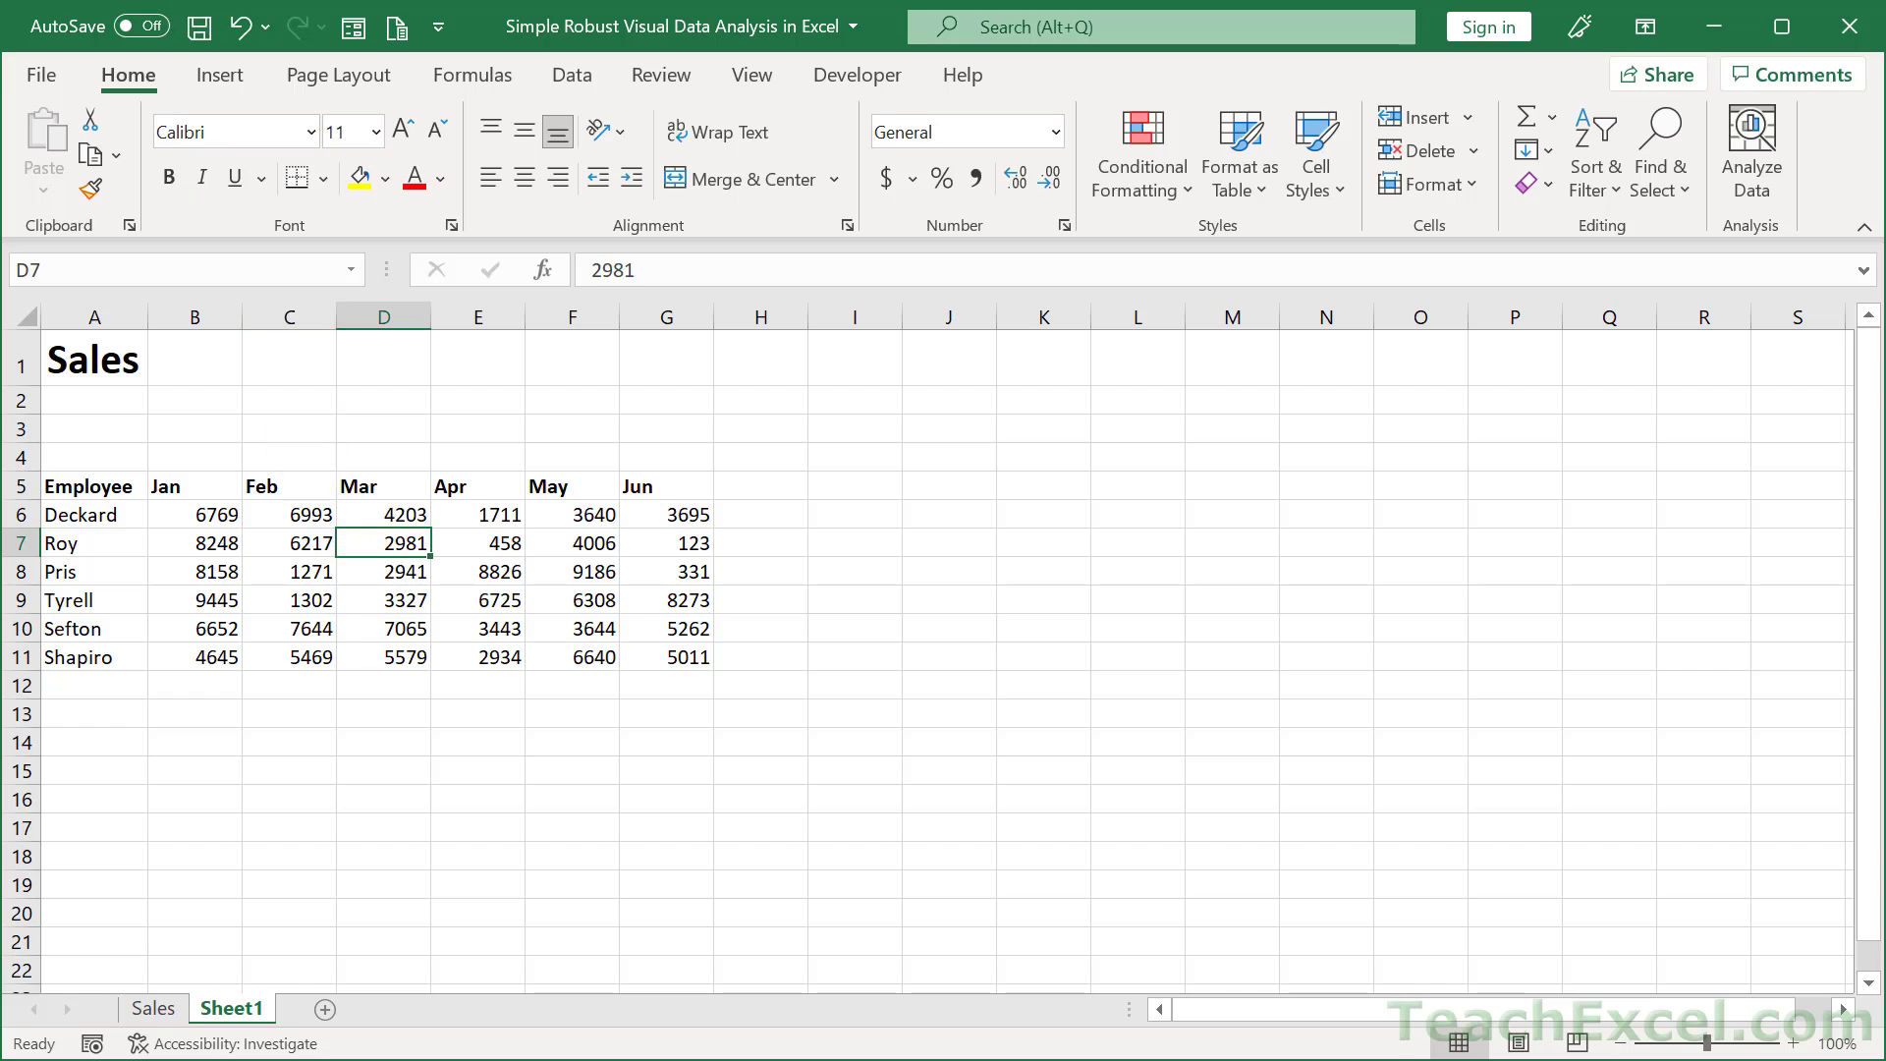
- Convert the Sheet1 data range A5:G11 into a table with headers
click(204, 74)
click(247, 165)
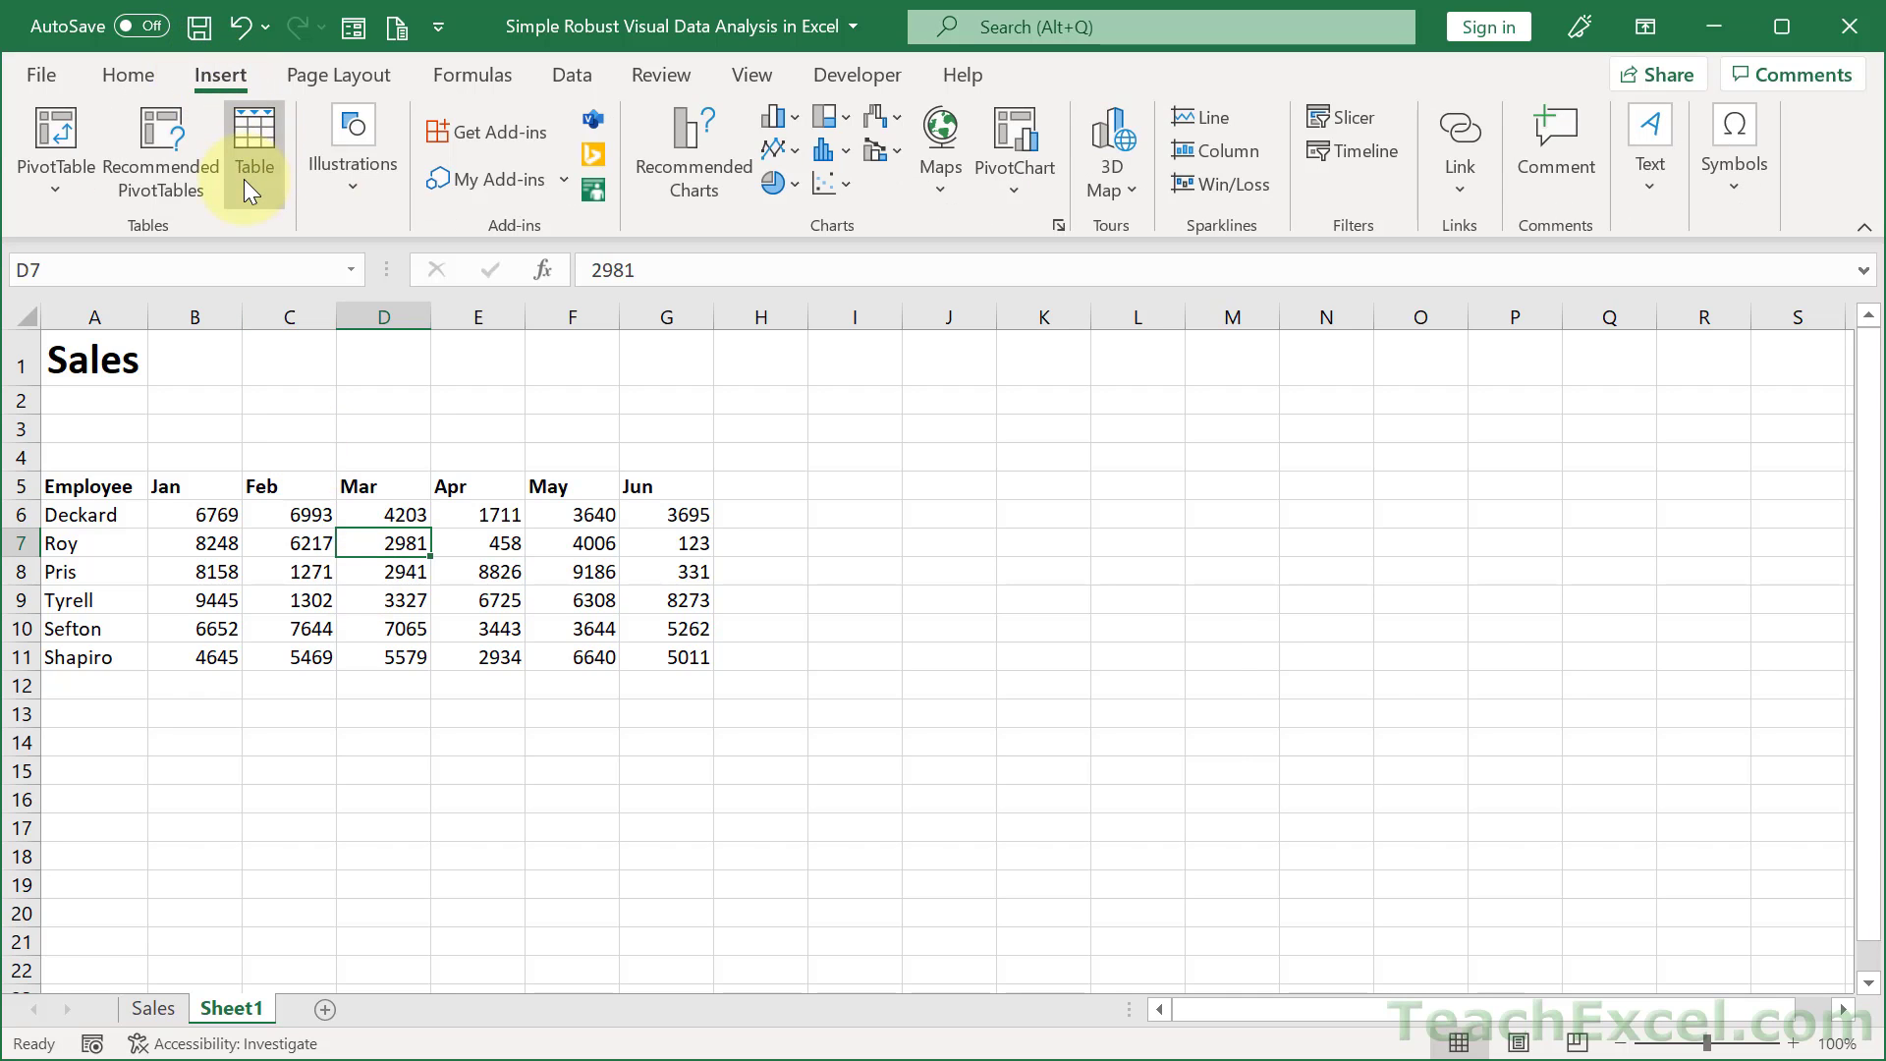
drag(1322, 667, 910, 480)
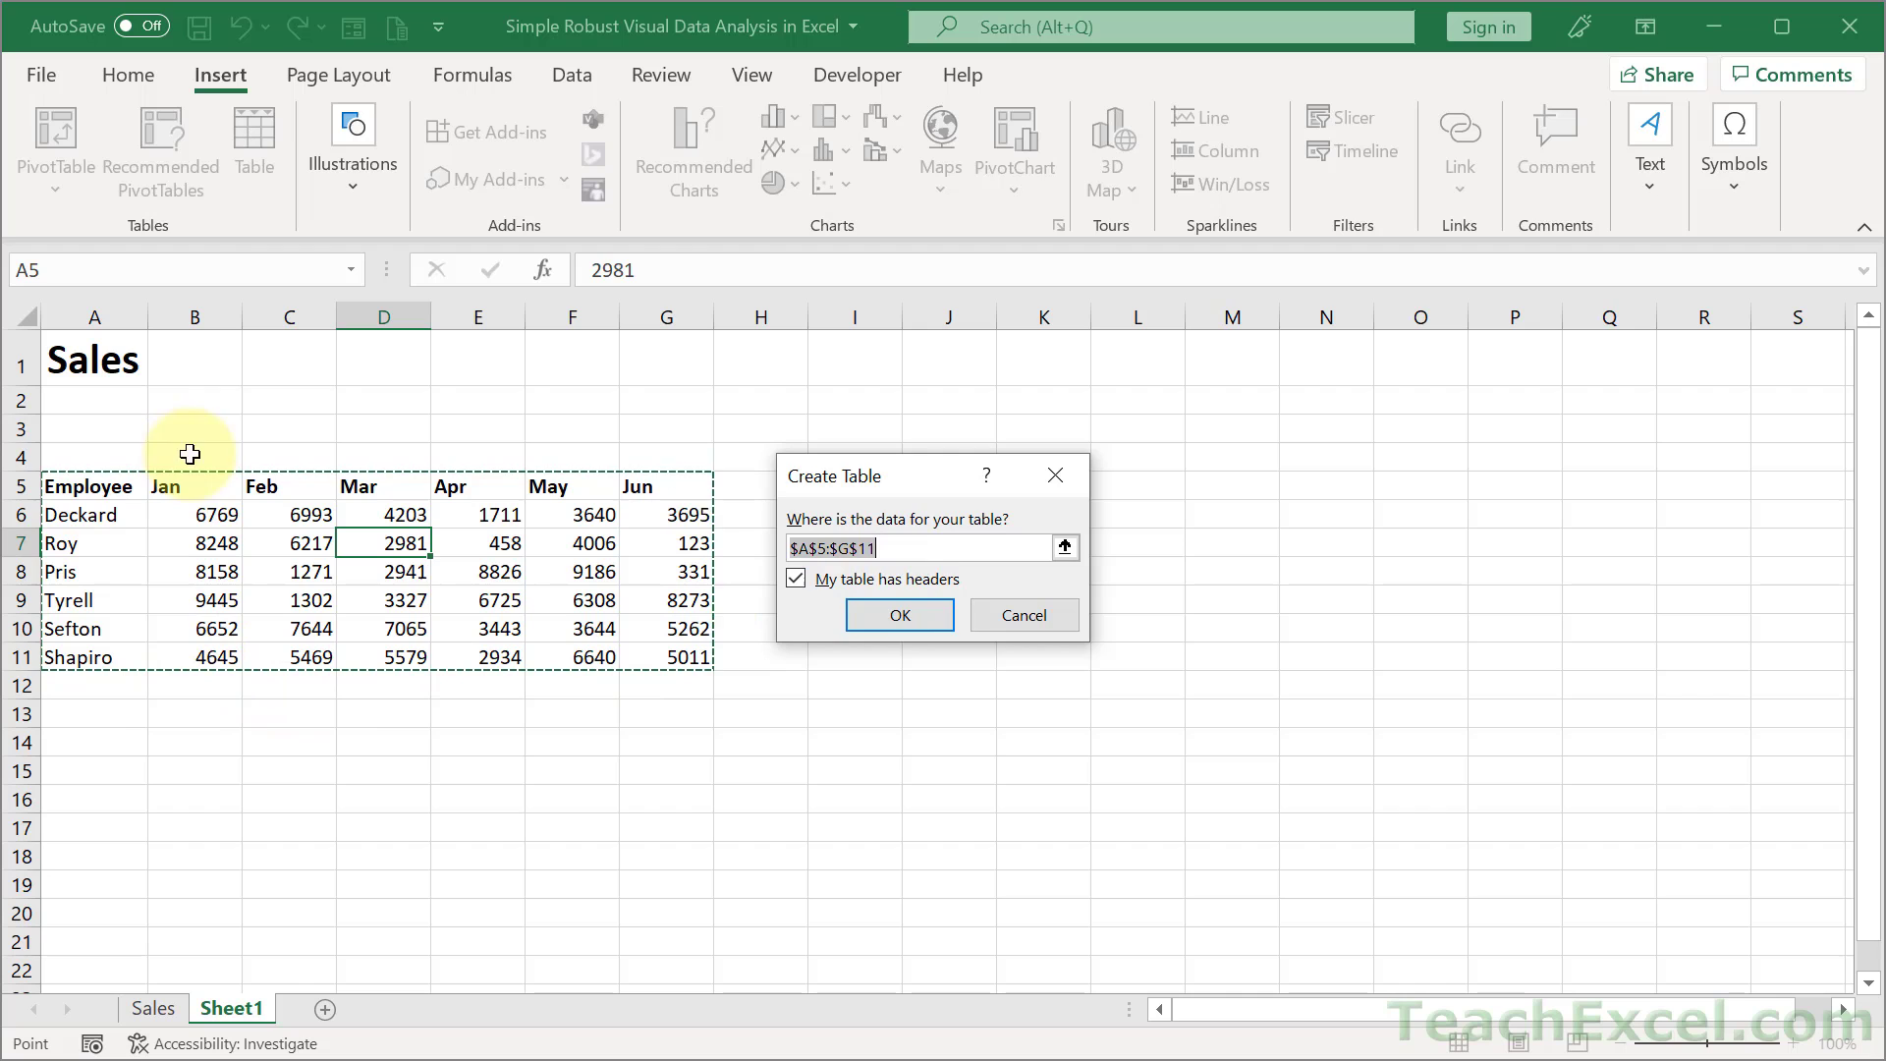
click(900, 615)
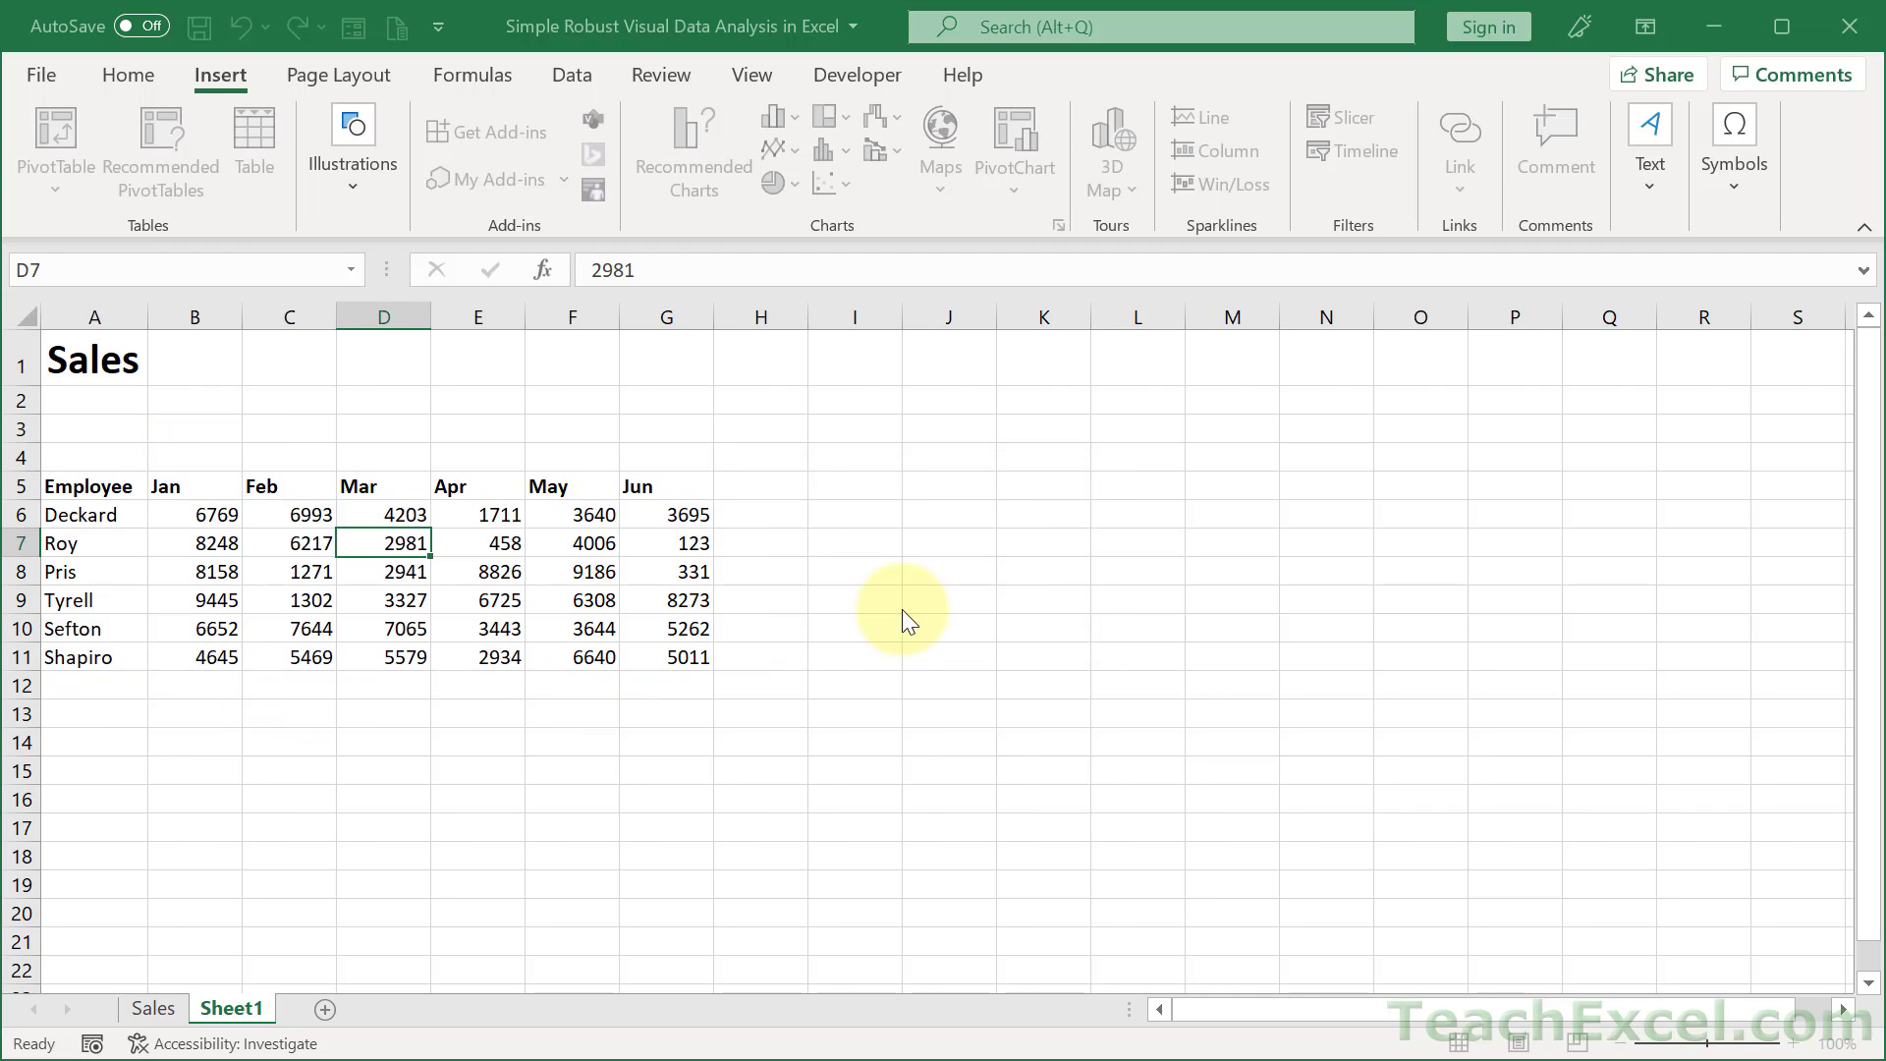
click(508, 564)
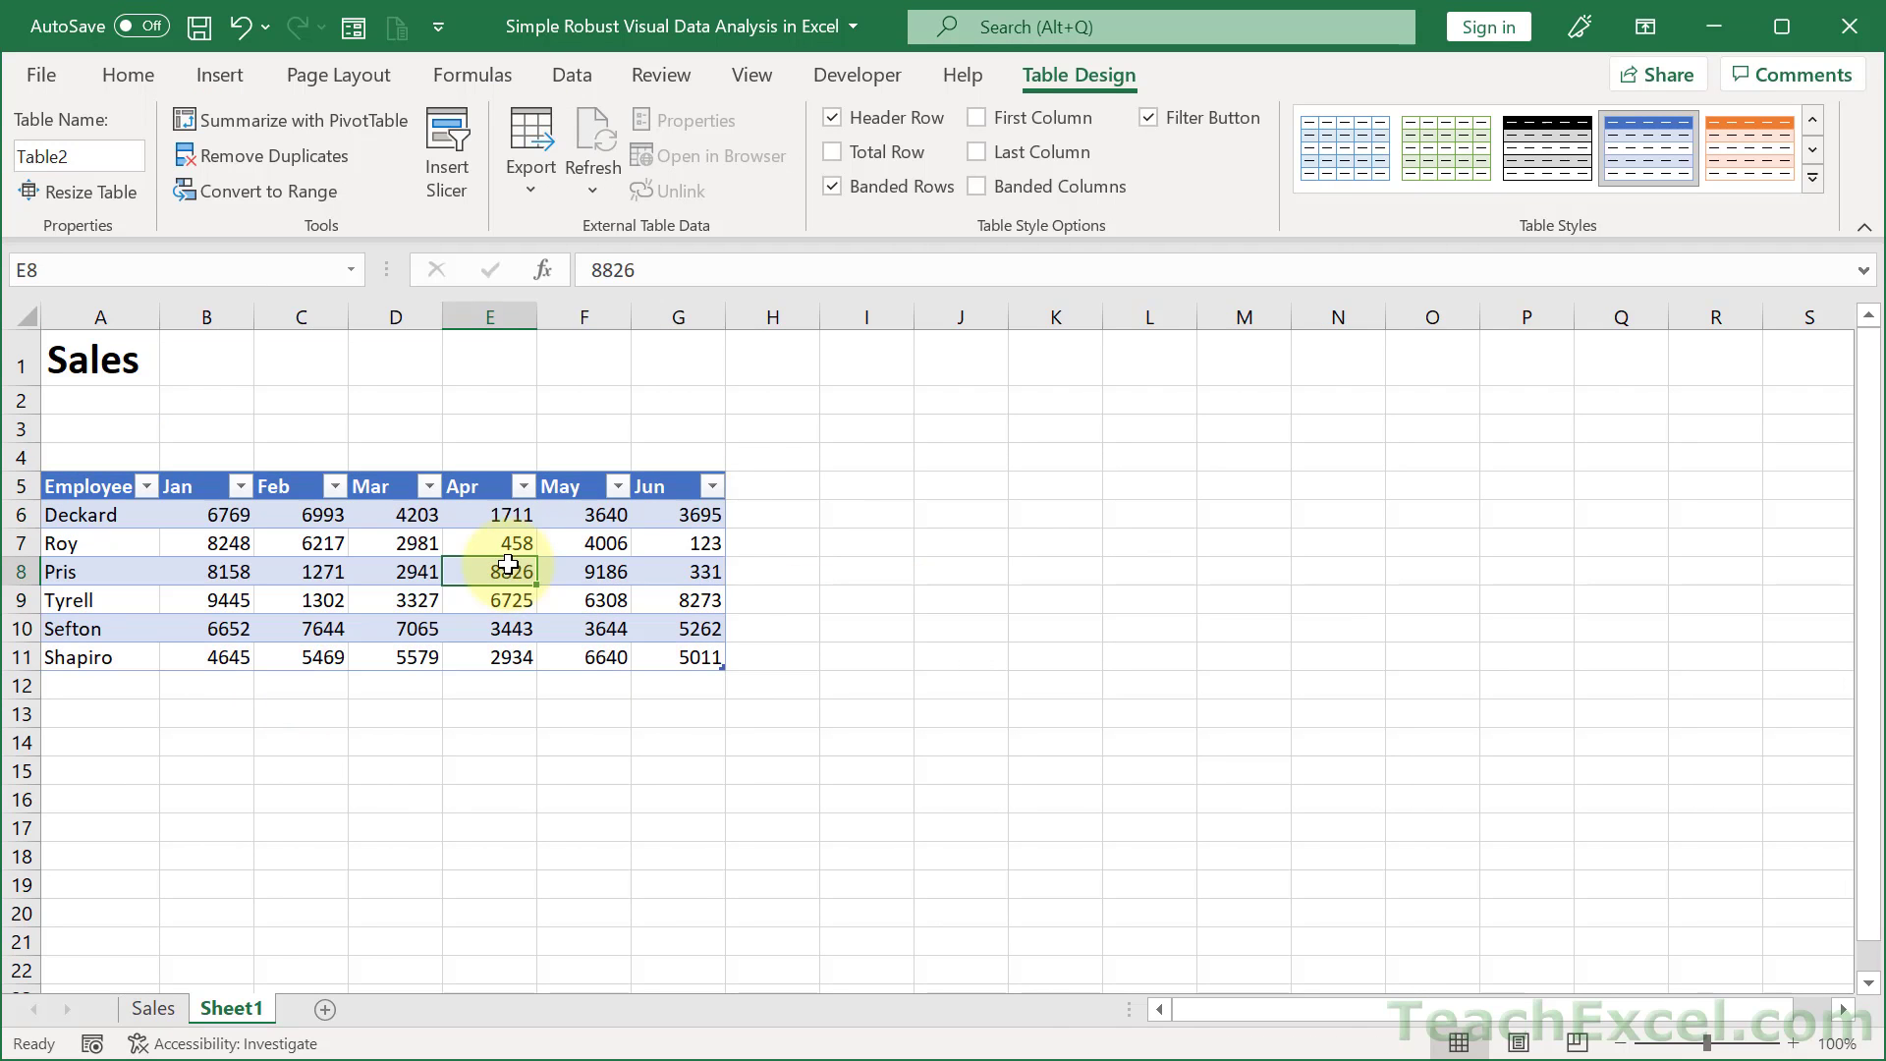
- Format the monthly sales figures as Accounting with zero decimal places
drag(218, 511, 674, 654)
click(126, 77)
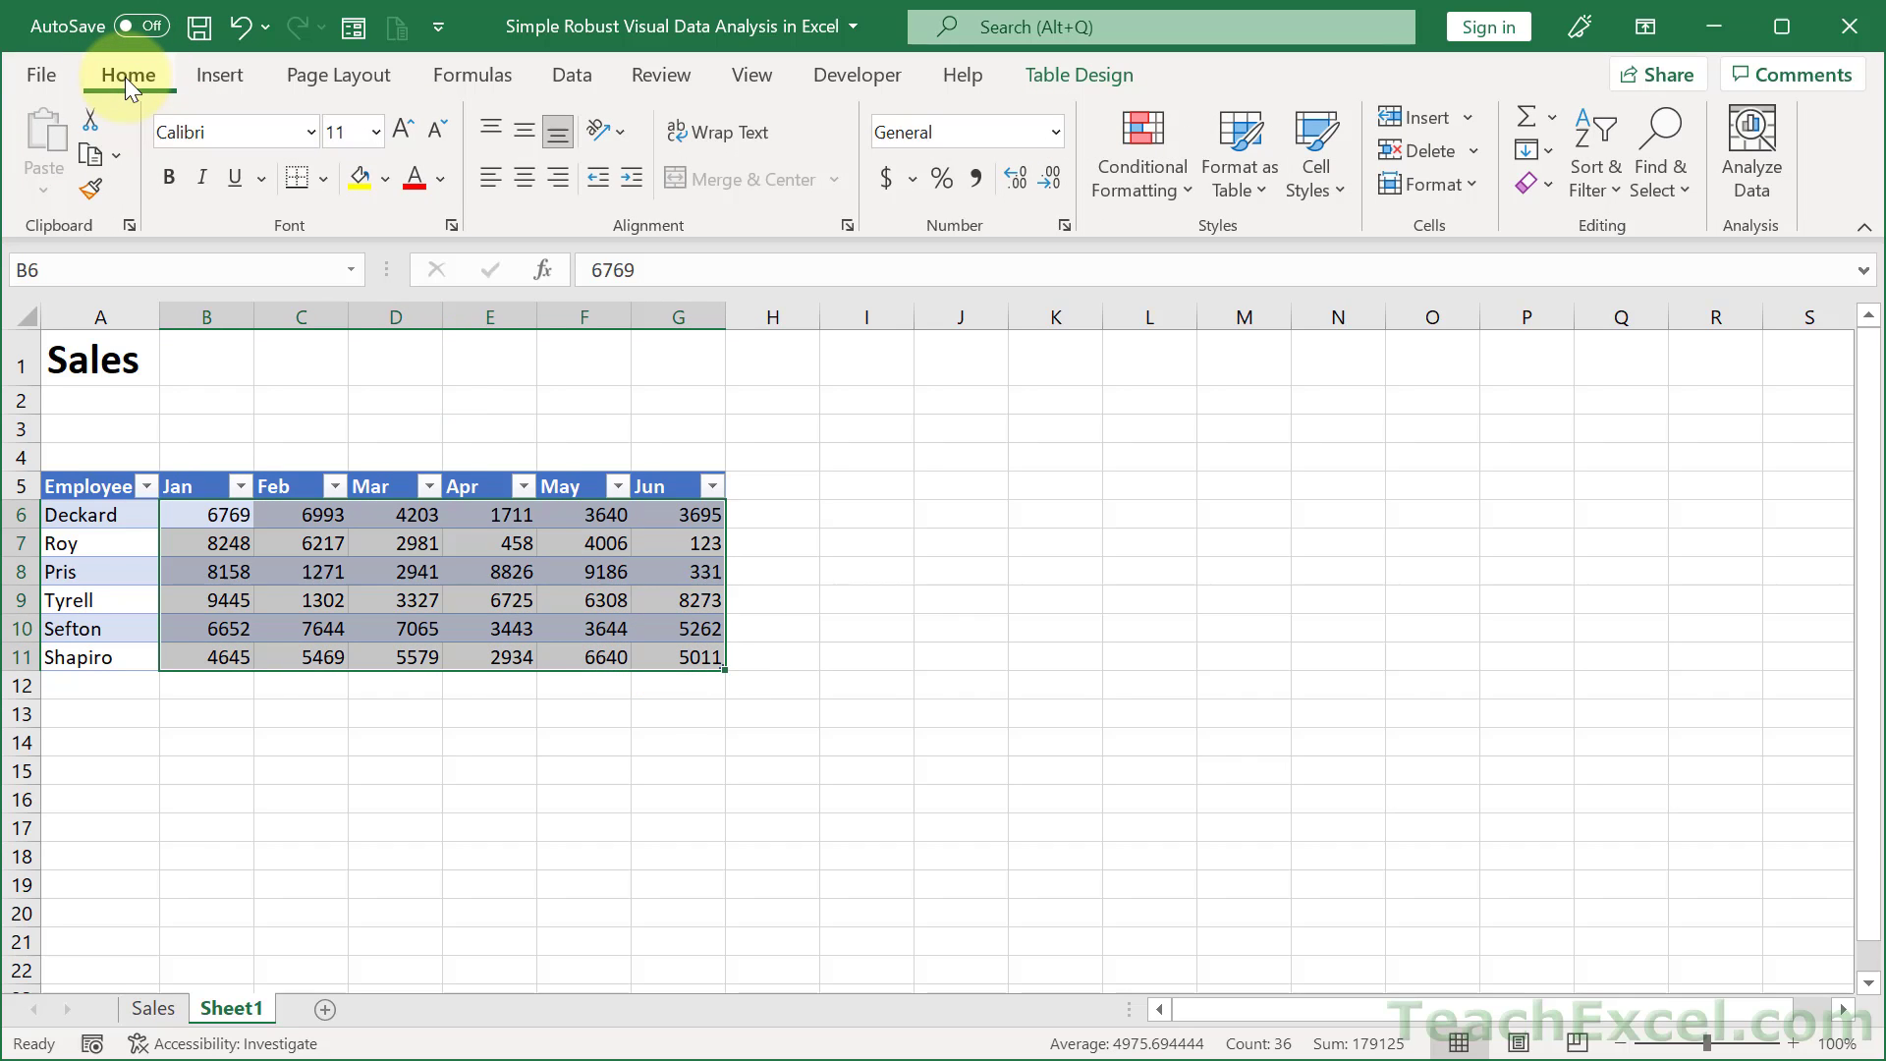
click(881, 179)
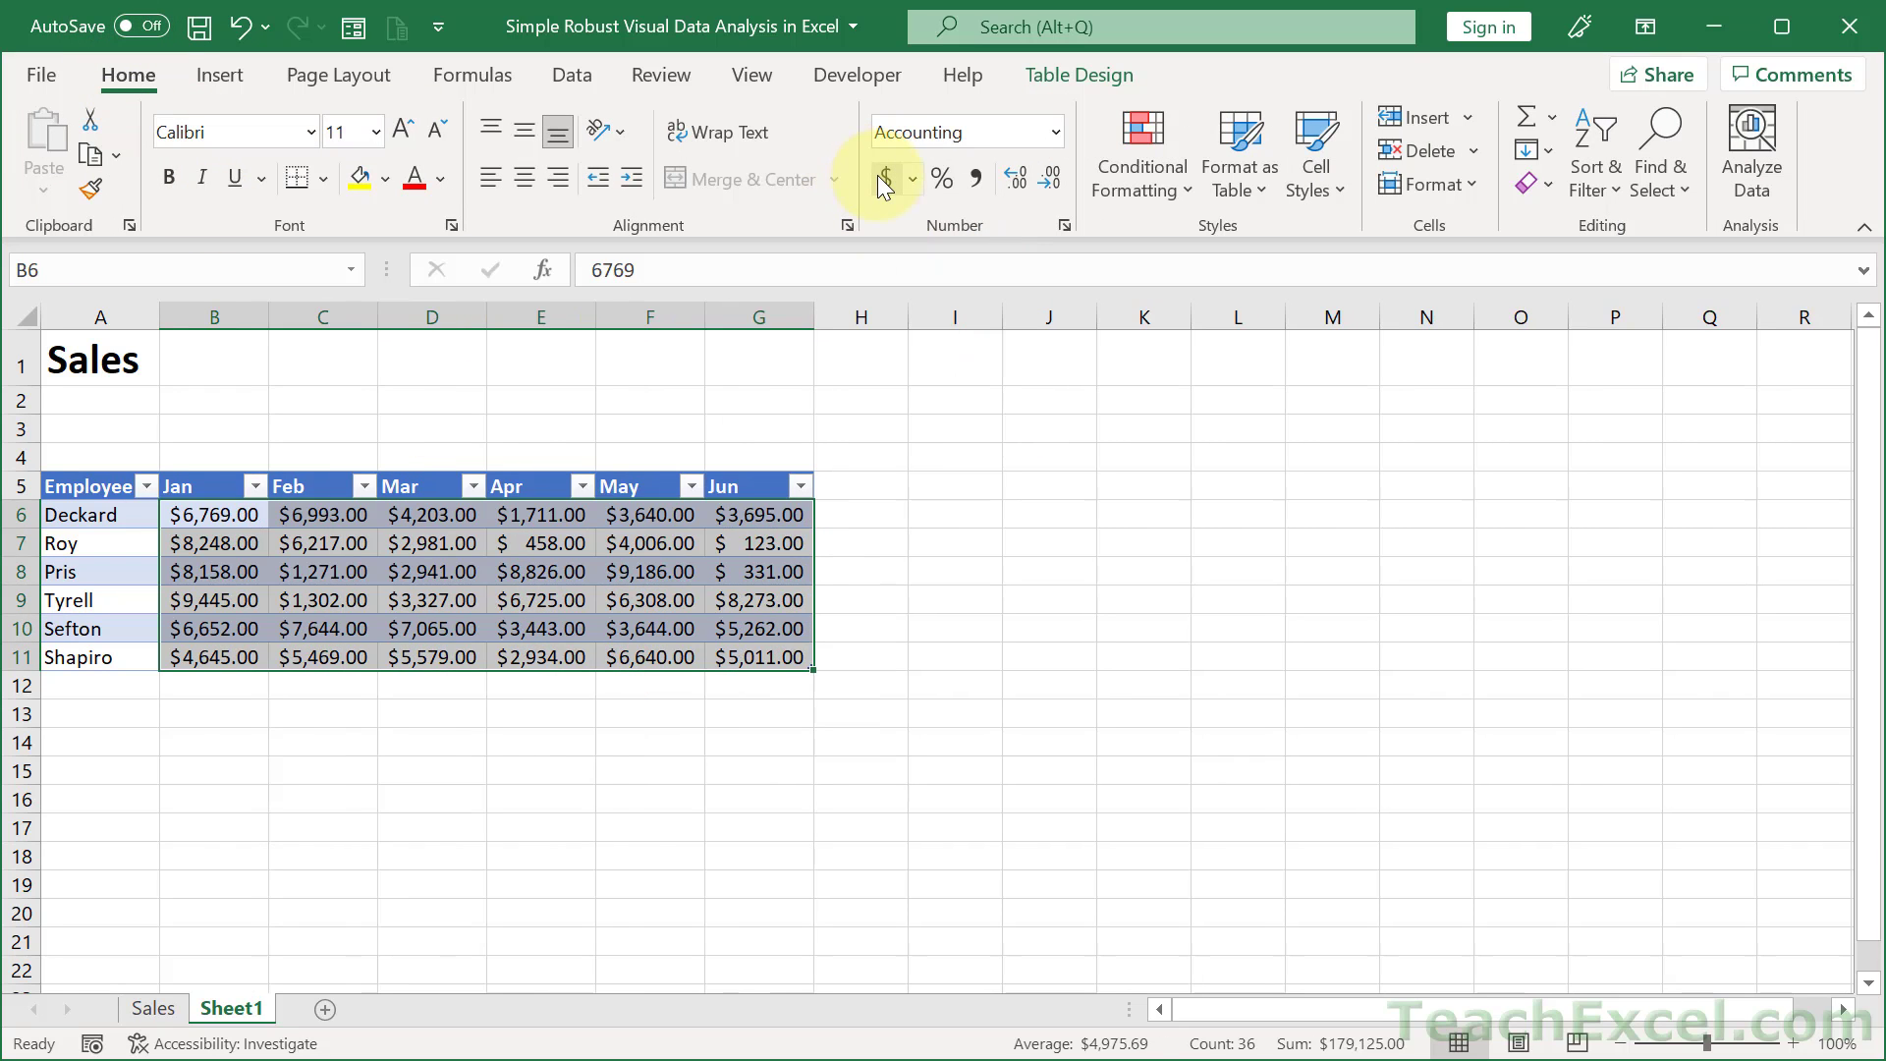
click(1045, 179)
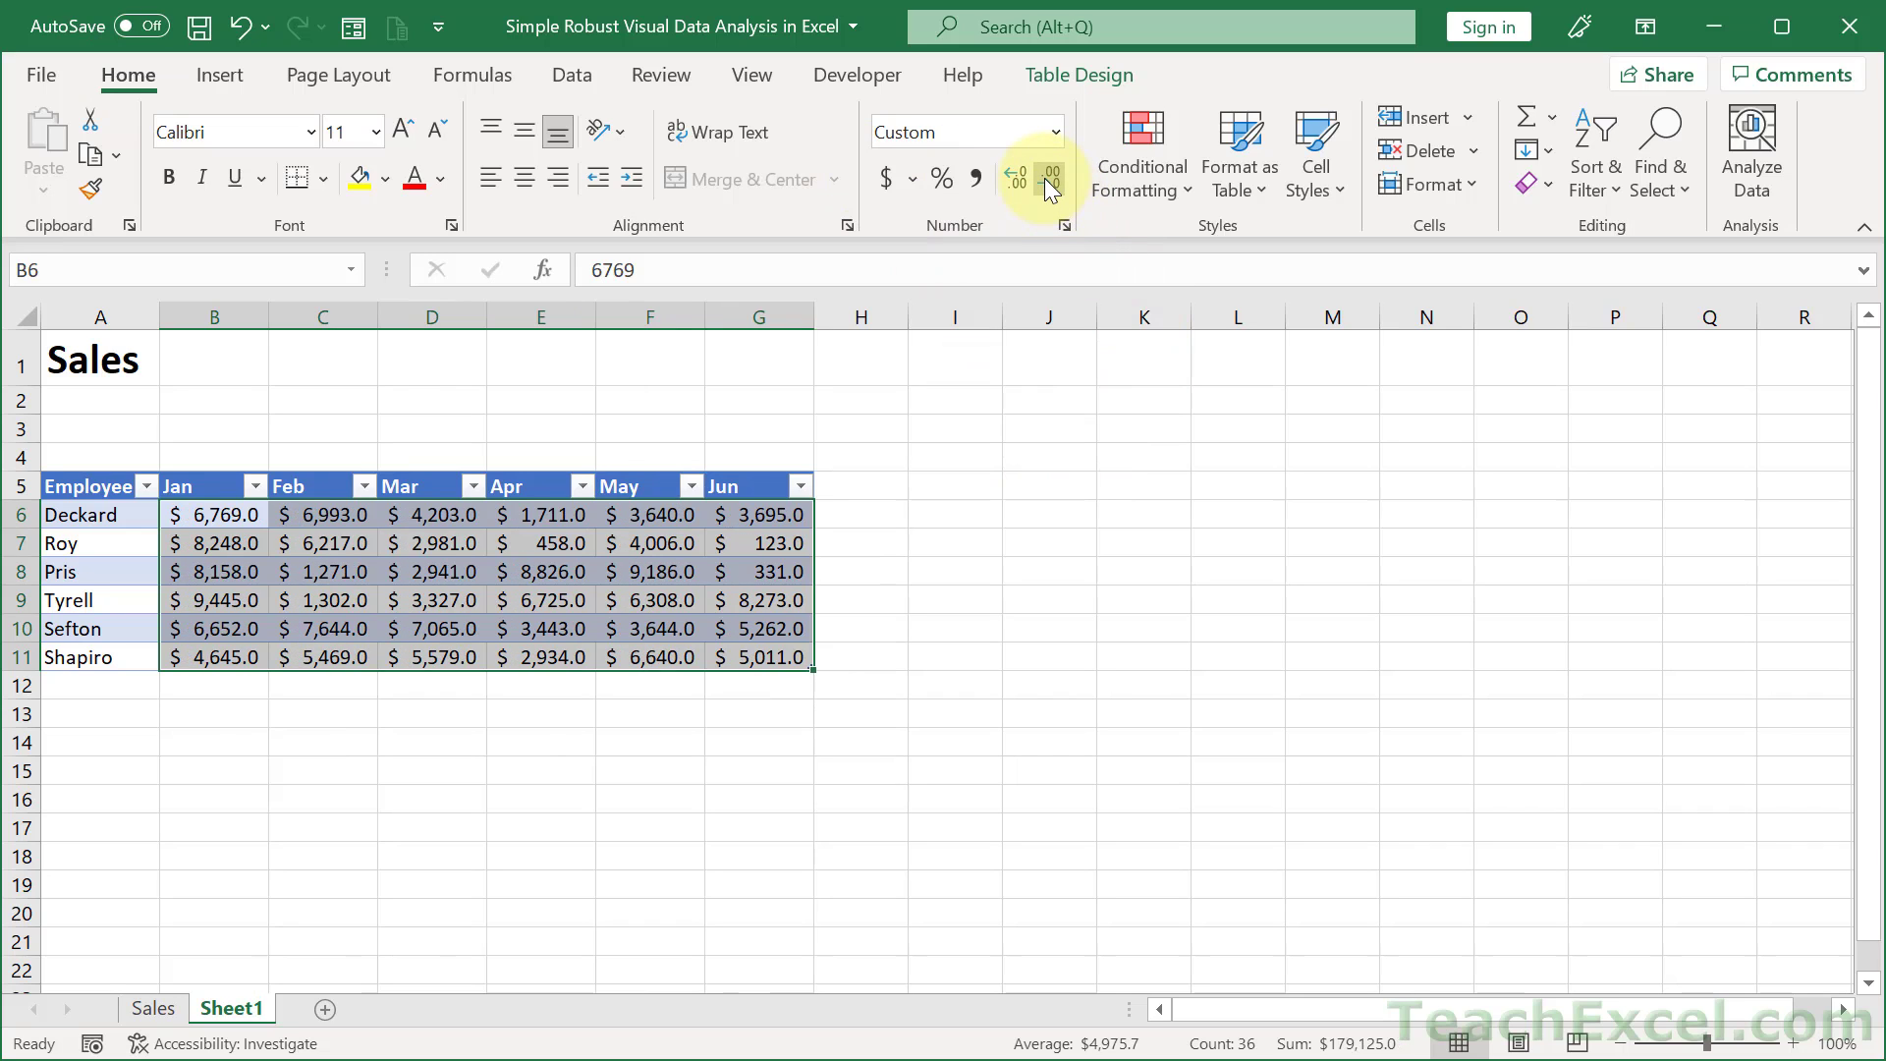
click(1045, 179)
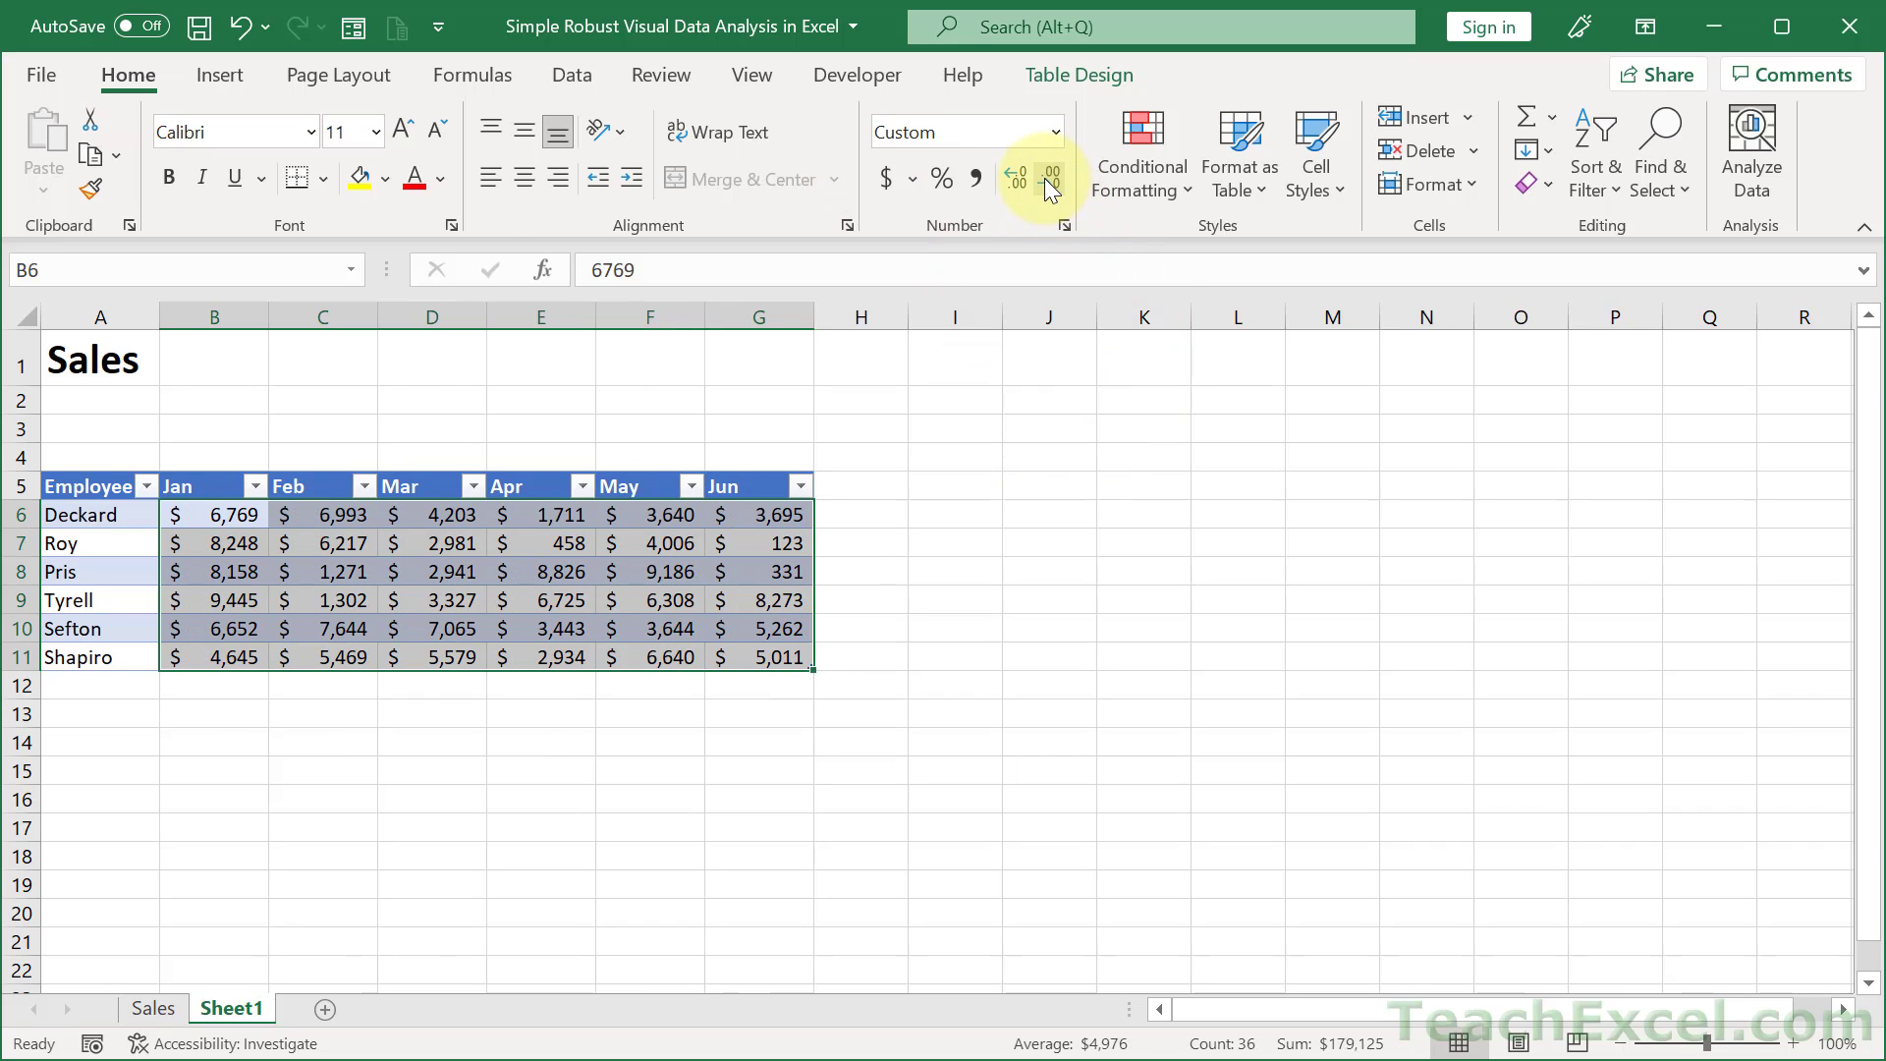
click(233, 543)
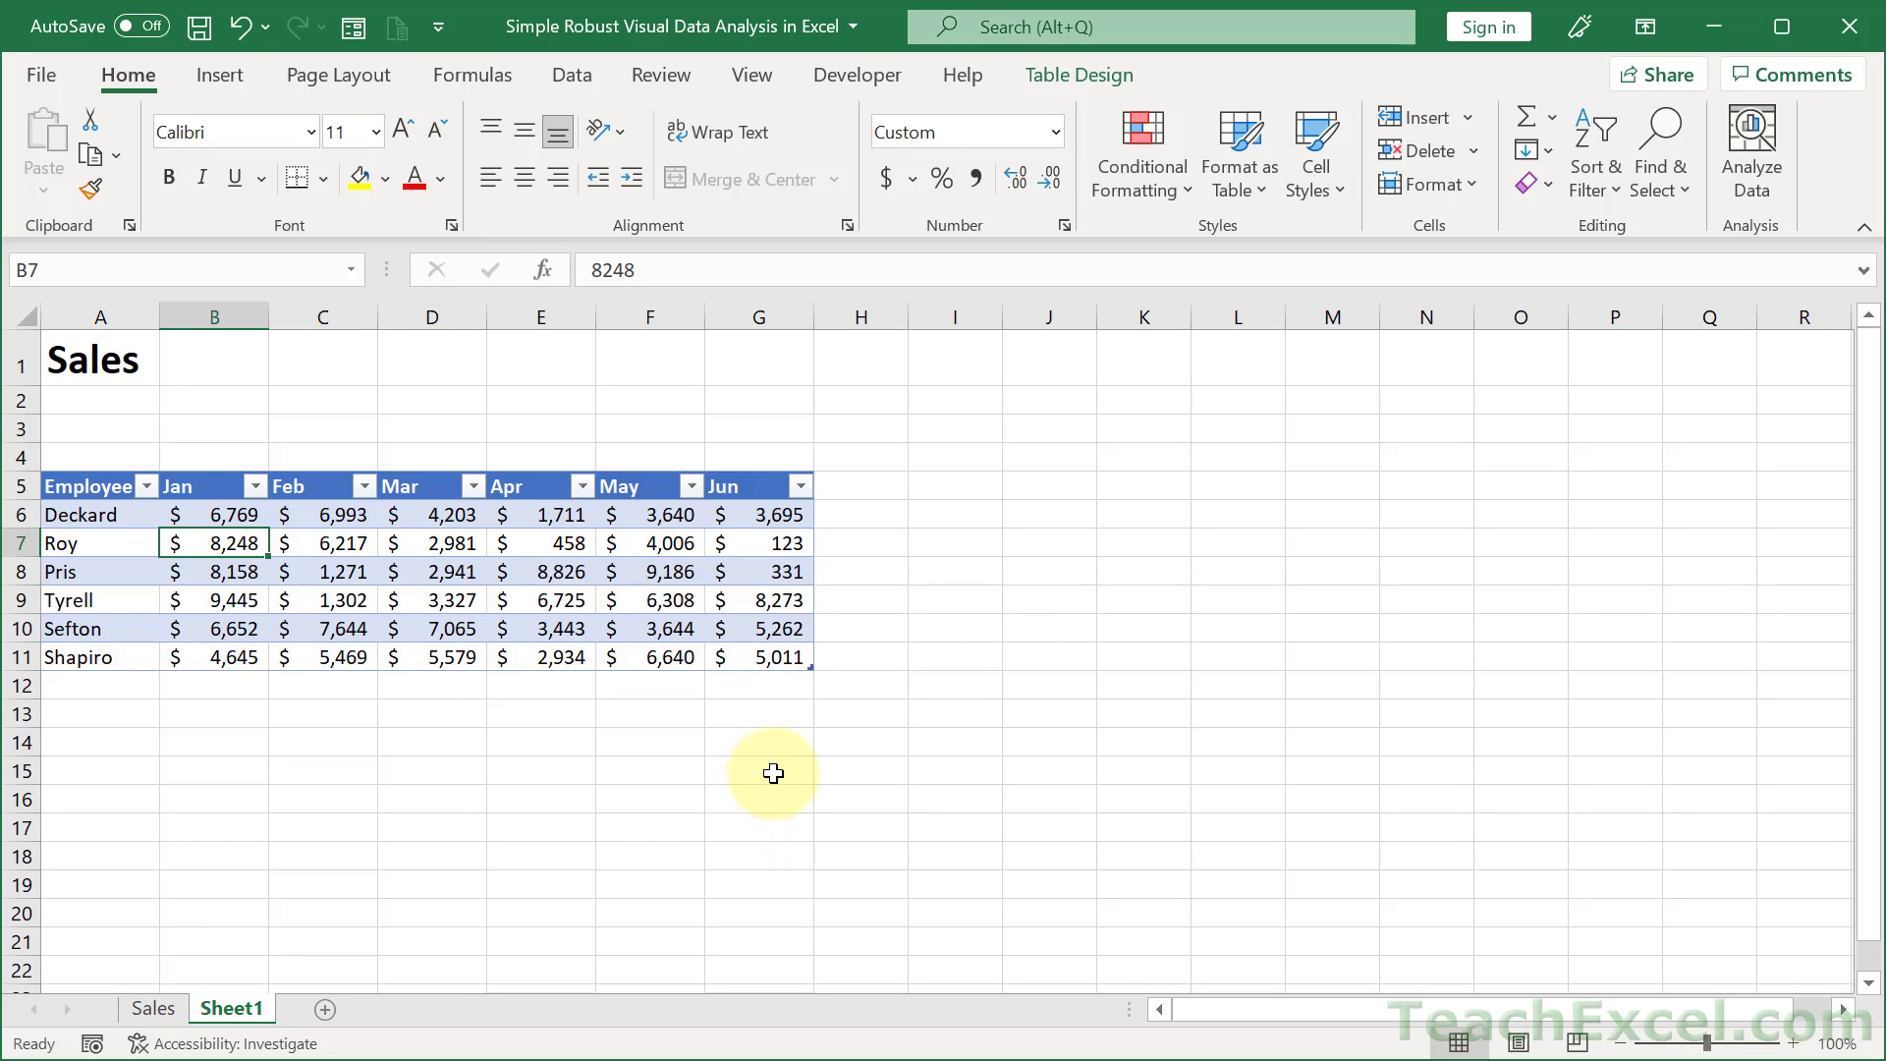
- Rename the table from Table2 to TblSales
click(1079, 74)
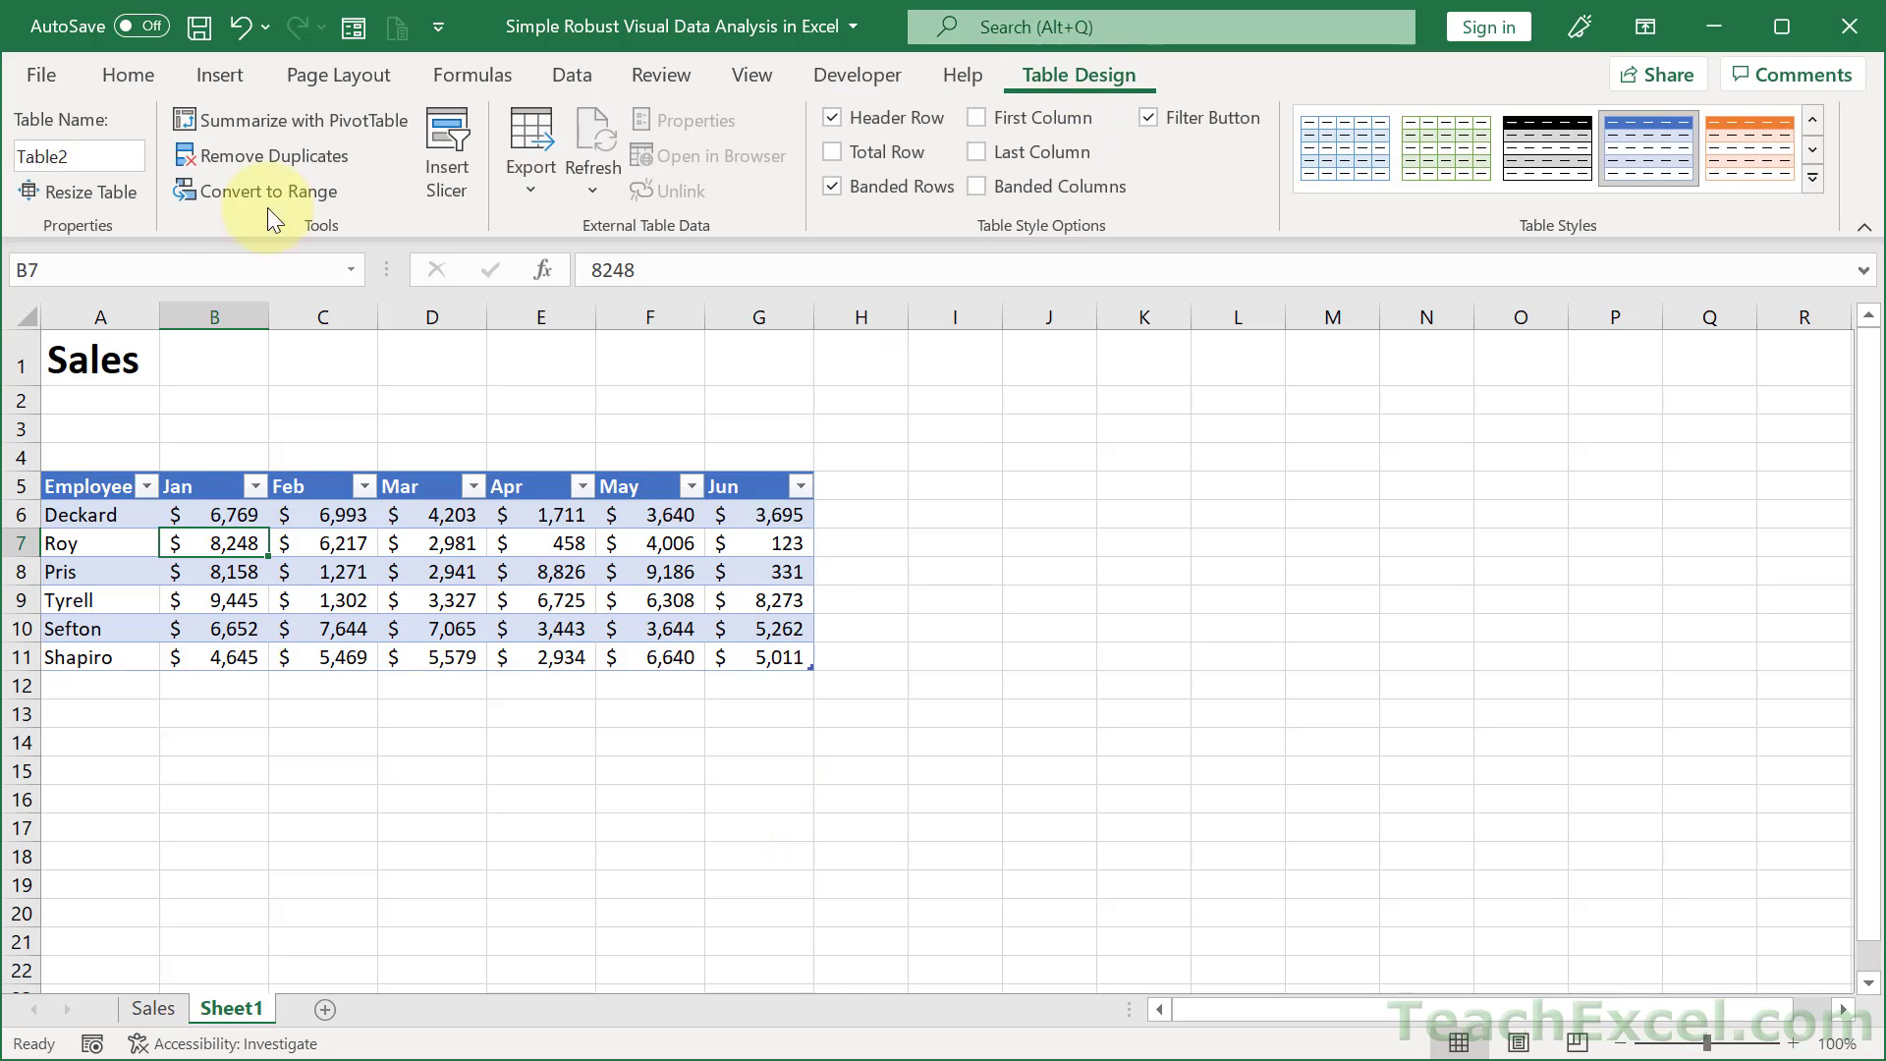
click(84, 155)
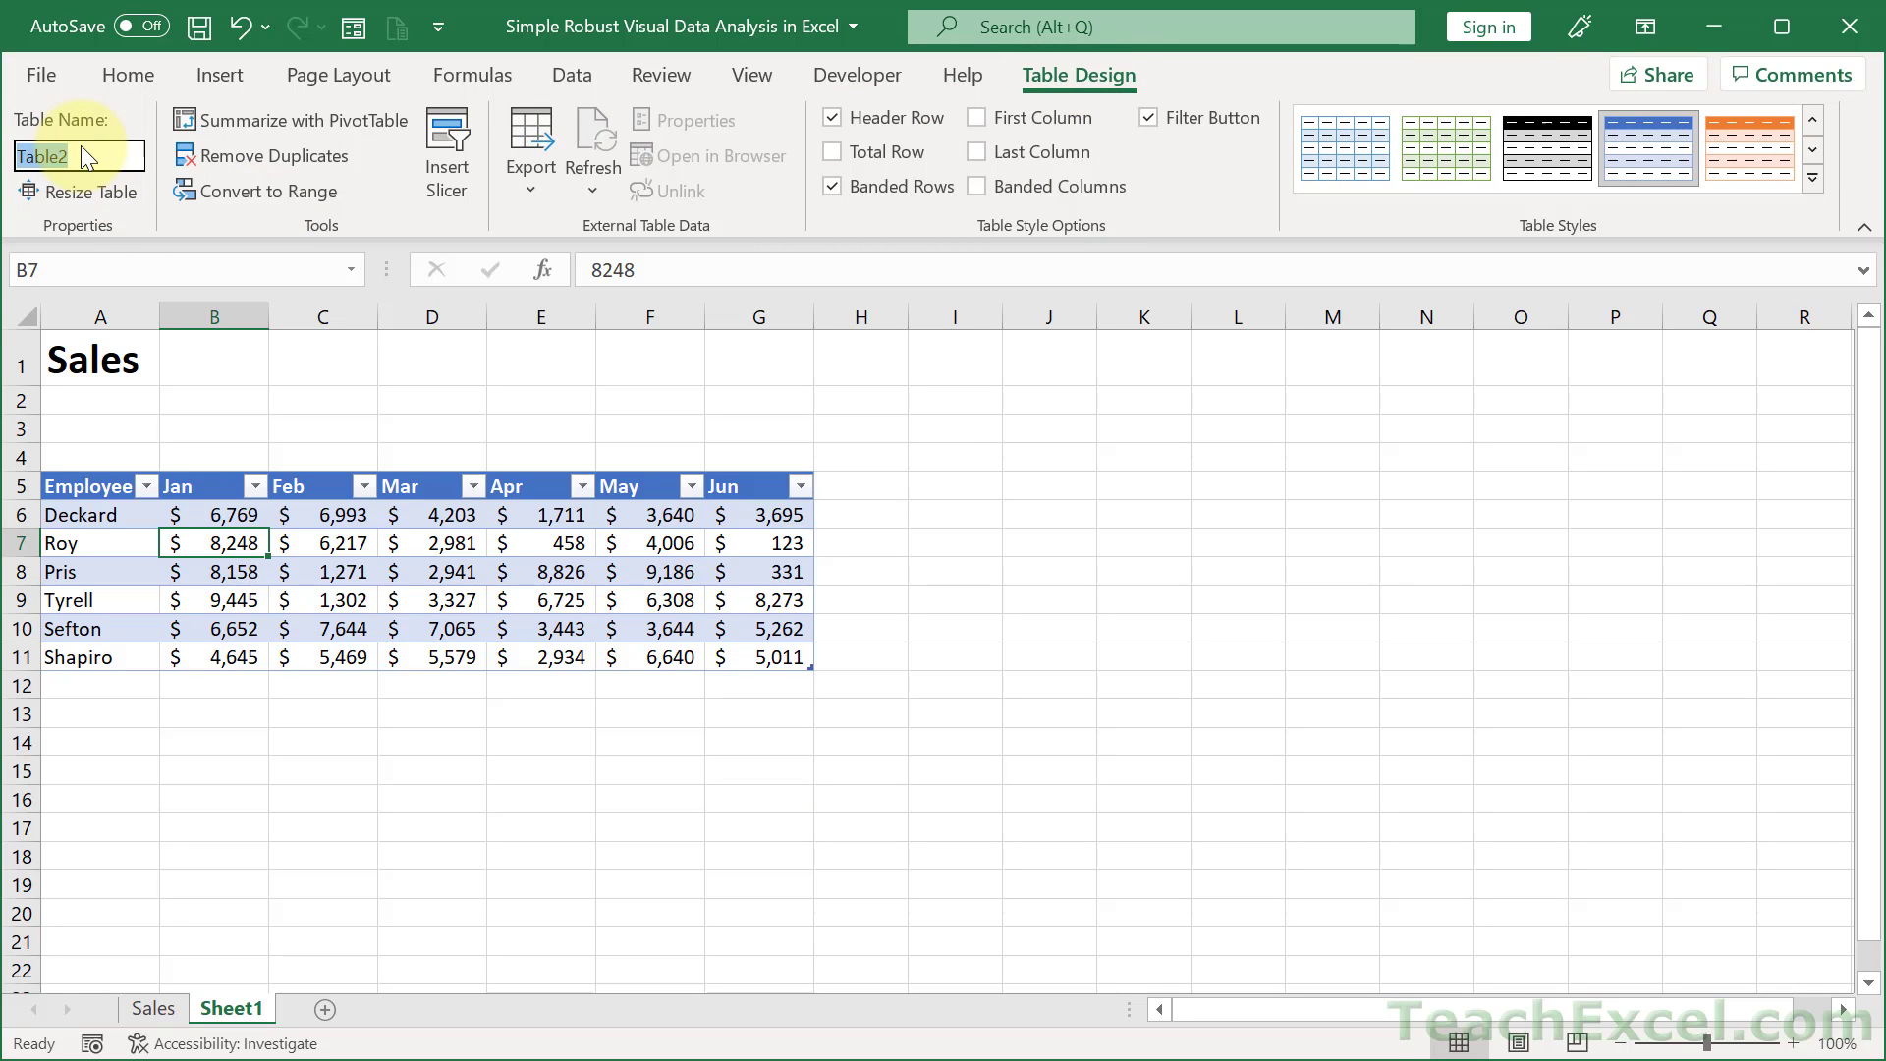
text(TblSales)
key(Return)
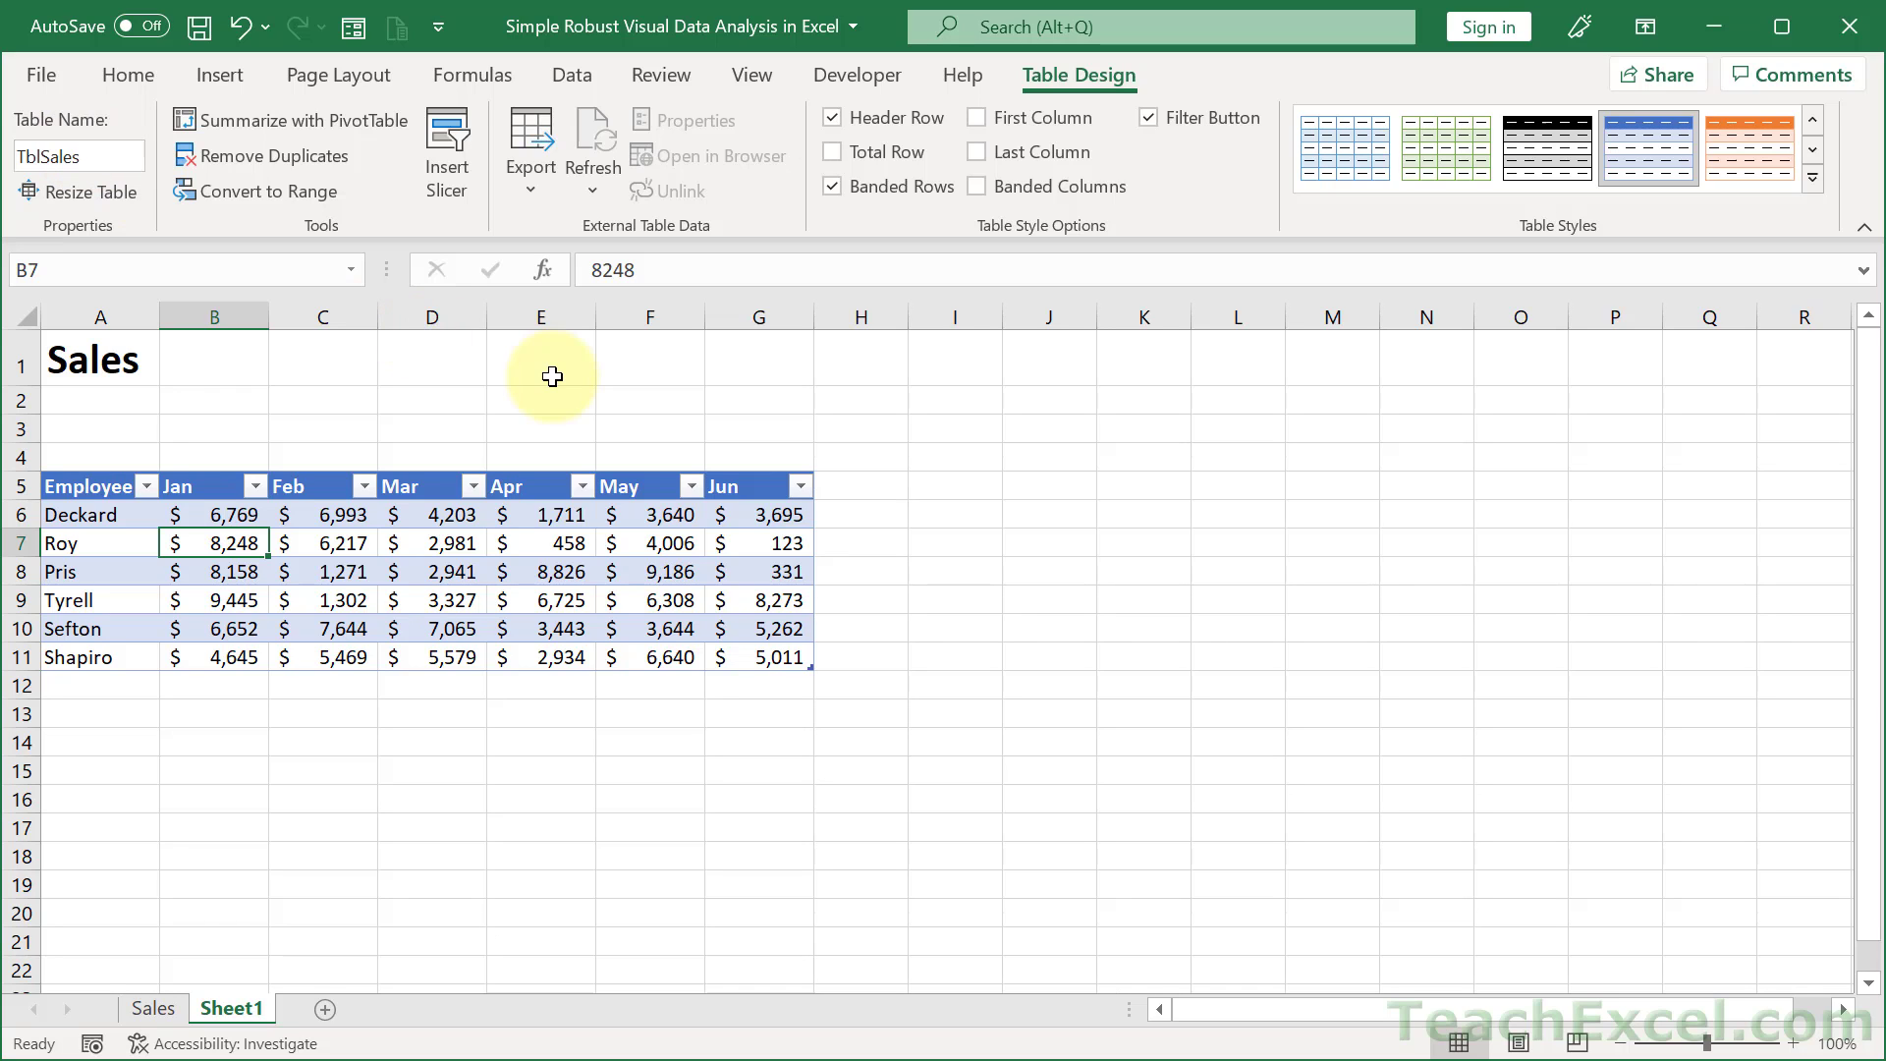
- Test the TblSales name in a formula in E2, then cancel the formula
click(552, 406)
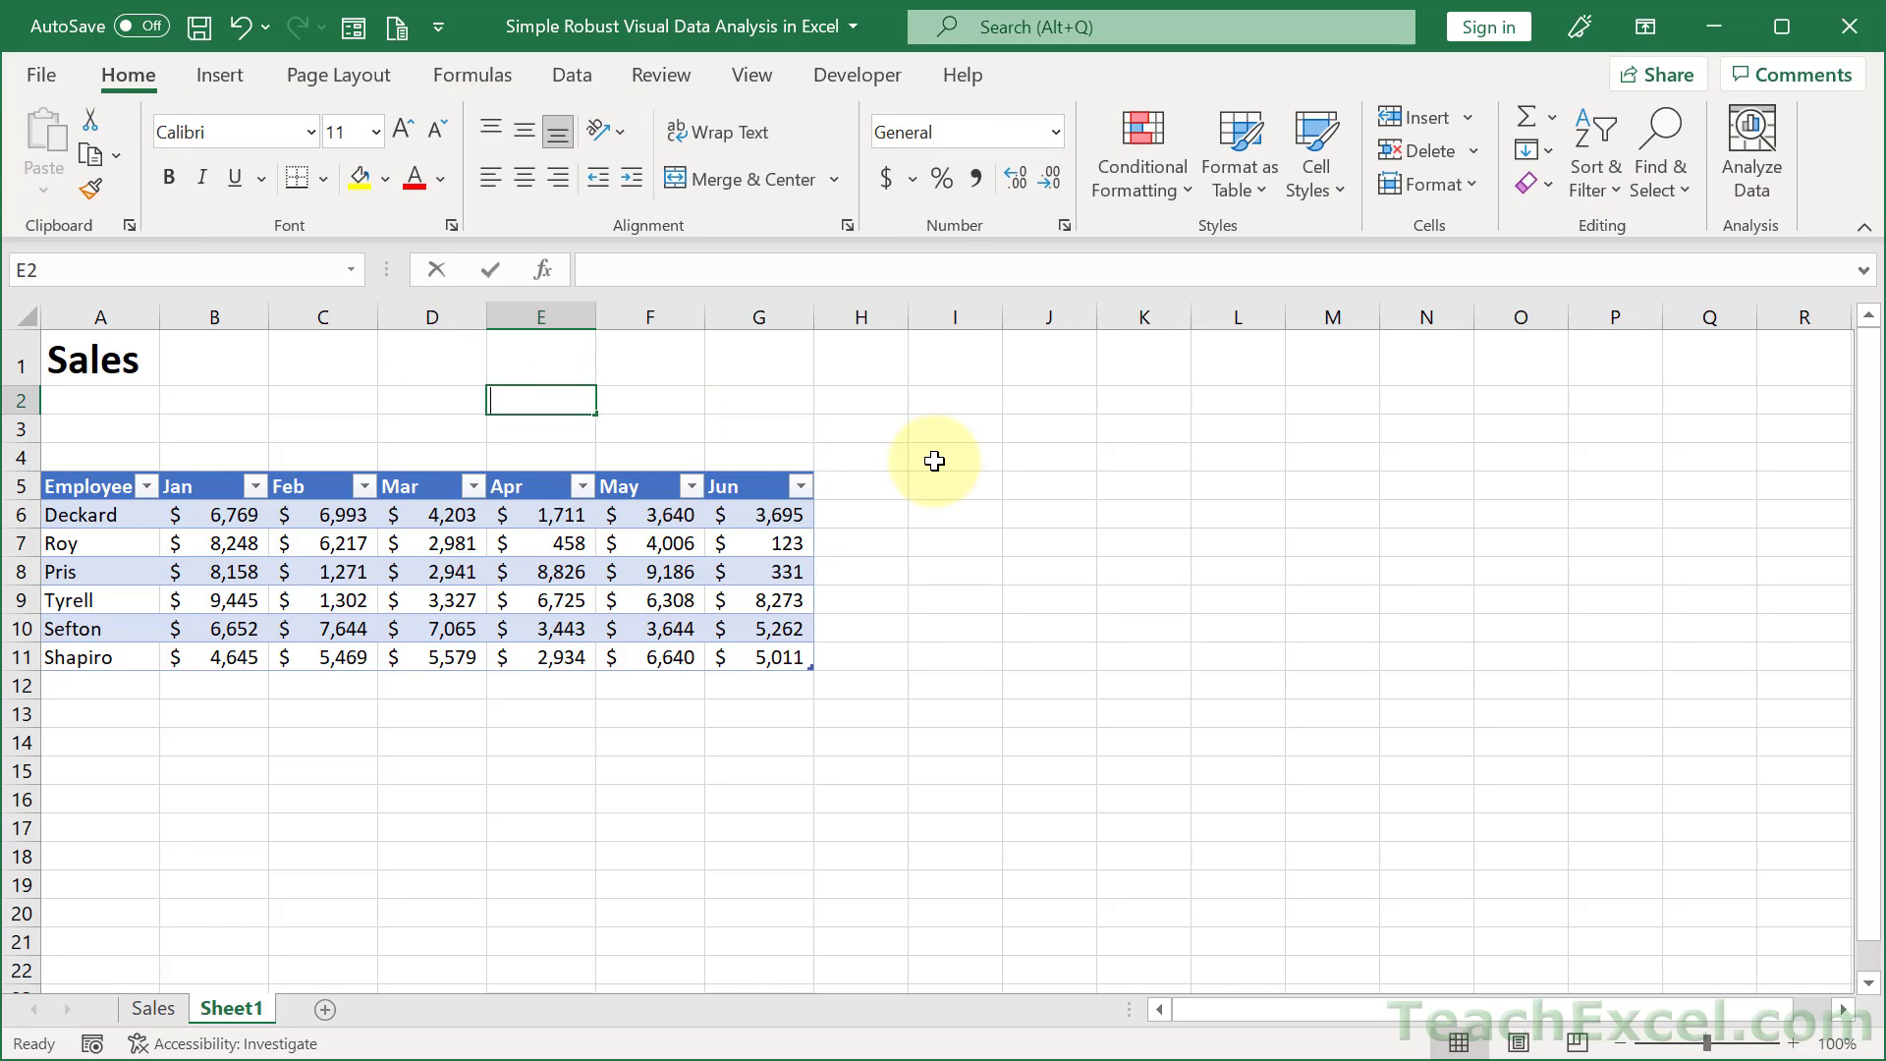
text(=)
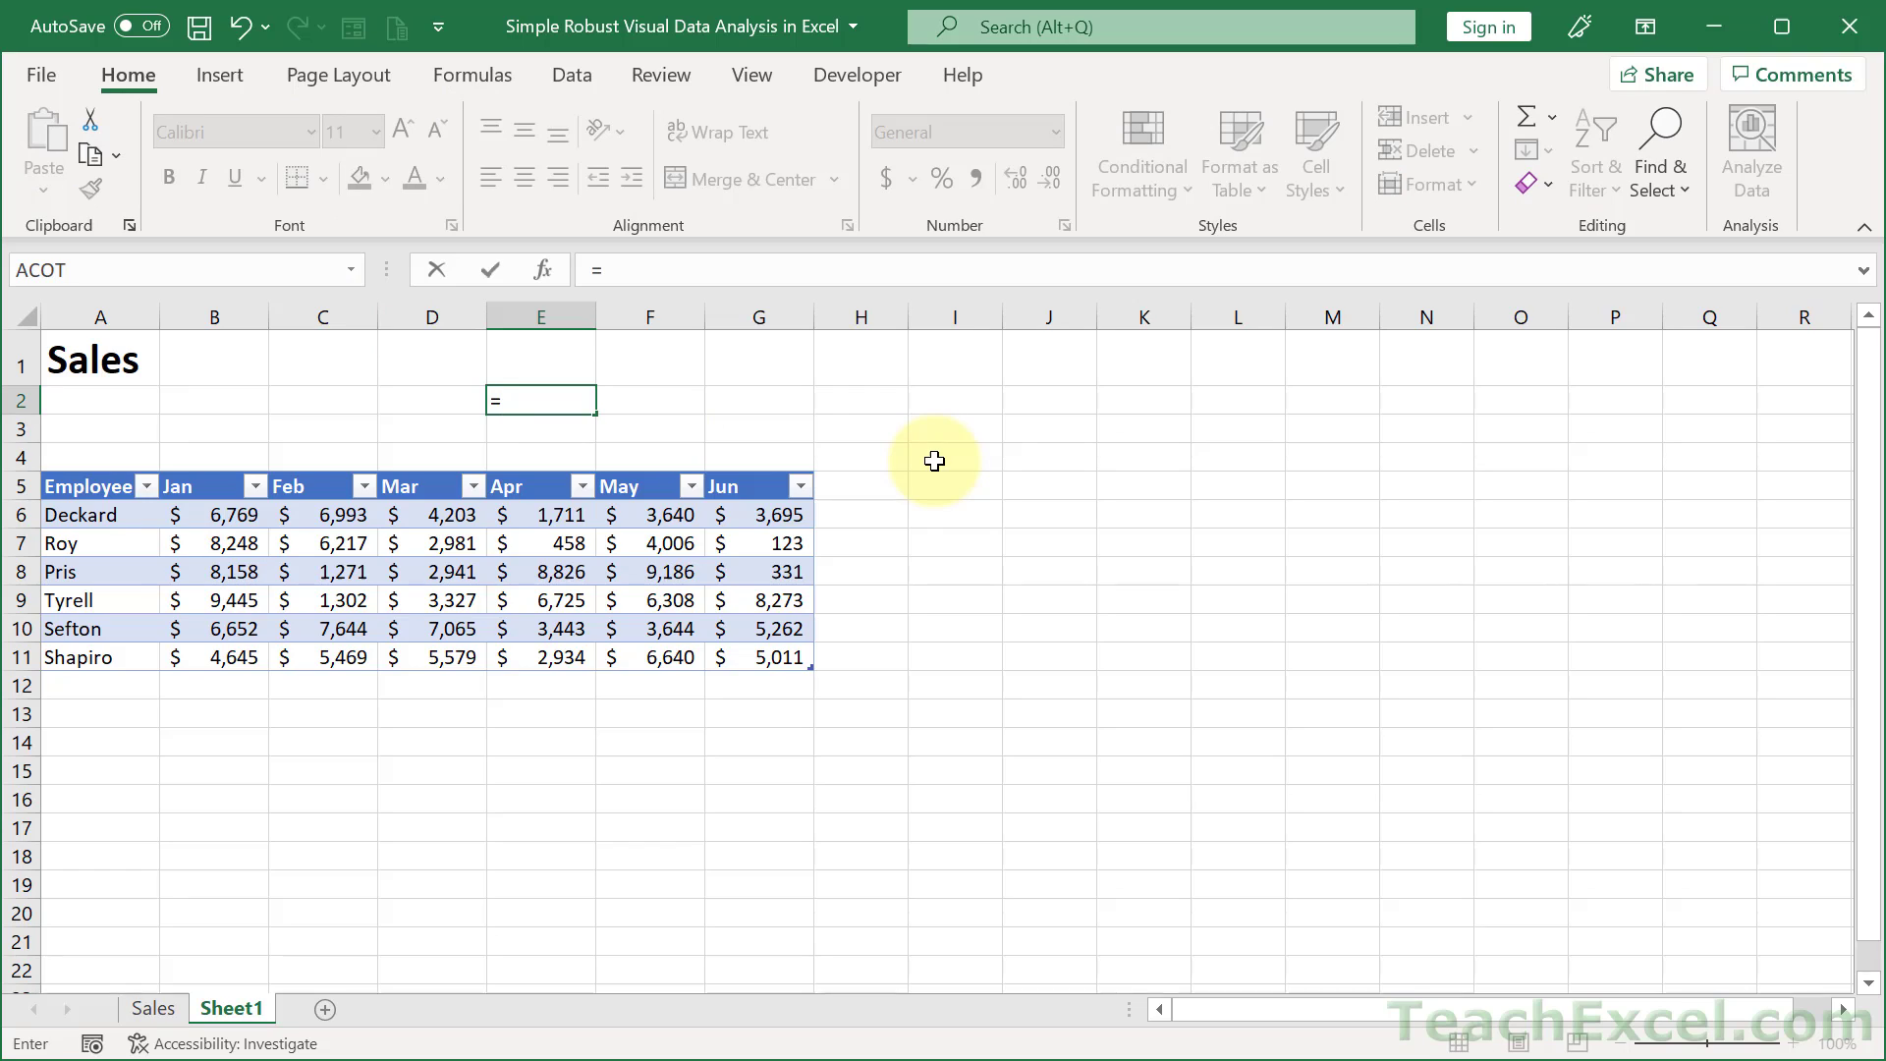
text(tbl)
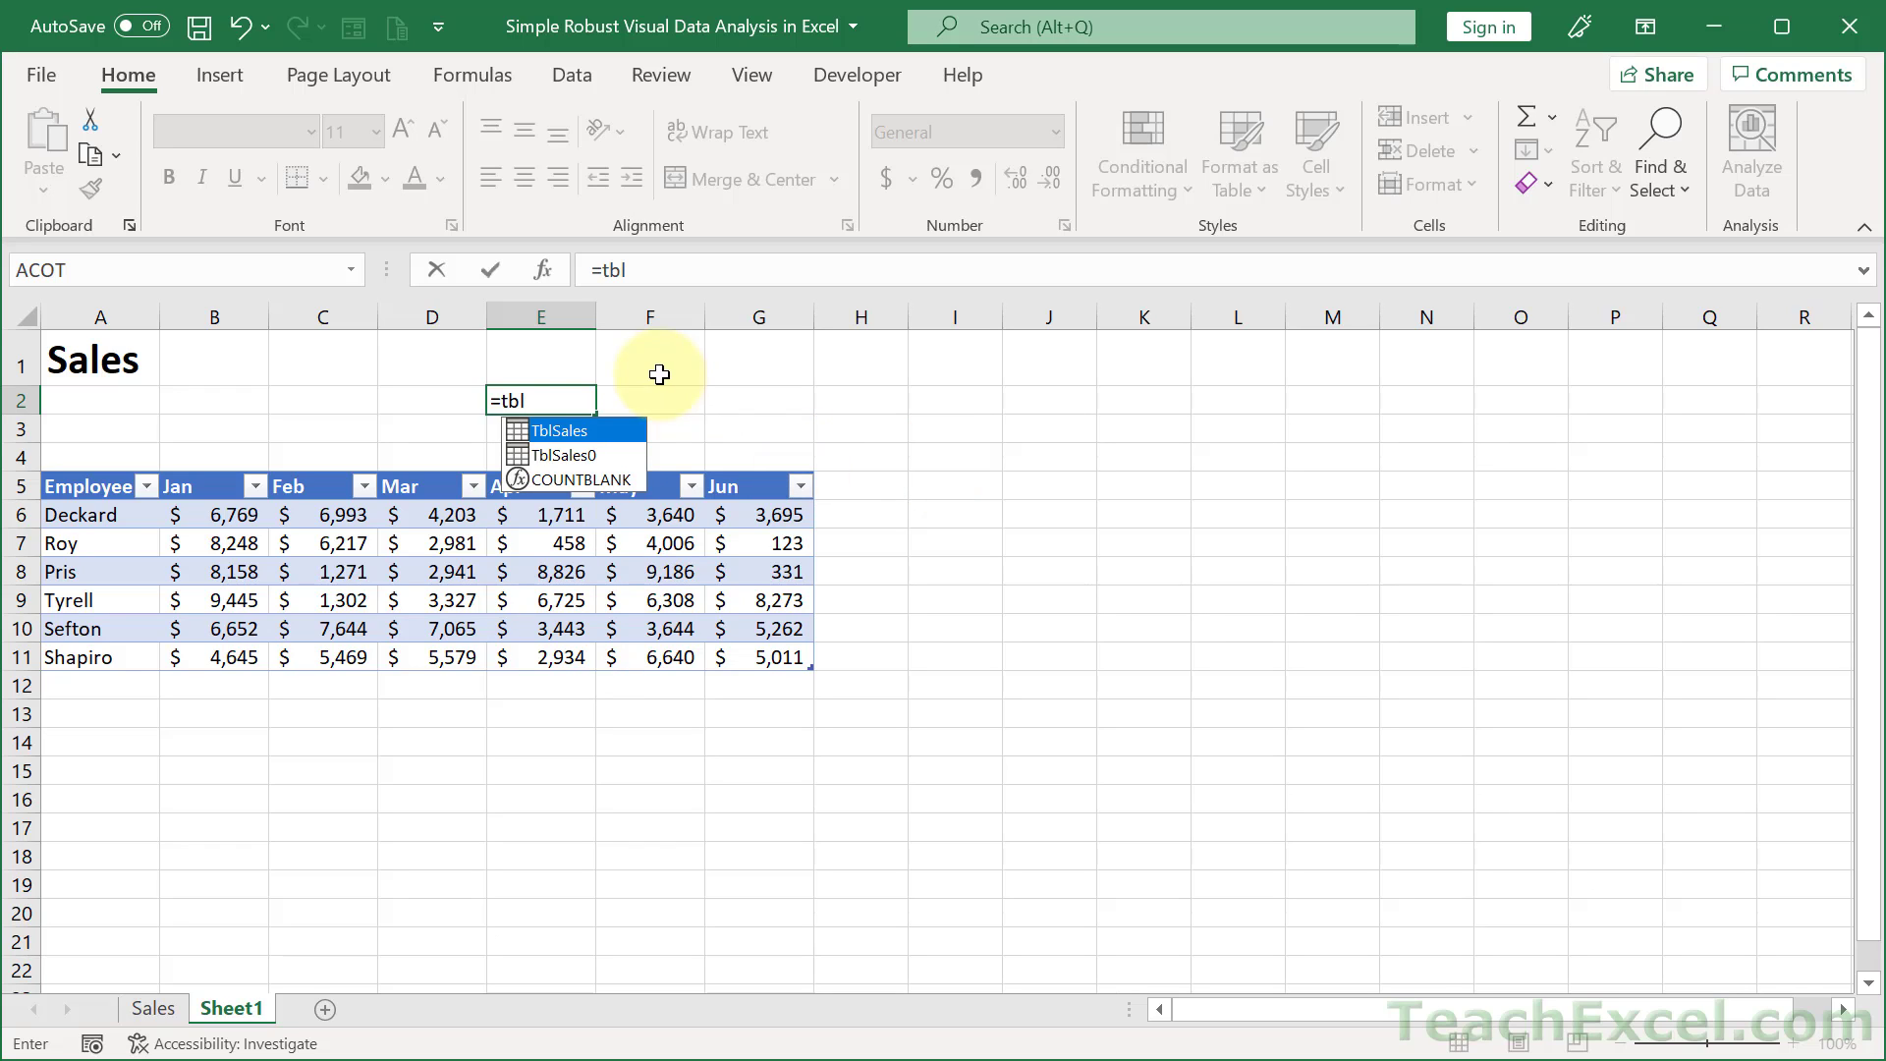
double_click(570, 433)
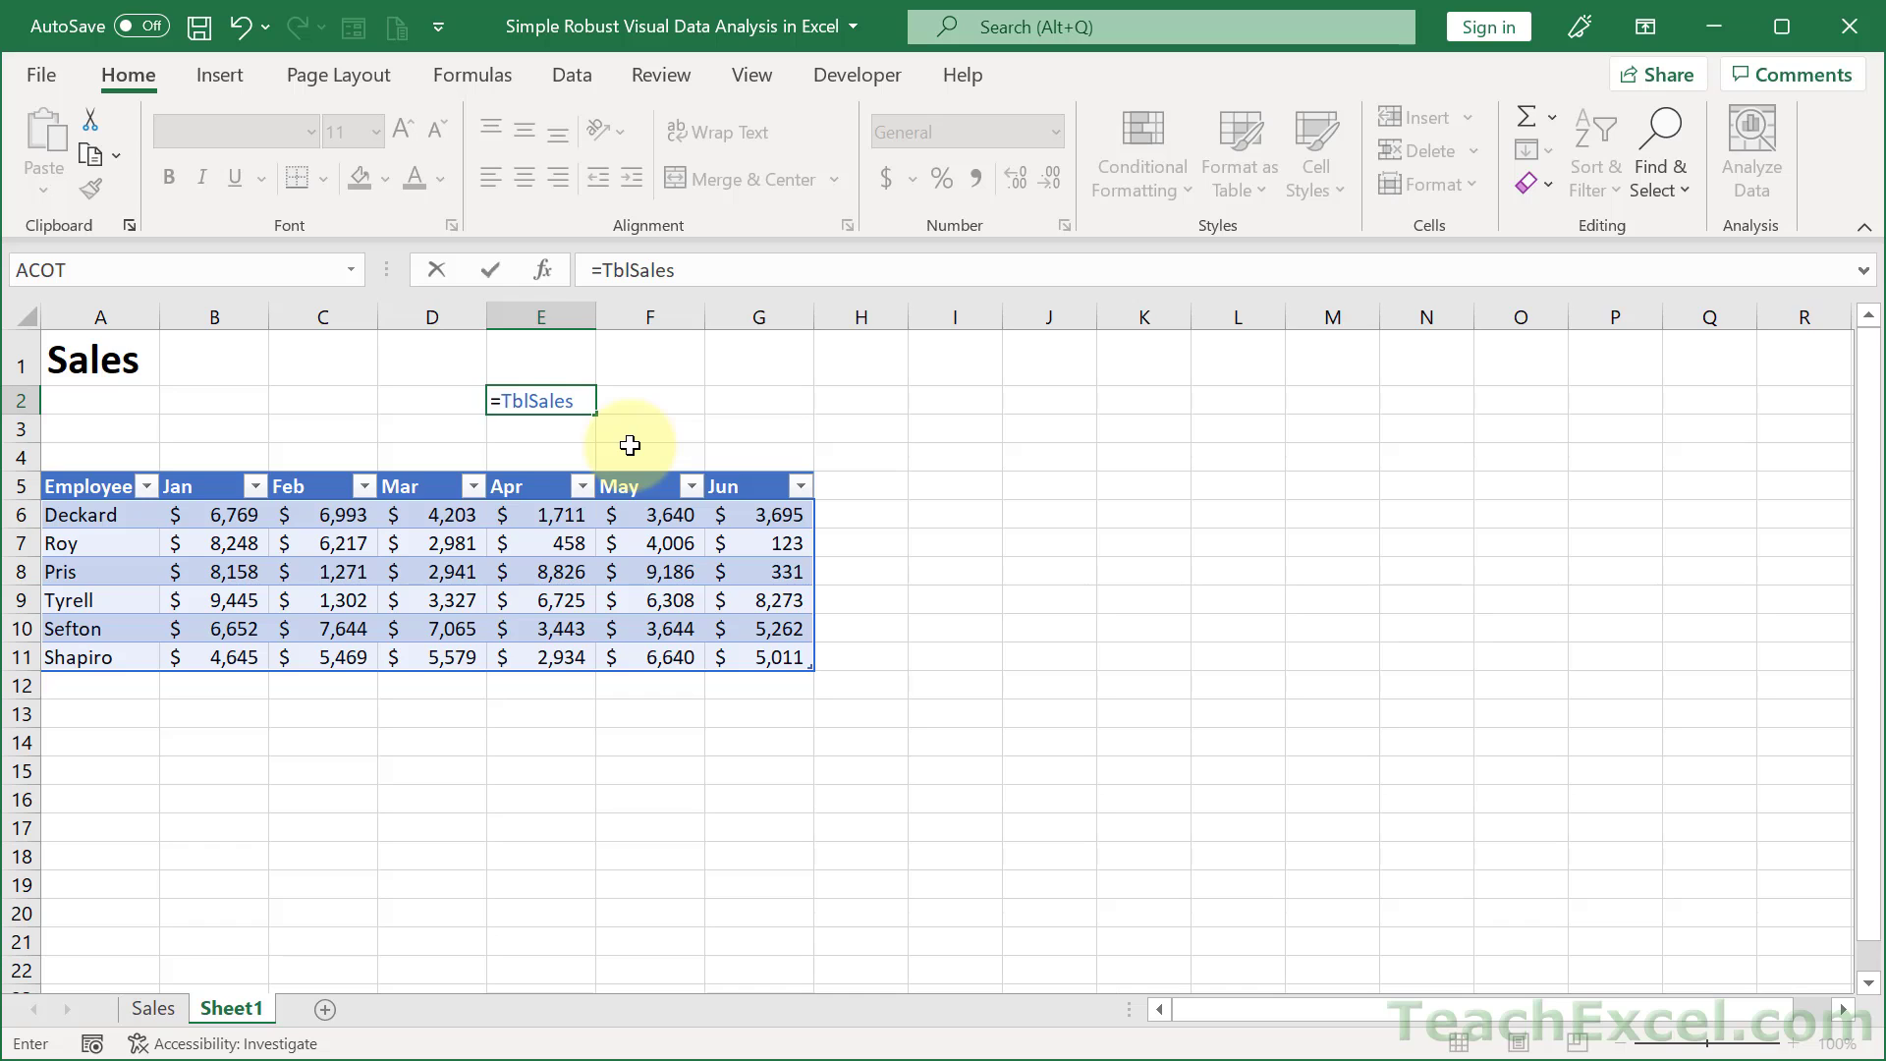
key(Escape)
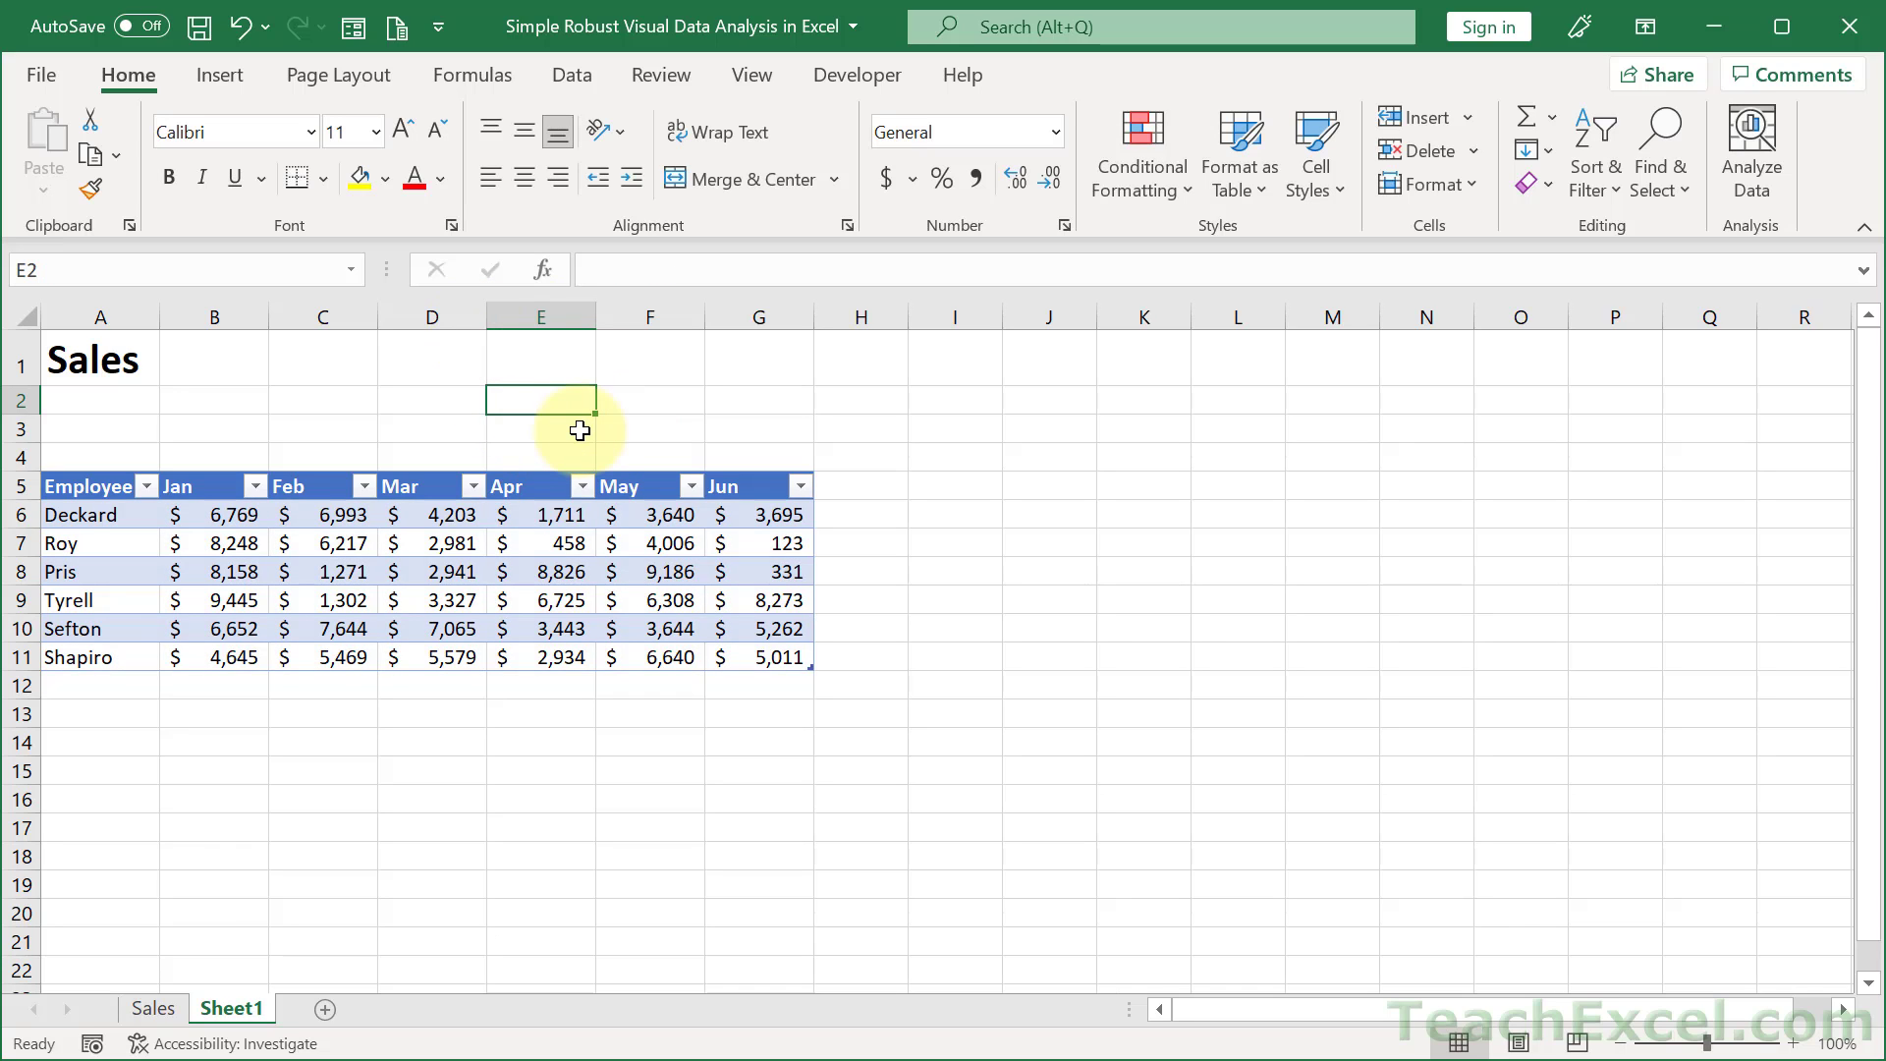
click(242, 546)
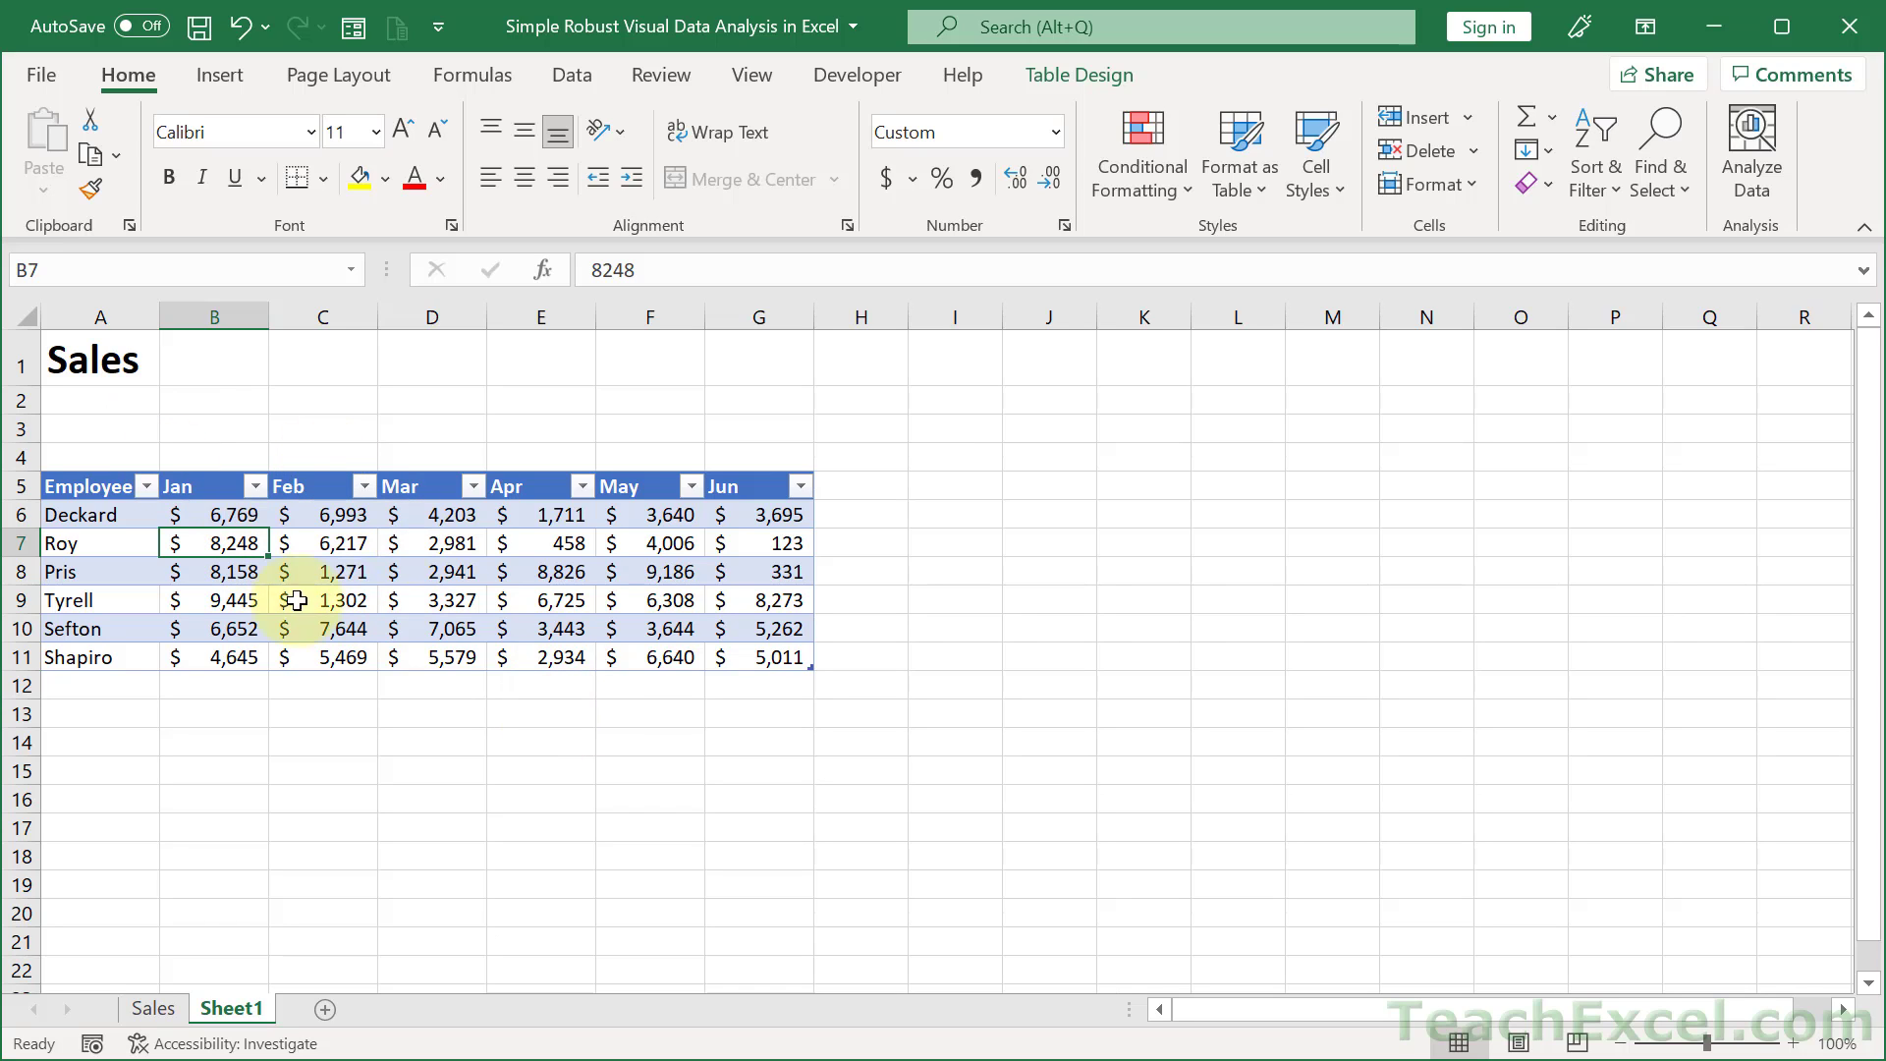
- Insert a 2-D line chart of TblSales, place it right of the table and delete its title
click(218, 76)
click(778, 150)
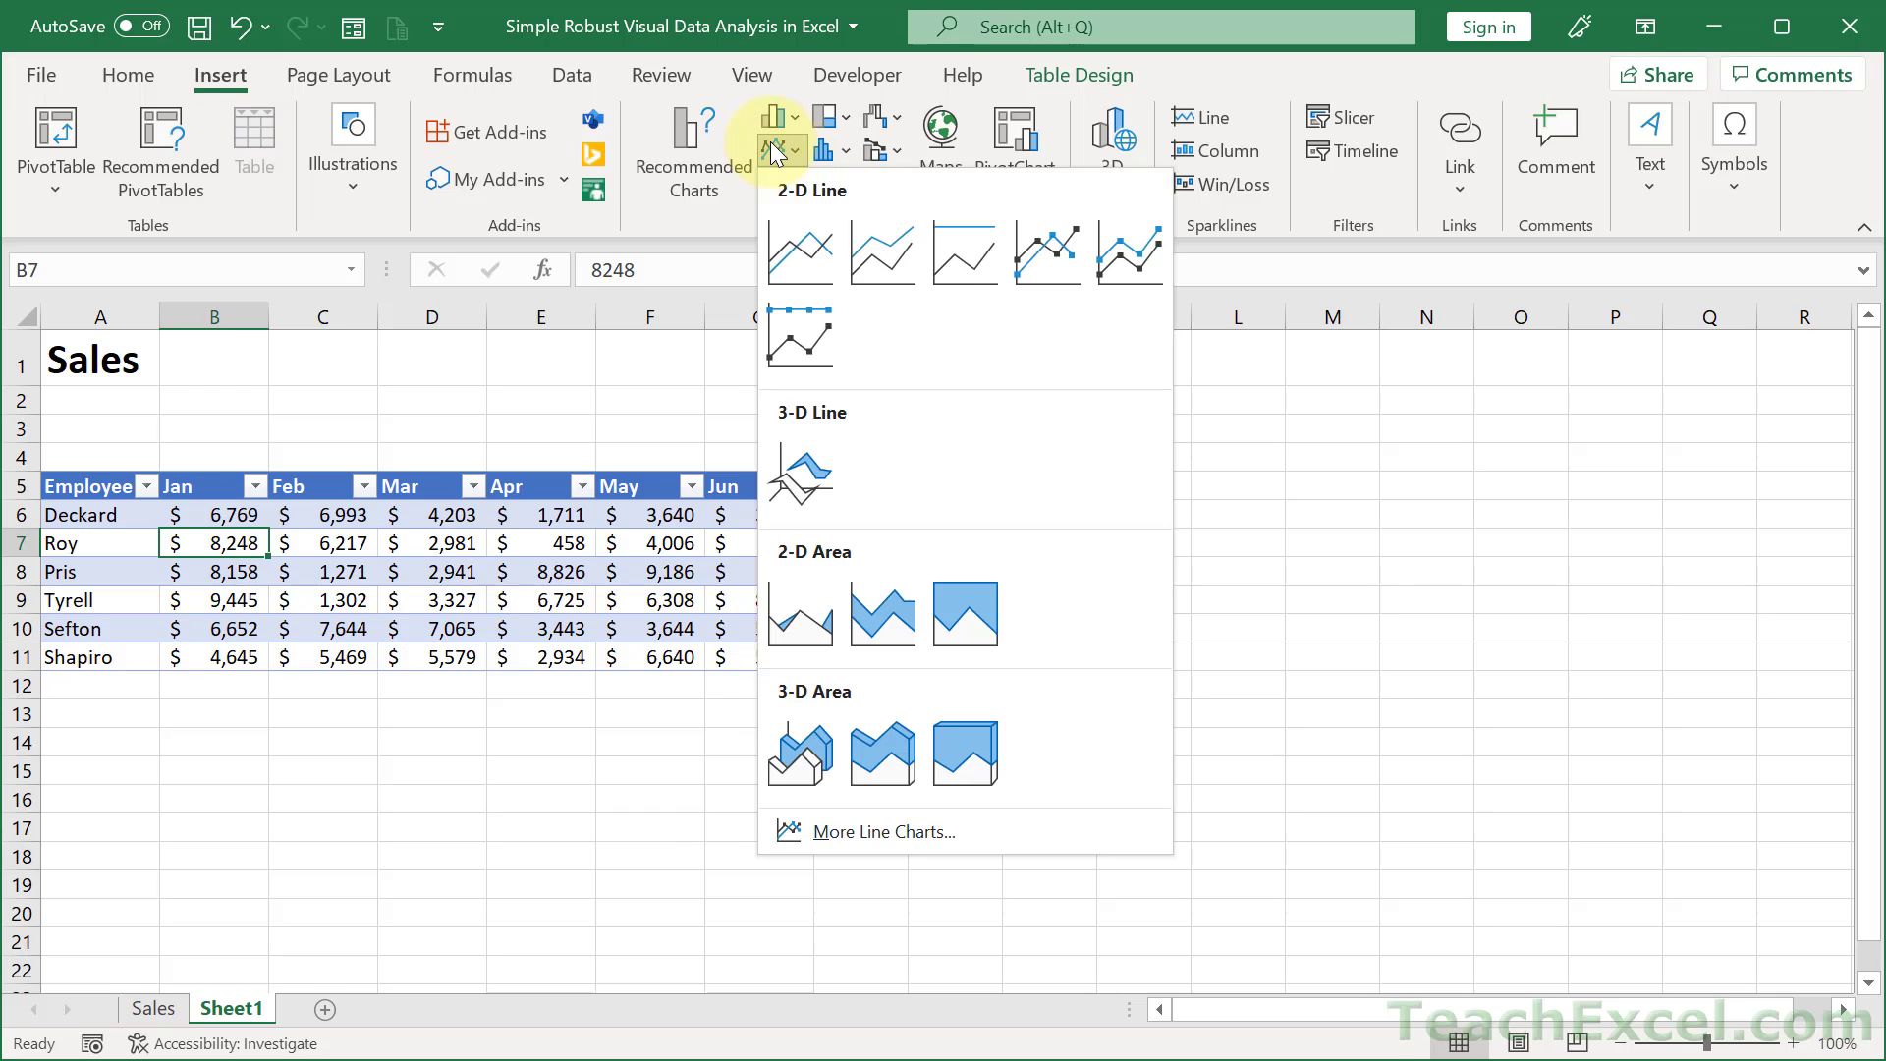
click(797, 250)
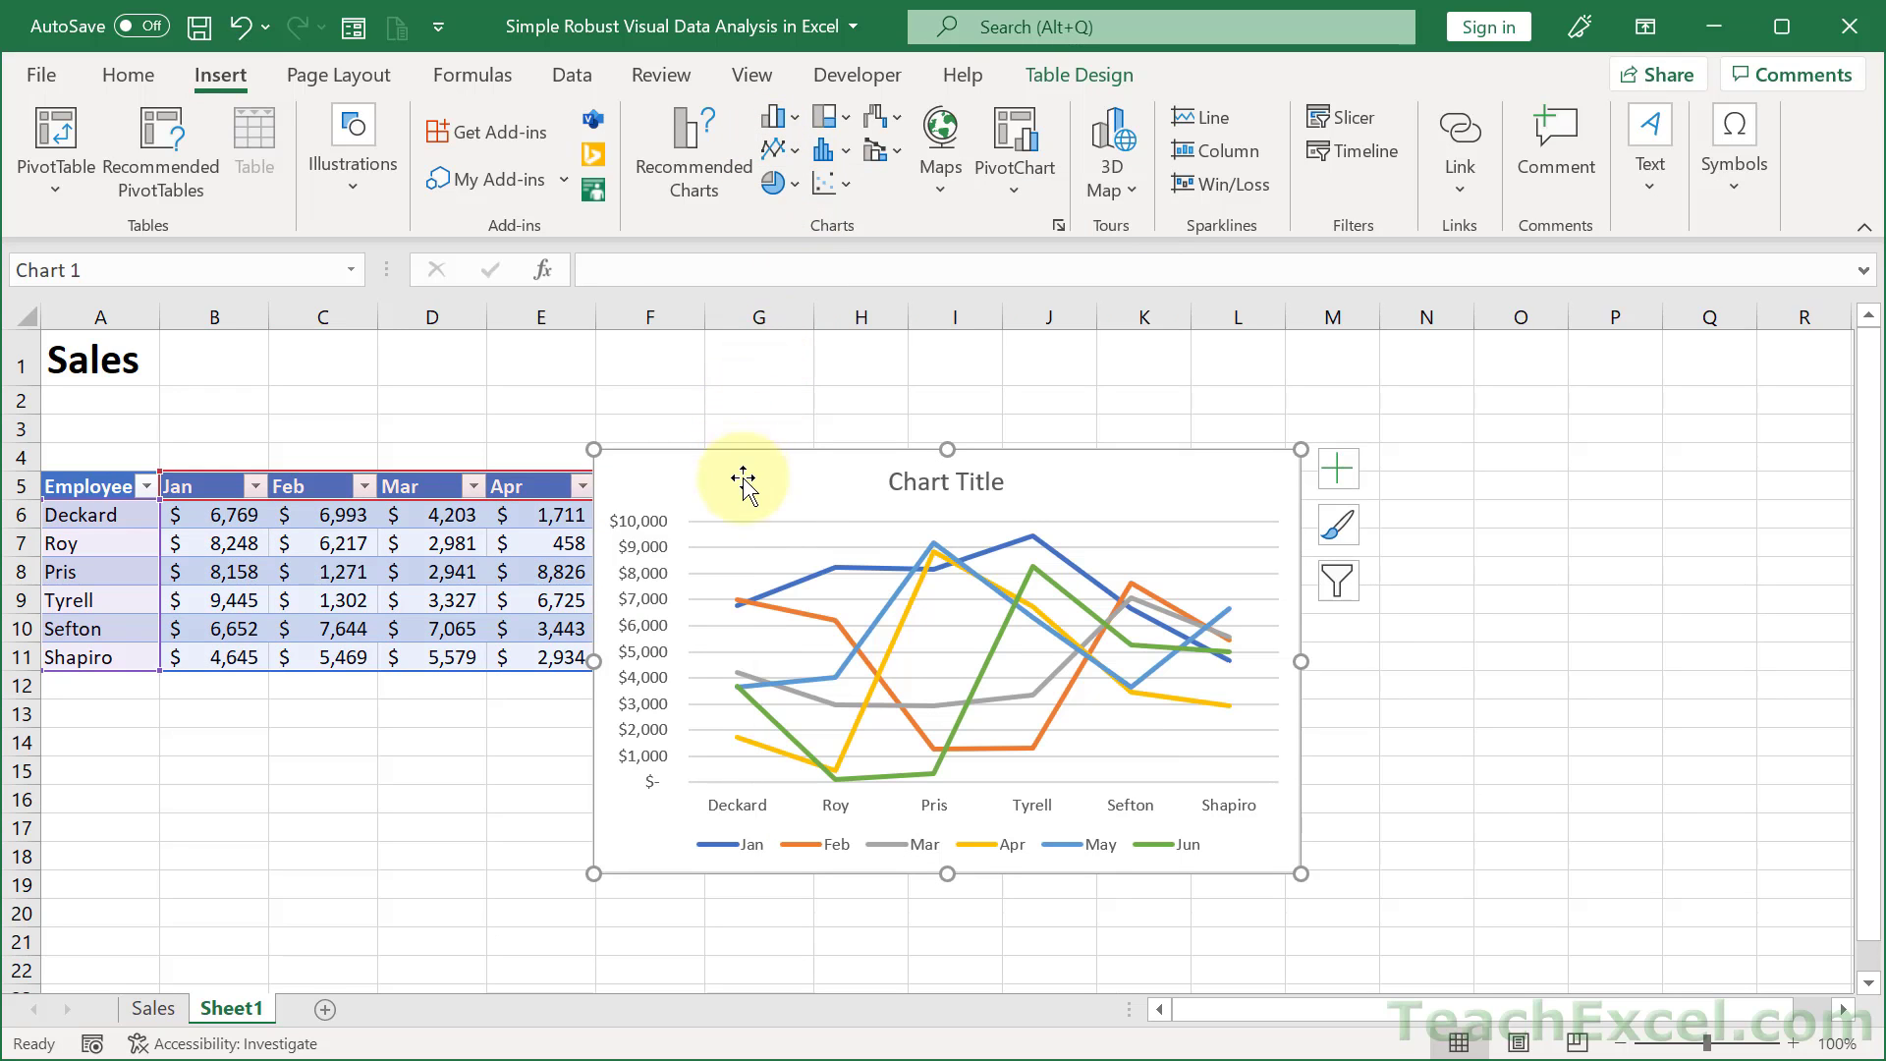
drag(1081, 488, 1326, 440)
click(1239, 439)
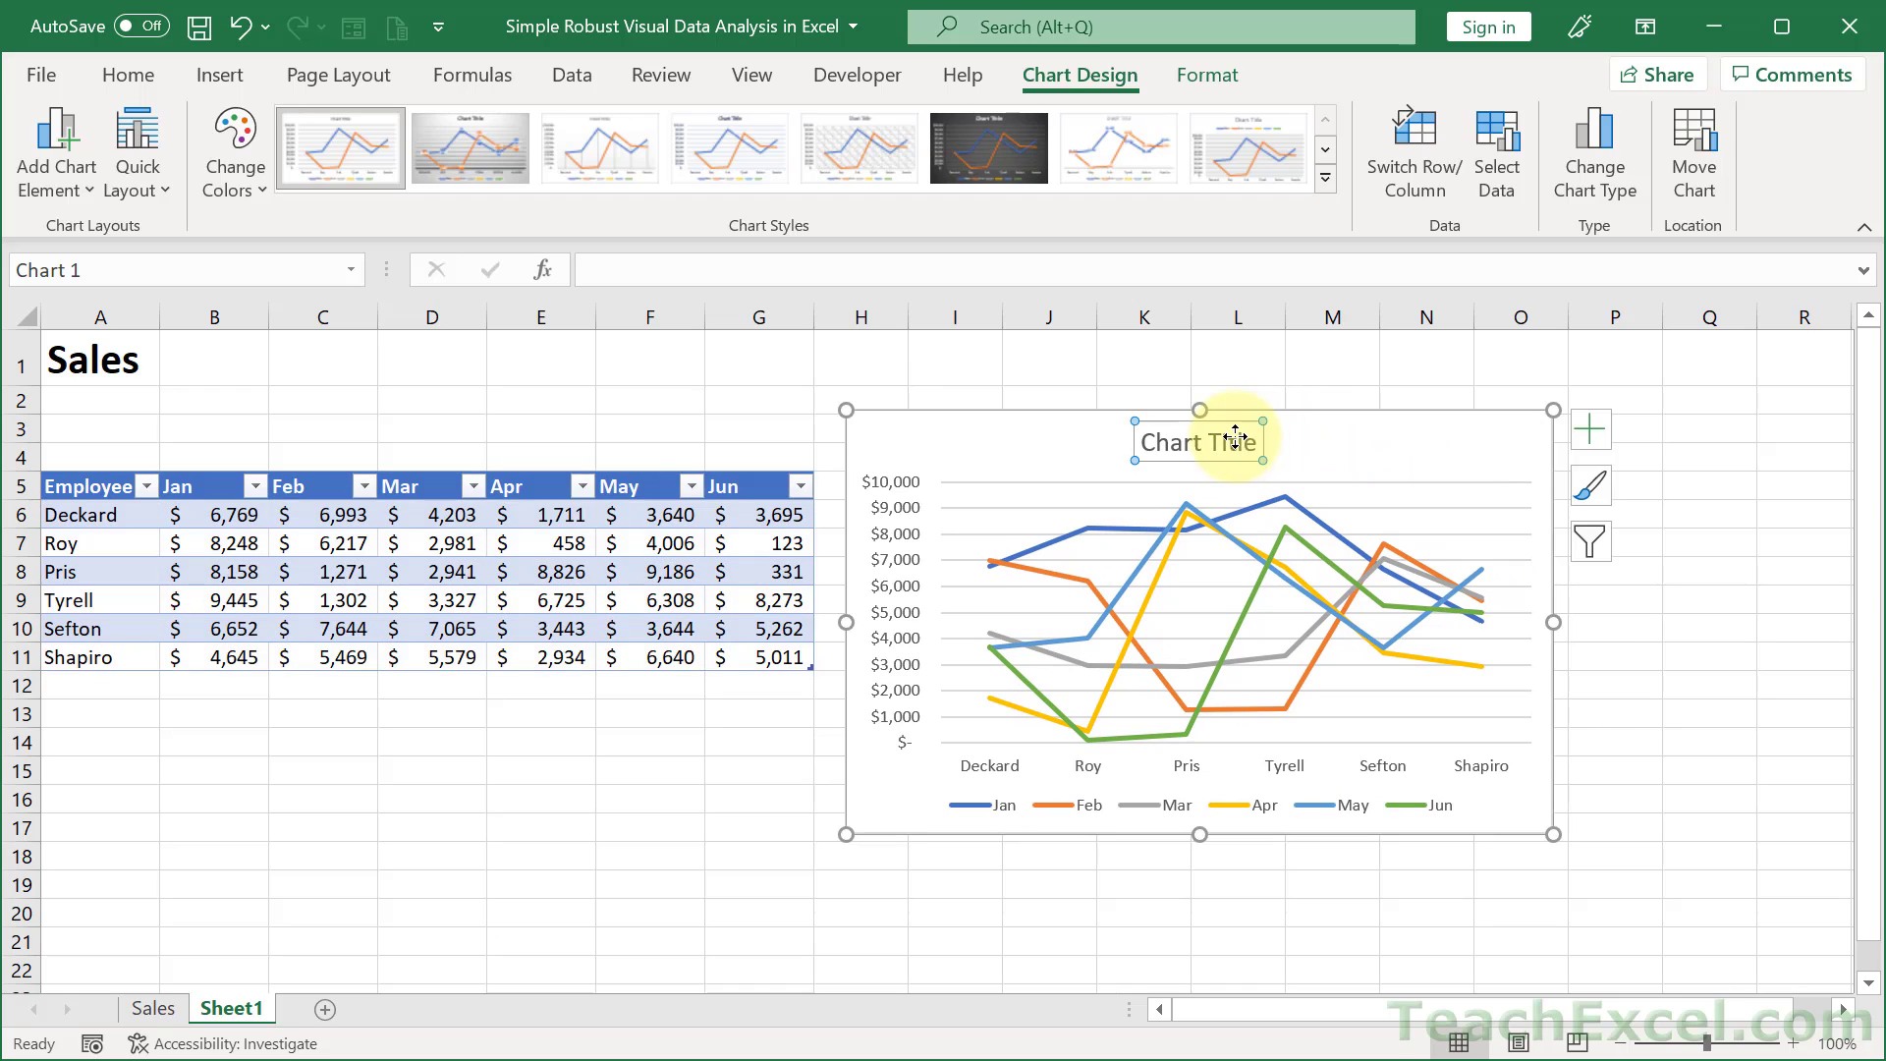
key(Delete)
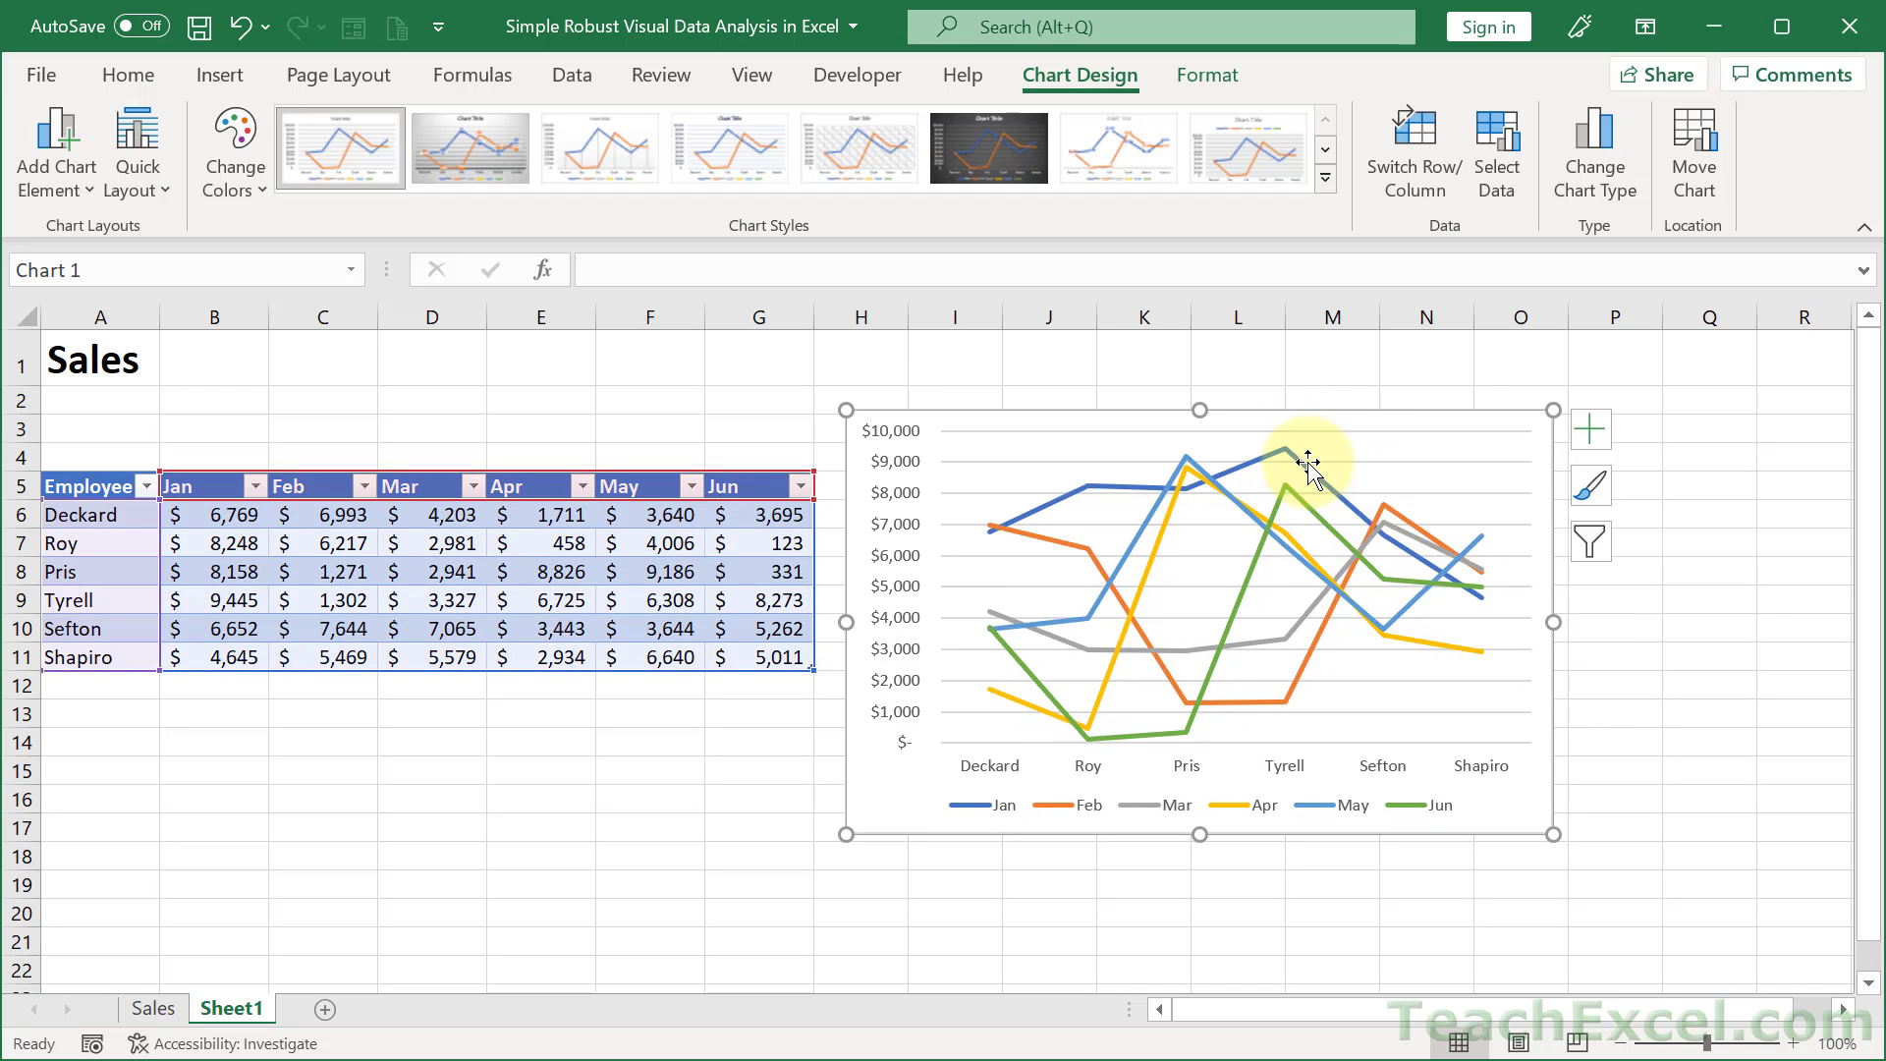
click(709, 814)
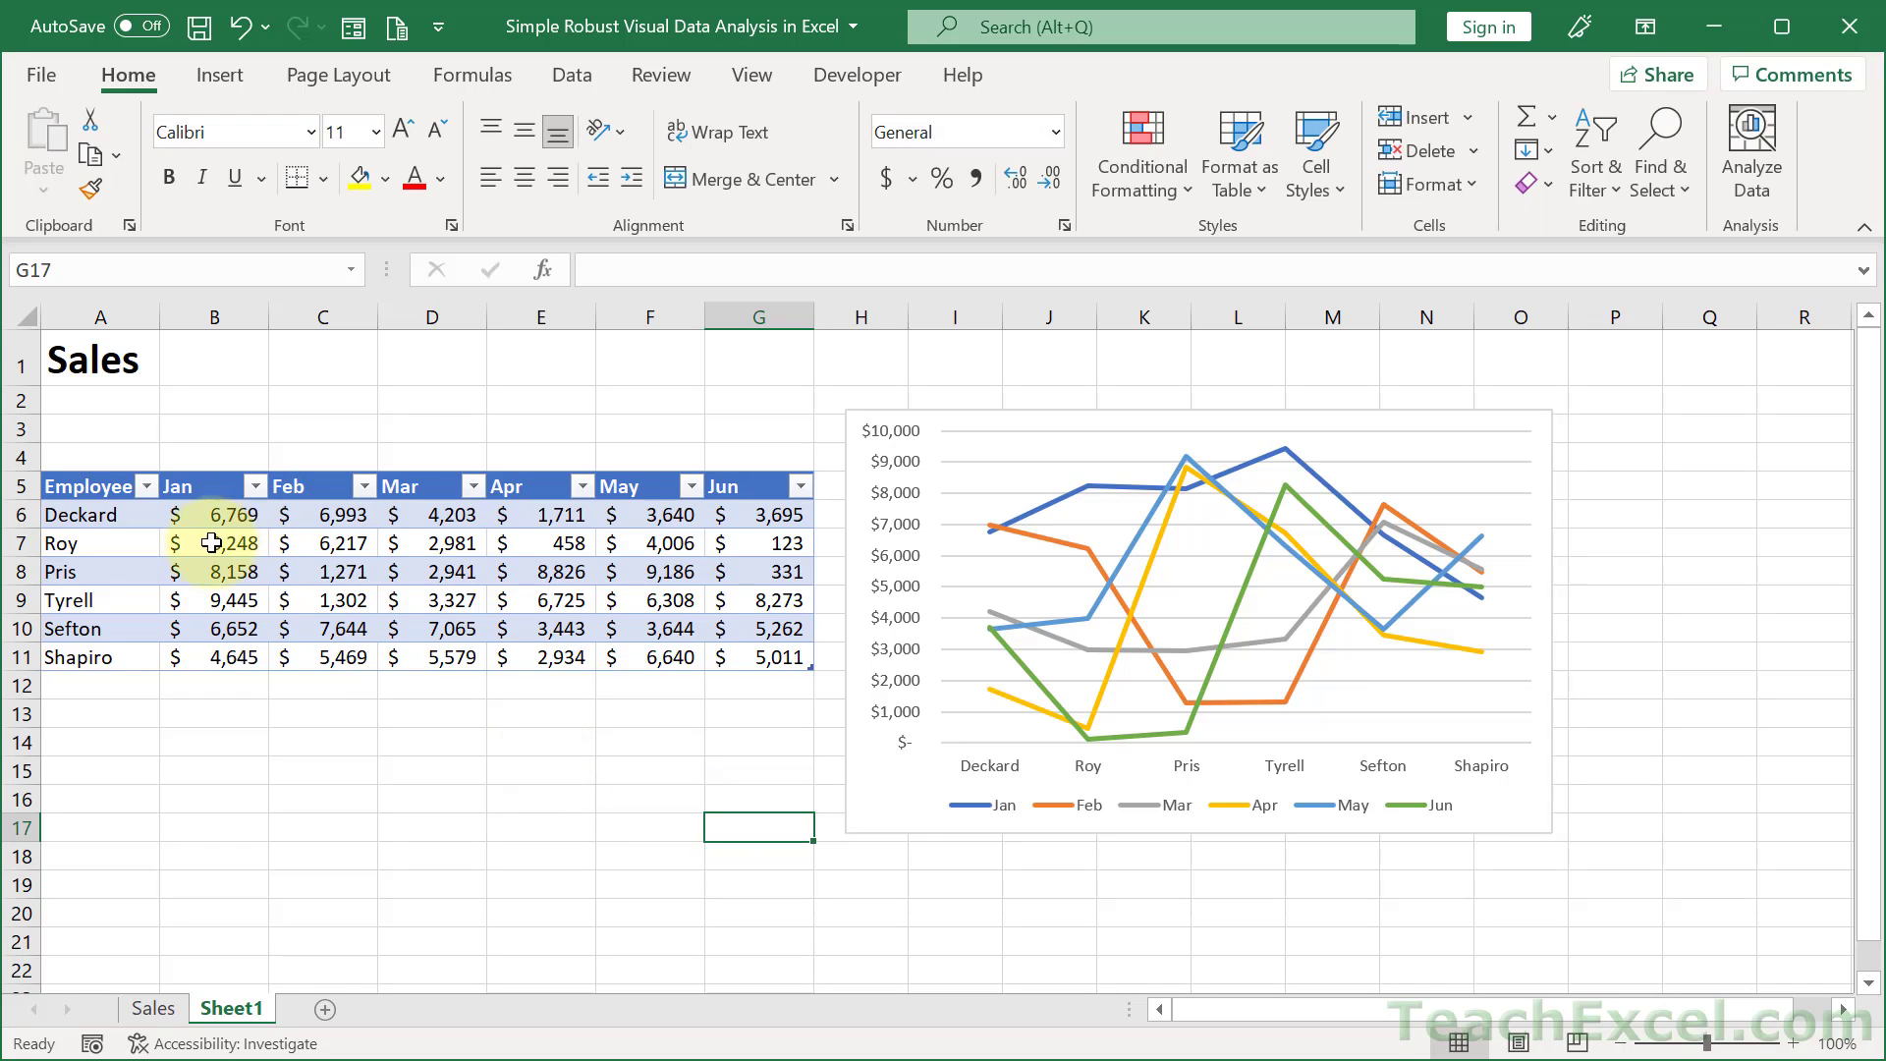
- Open the Employee column filter to keep only Deckard and Roy
click(145, 486)
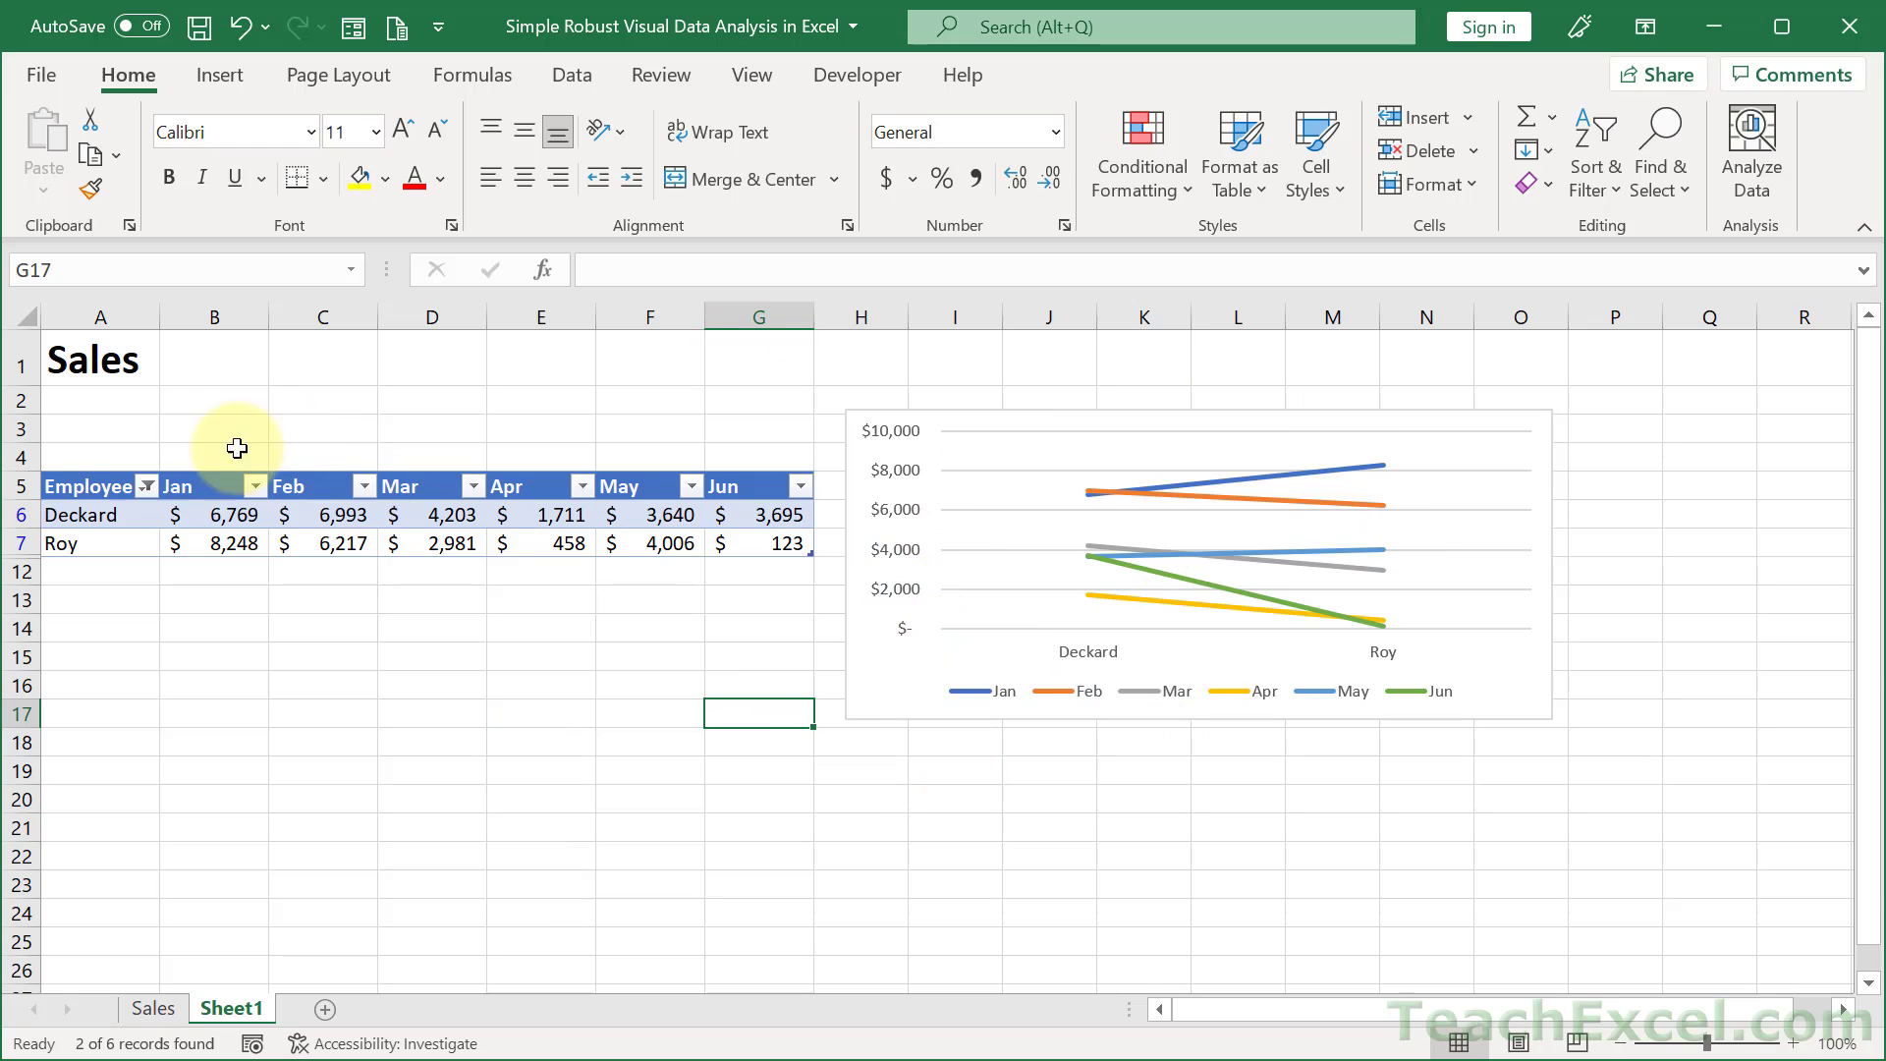
- Switch the chart's rows and columns so Jan–Jun runs along the axis
click(877, 687)
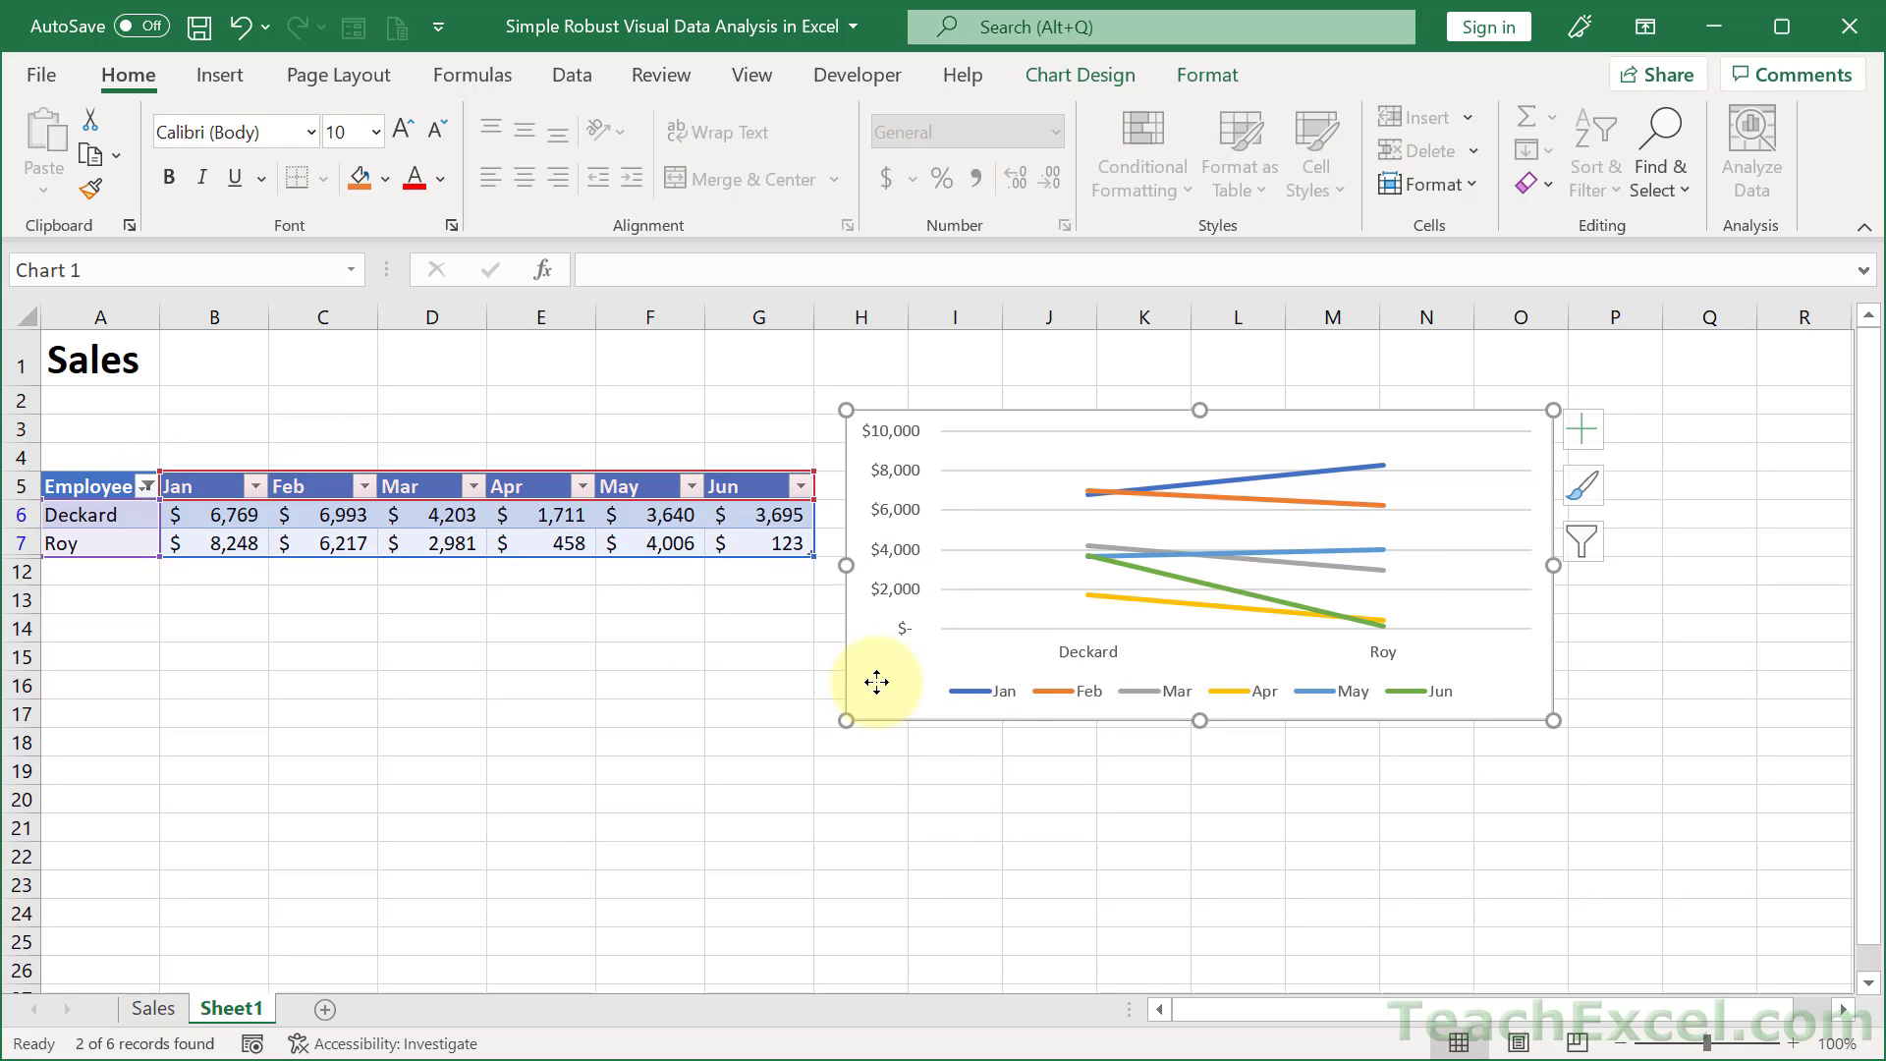
click(1102, 71)
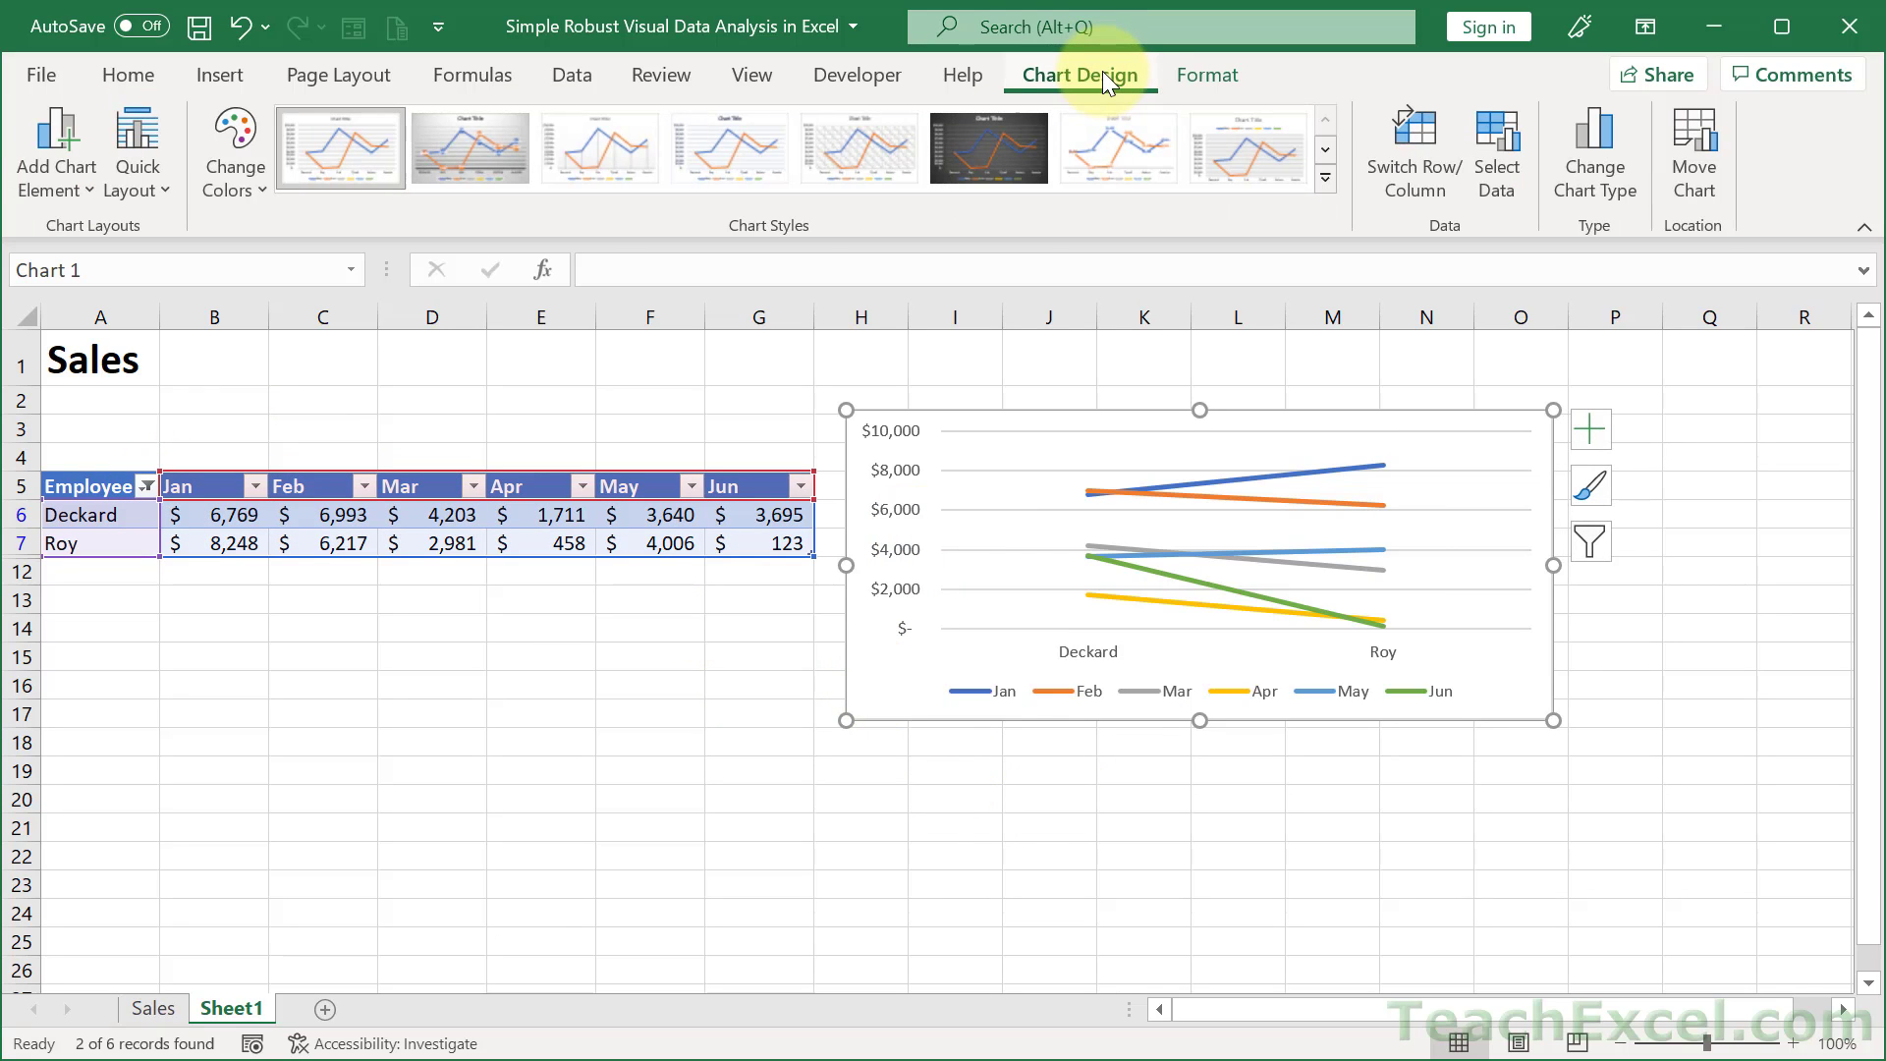
click(1398, 180)
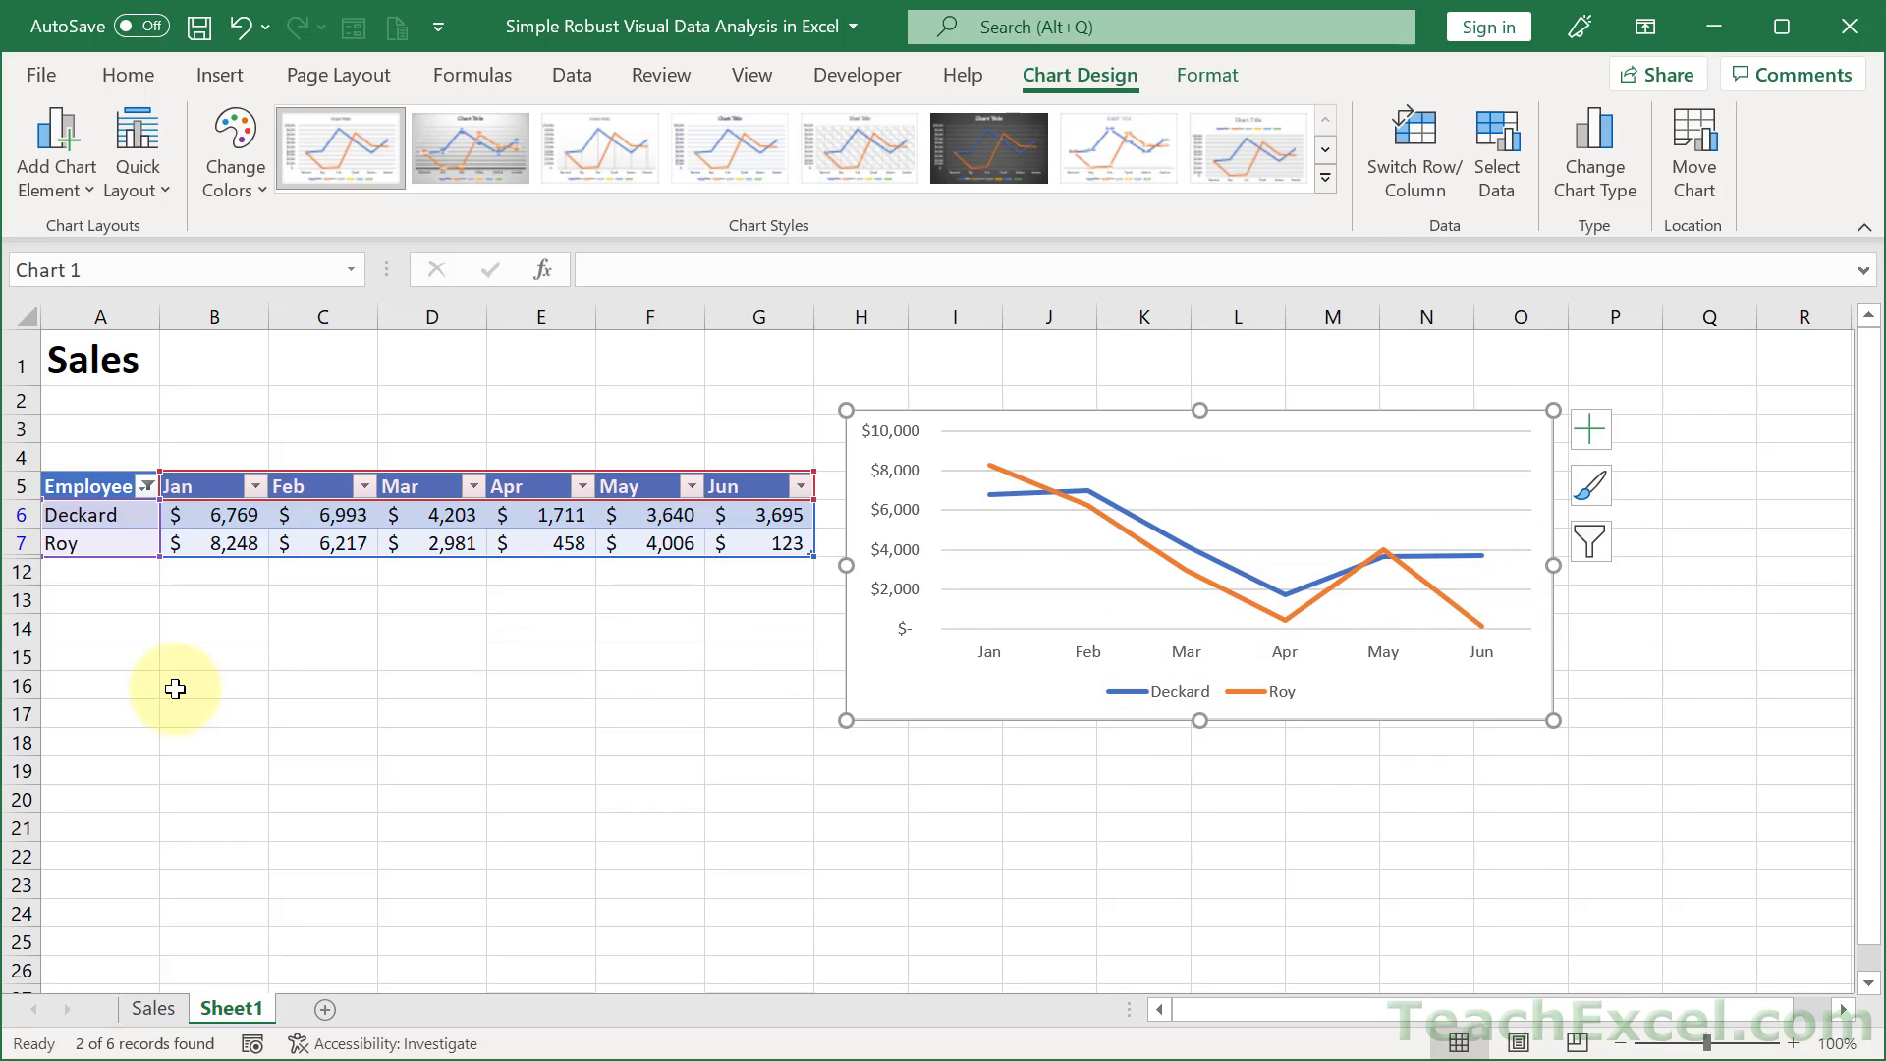
- Switch to the Sales sheet to view the finished example
click(153, 1008)
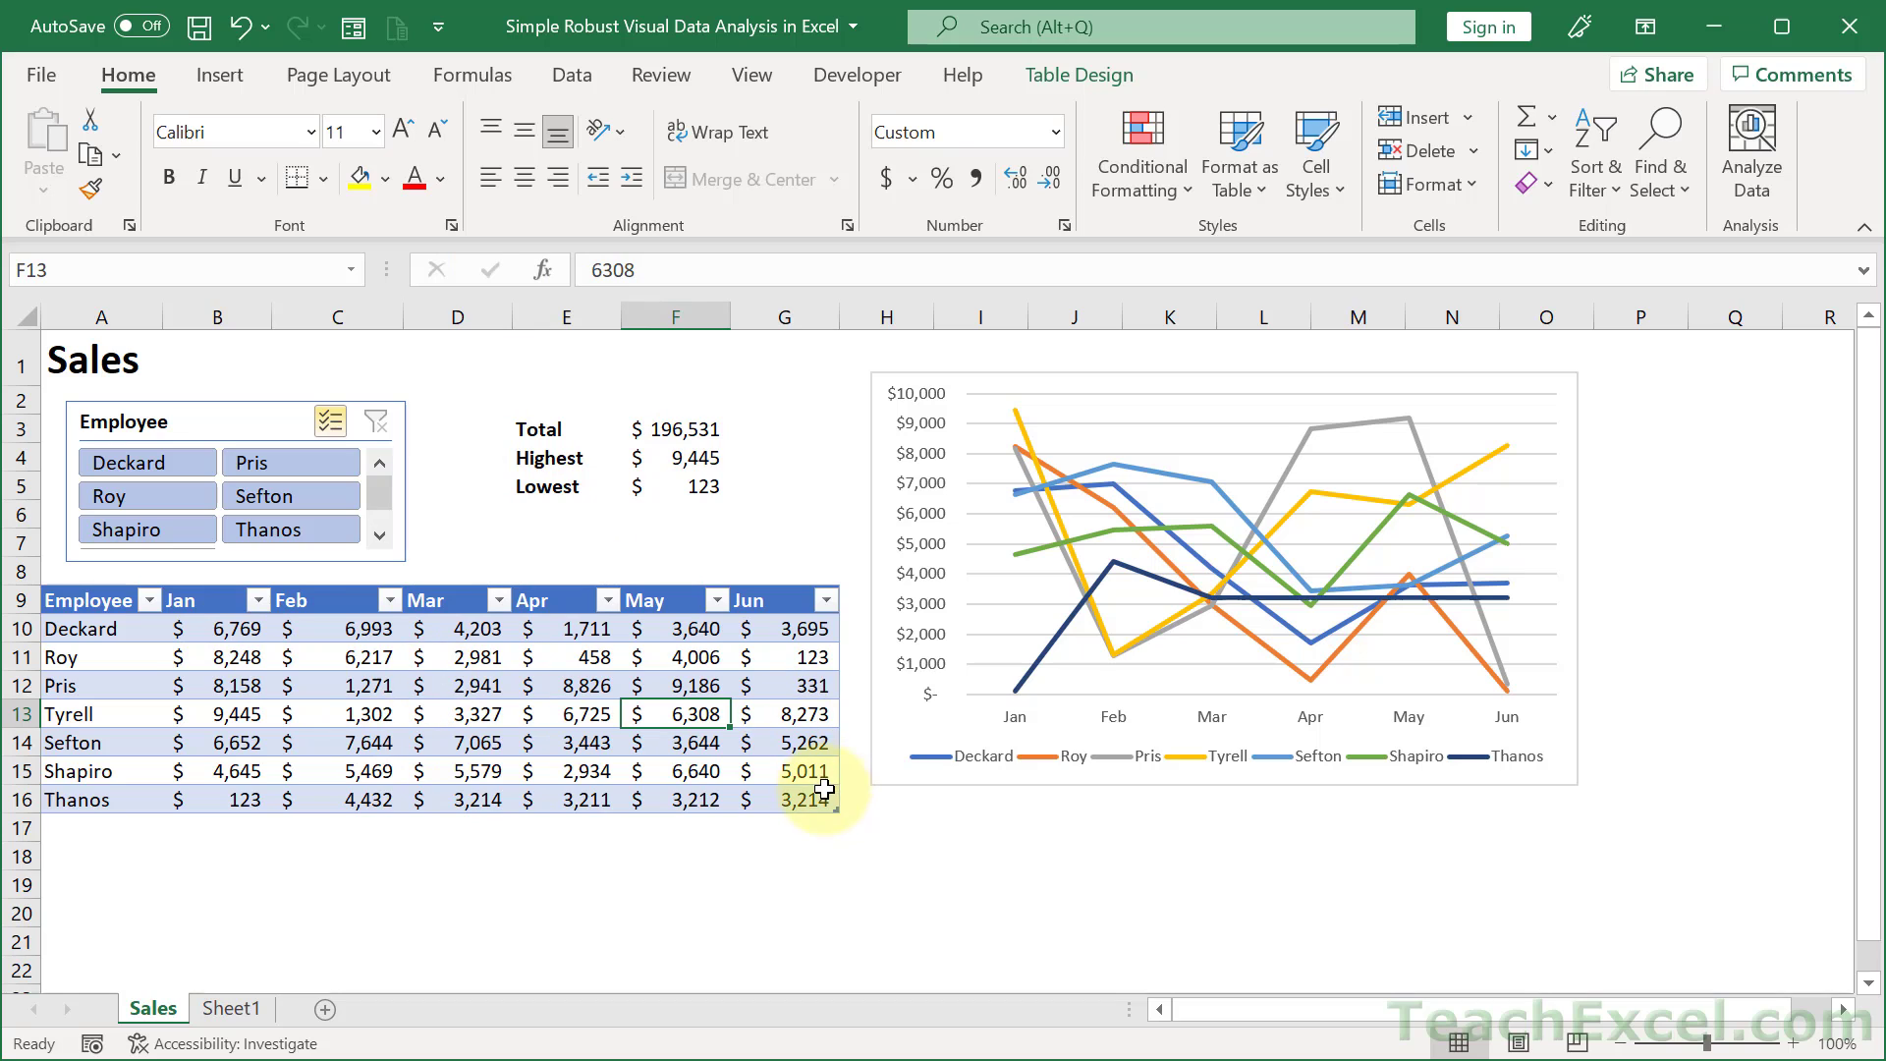
- On Sheet1, insert four blank rows above the table and shorten the line chart
click(241, 1006)
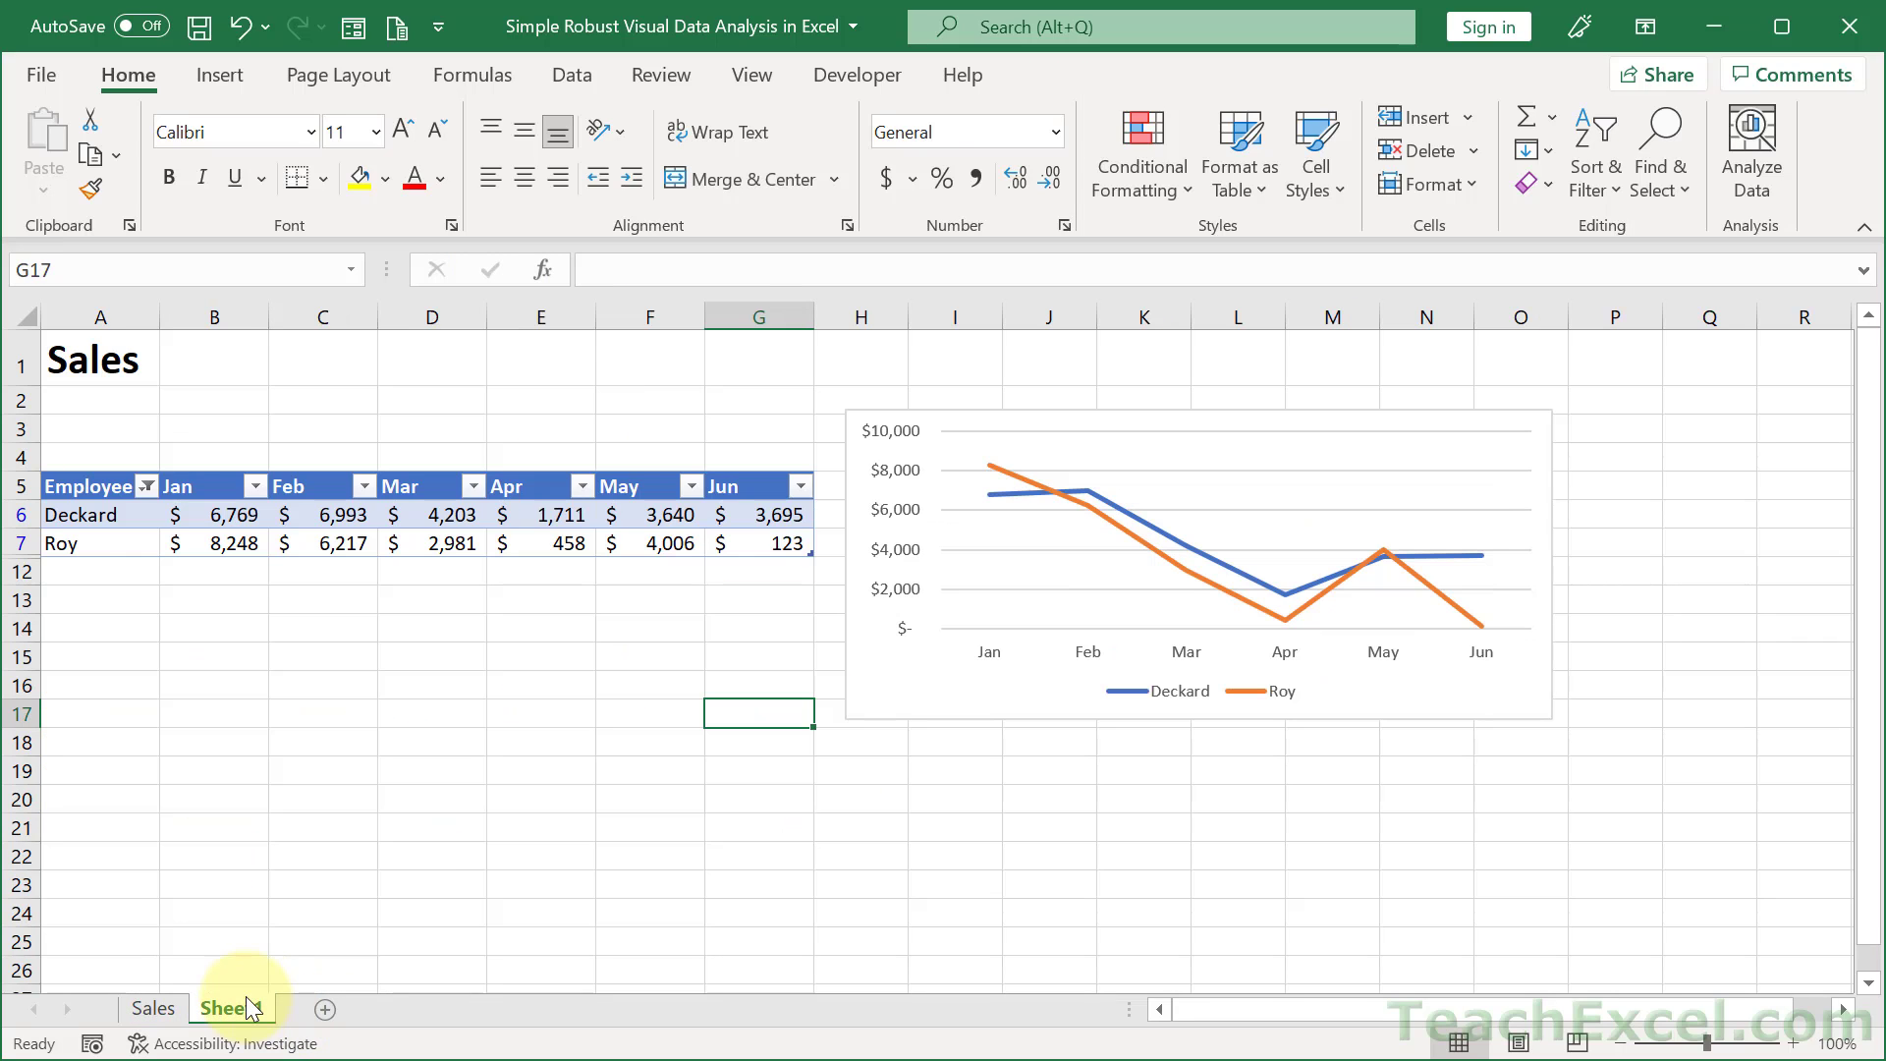
right_click(7, 457)
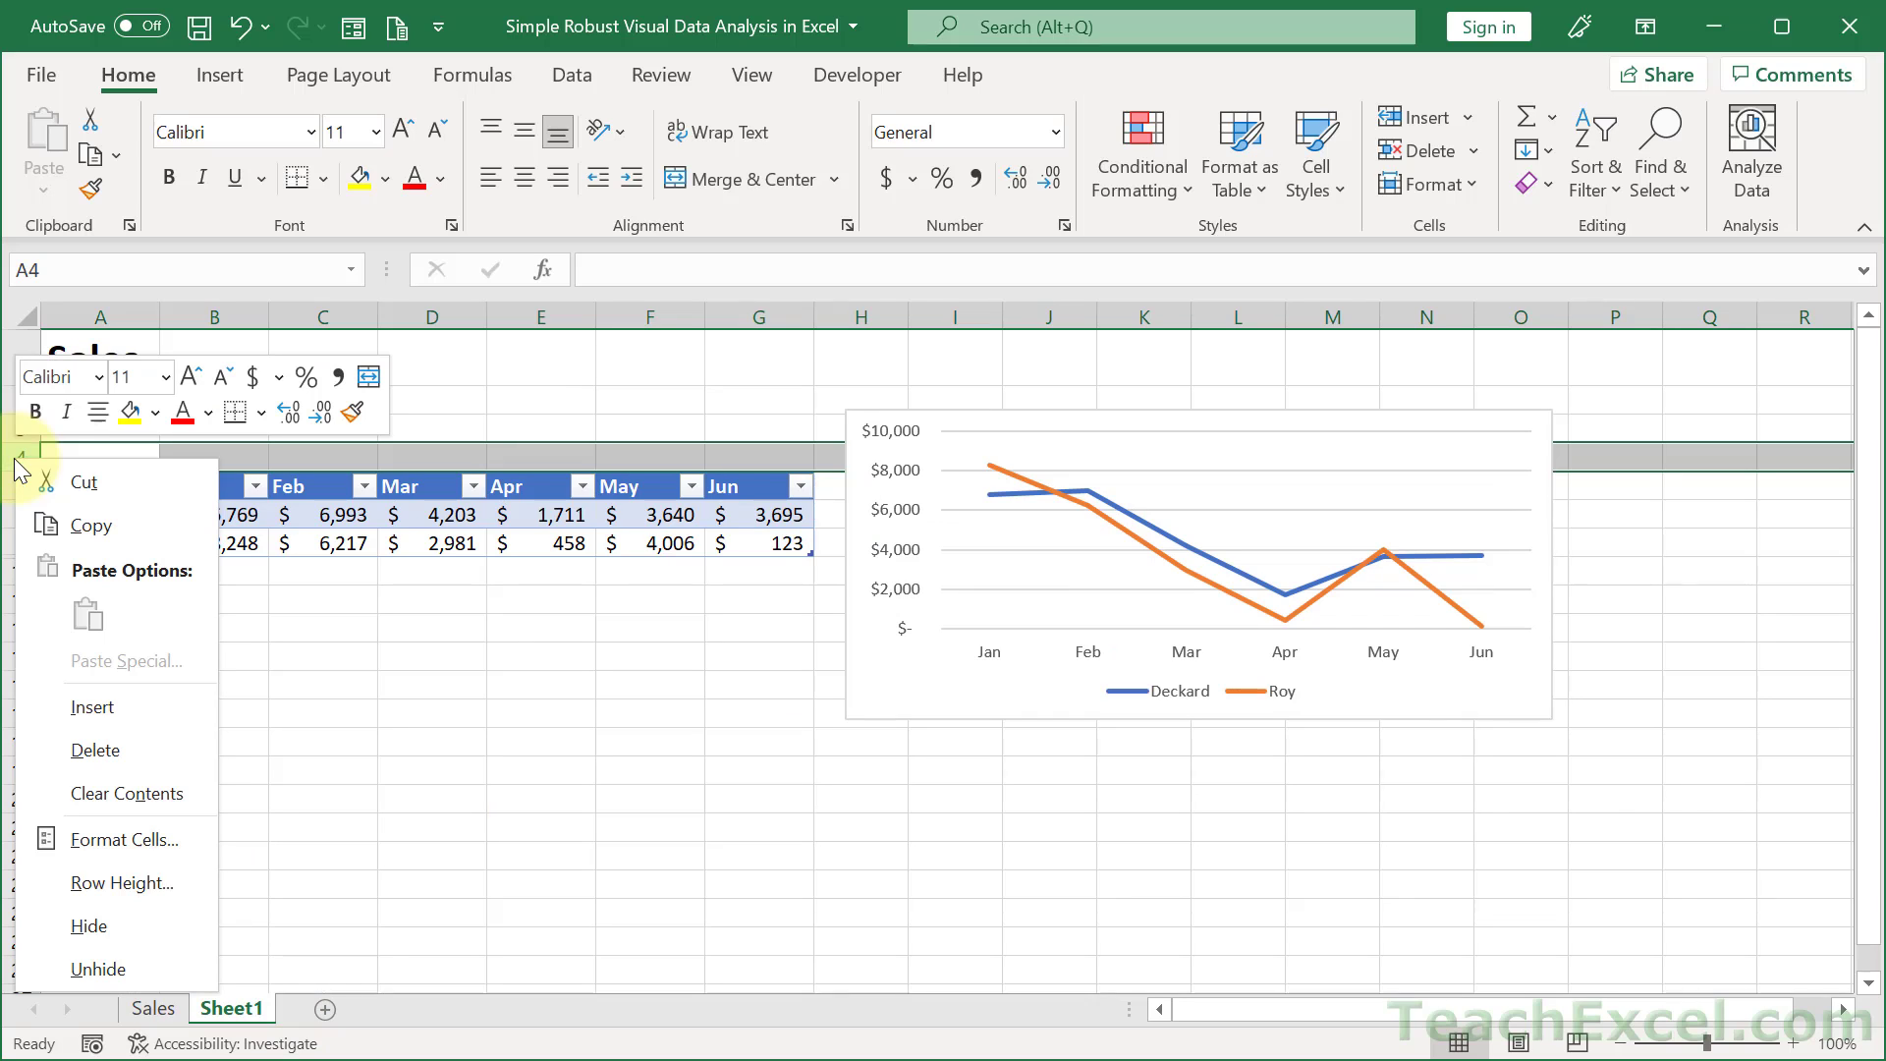
click(112, 715)
key(F4)
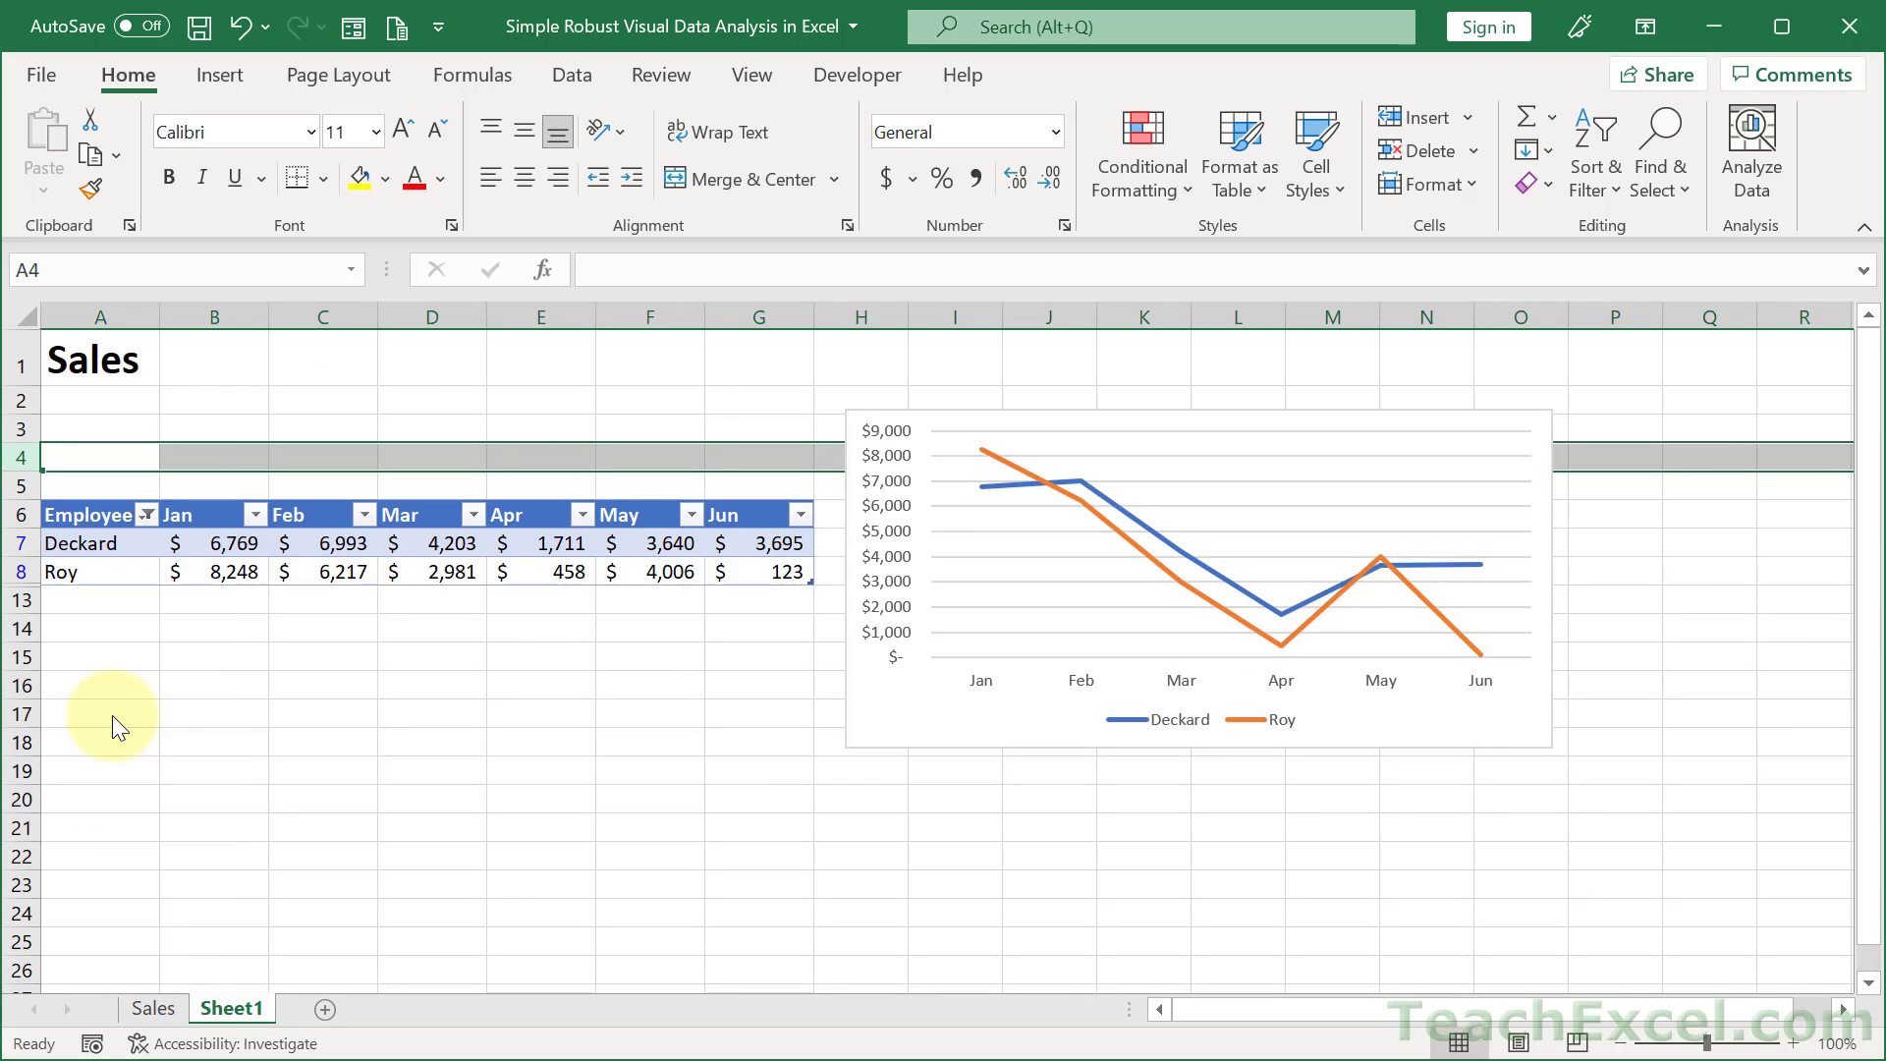
key(F4)
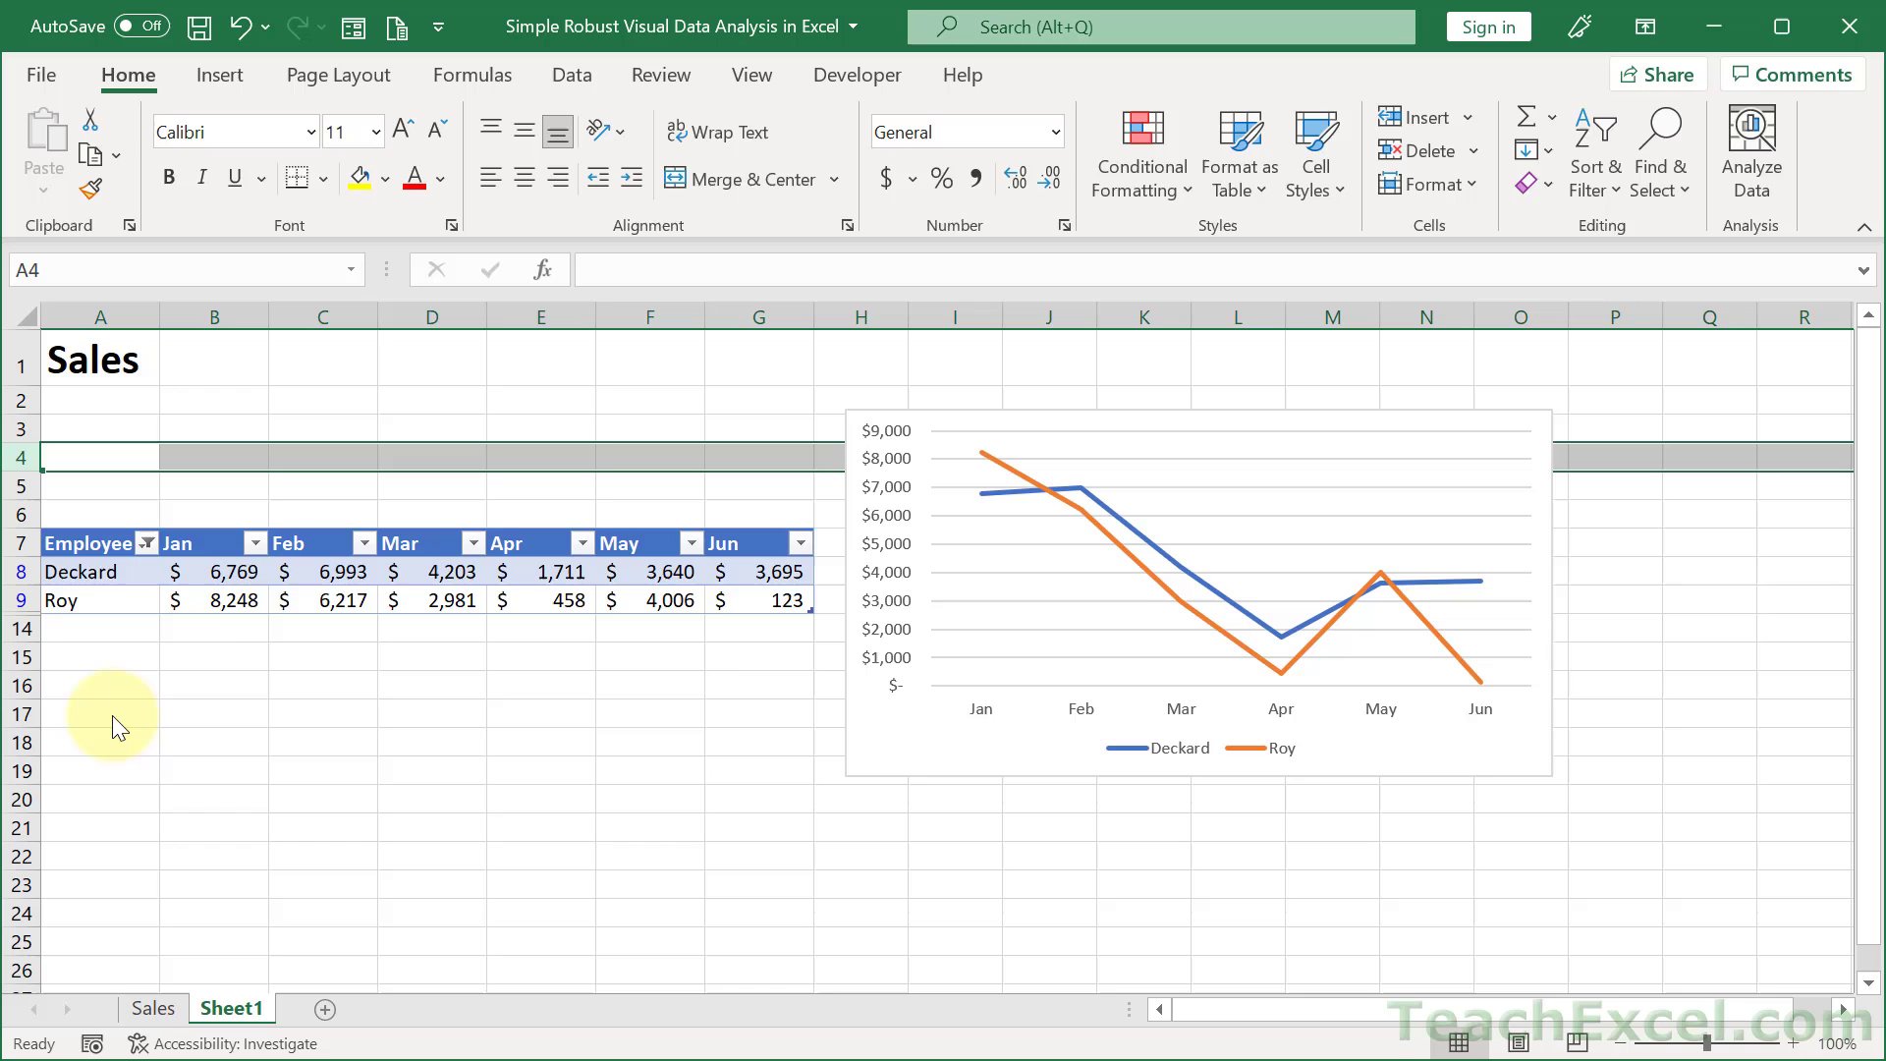
key(F4)
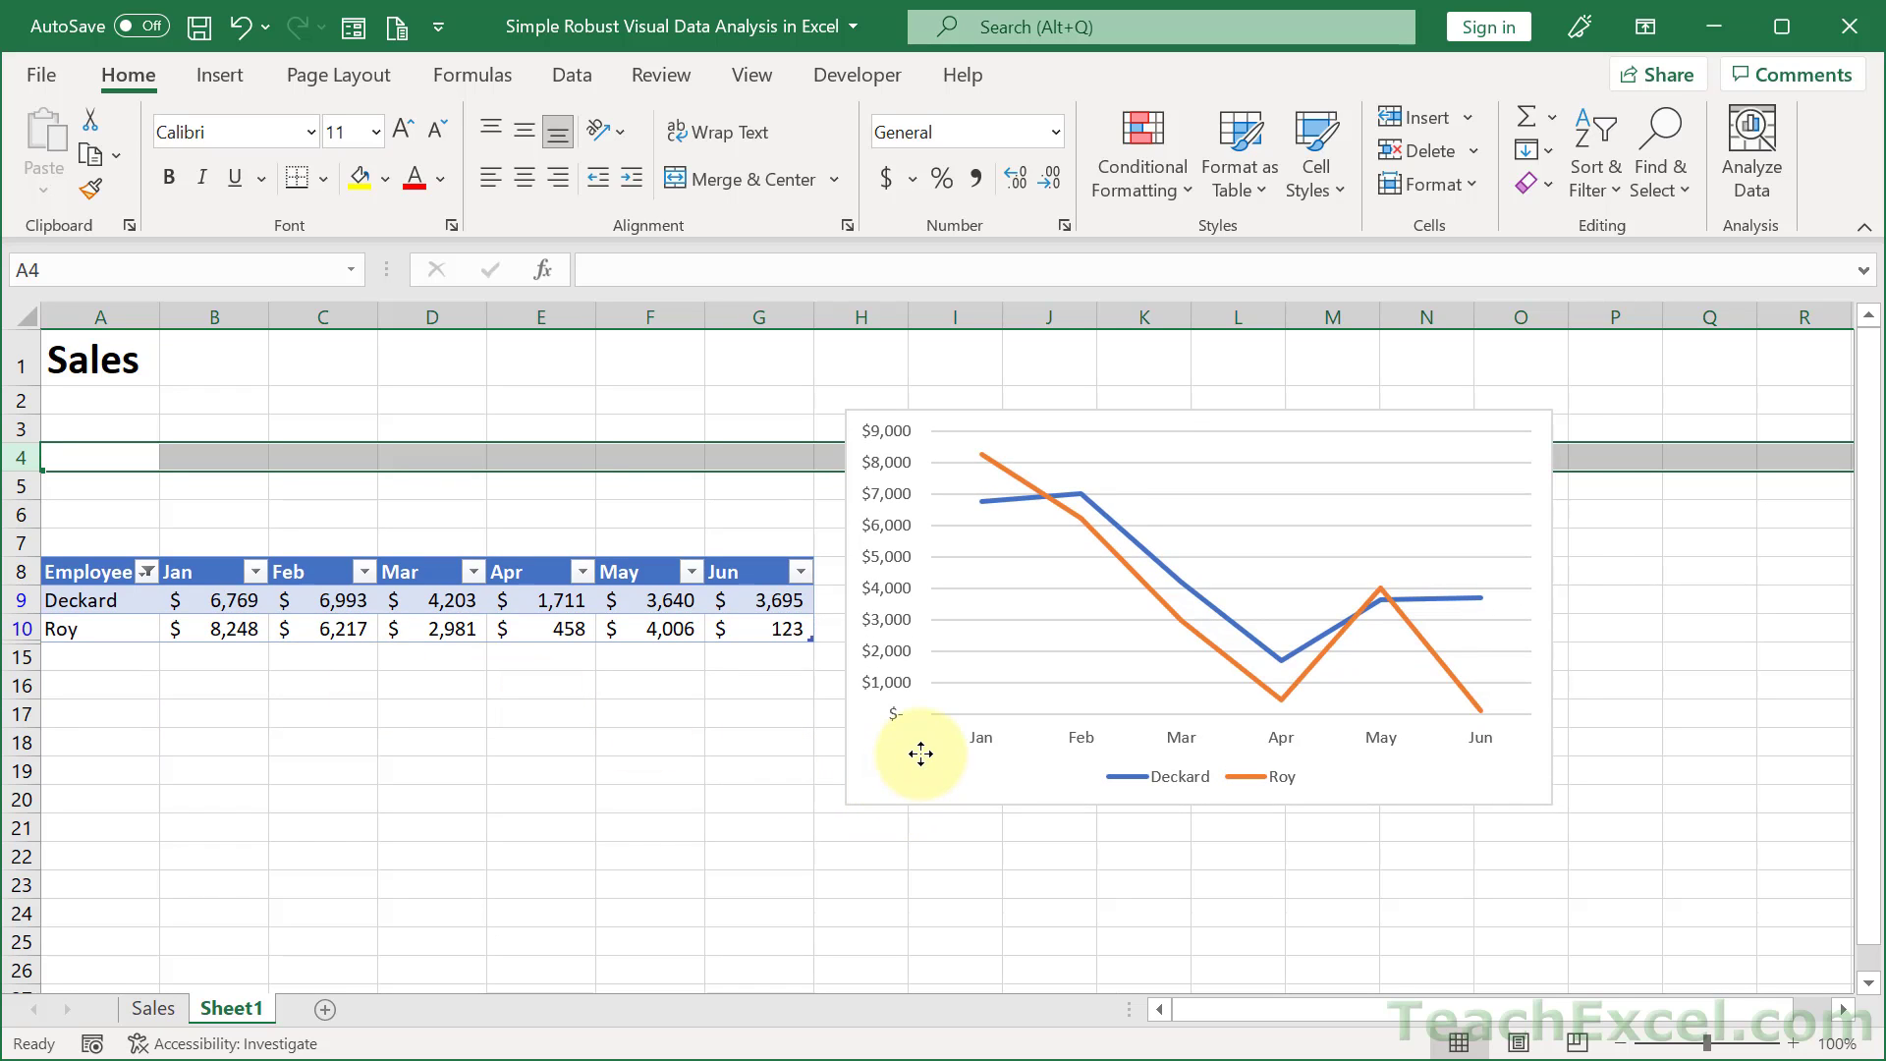
click(904, 749)
drag(1200, 410, 1200, 468)
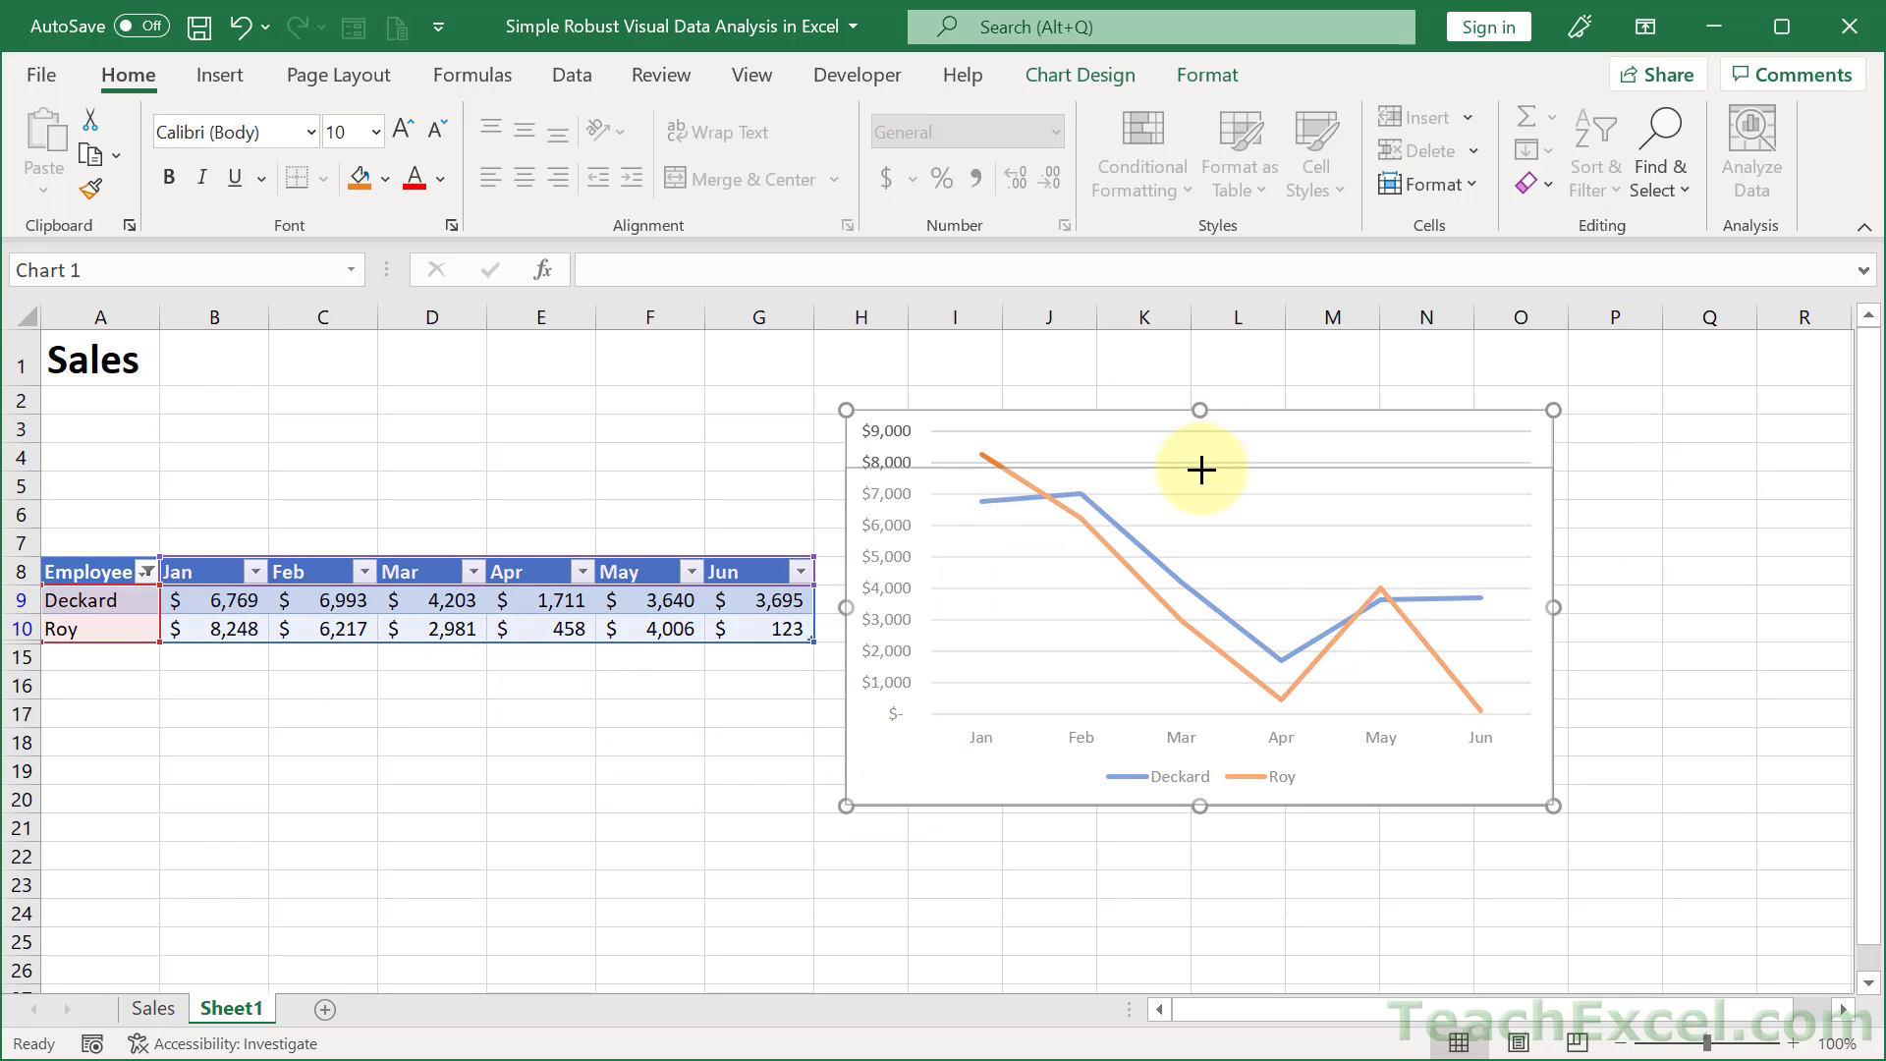
- Set the chart area's placement property to 'Don't move or size with cells'
right_click(878, 740)
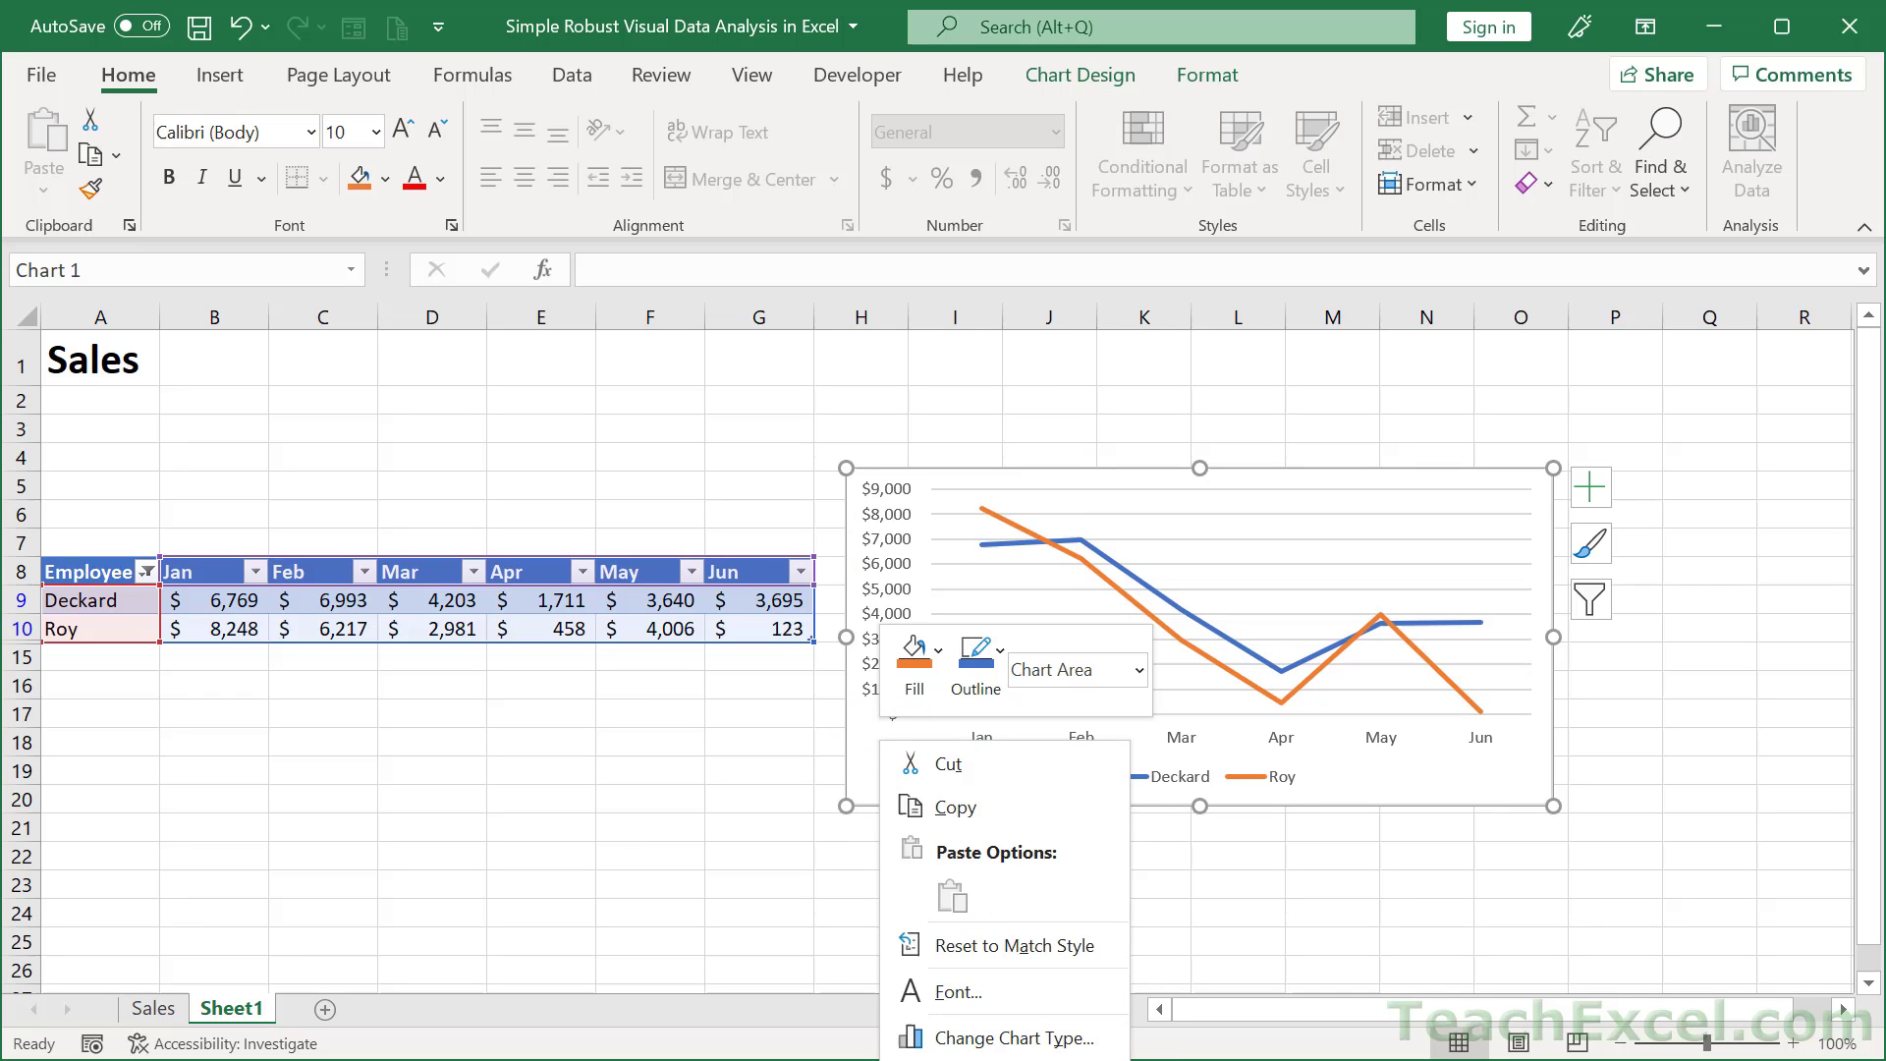
key(ctrl+1)
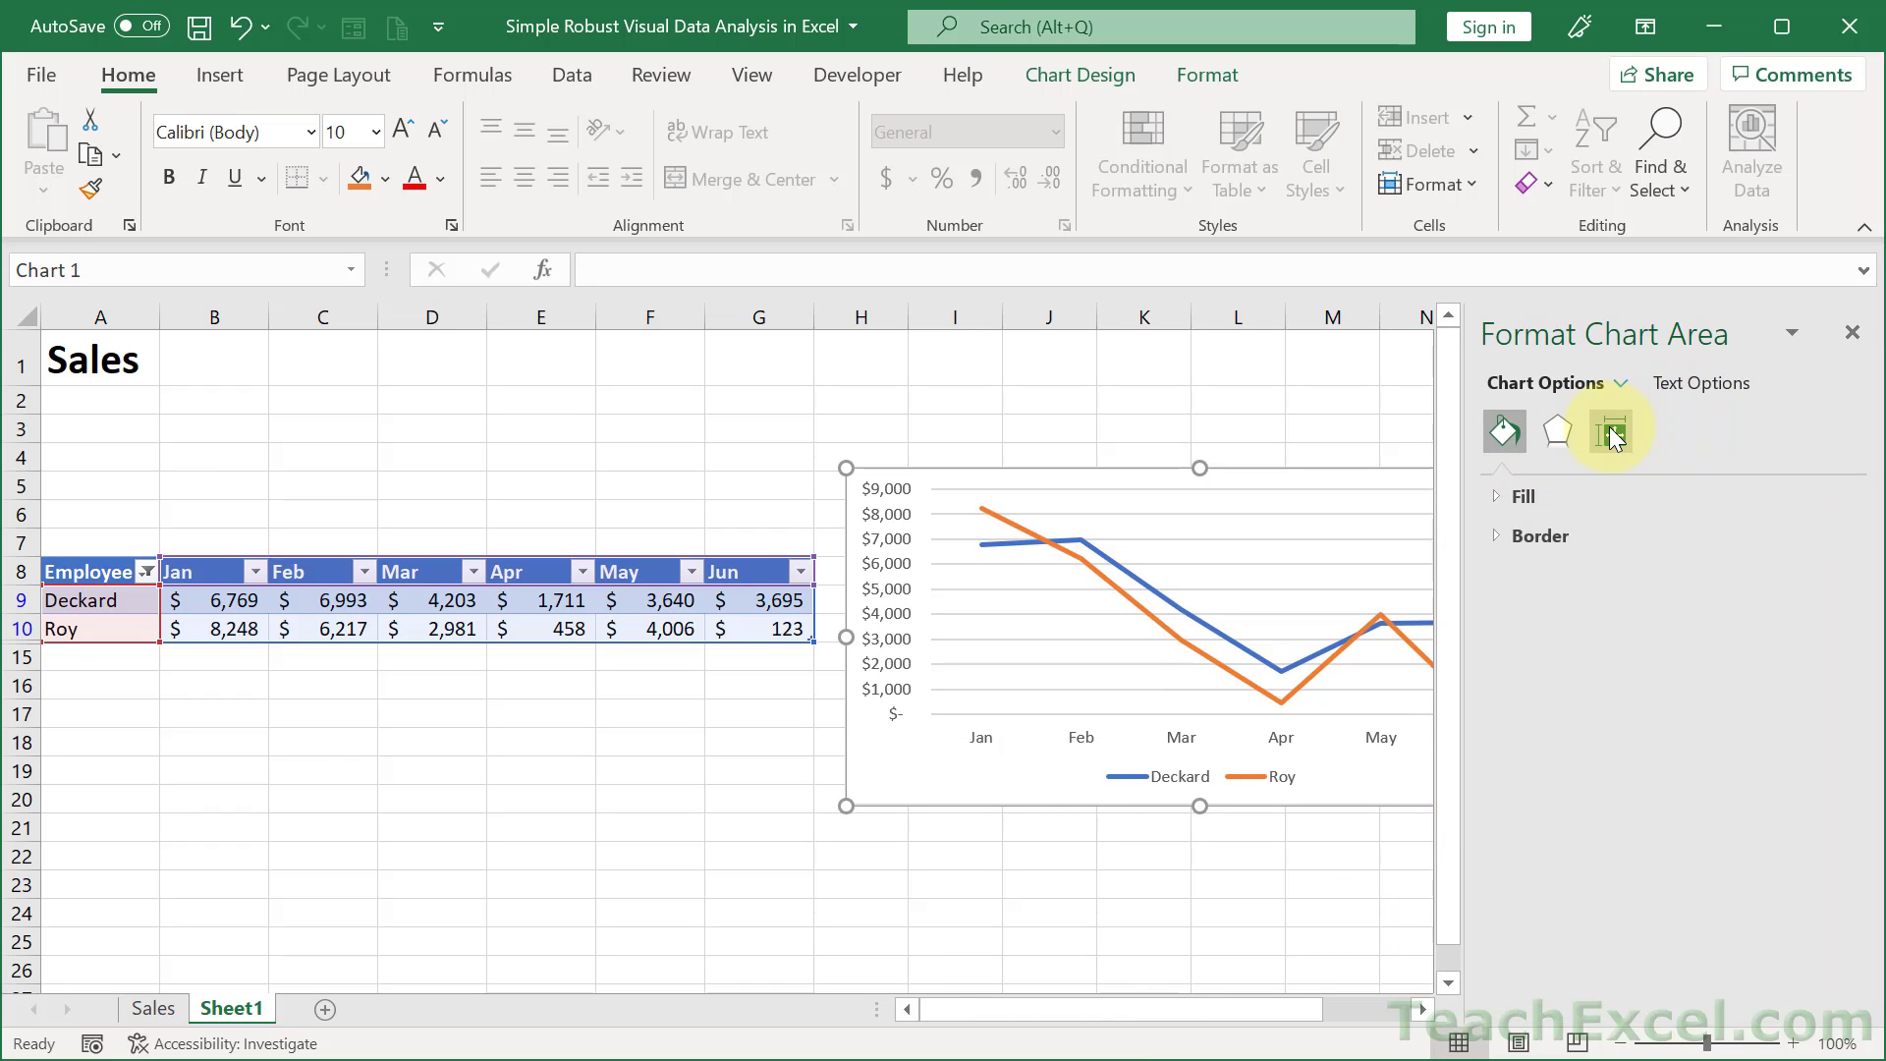
click(1610, 434)
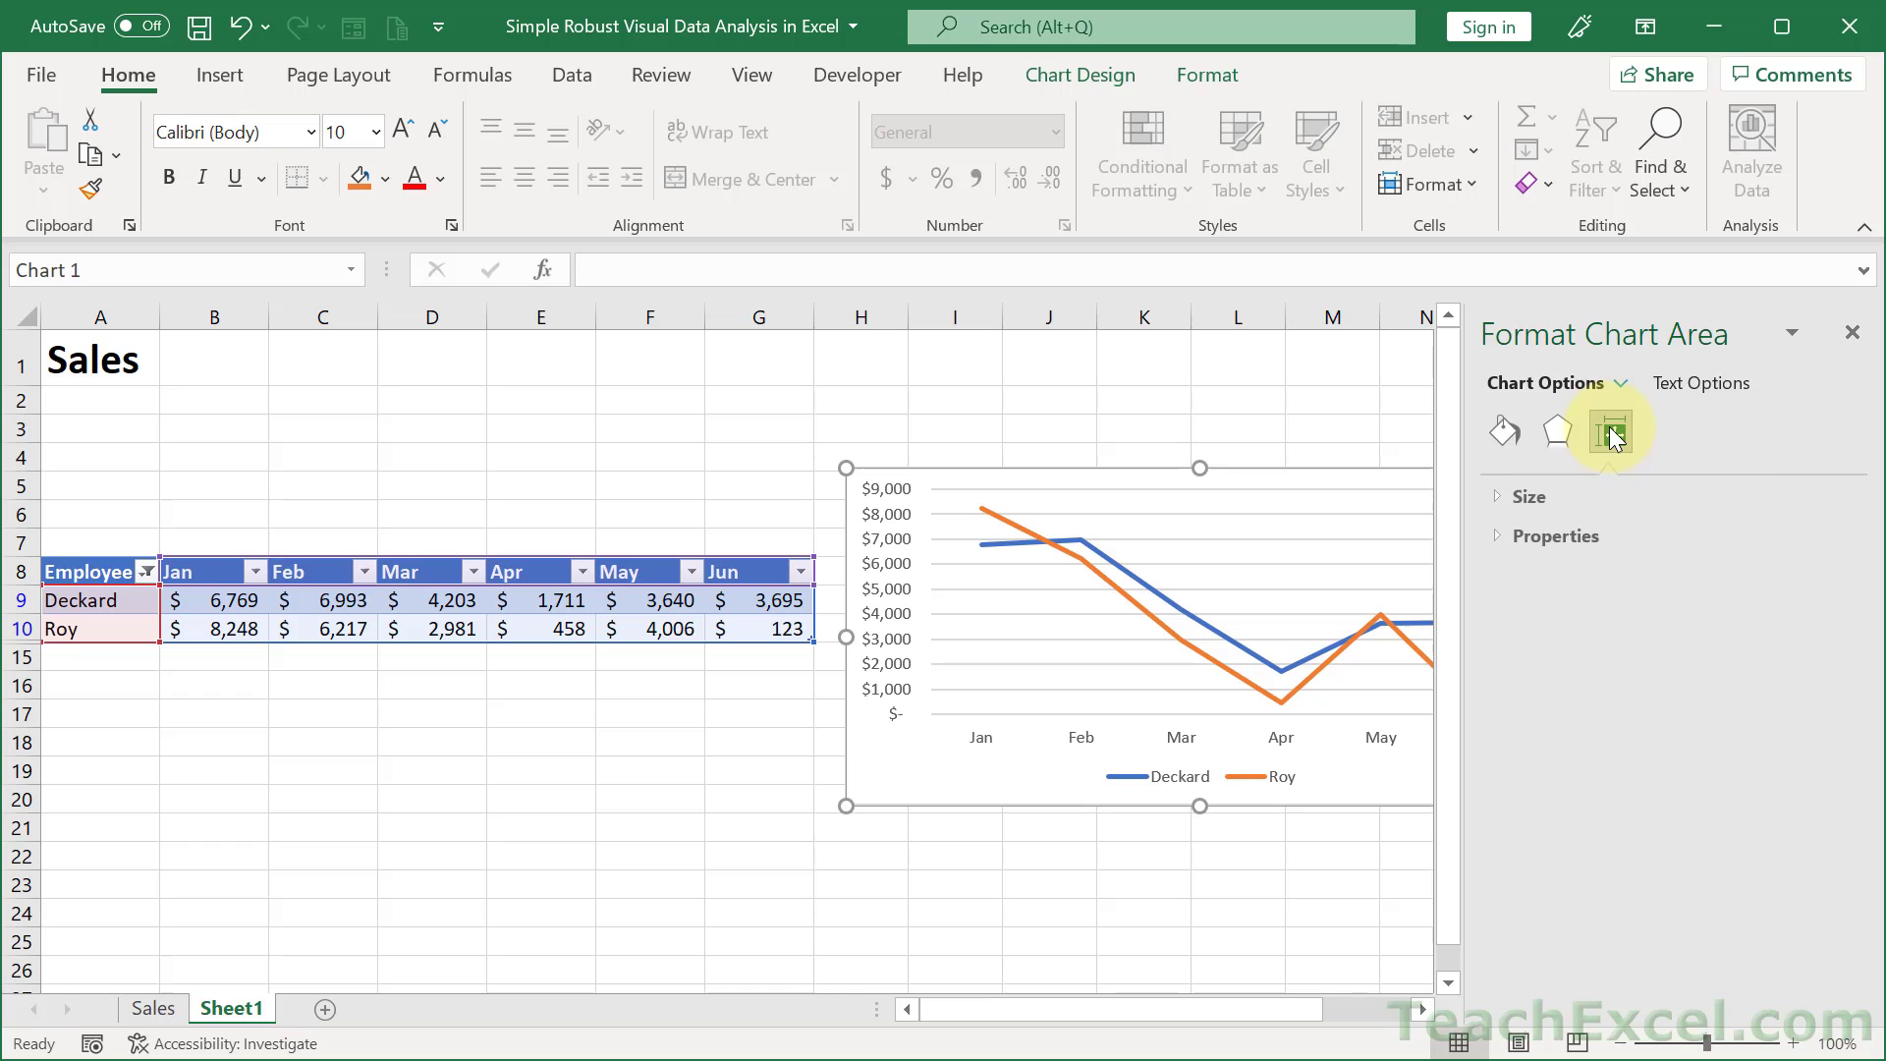
click(1500, 533)
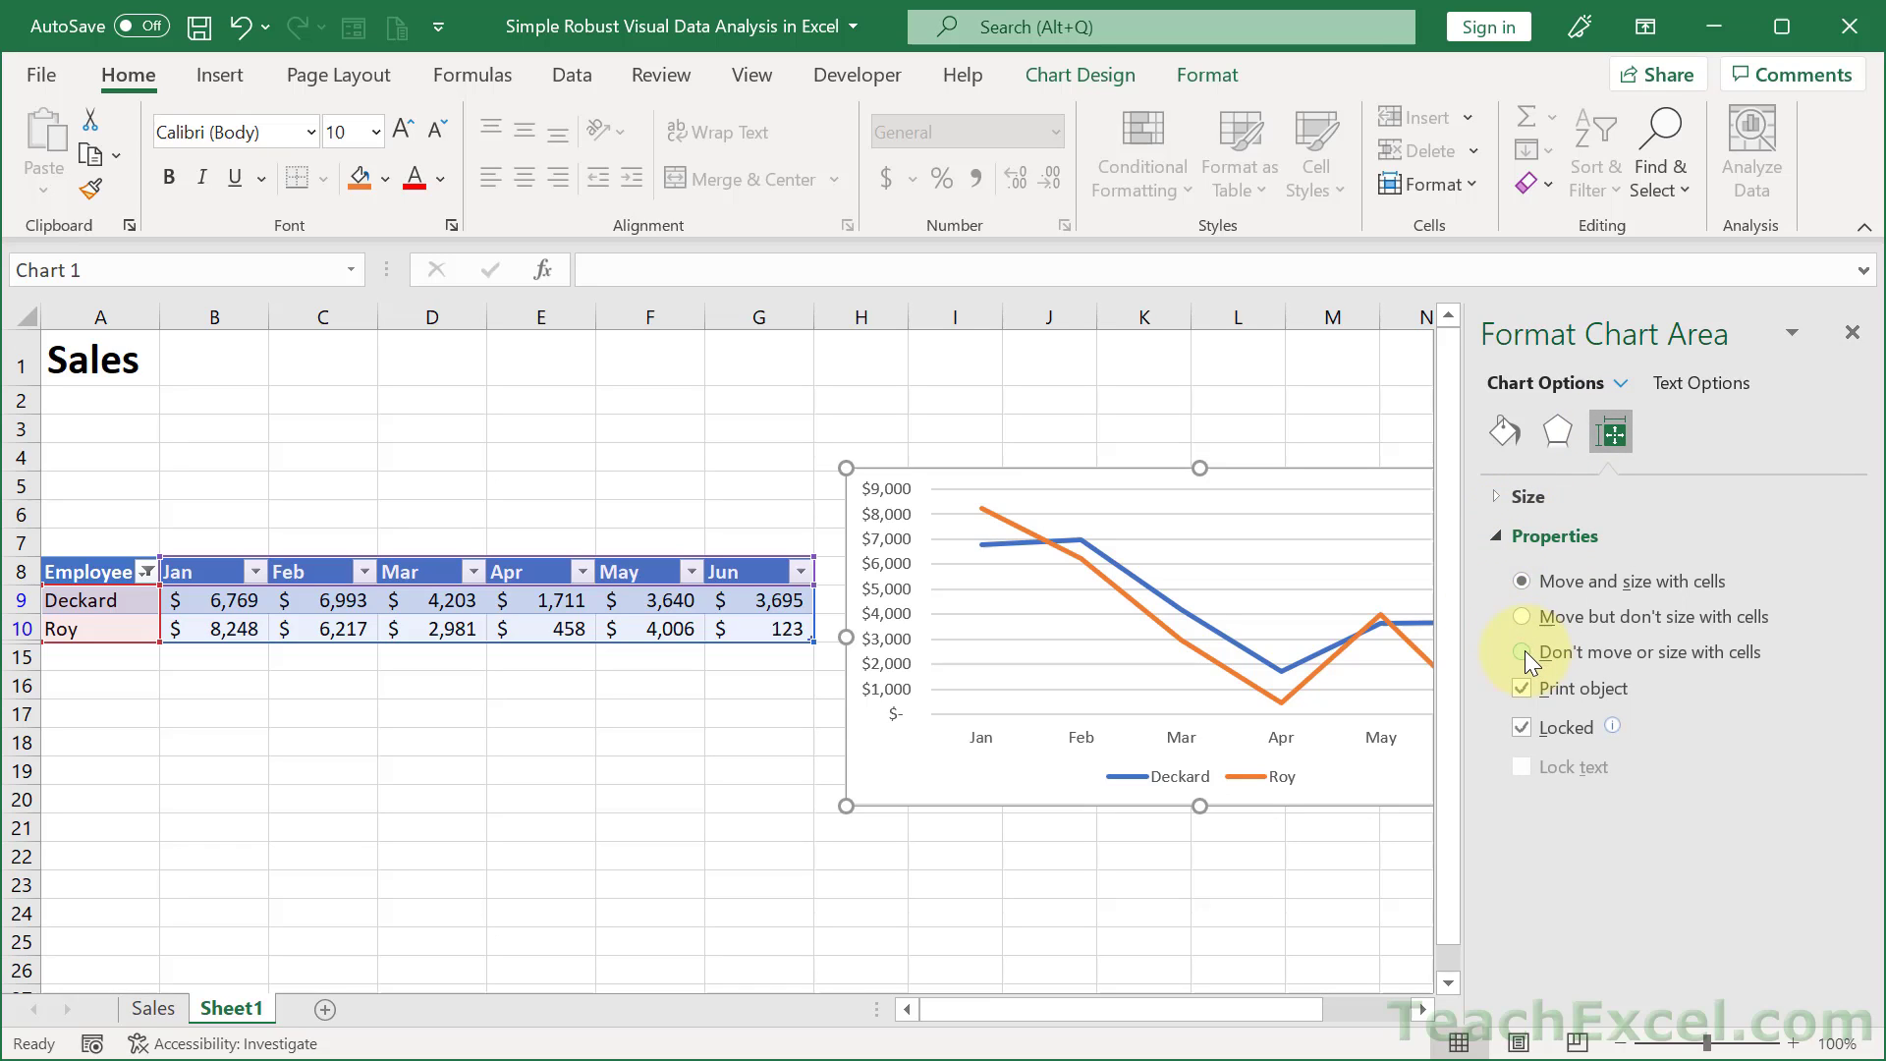
click(1522, 651)
click(1849, 335)
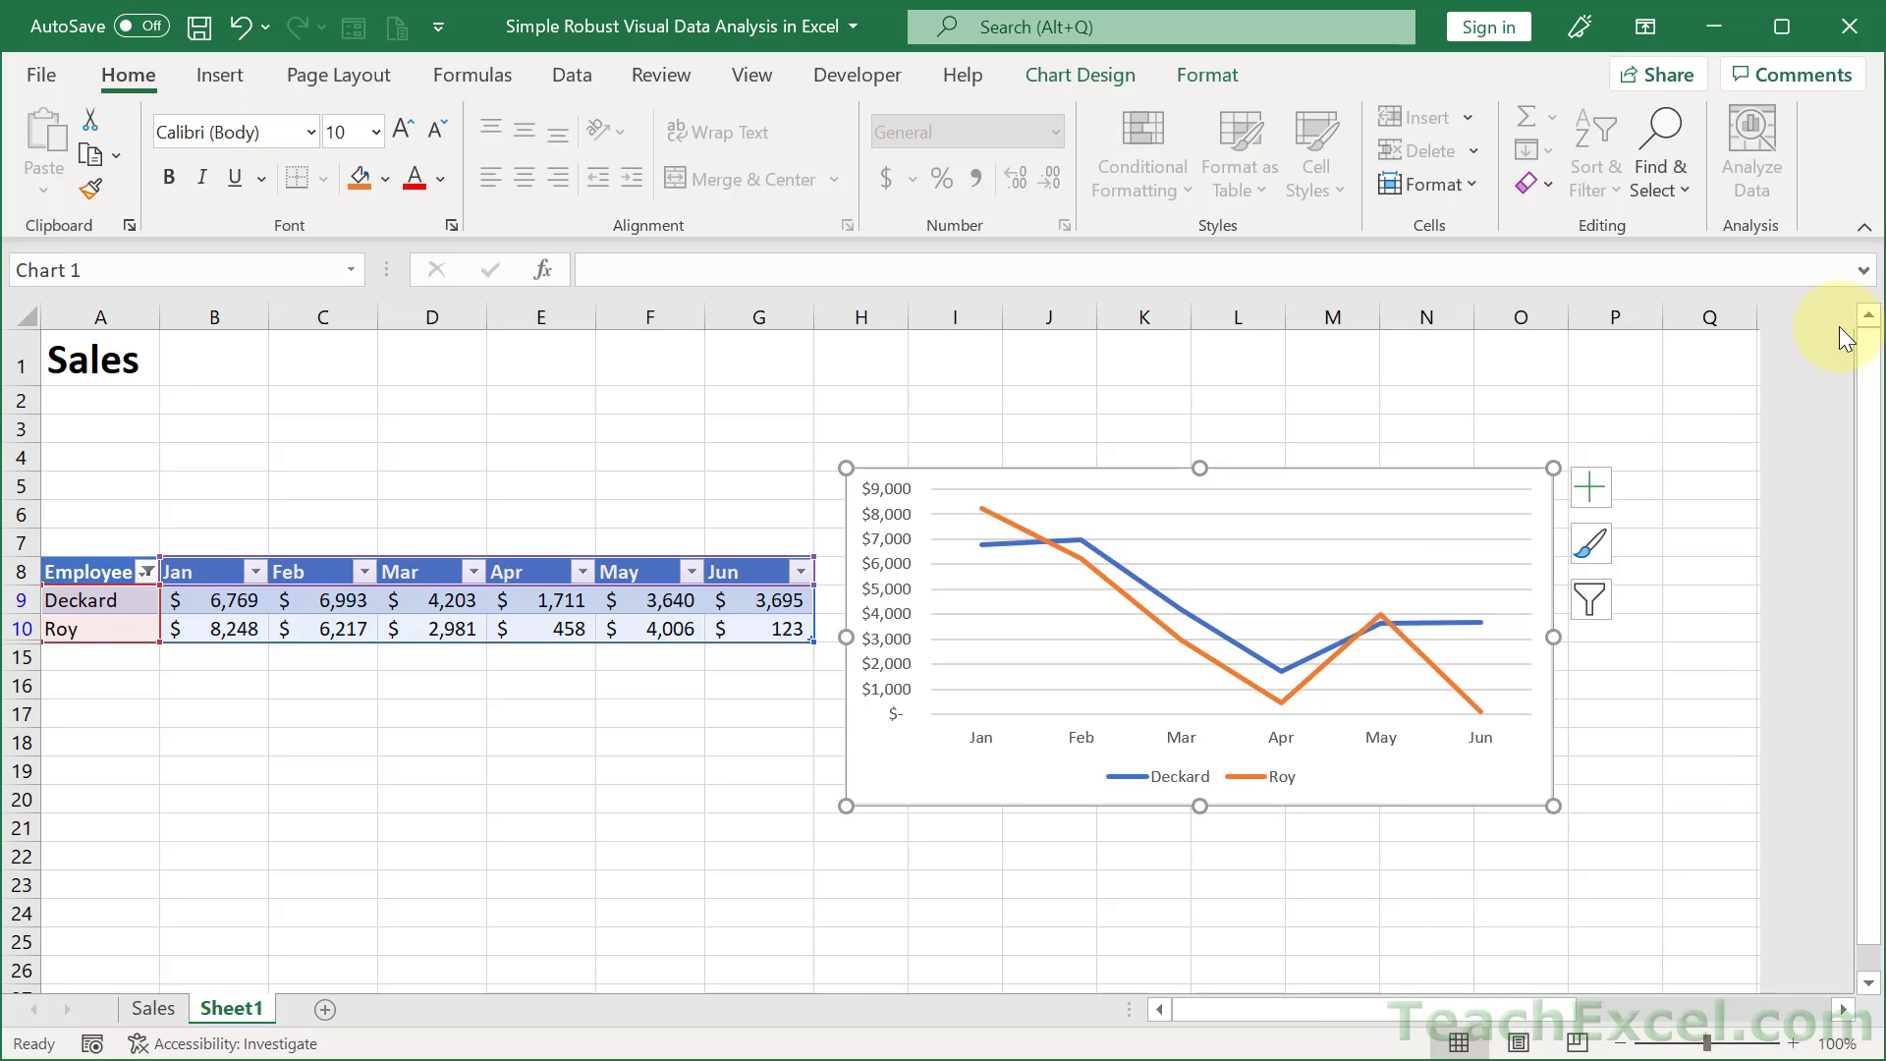
- Clear the Employee filter so all six employees show in the table and chart
click(146, 576)
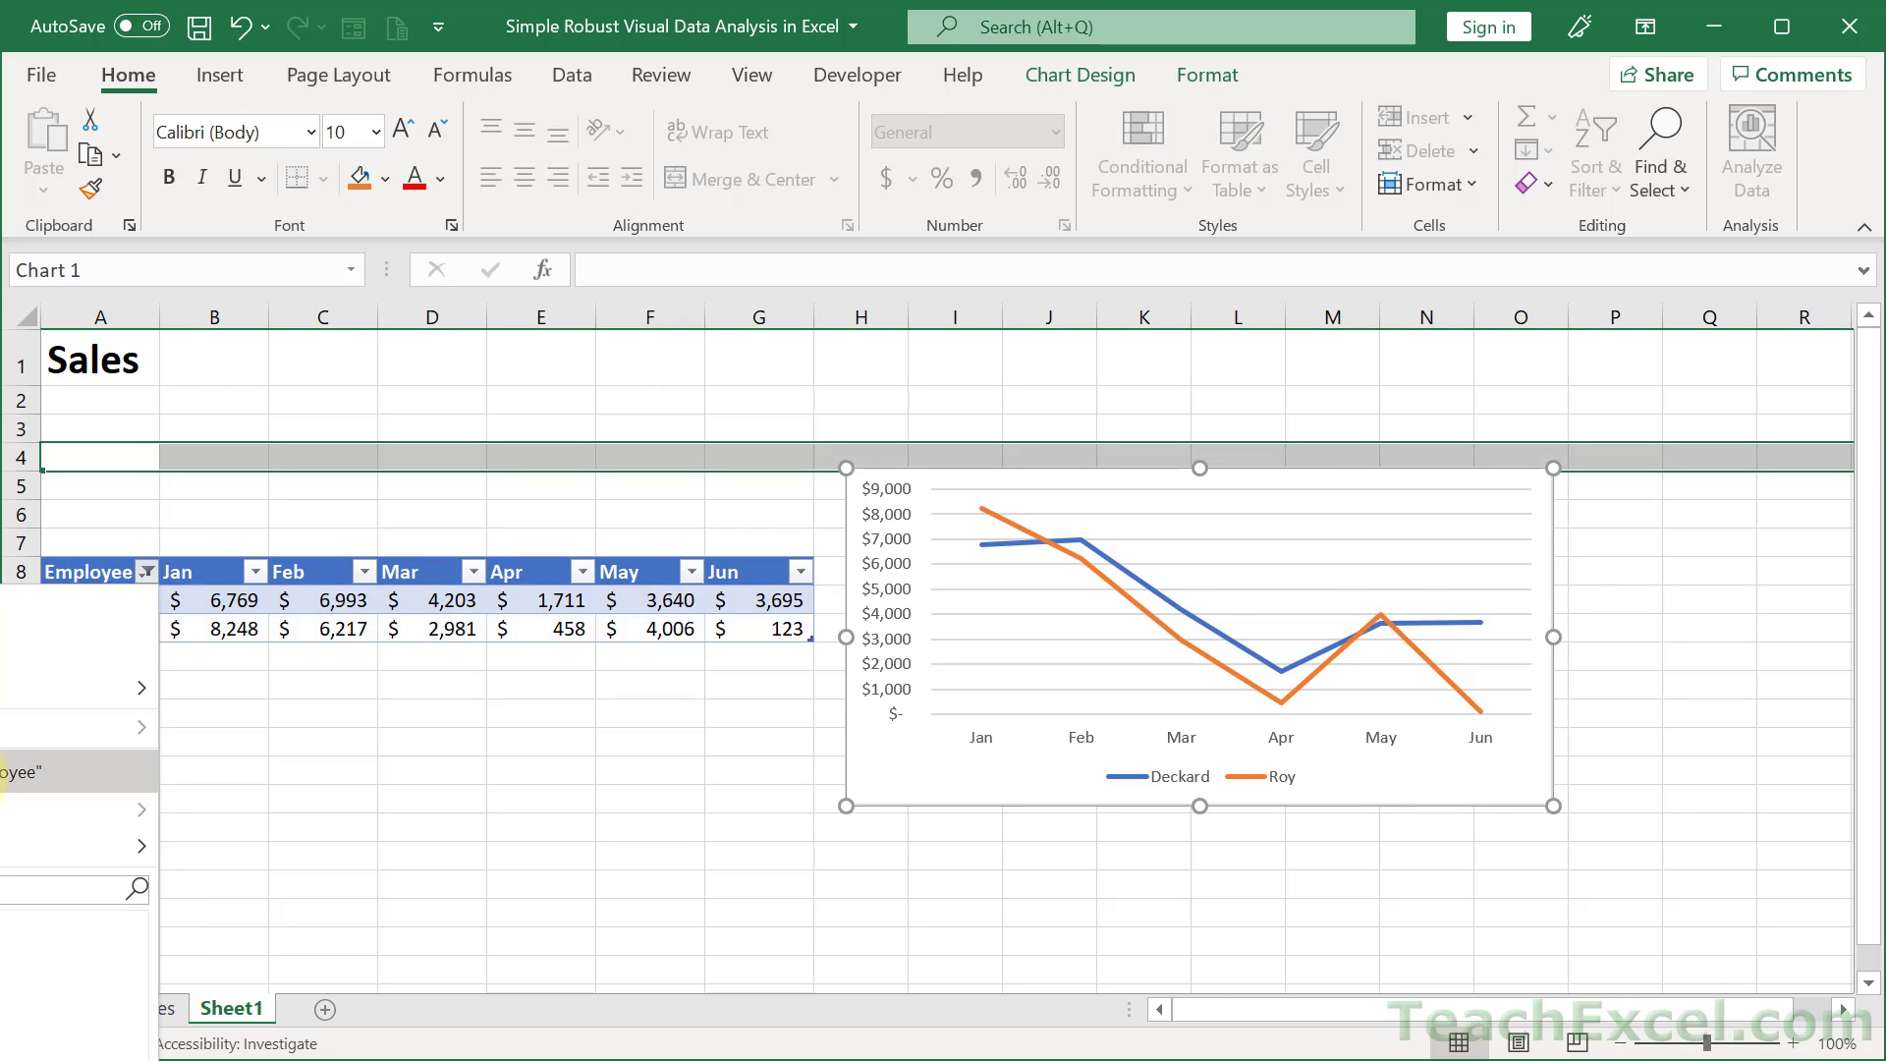
click(88, 772)
click(324, 629)
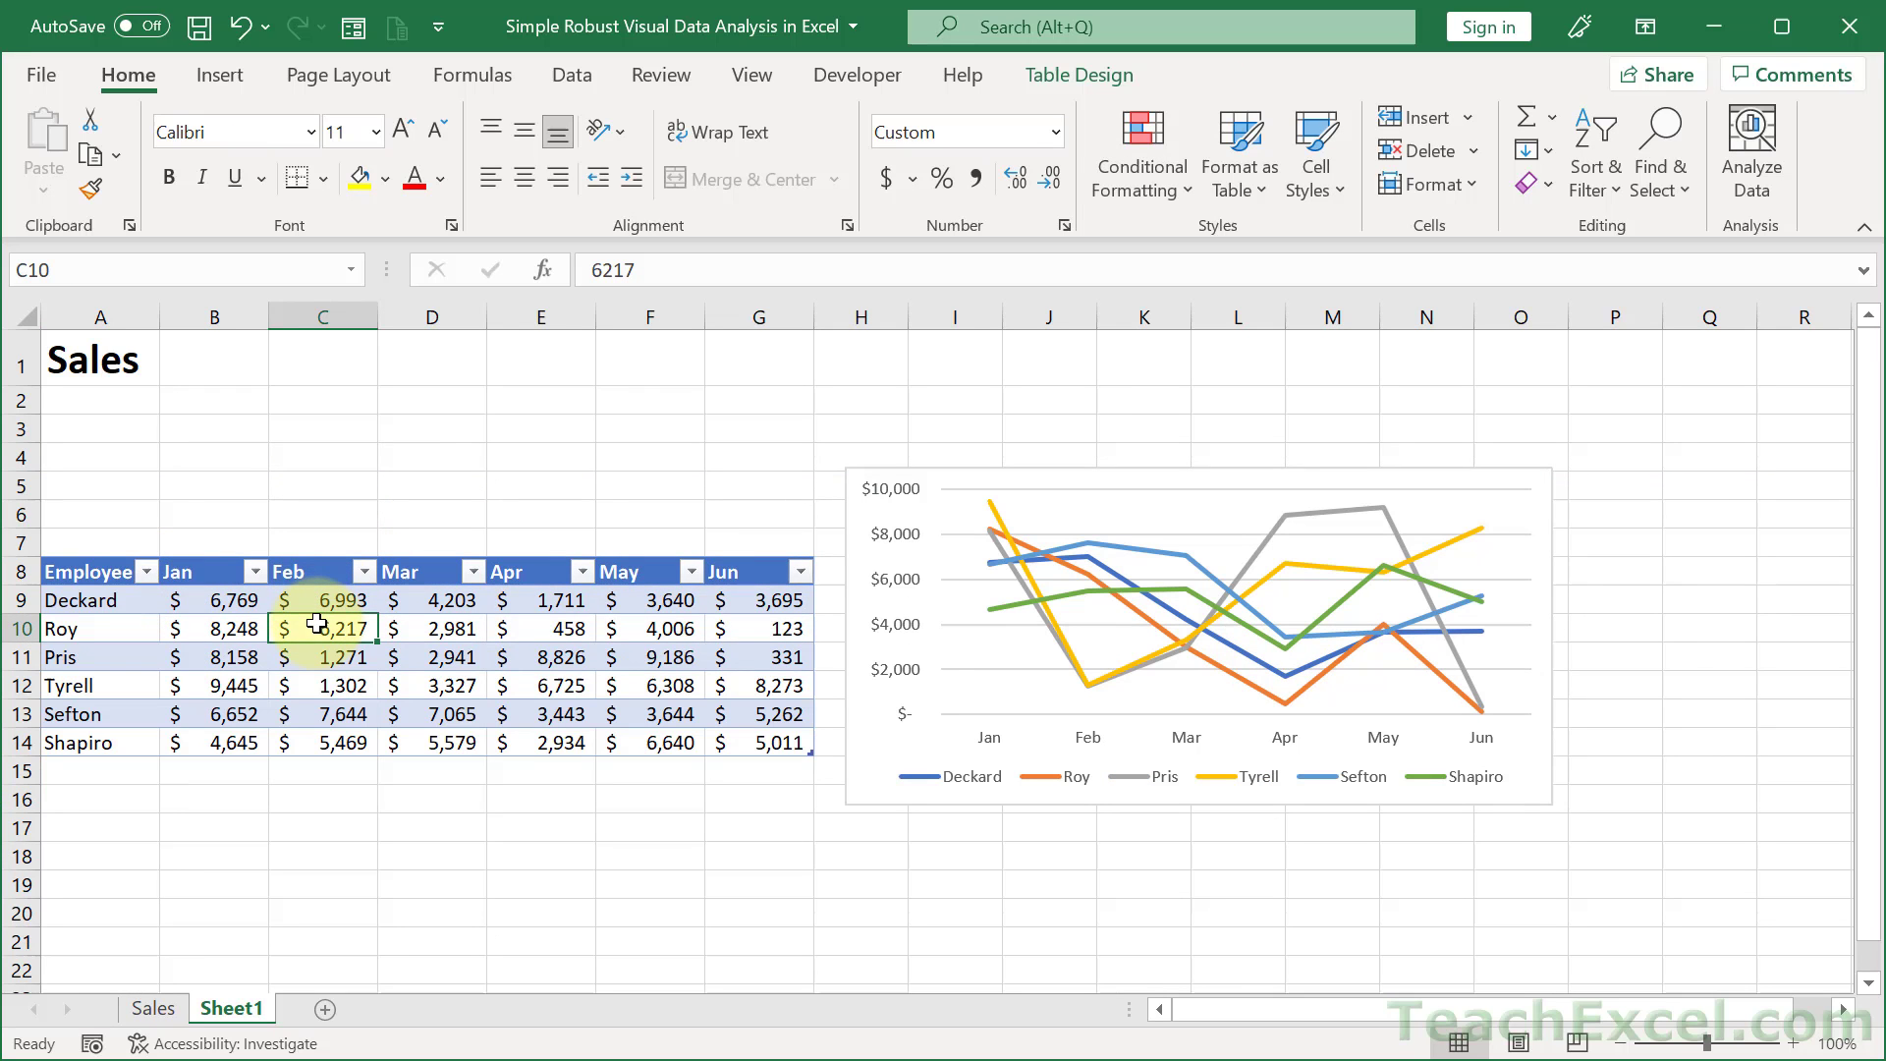
click(554, 80)
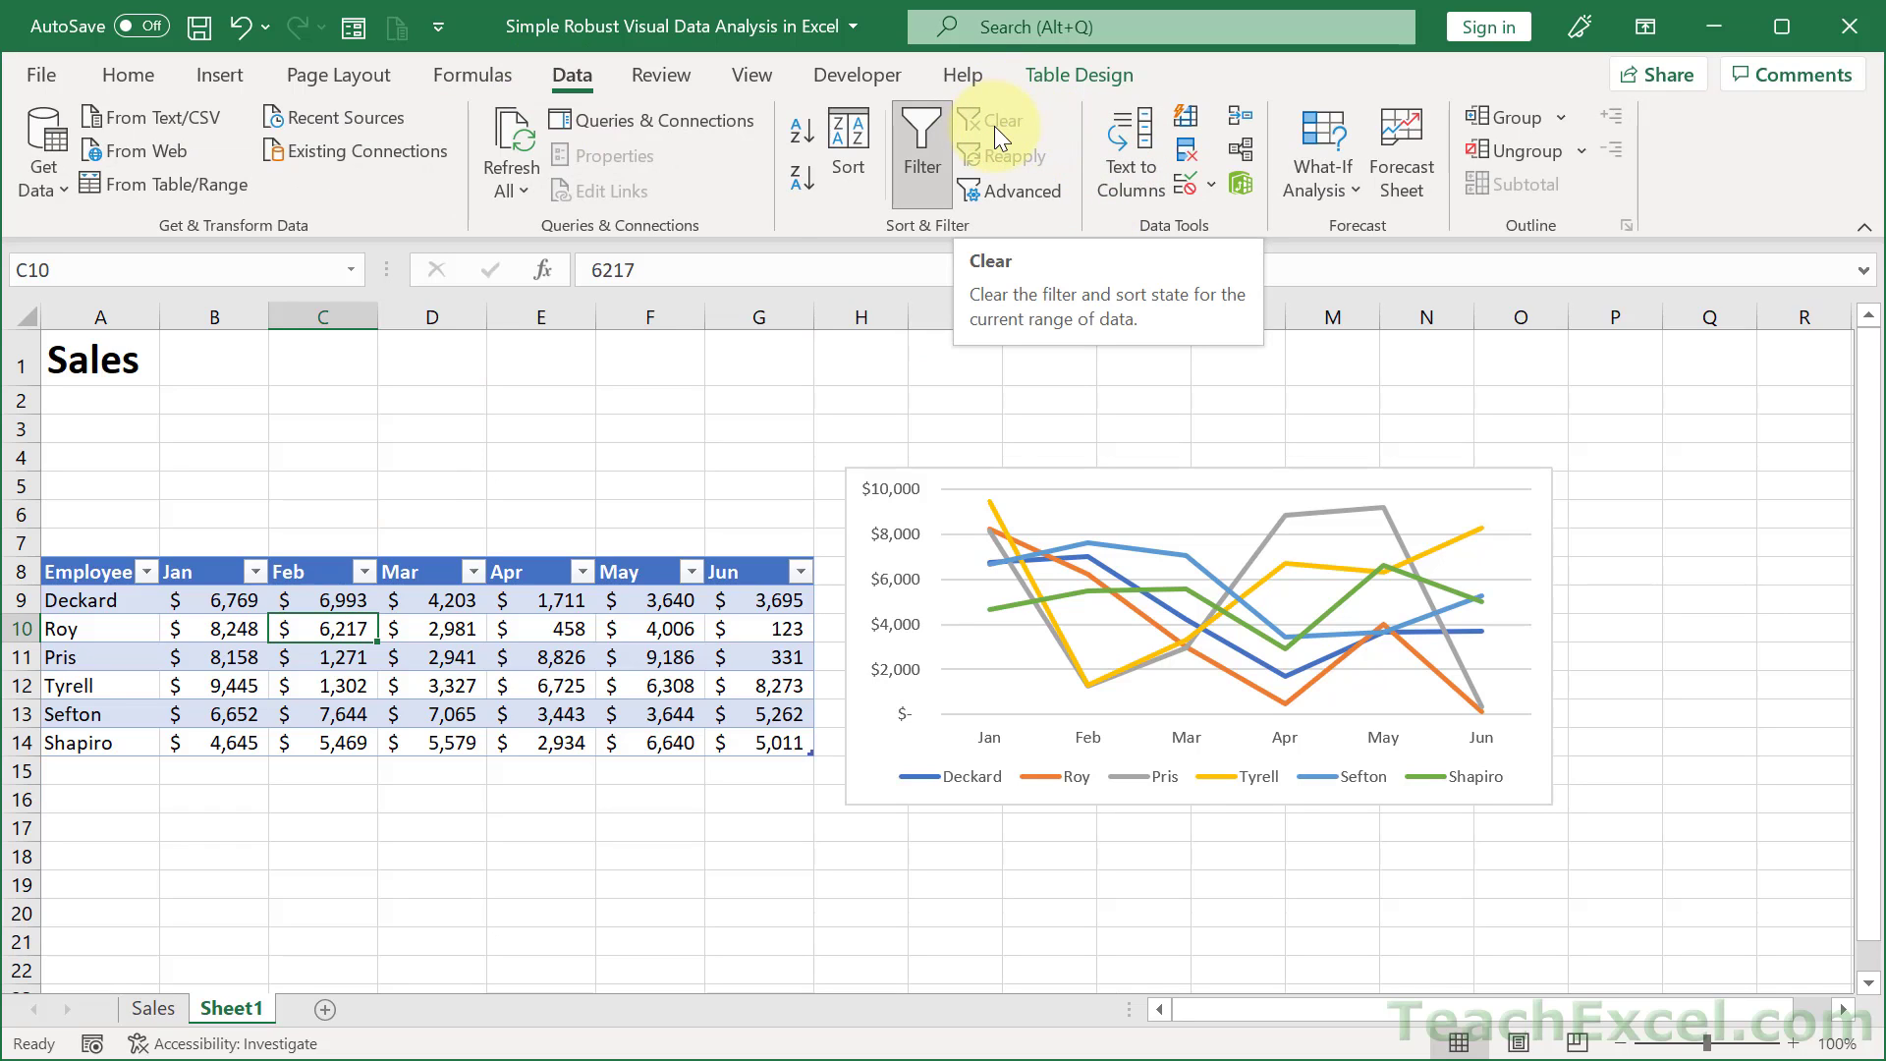
- Enter the labels Total, Highest and Lowest in D3, D4 and D5
click(400, 431)
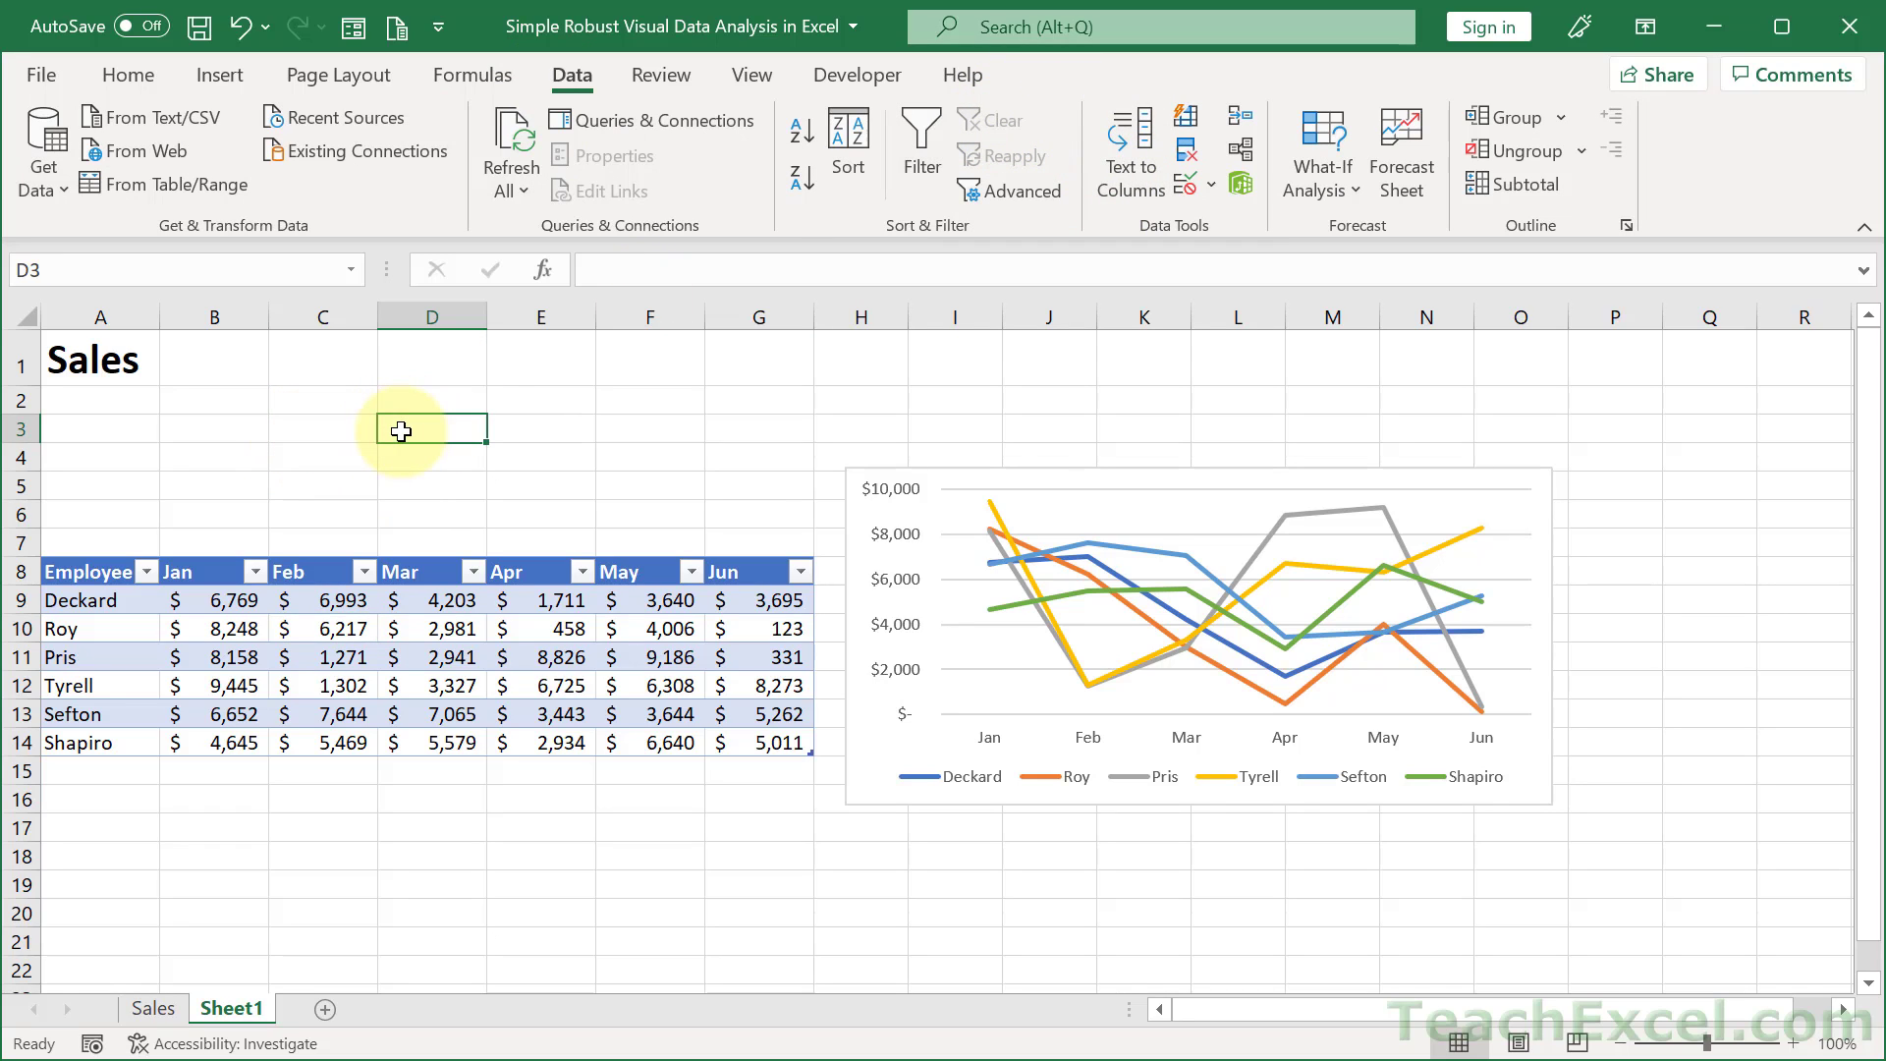
text(Total)
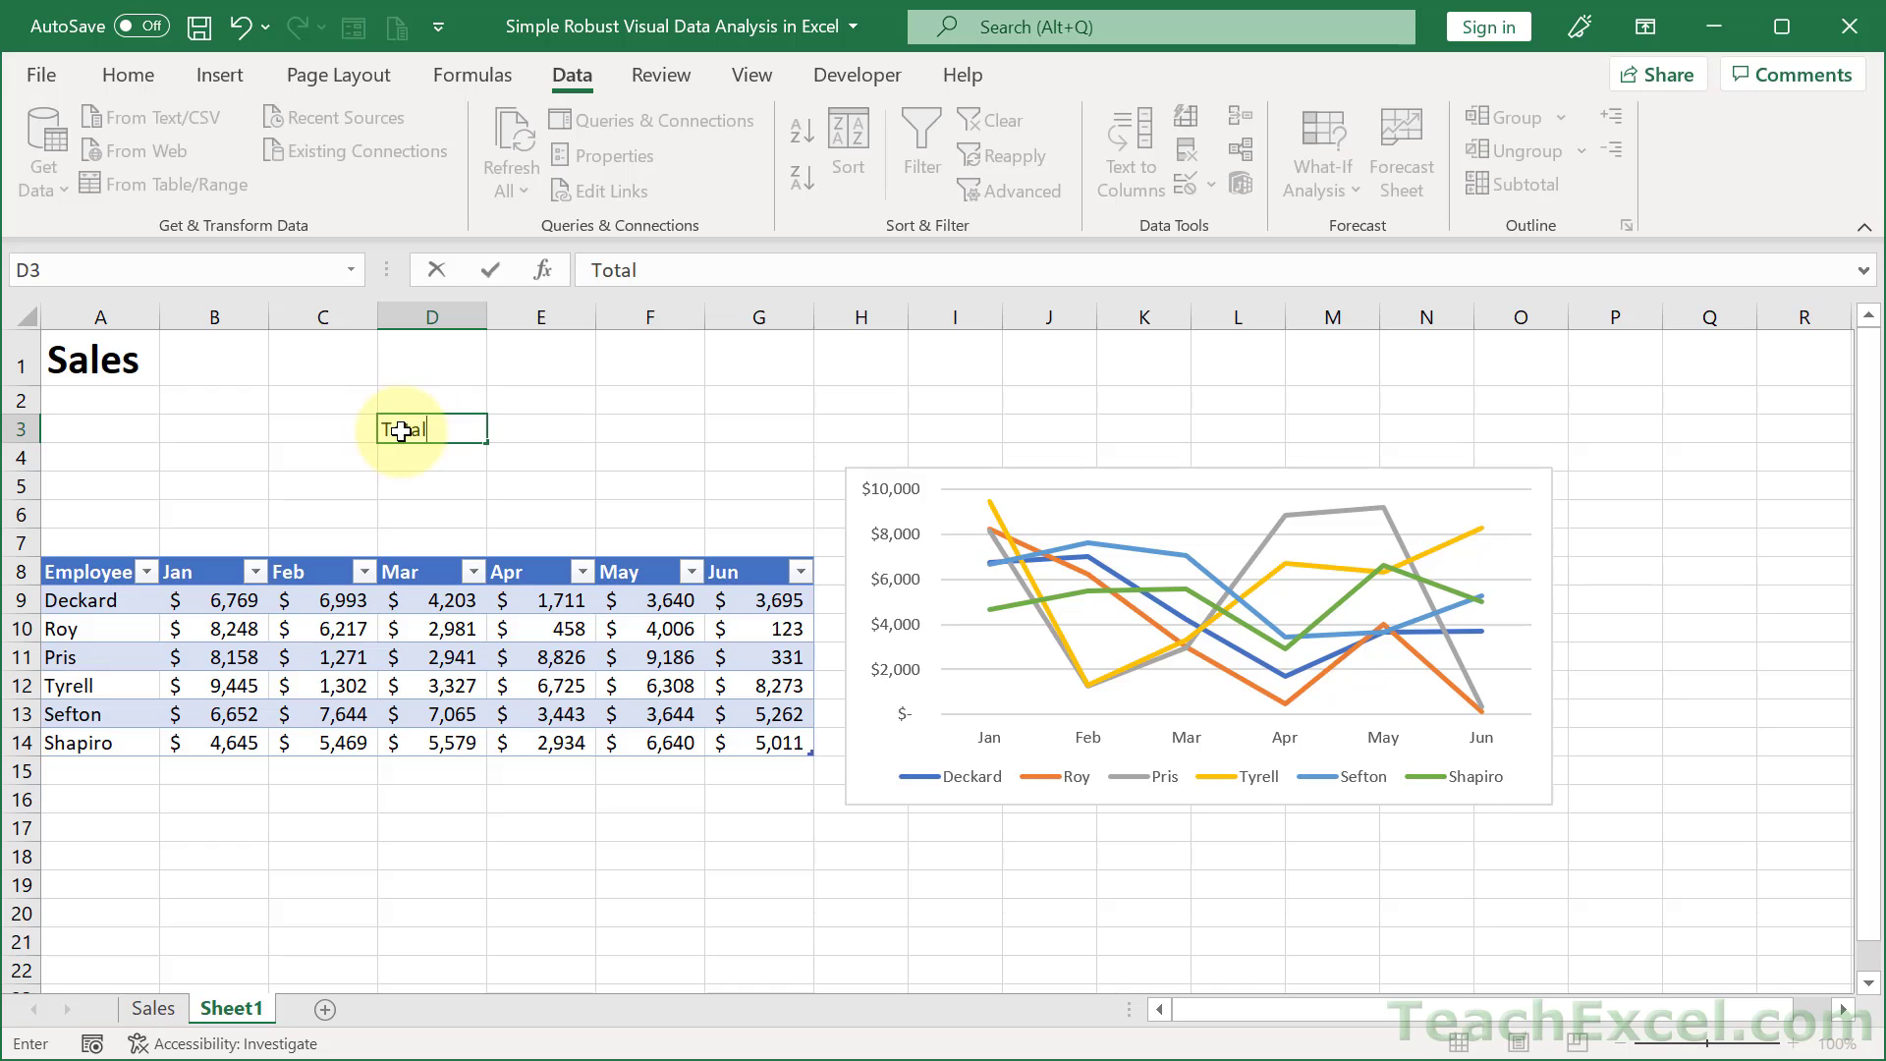
key(Return)
text(Highest)
key(Return)
text(L)
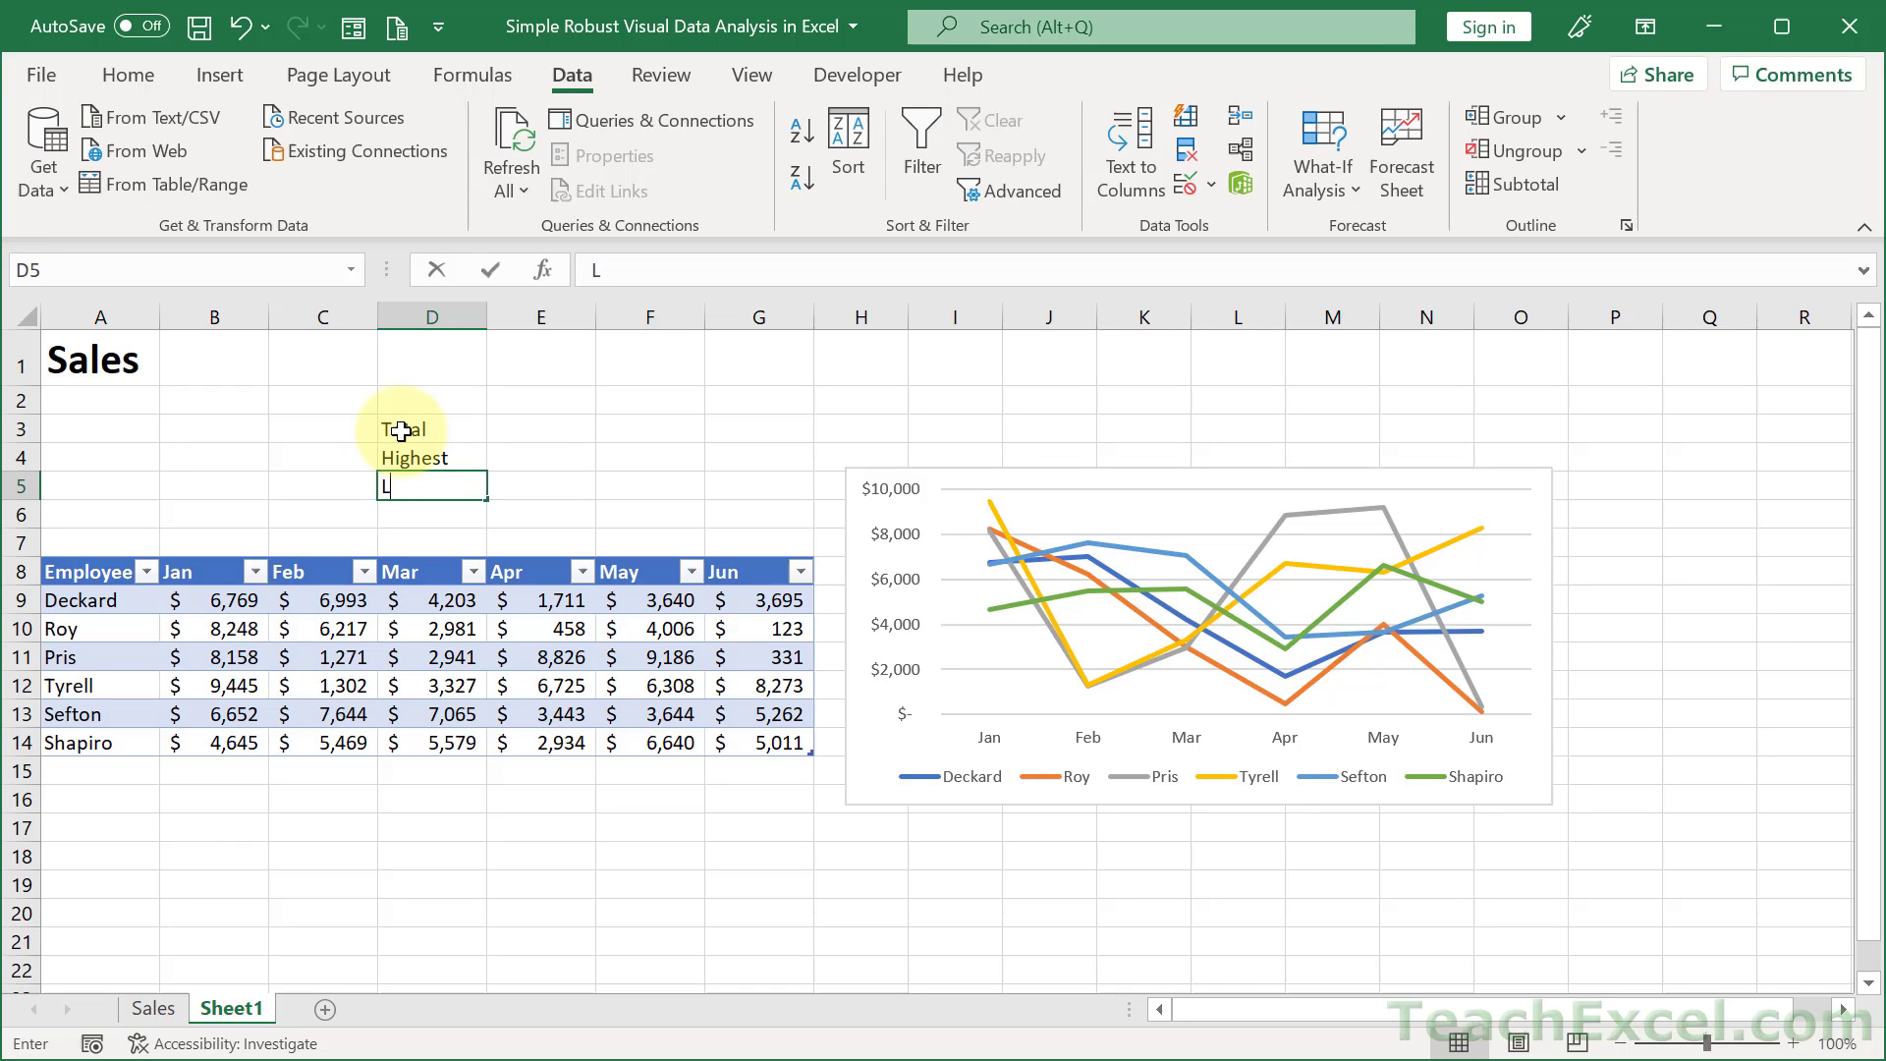
text(owest)
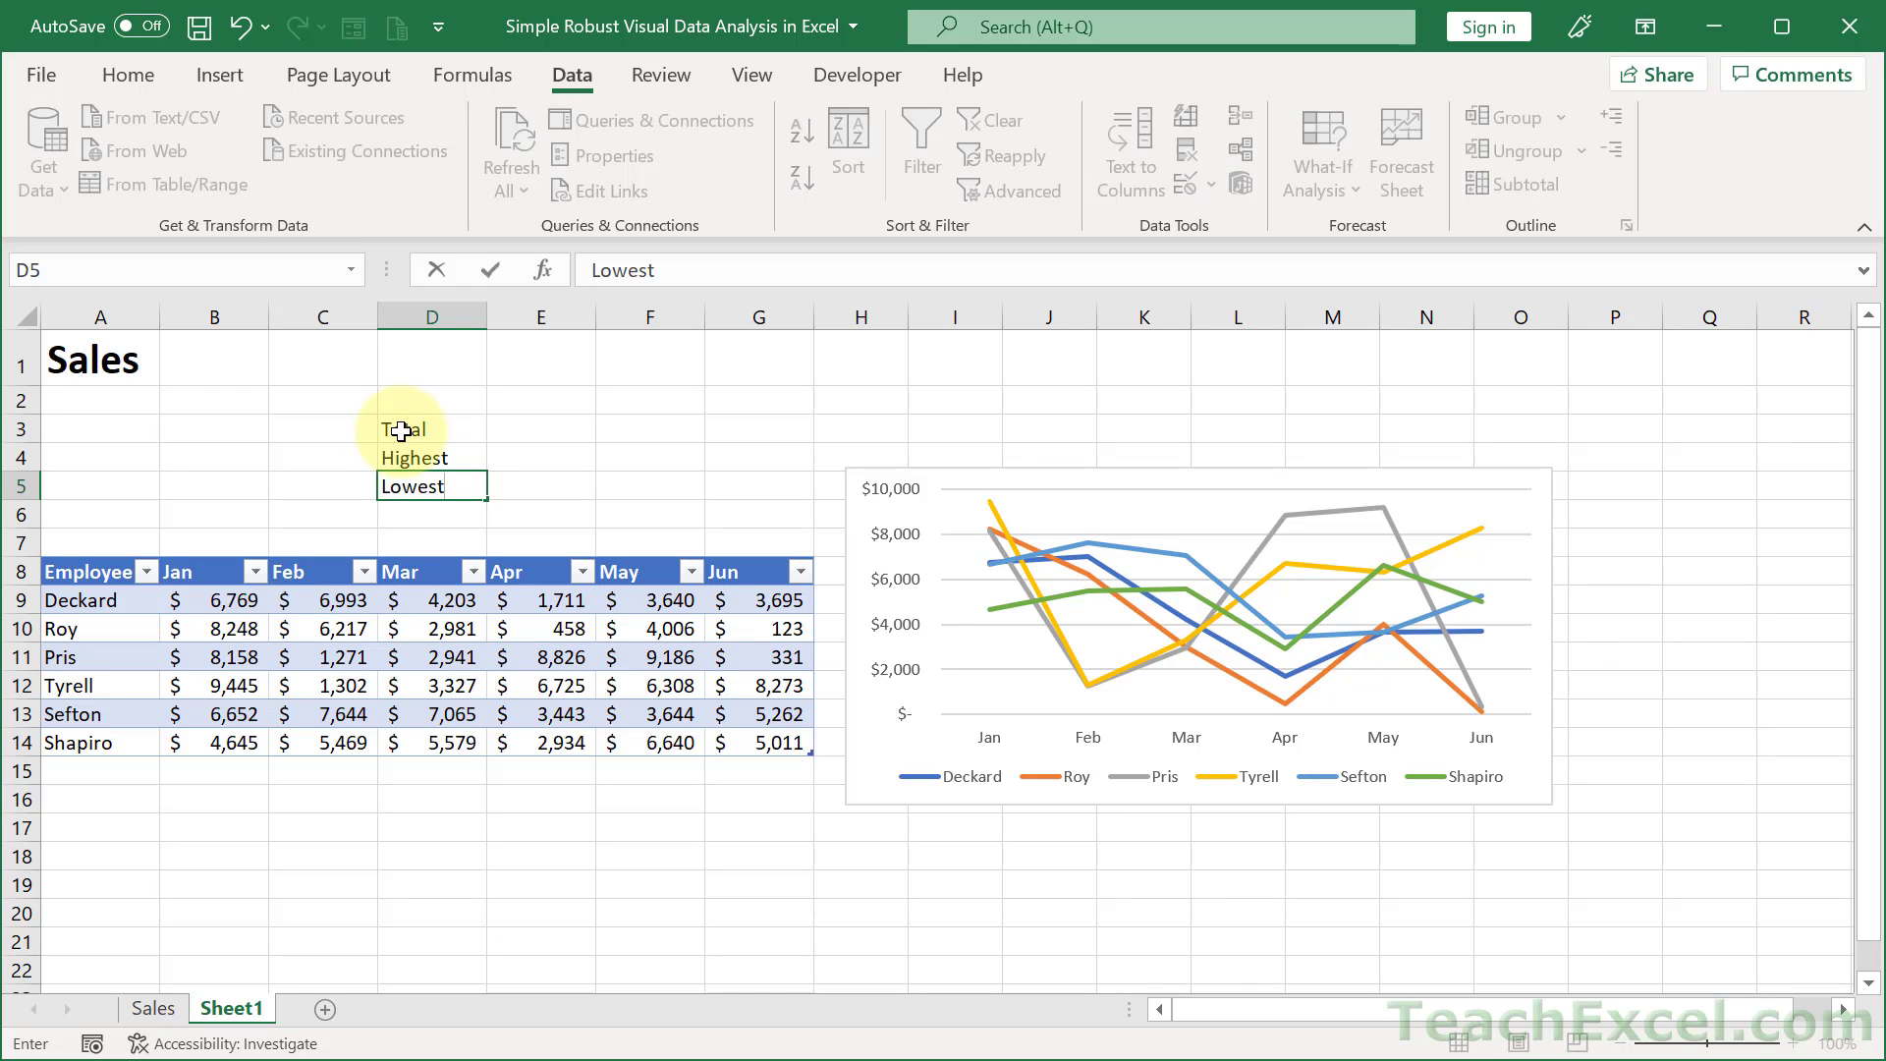
key(Up)
- Make the D3:D5 labels bold
click(402, 430)
key(shift+Down)
key(shift+Down)
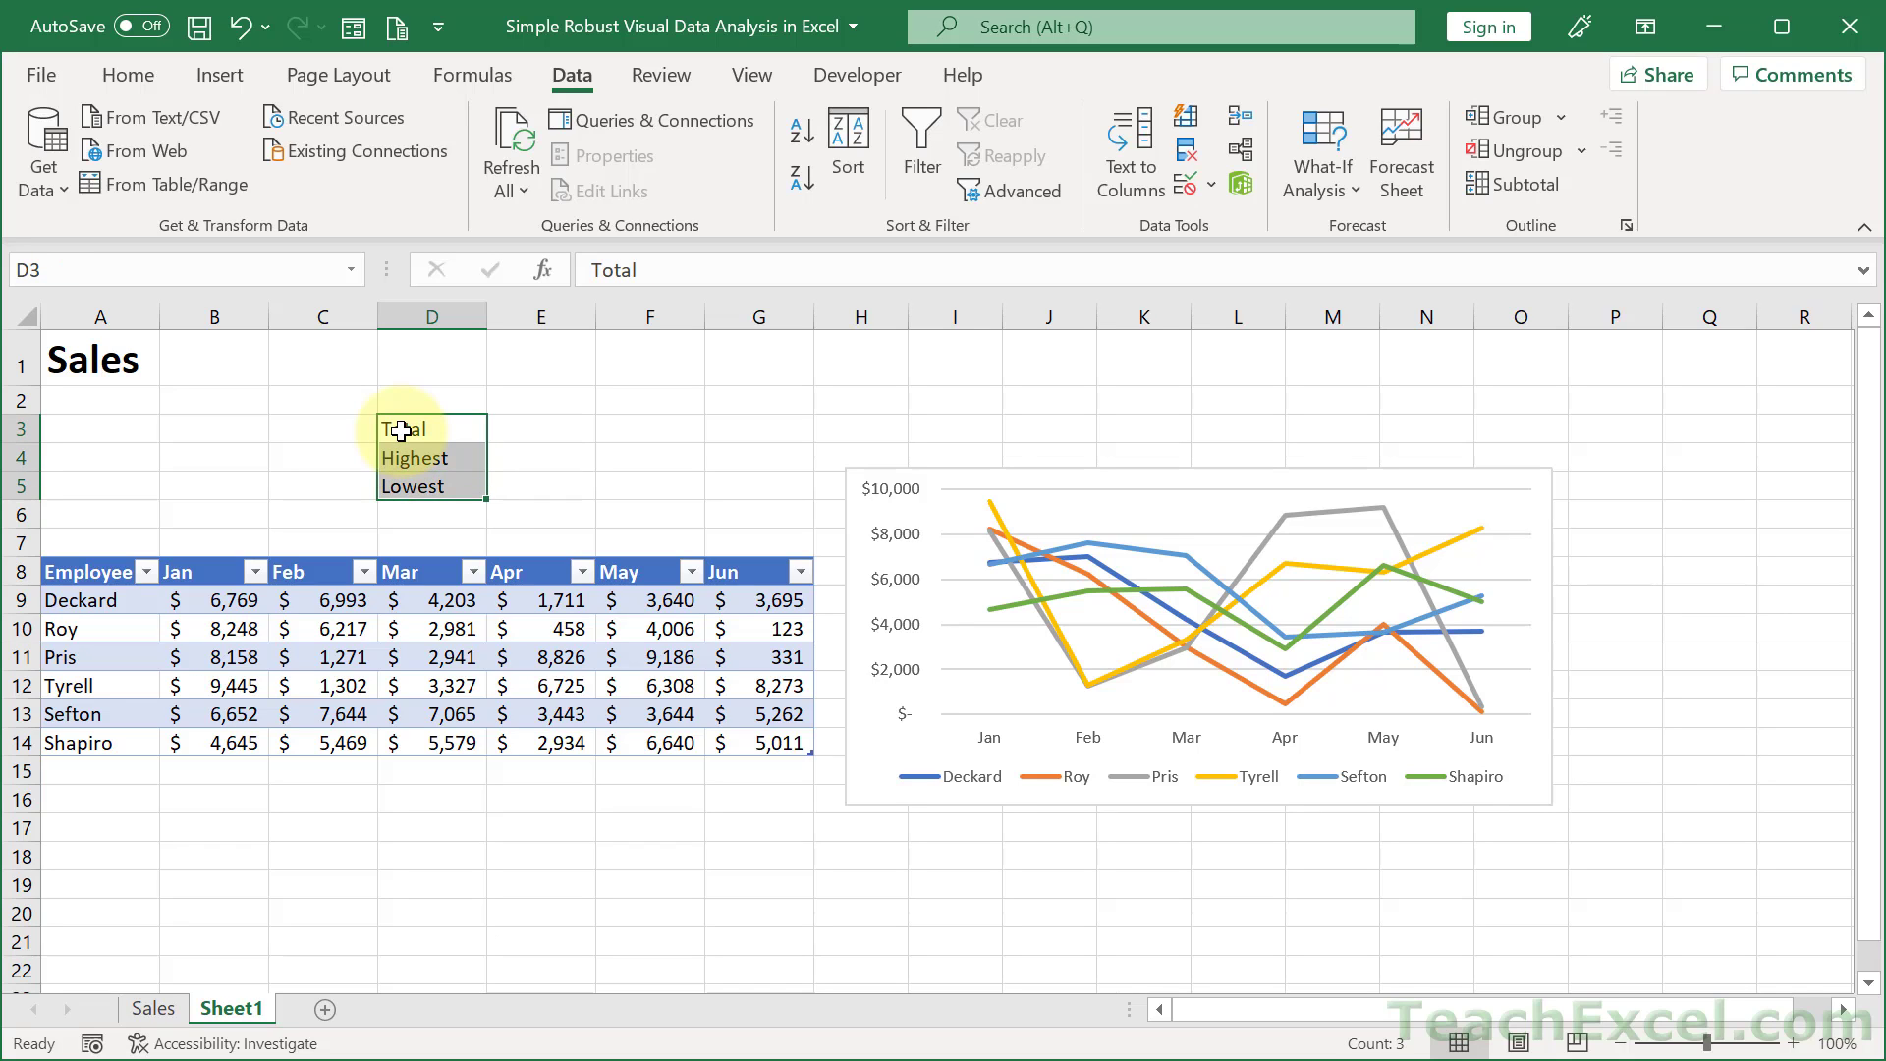
key(ctrl+b)
key(ctrl+q)
key(Right)
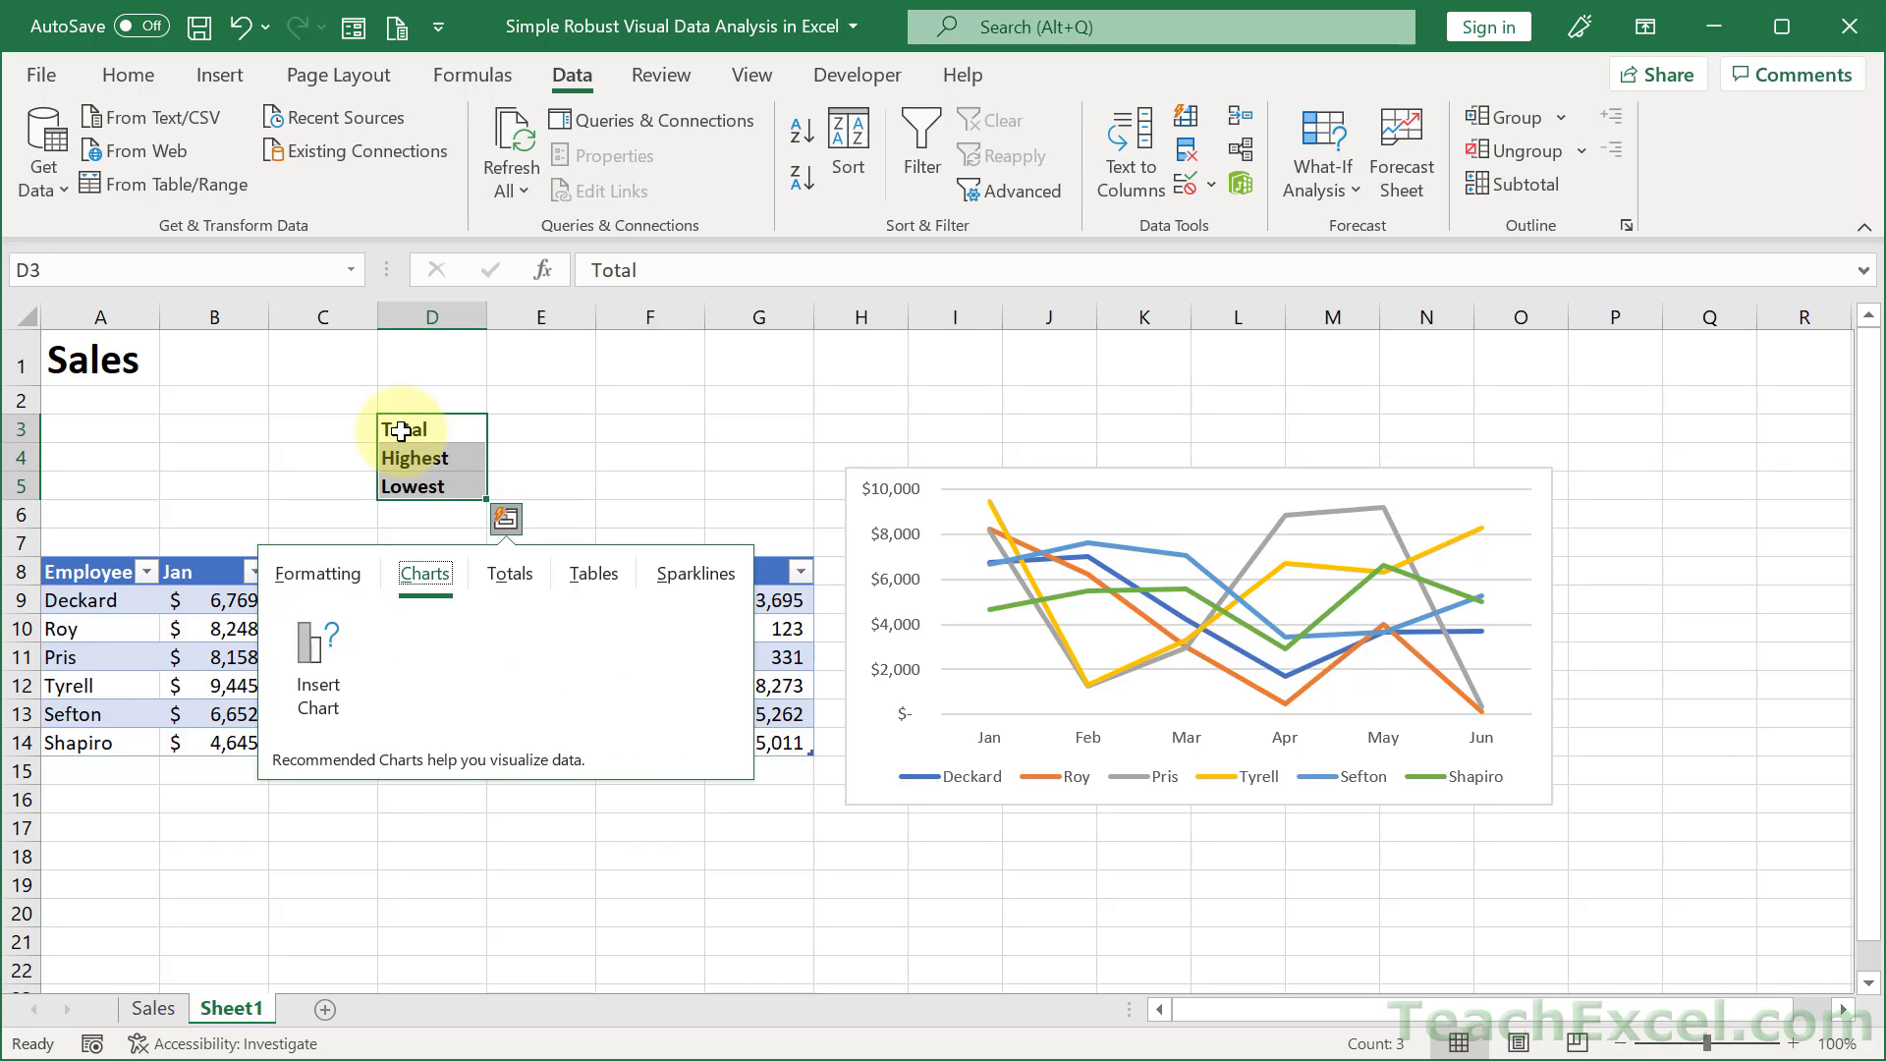
key(Escape)
key(Right)
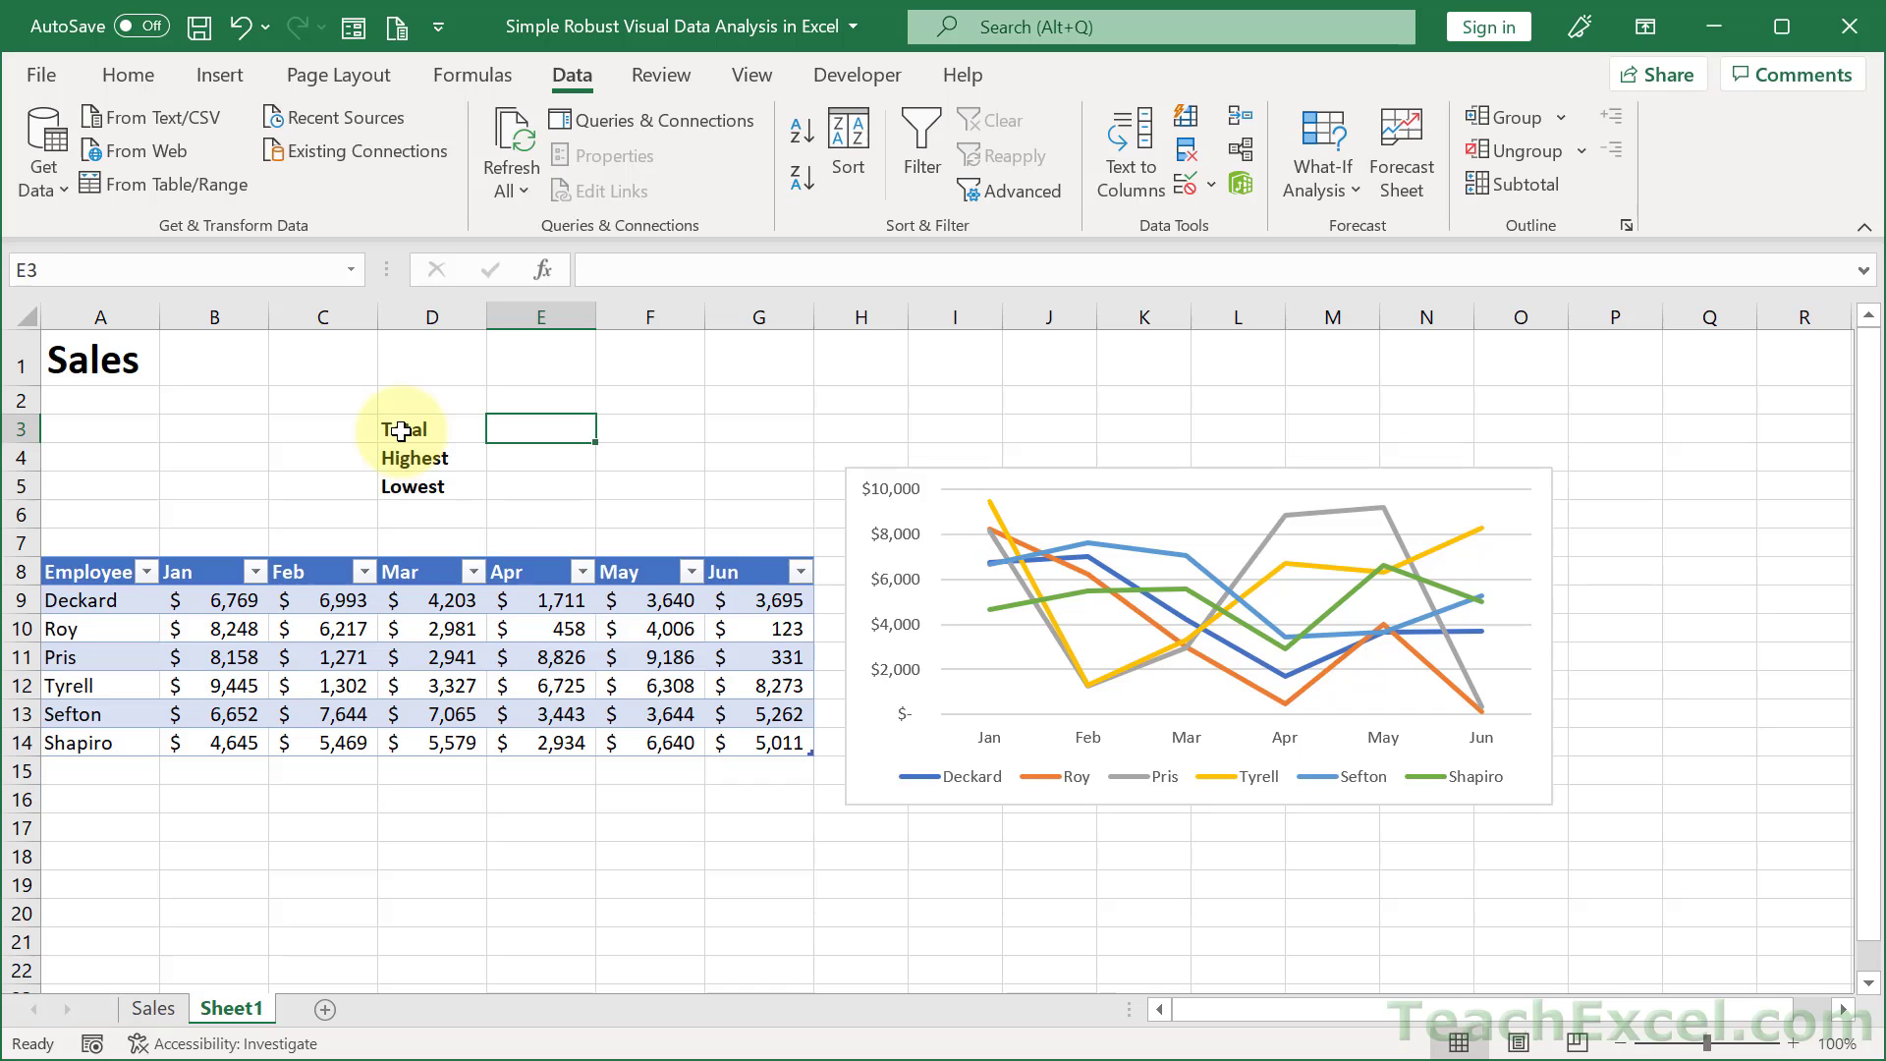
- Enter =AGGREGATE(9,3,TblSales[[Jan]:[Jun]]) in E3, totalling Jan–Jun sales to 179125
text(=subt)
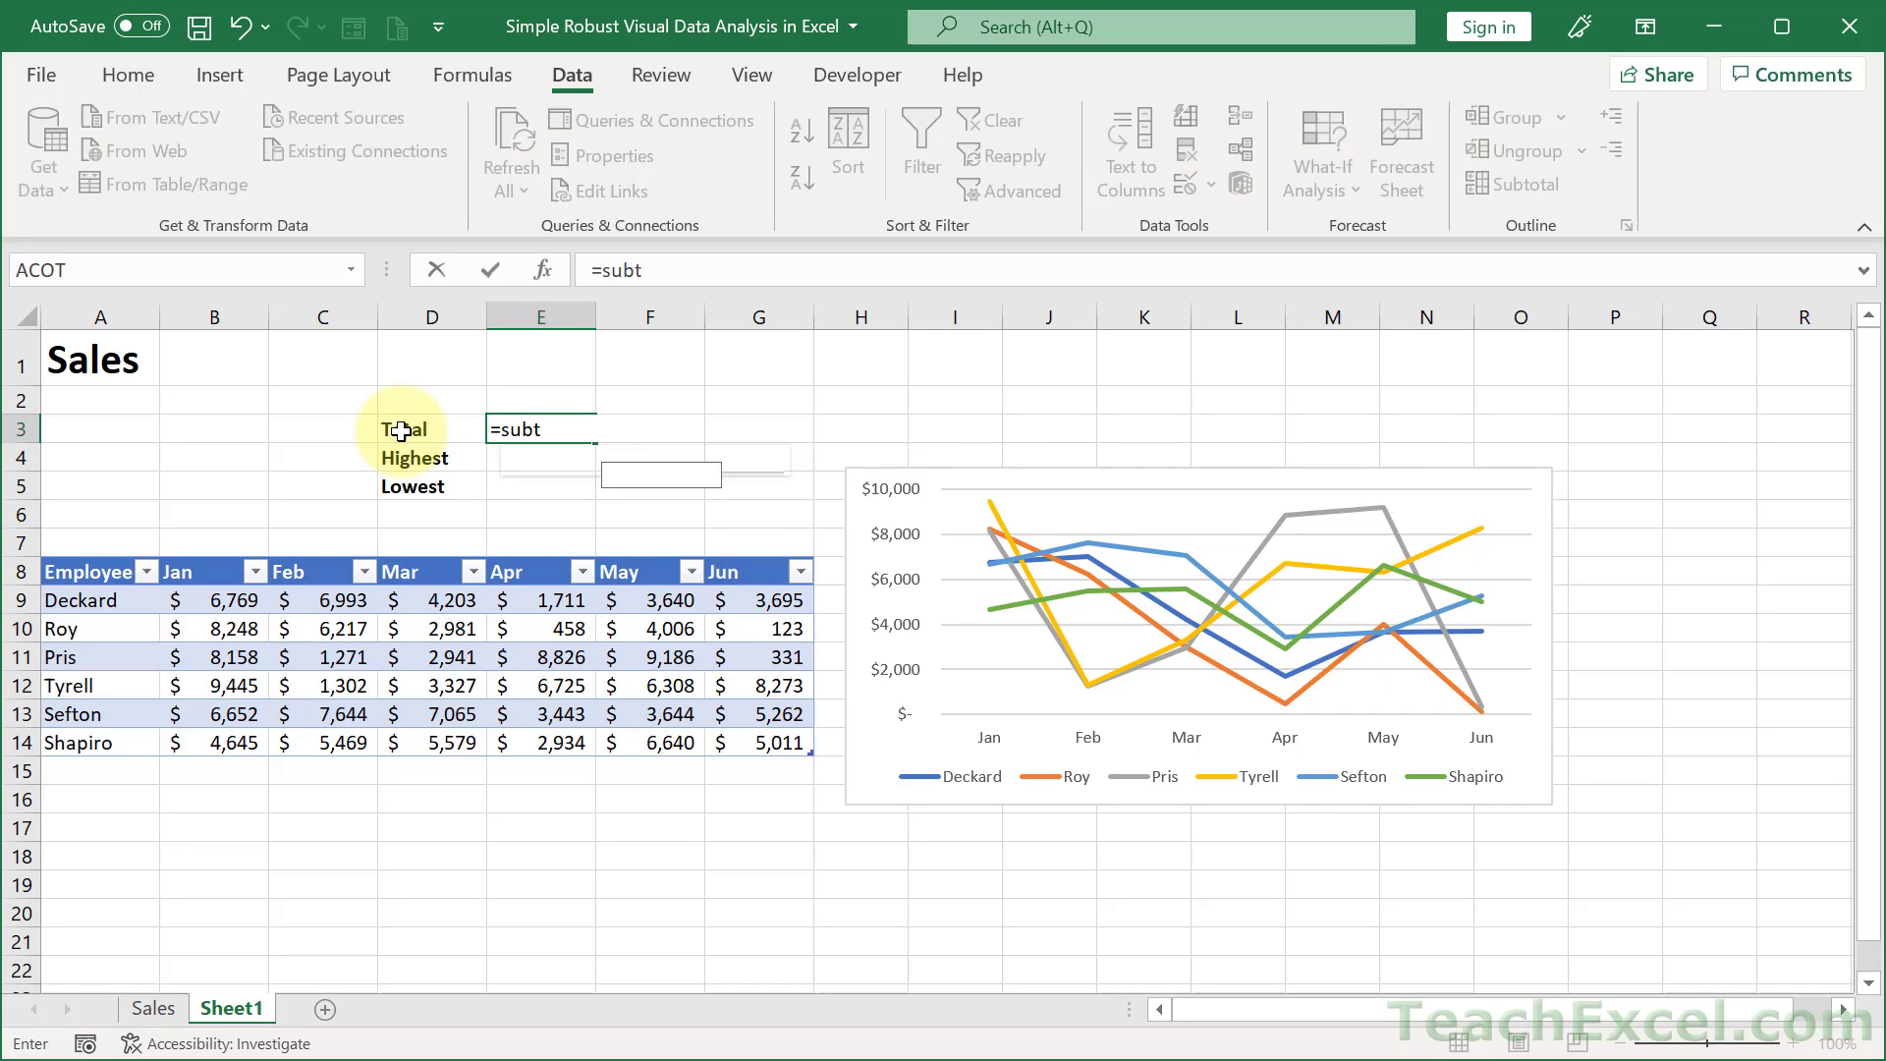
key(Tab)
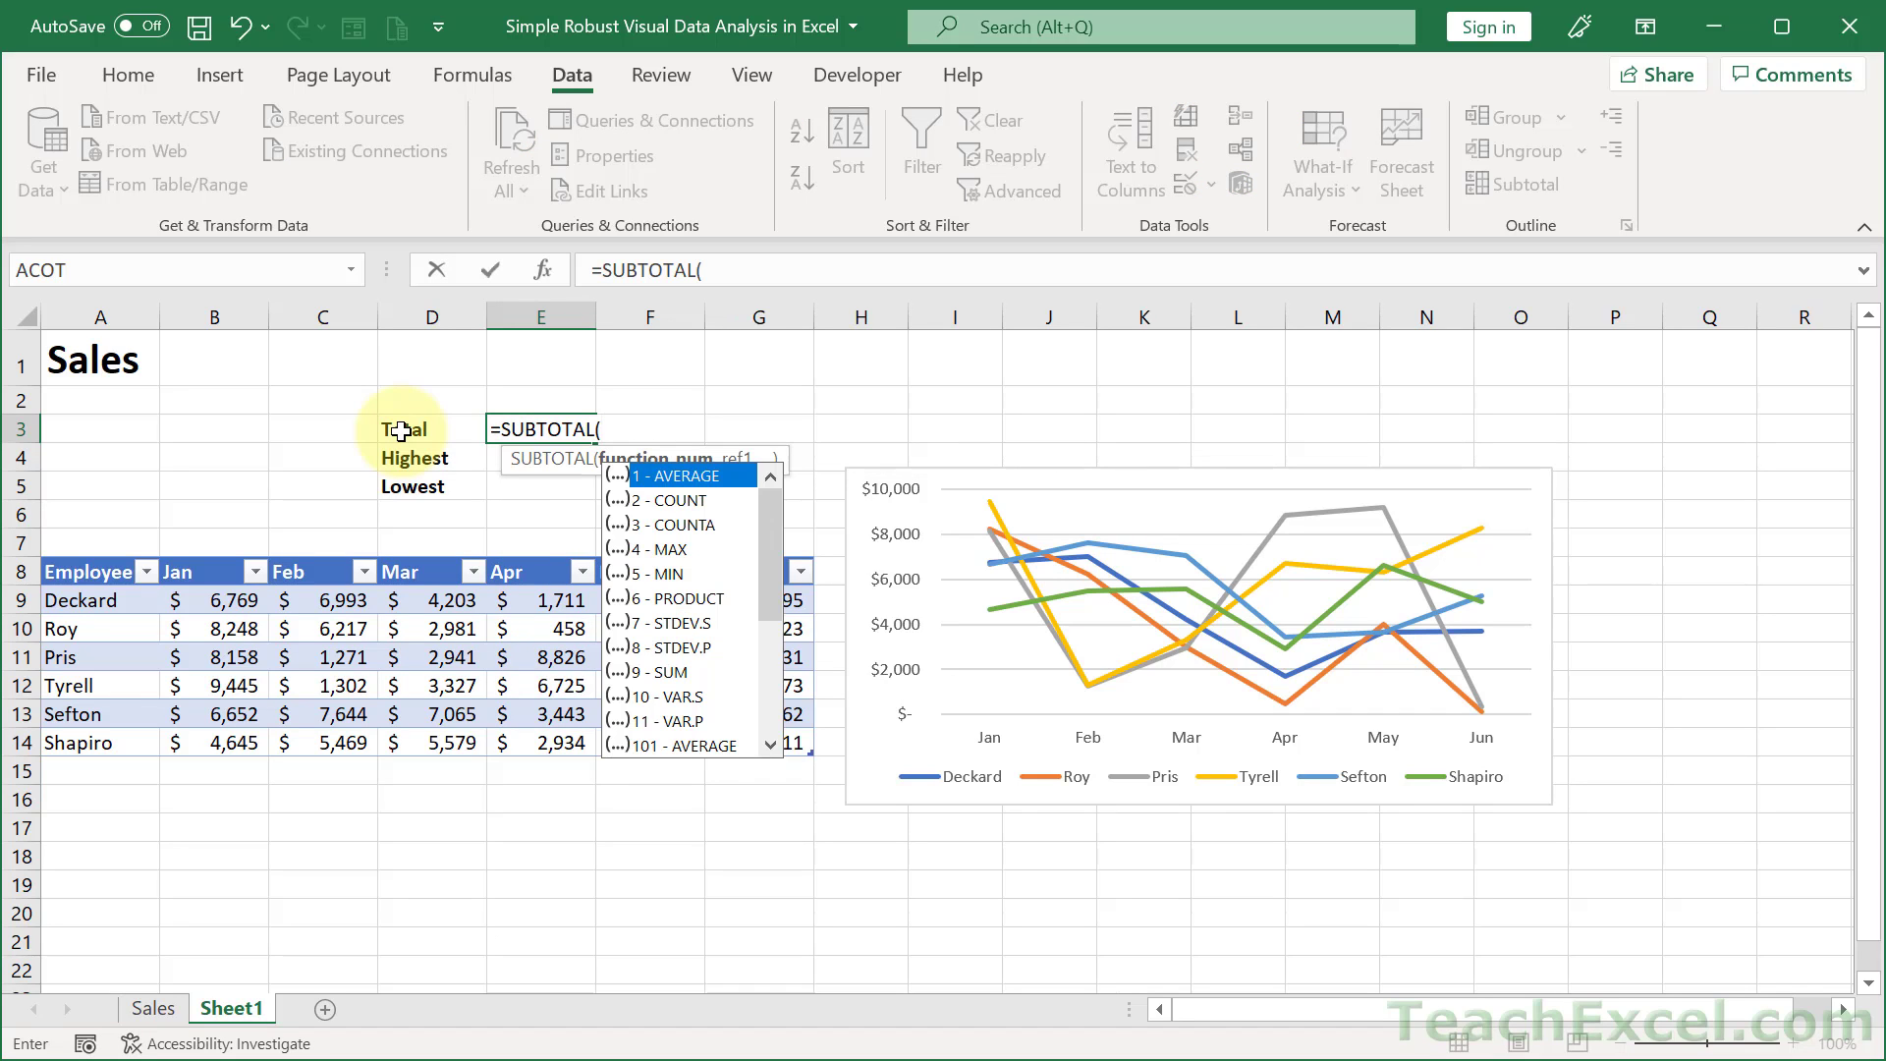
key(Escape)
key(Escape)
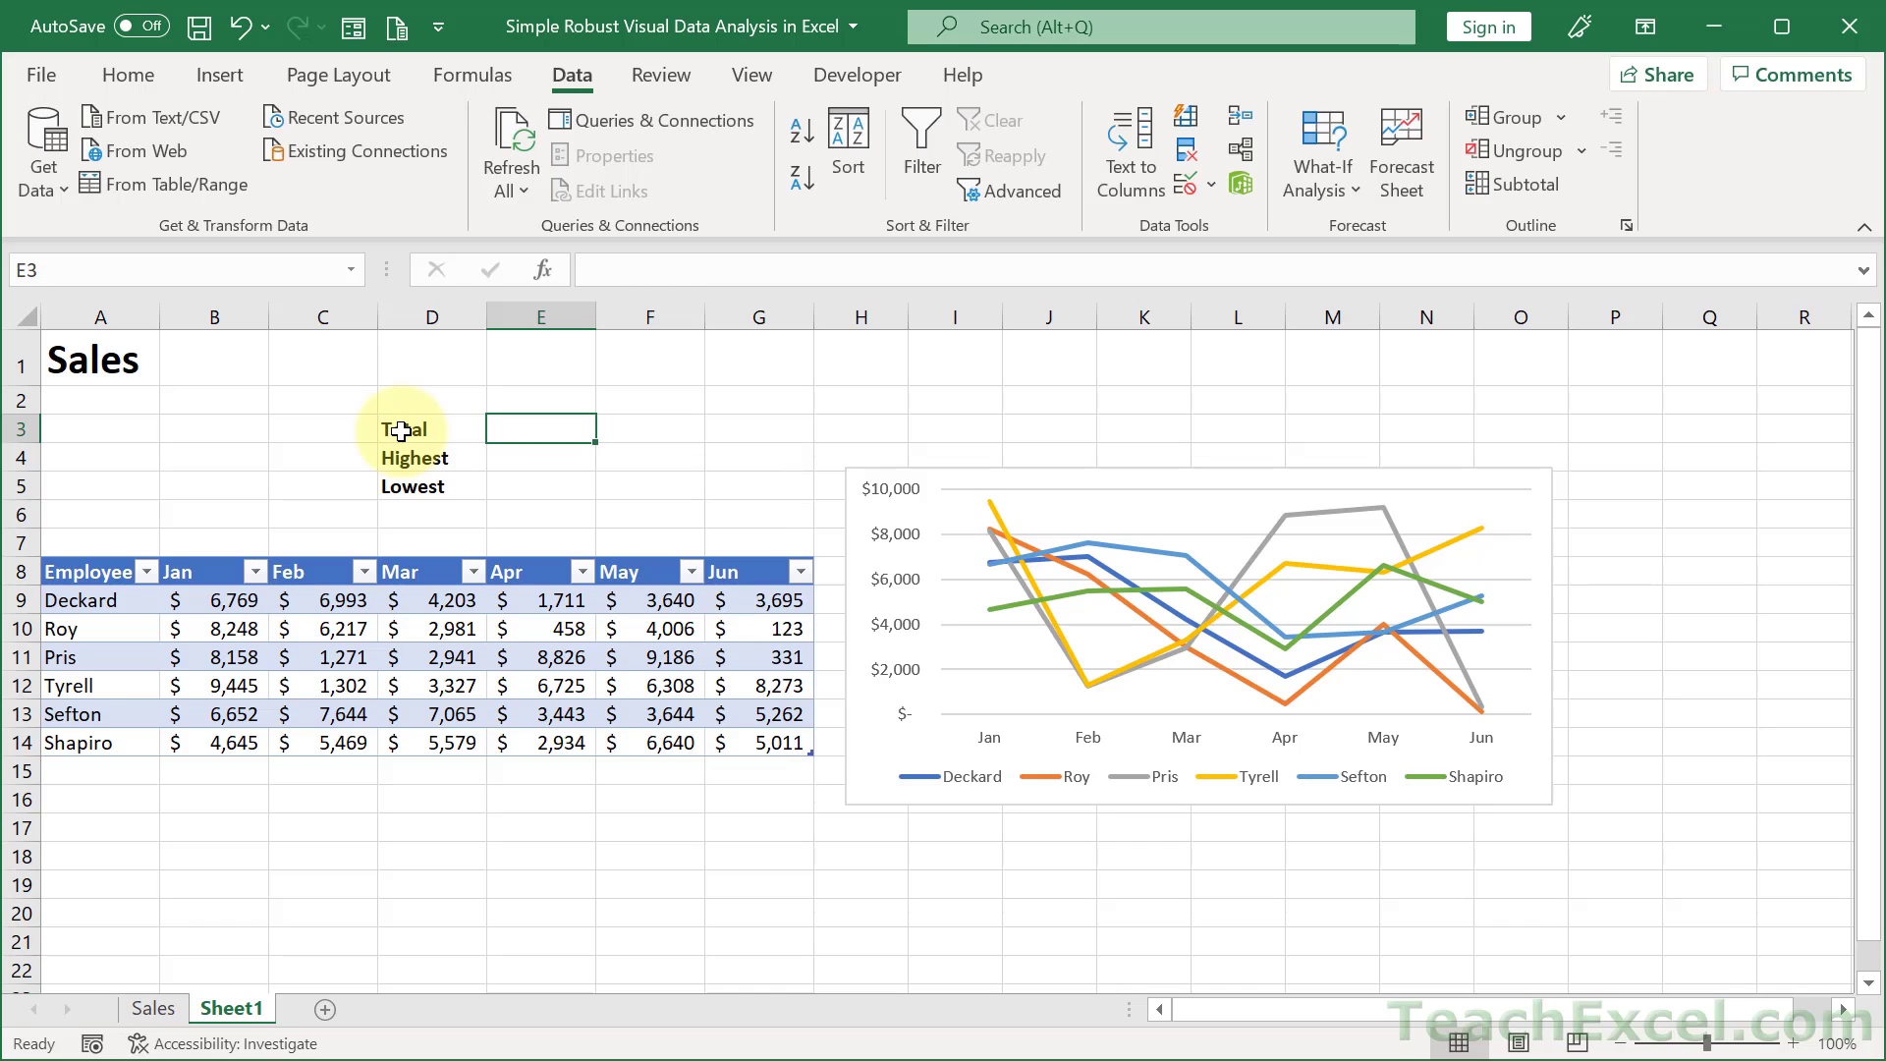
text(=agg)
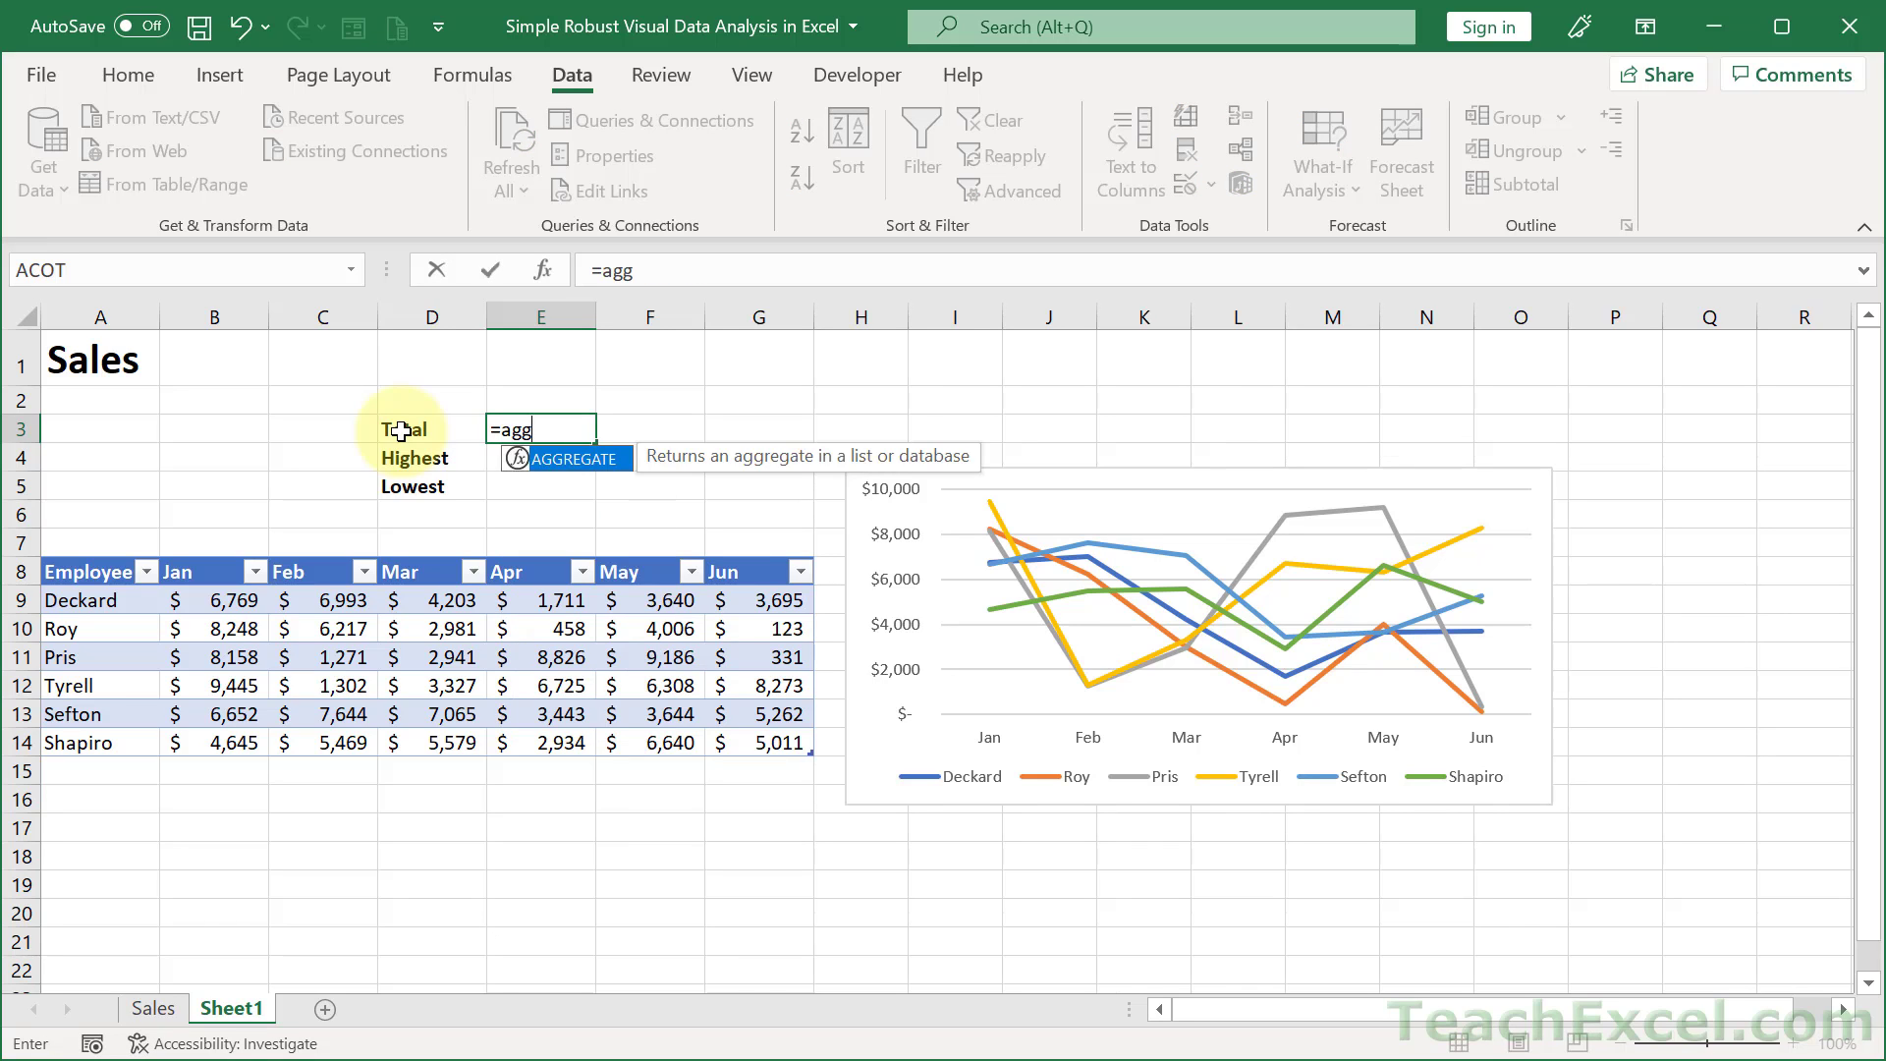
key(Tab)
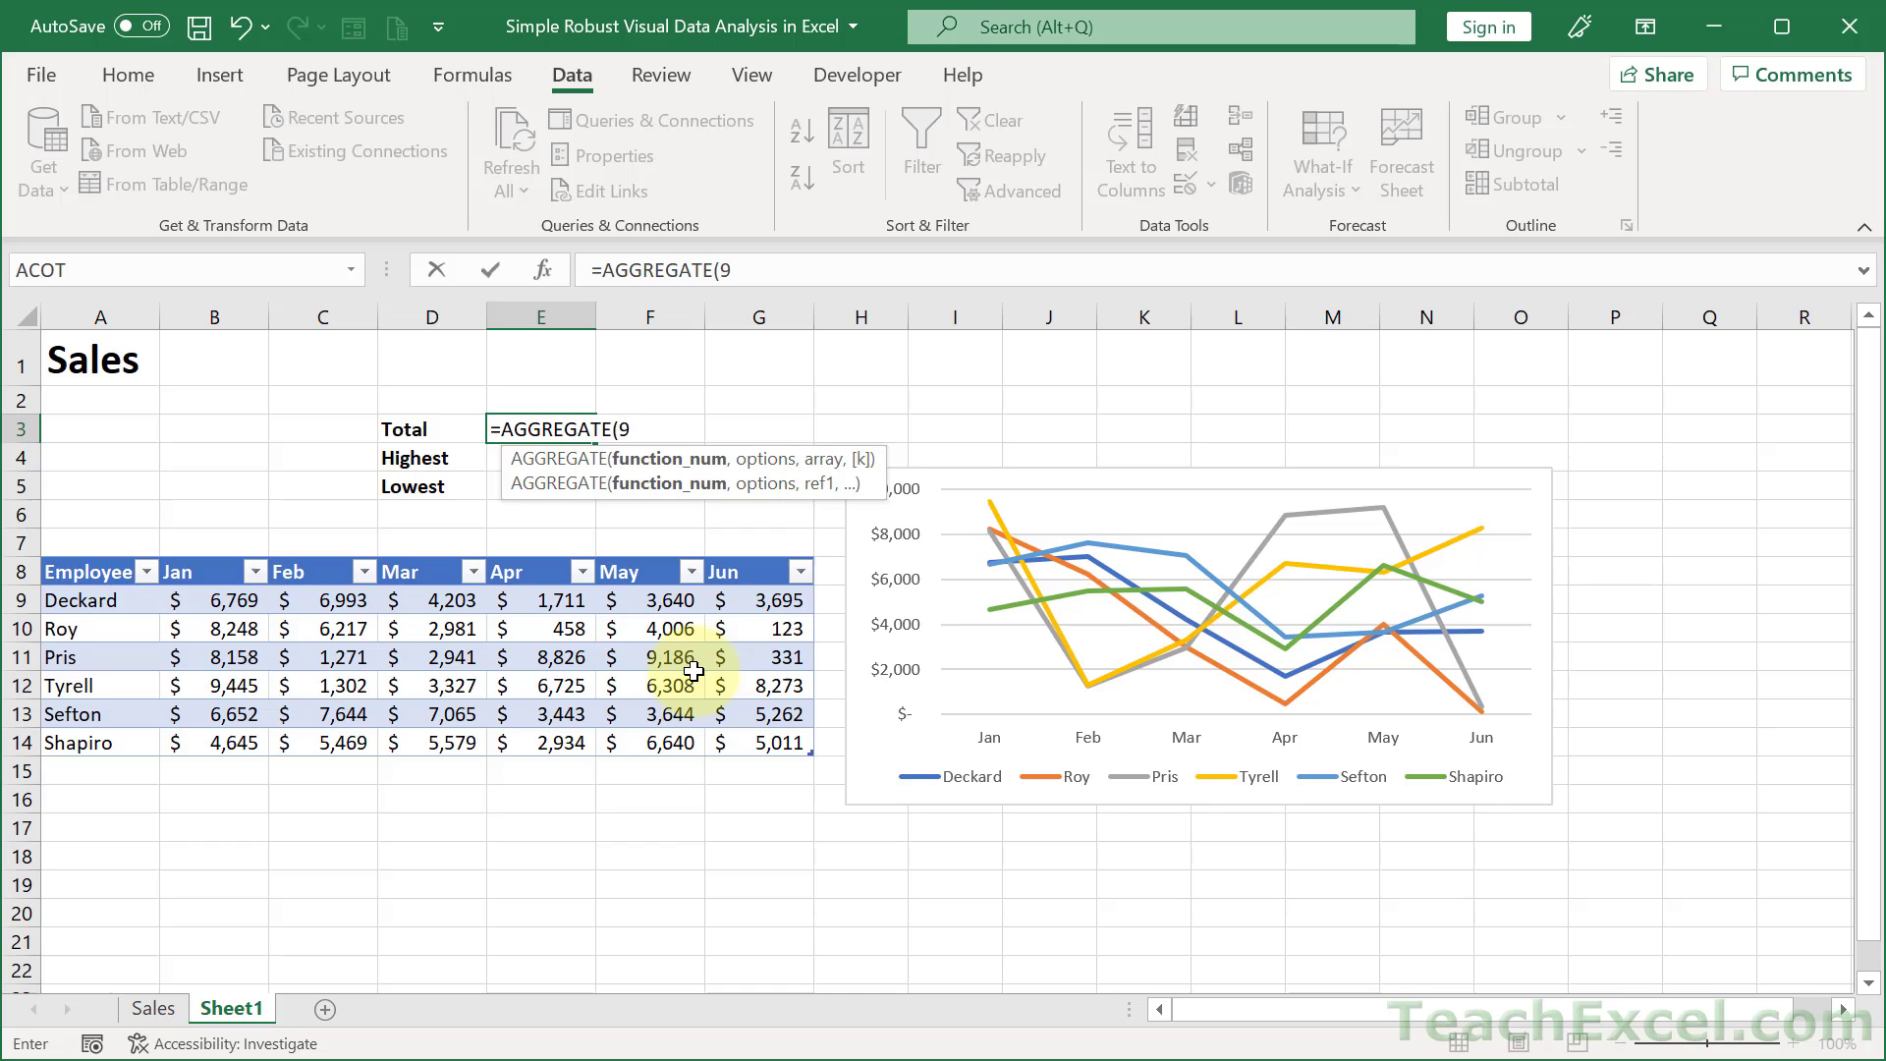
text(9,)
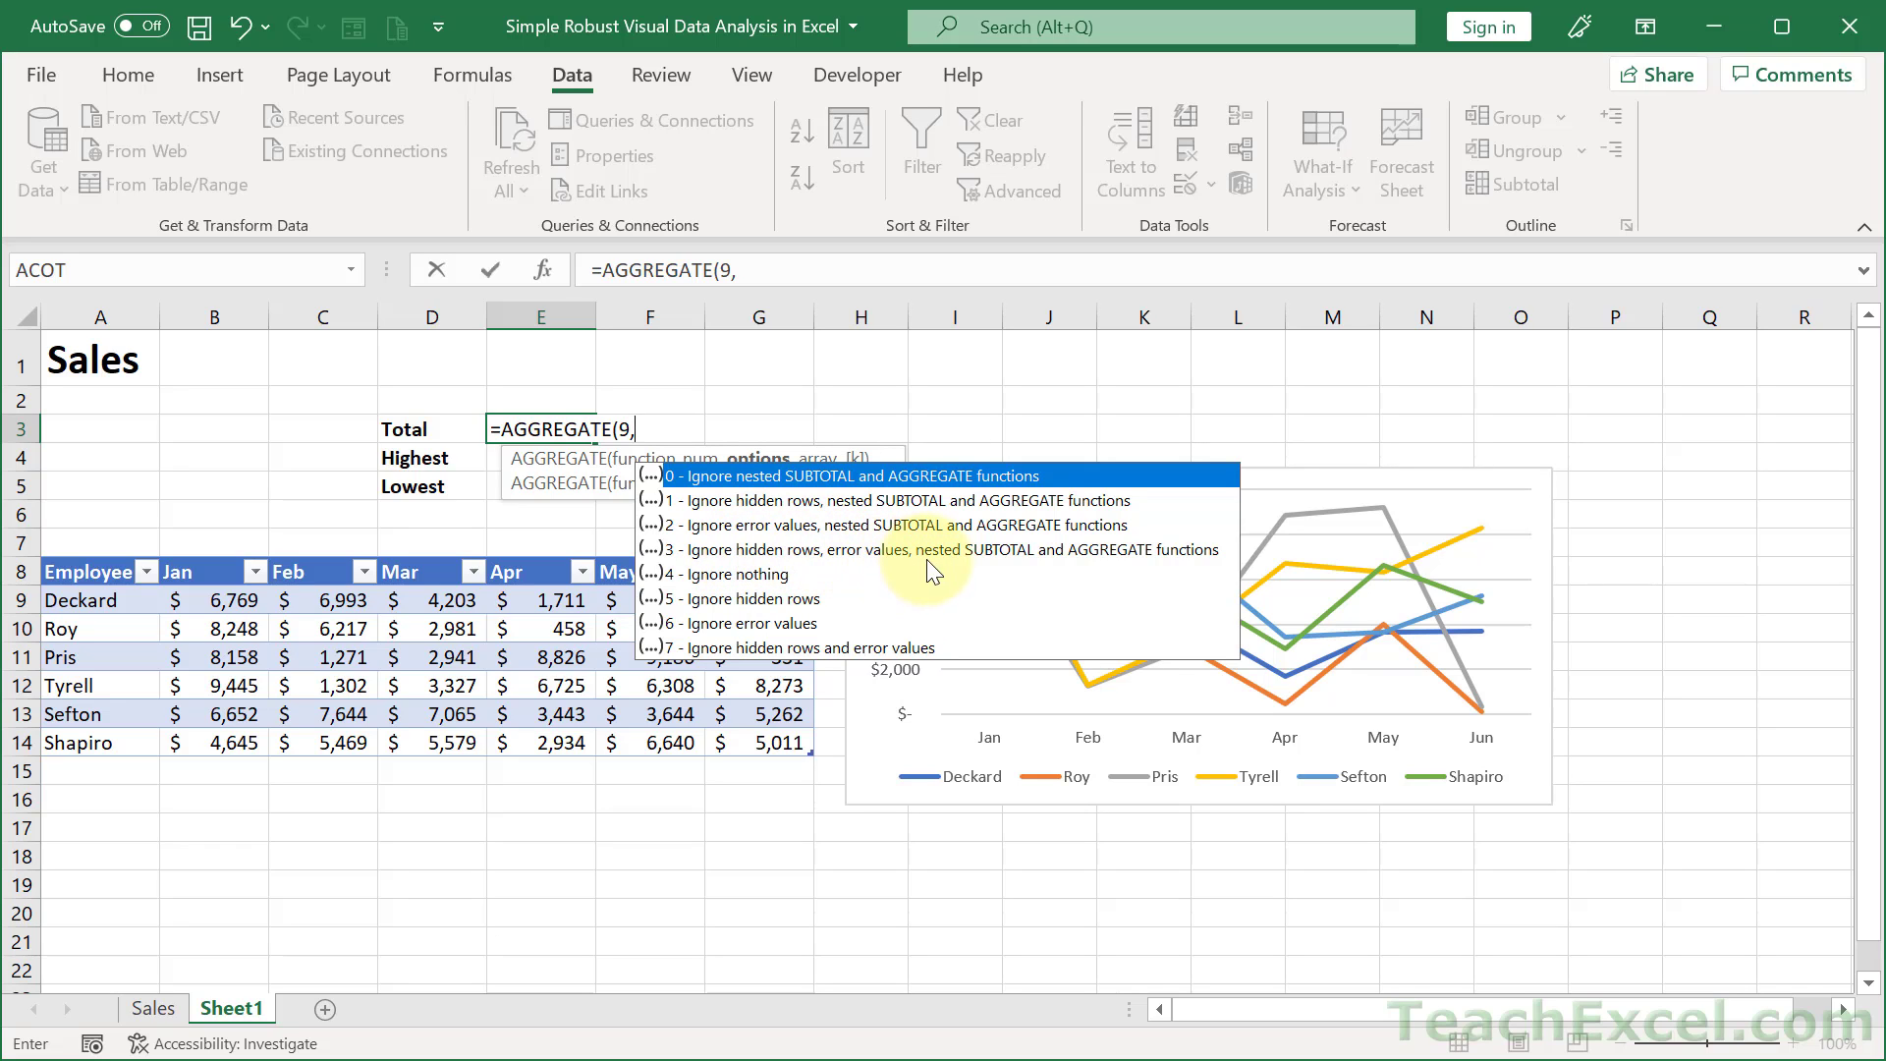
double_click(780, 550)
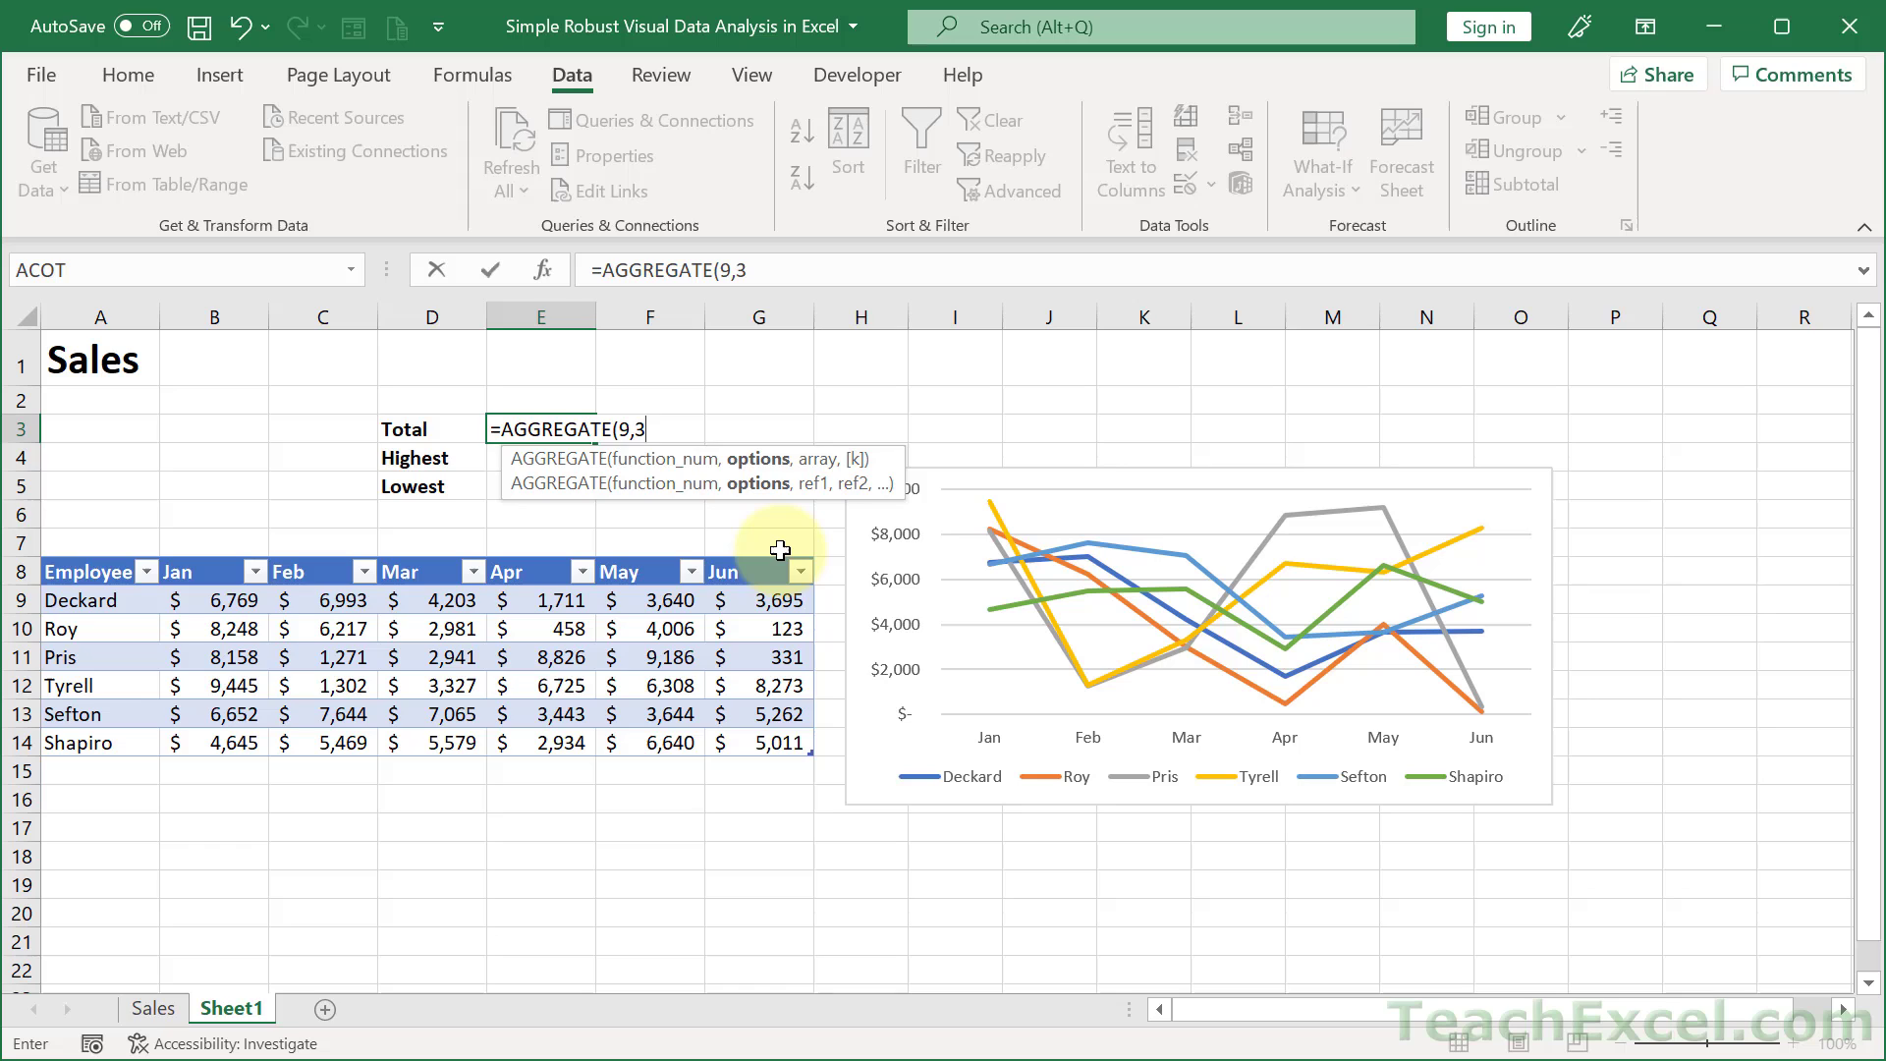
text(,)
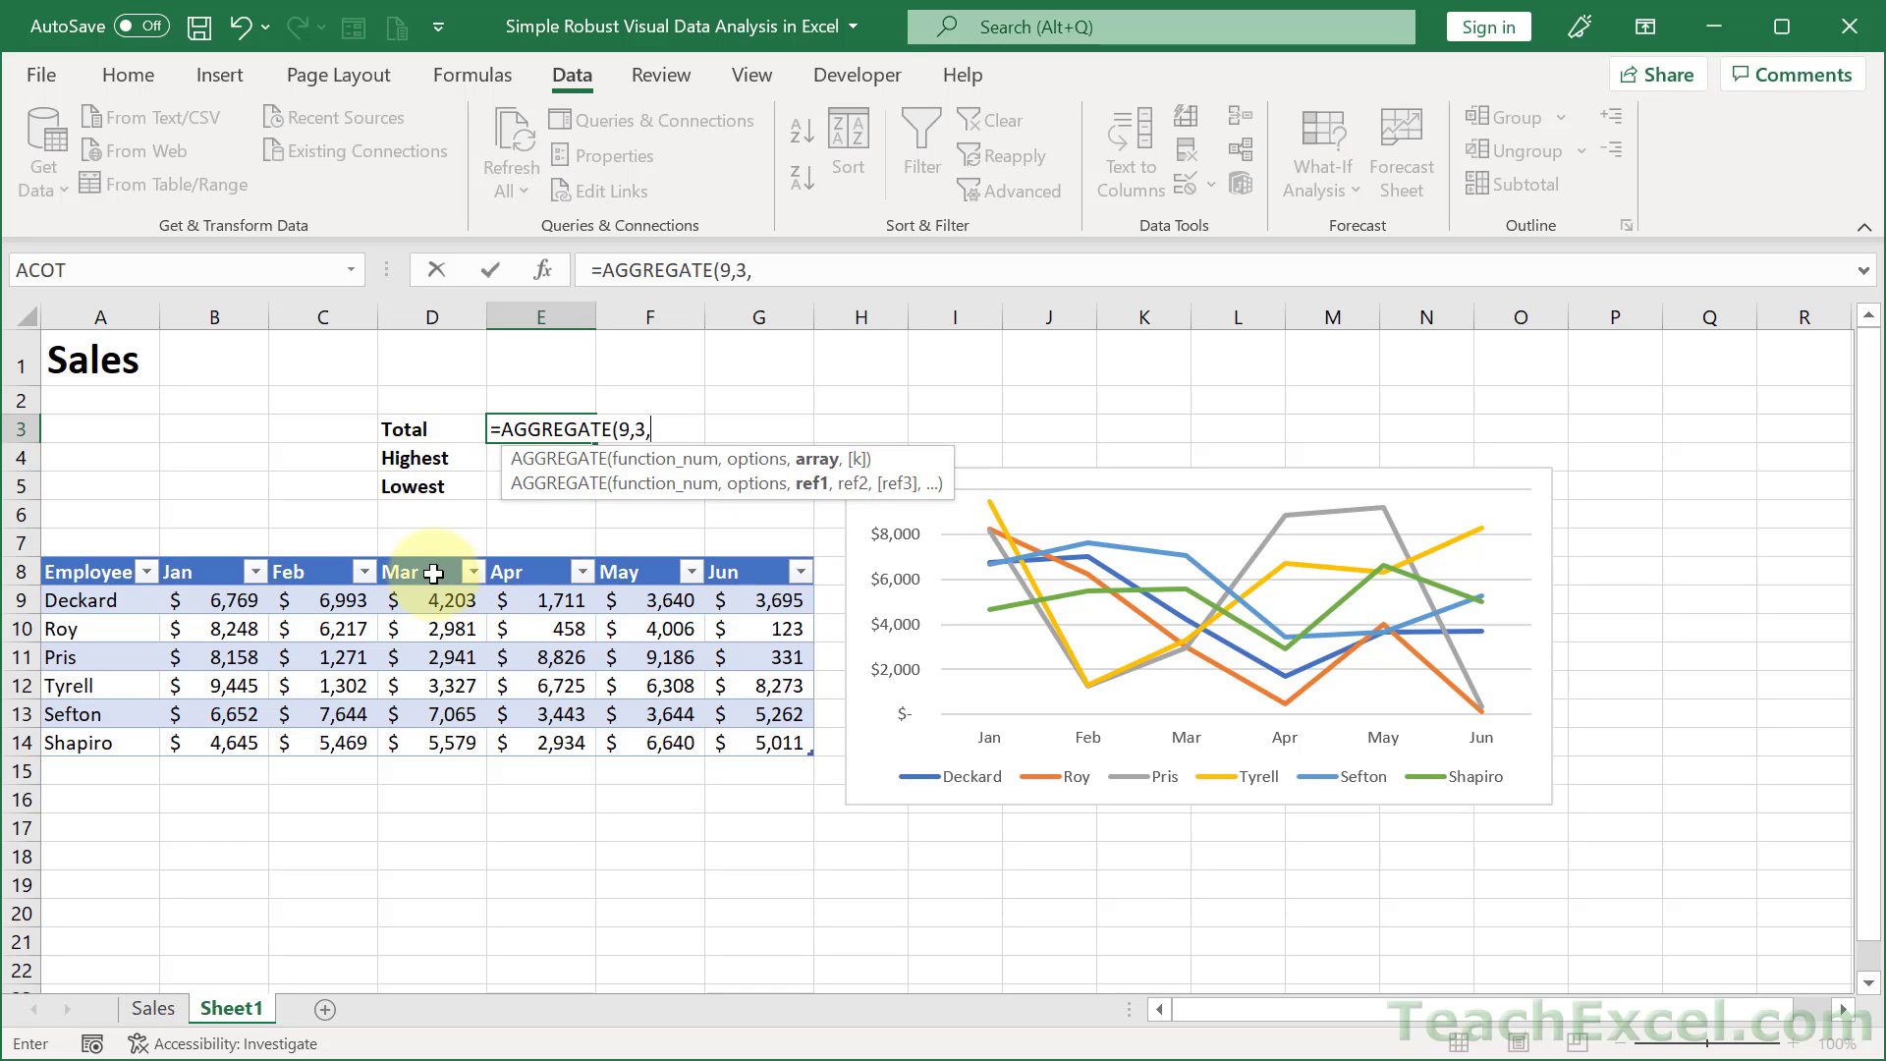
click(210, 602)
drag(209, 601, 743, 747)
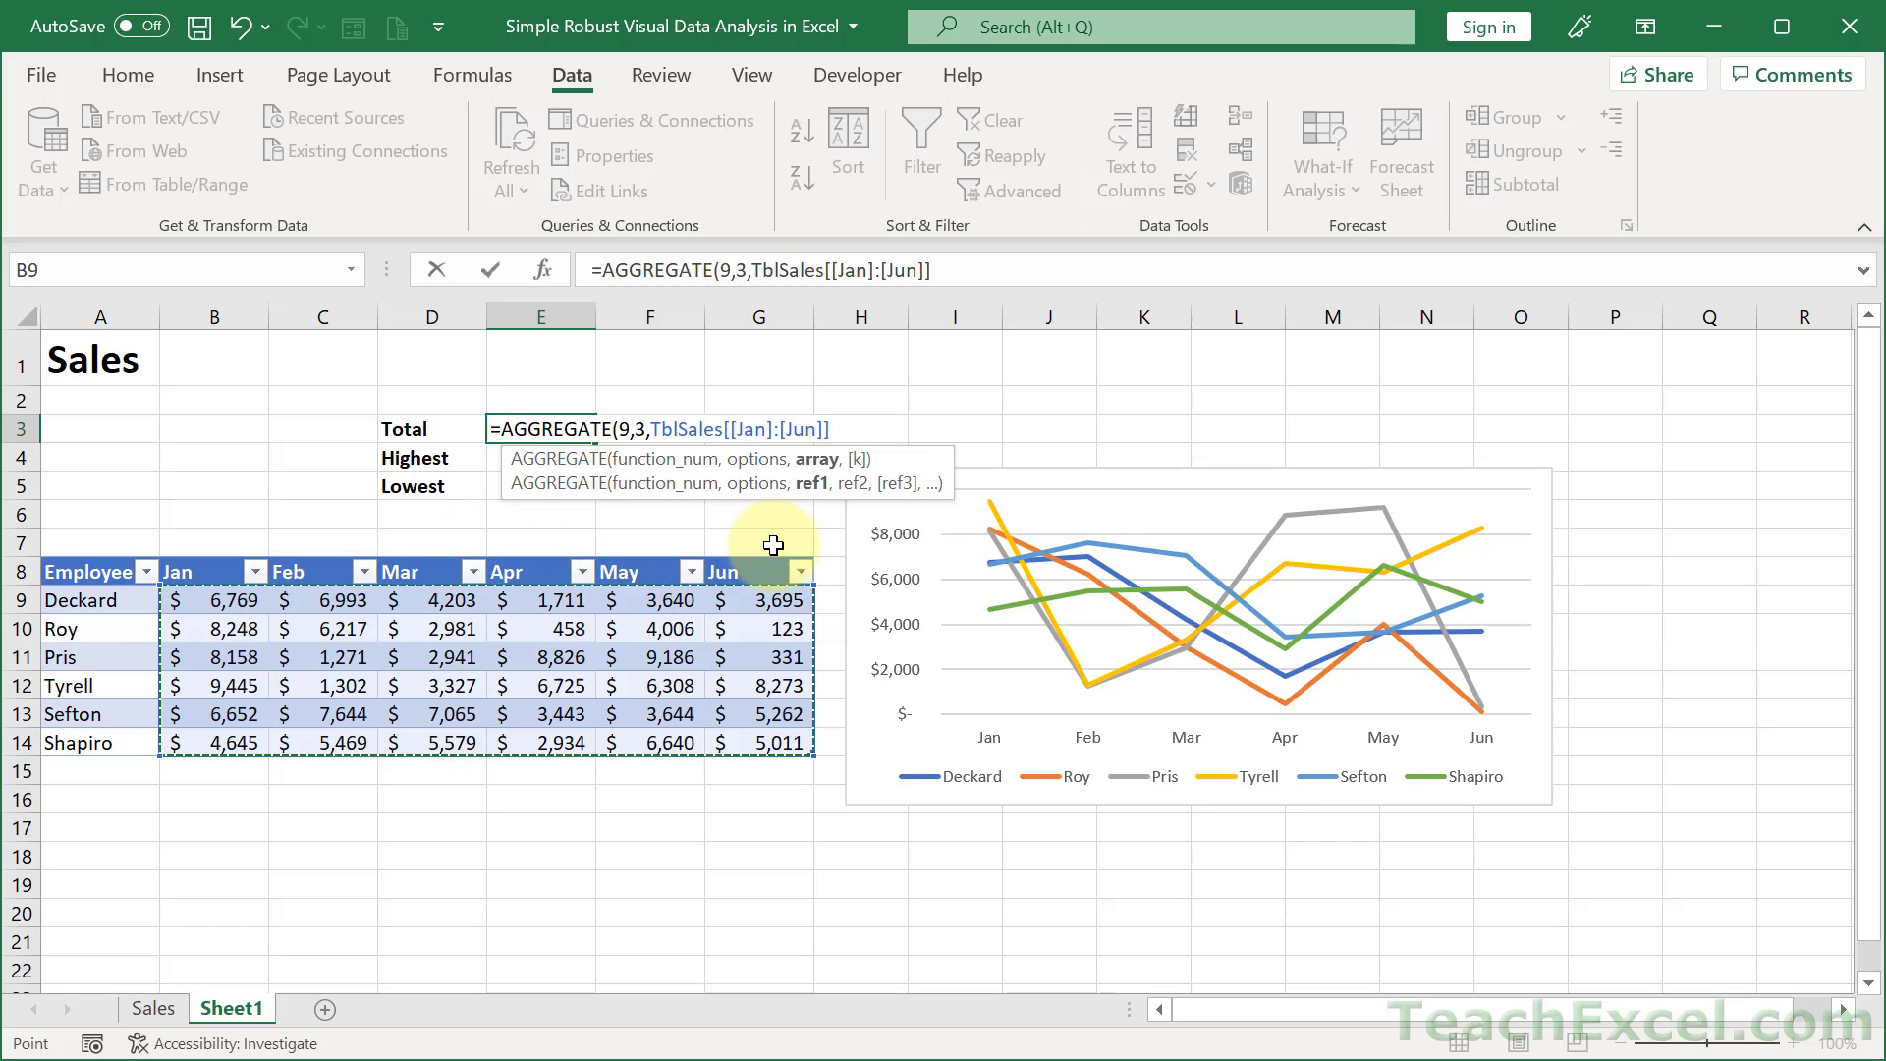
text())
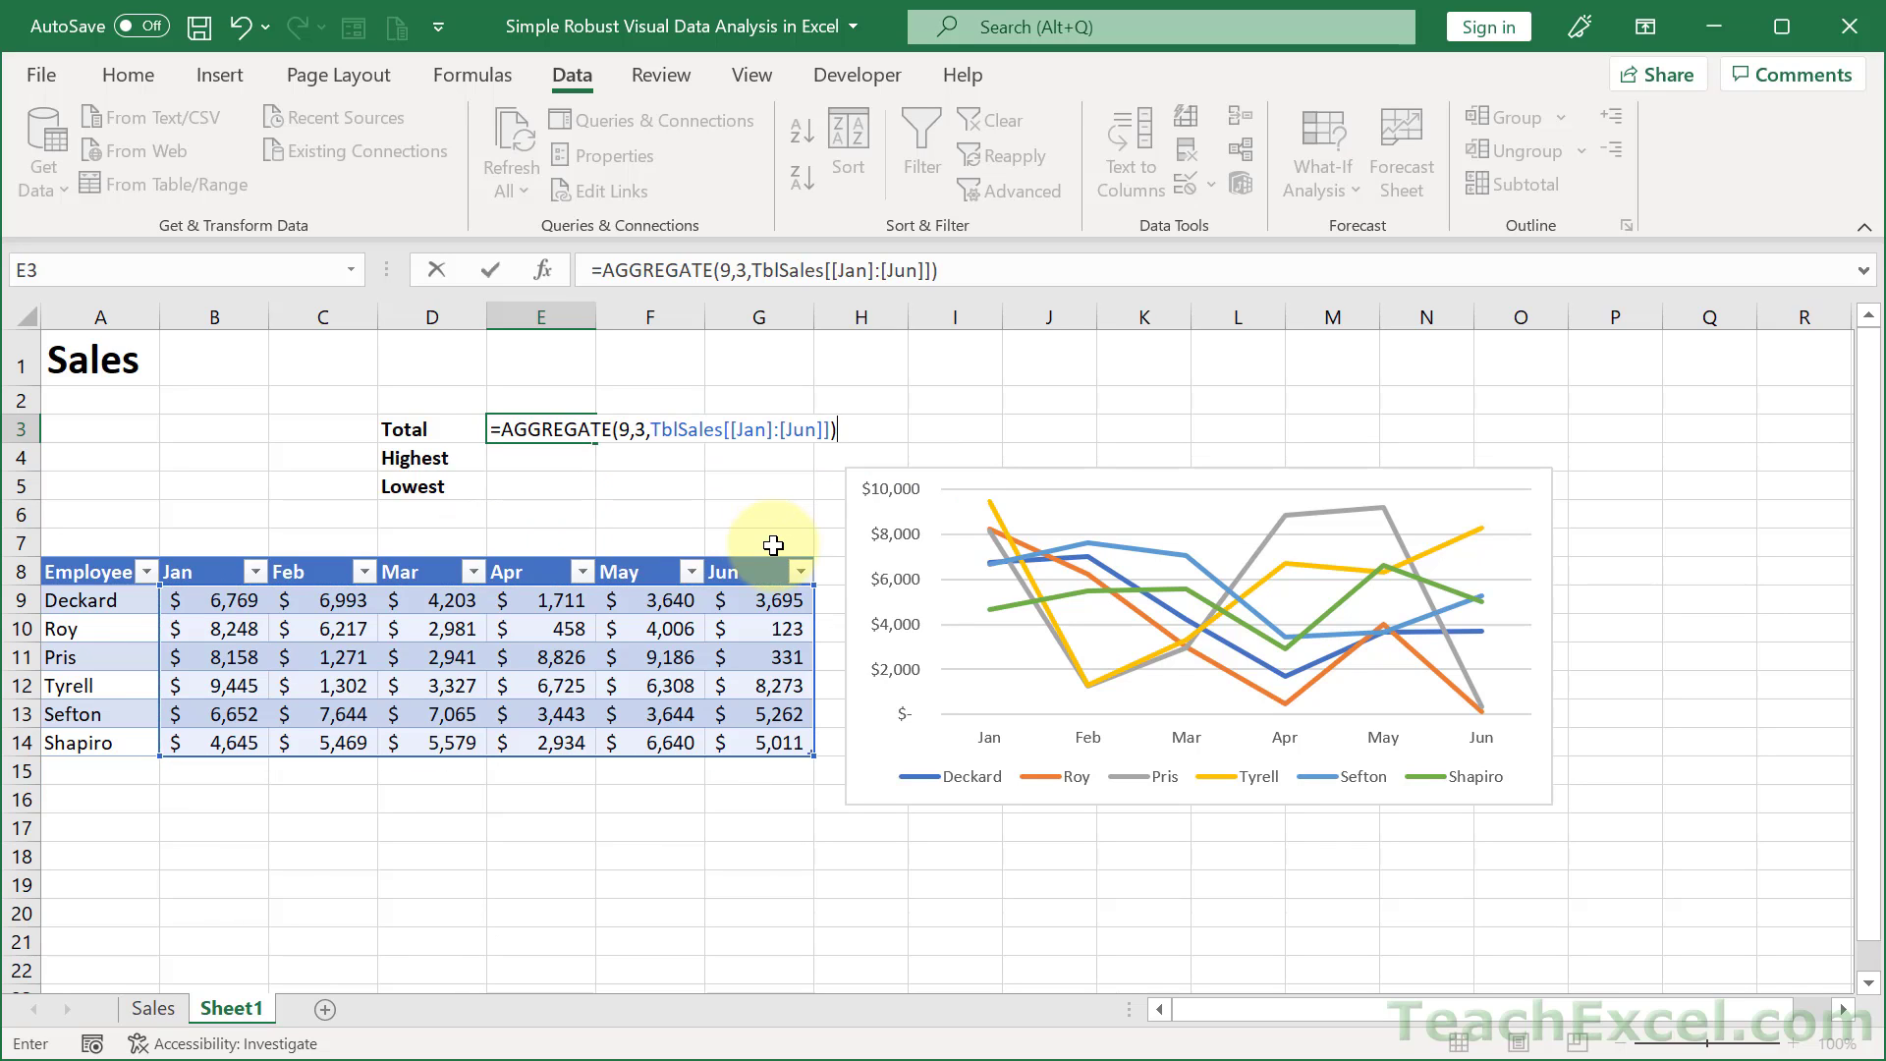
key(Return)
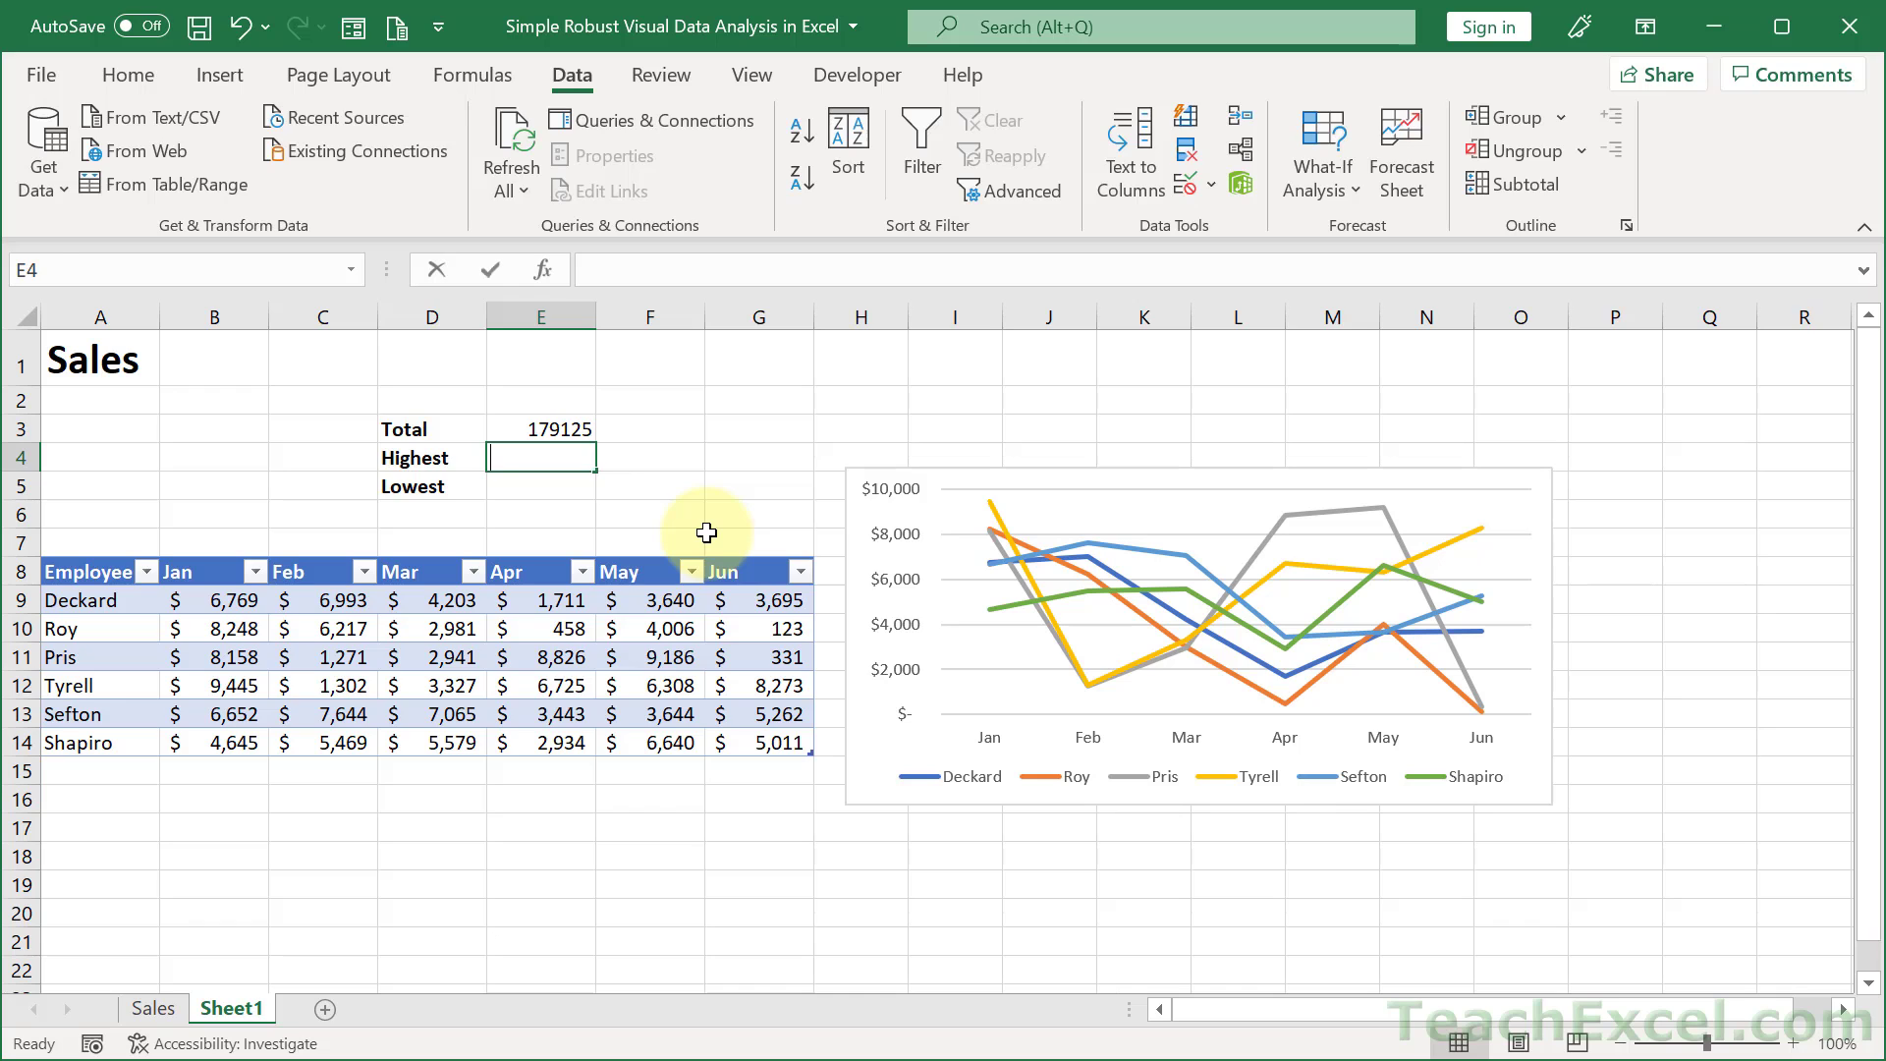
- Enter =AGGREGATE(4,3,TblSales[[Jan]:[Jun]]) in E4 for the Highest value, 9445
text(=agg)
key(Tab)
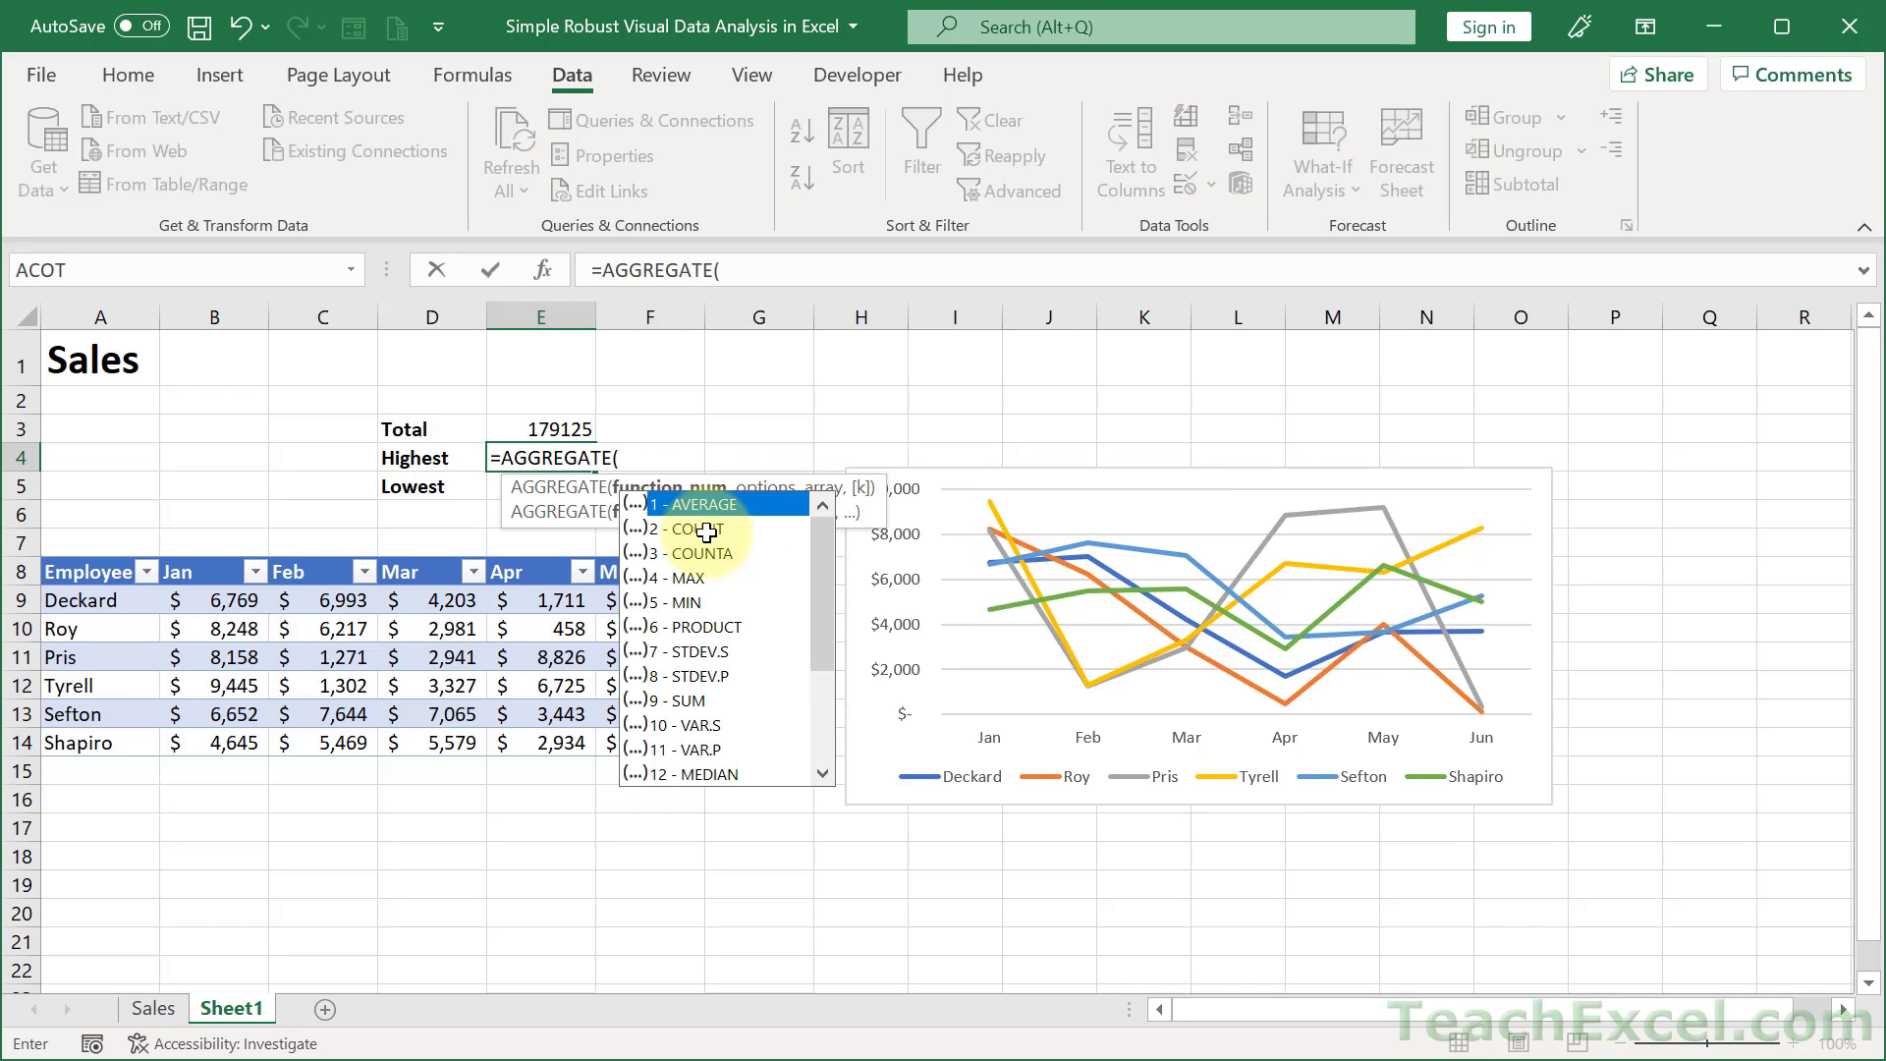
double_click(695, 579)
text(,)
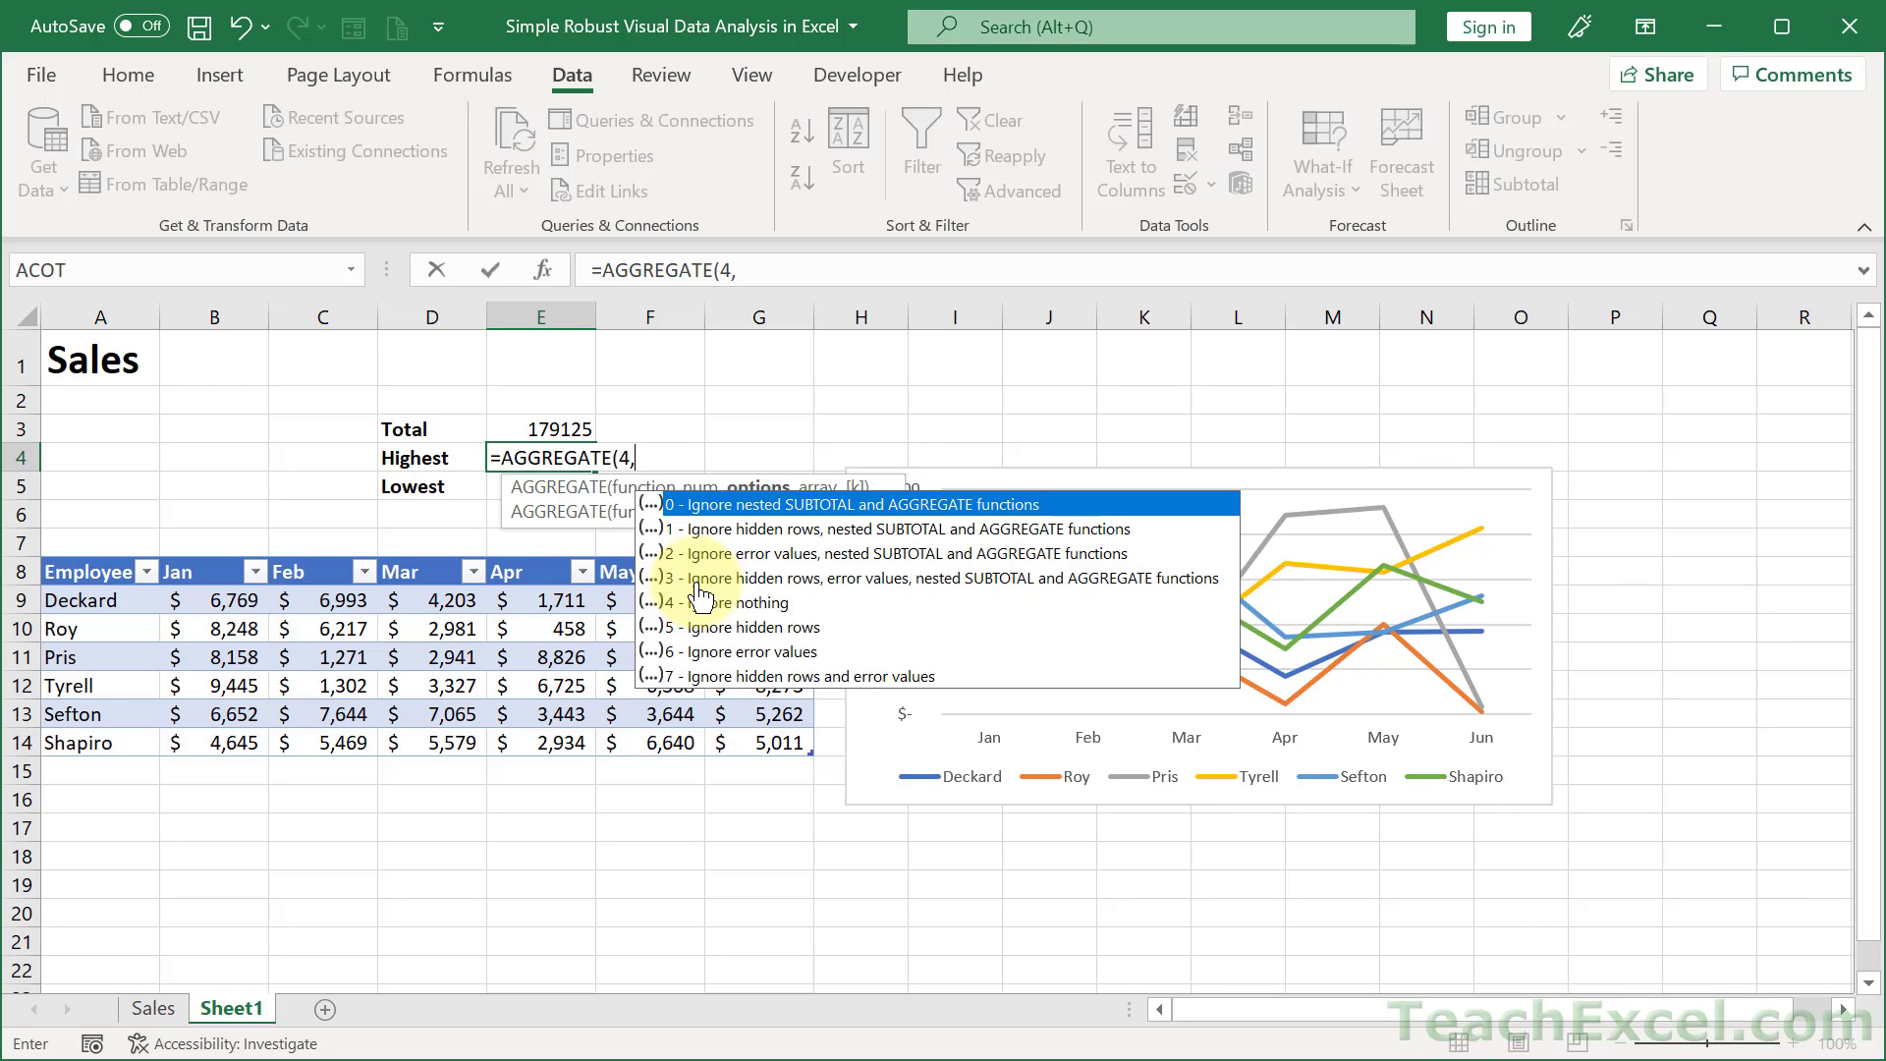
text(3,)
click(211, 597)
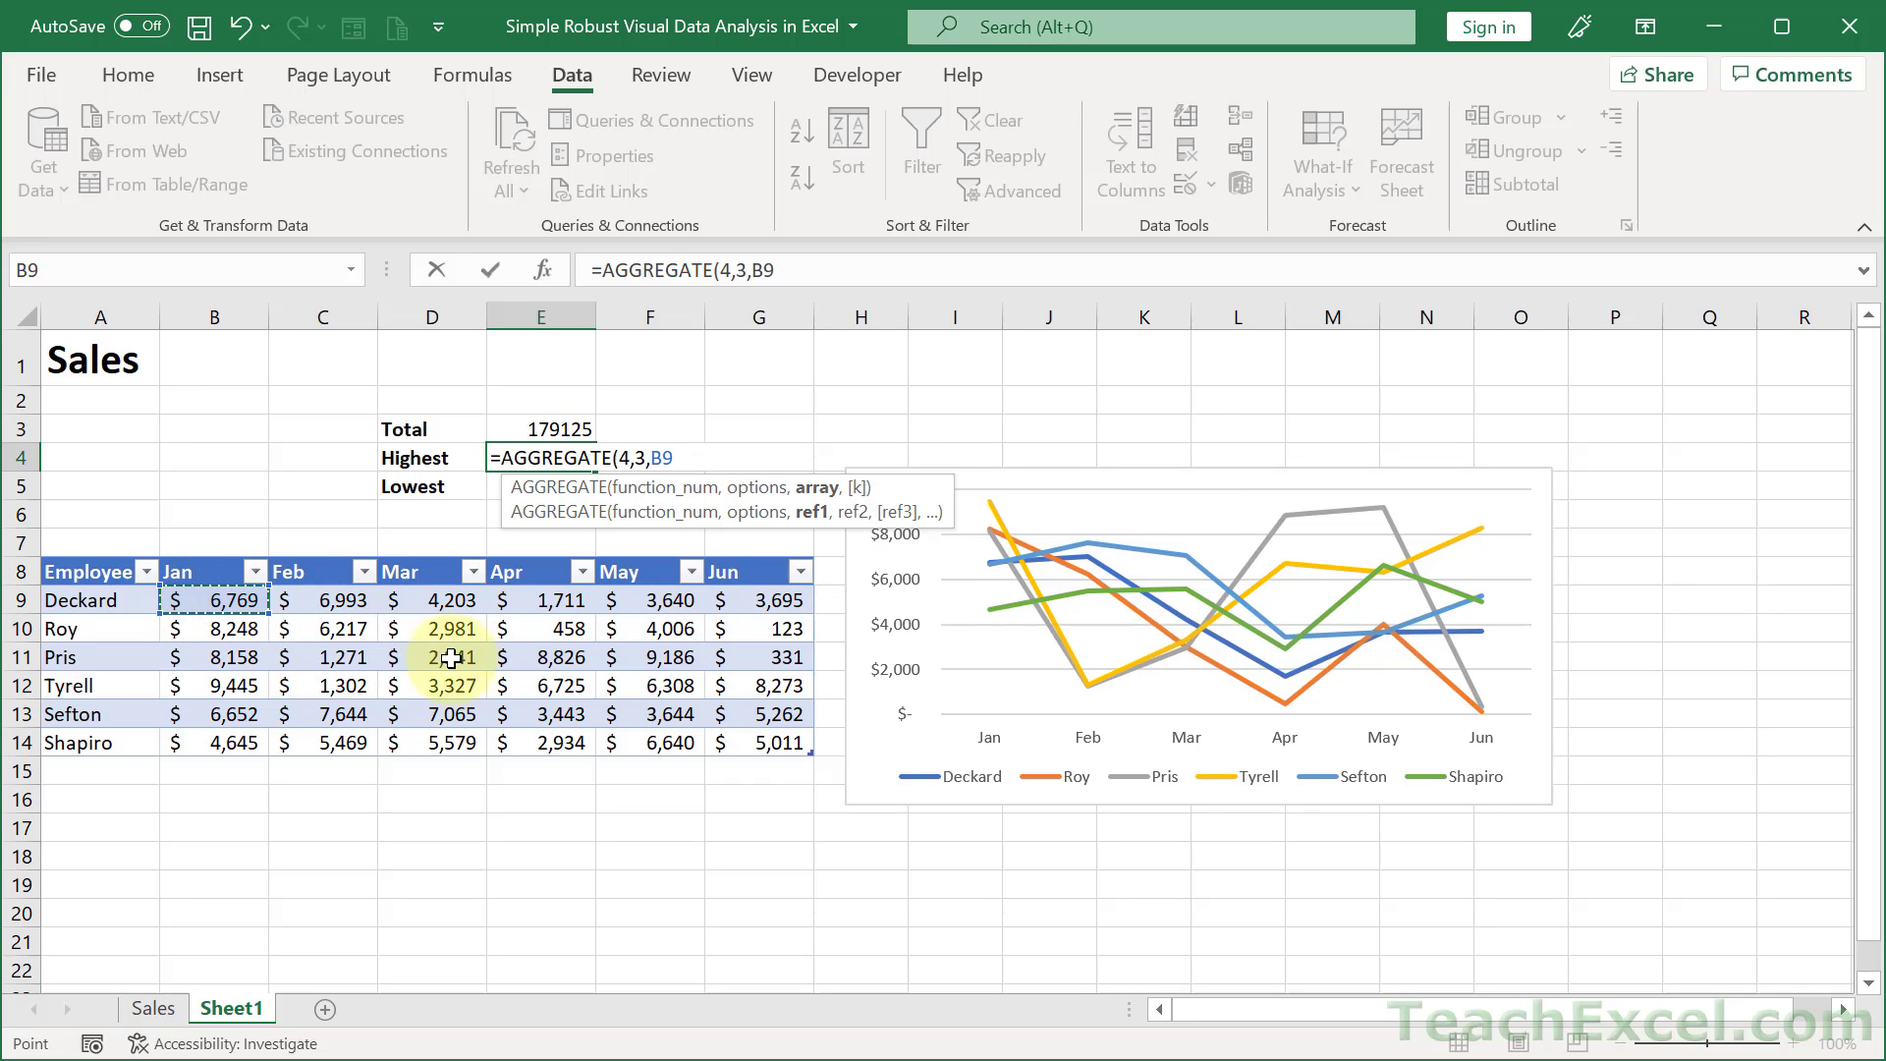
drag(450, 658, 757, 744)
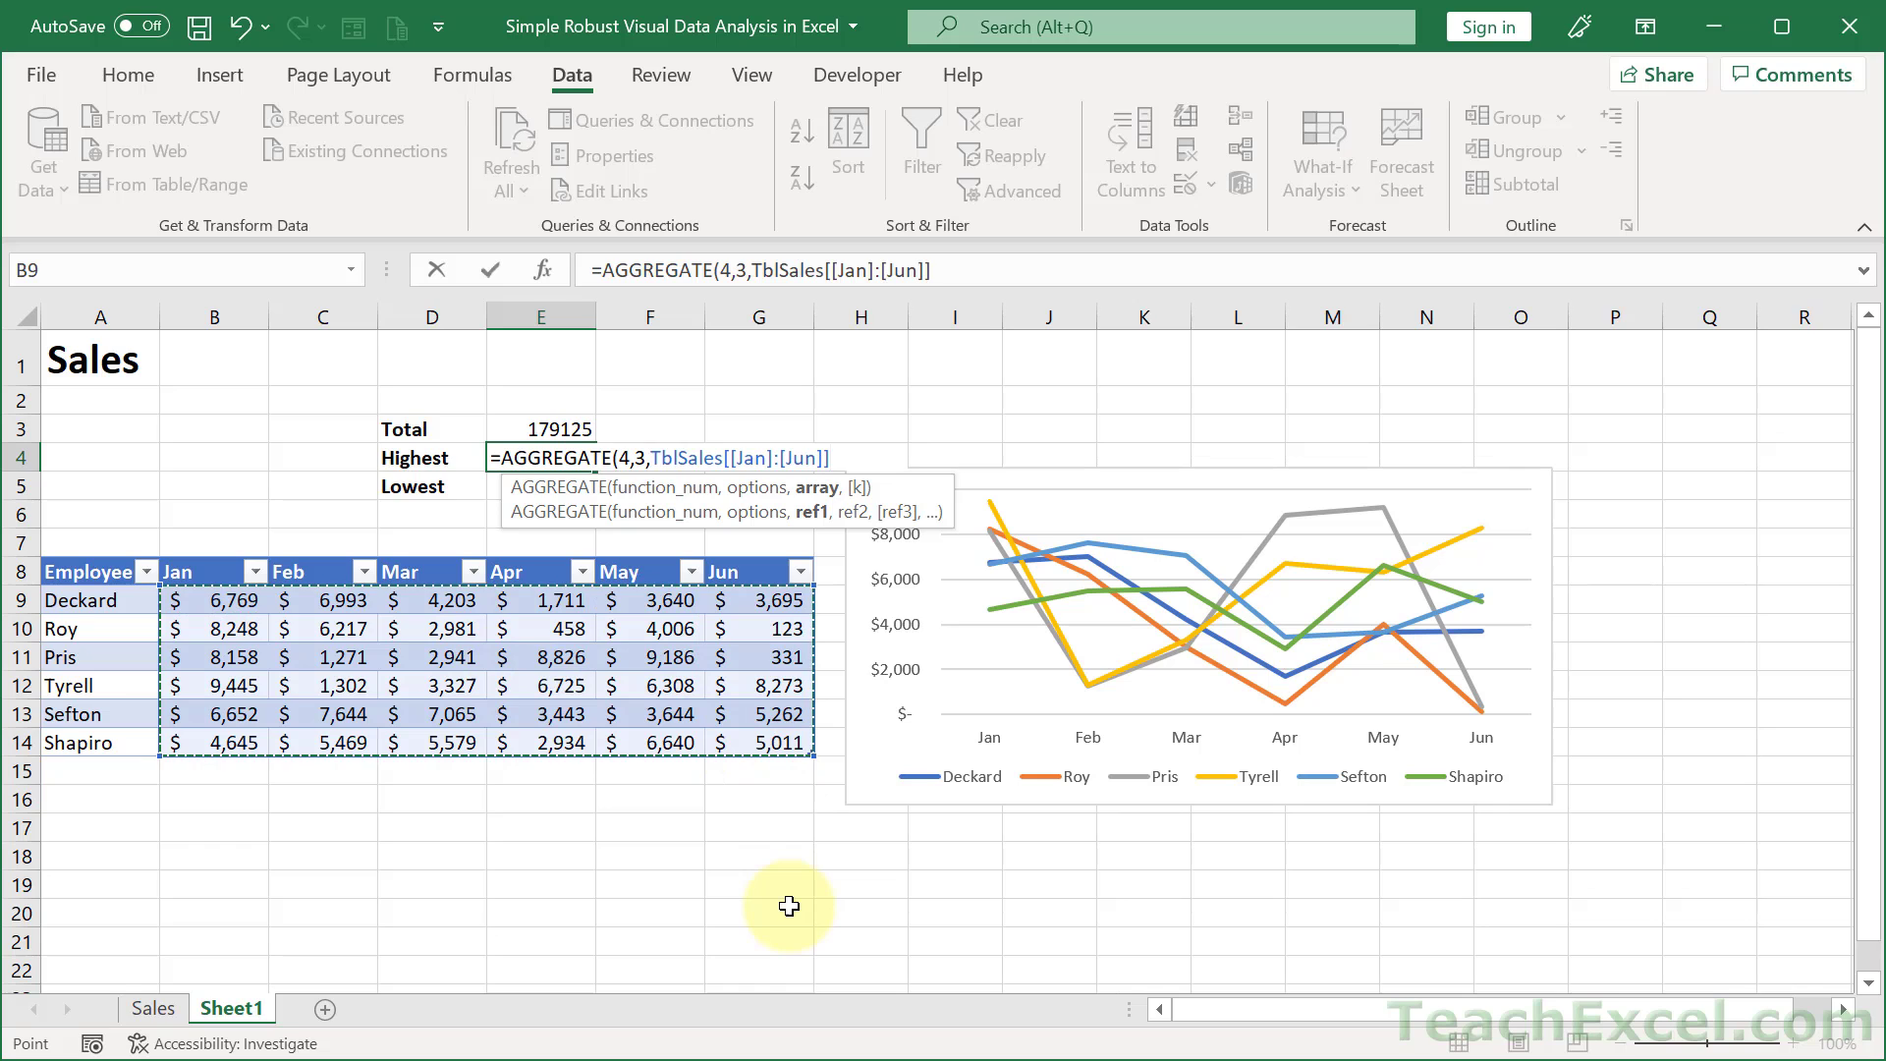
key(Return)
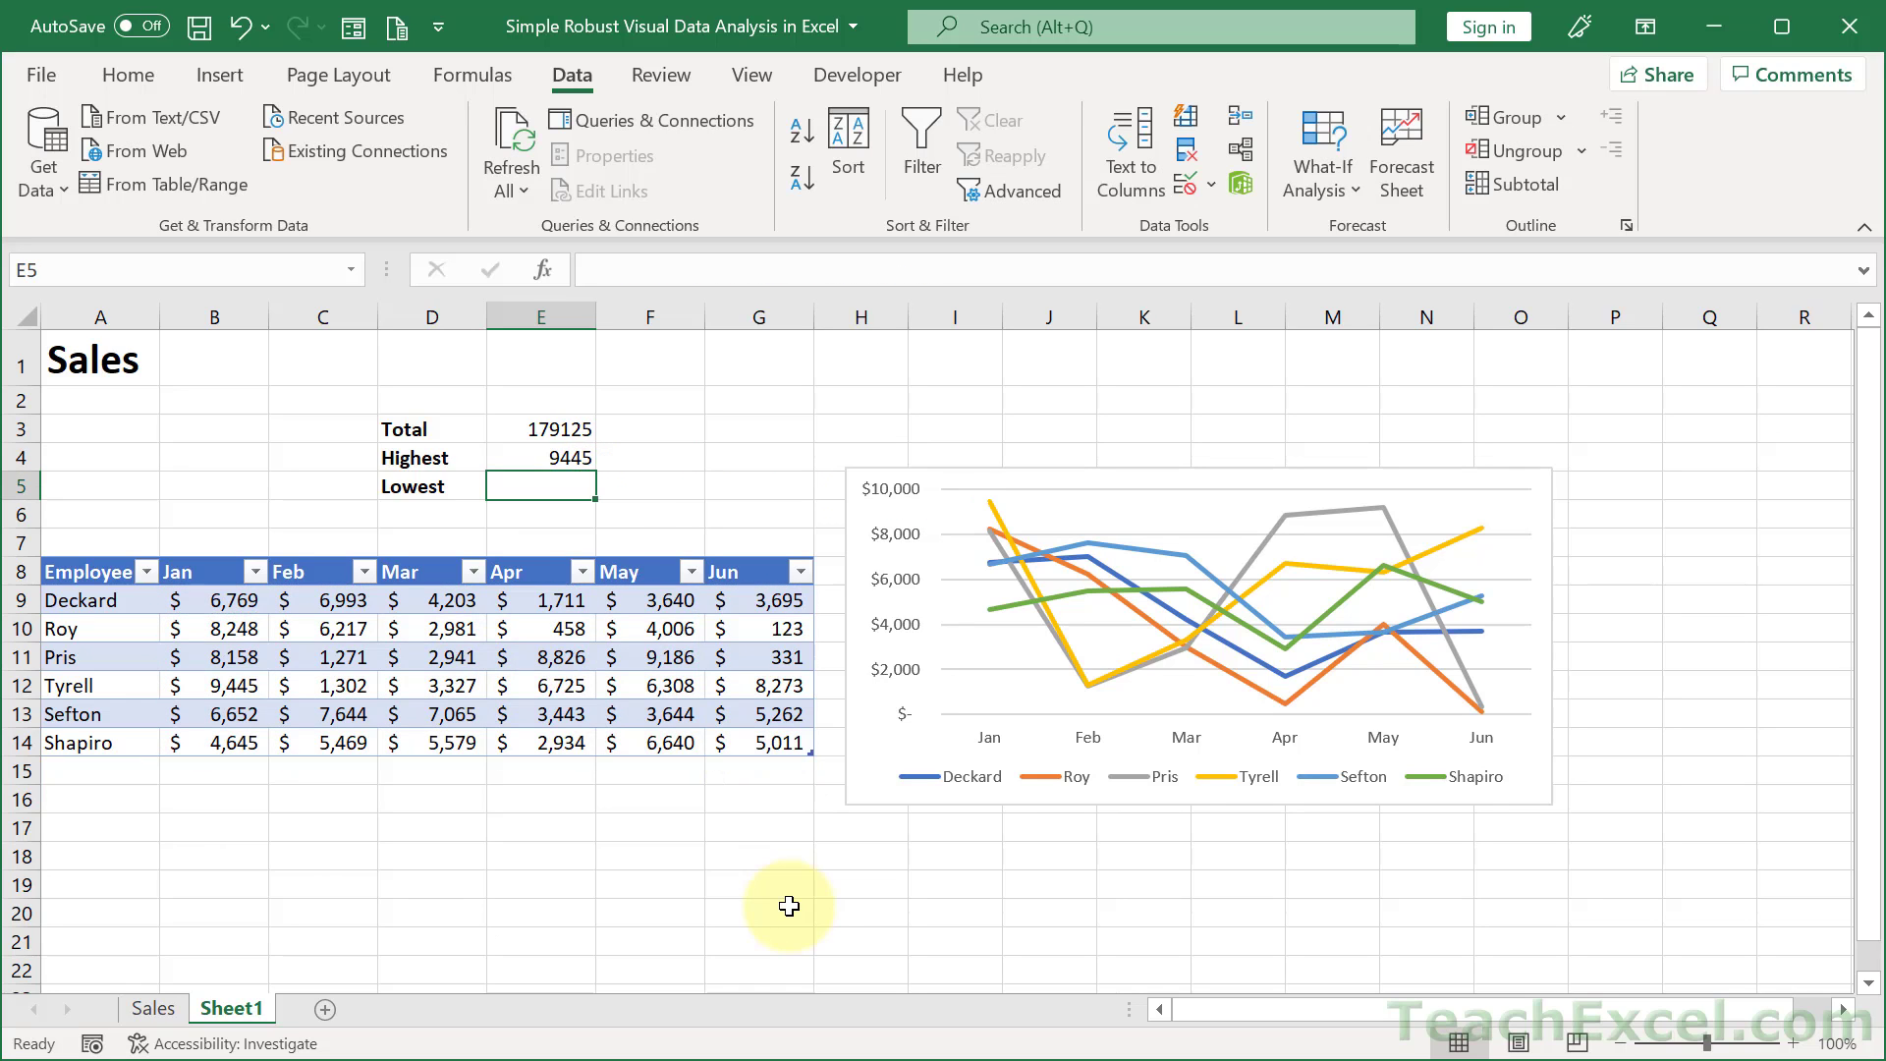
- Enter =AGGREGATE(5,3,TblSales[[Jan]:[Jun]]) in E5 for the Lowest value, 123
text(=agg)
key(Tab)
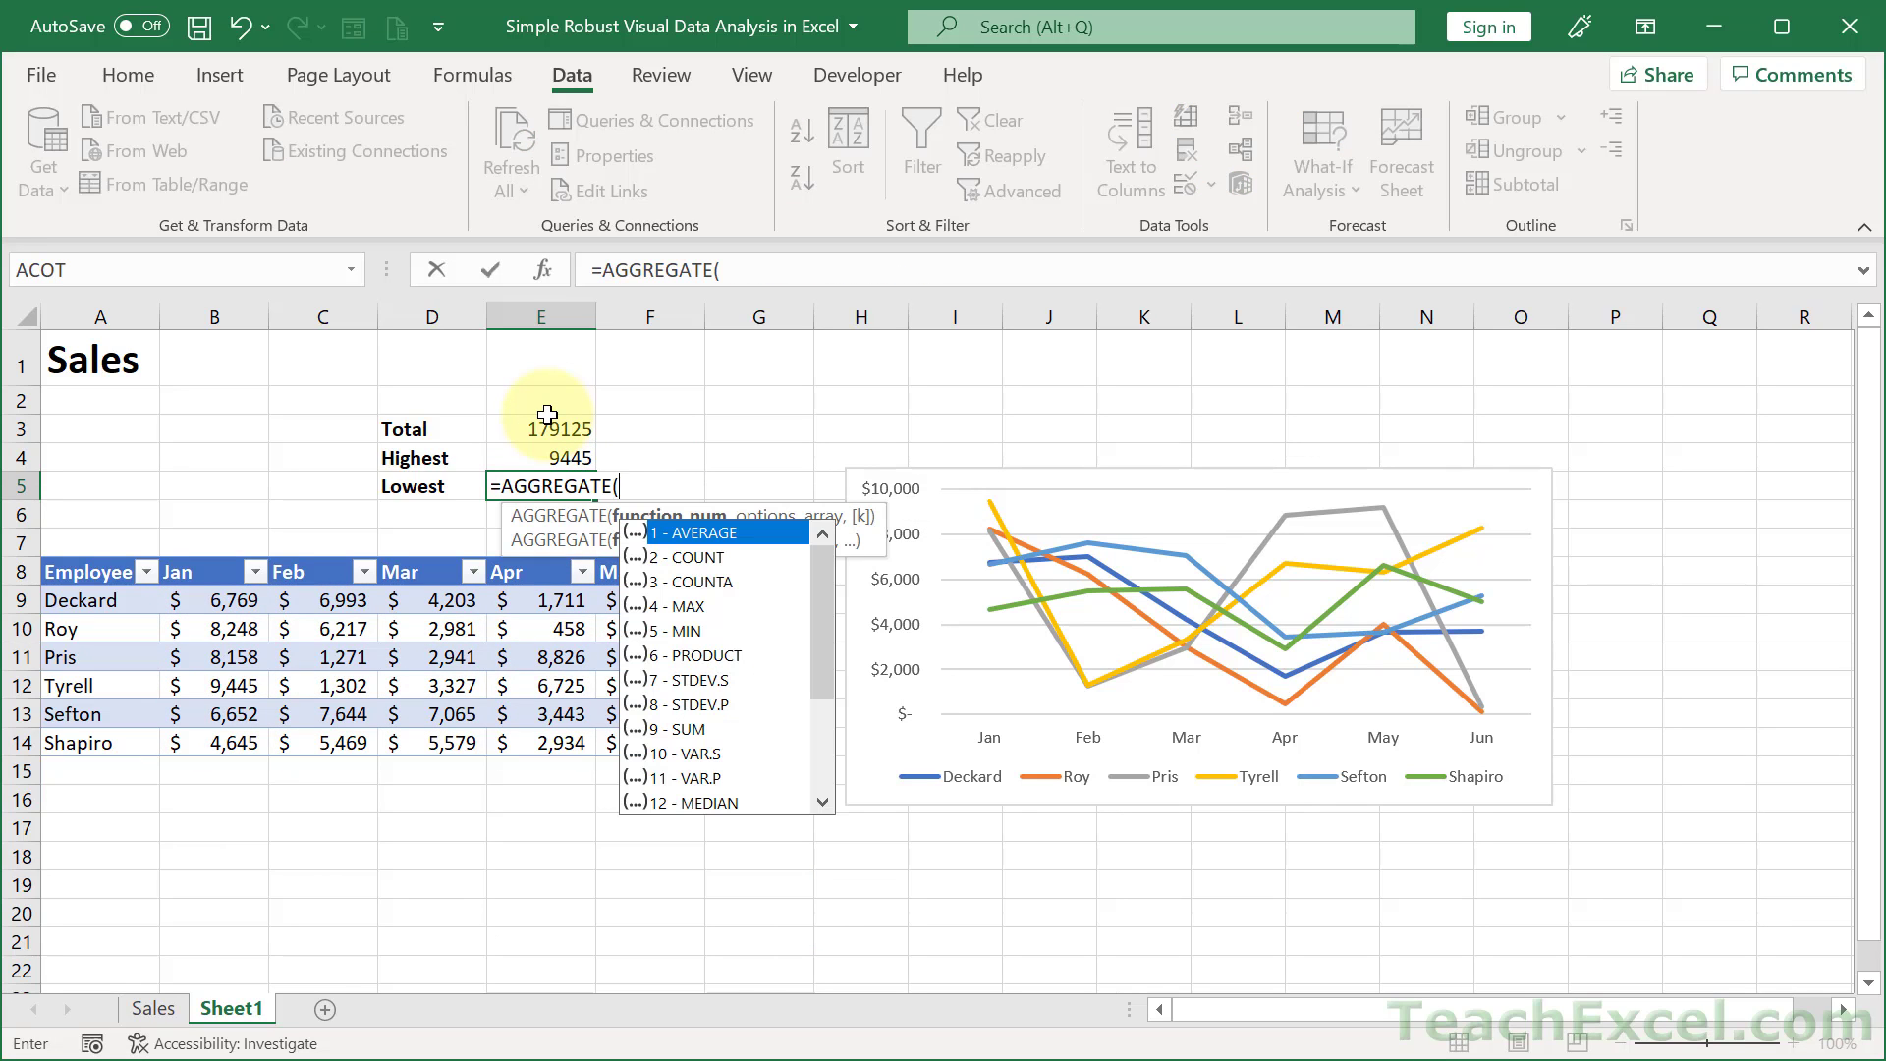
double_click(688, 629)
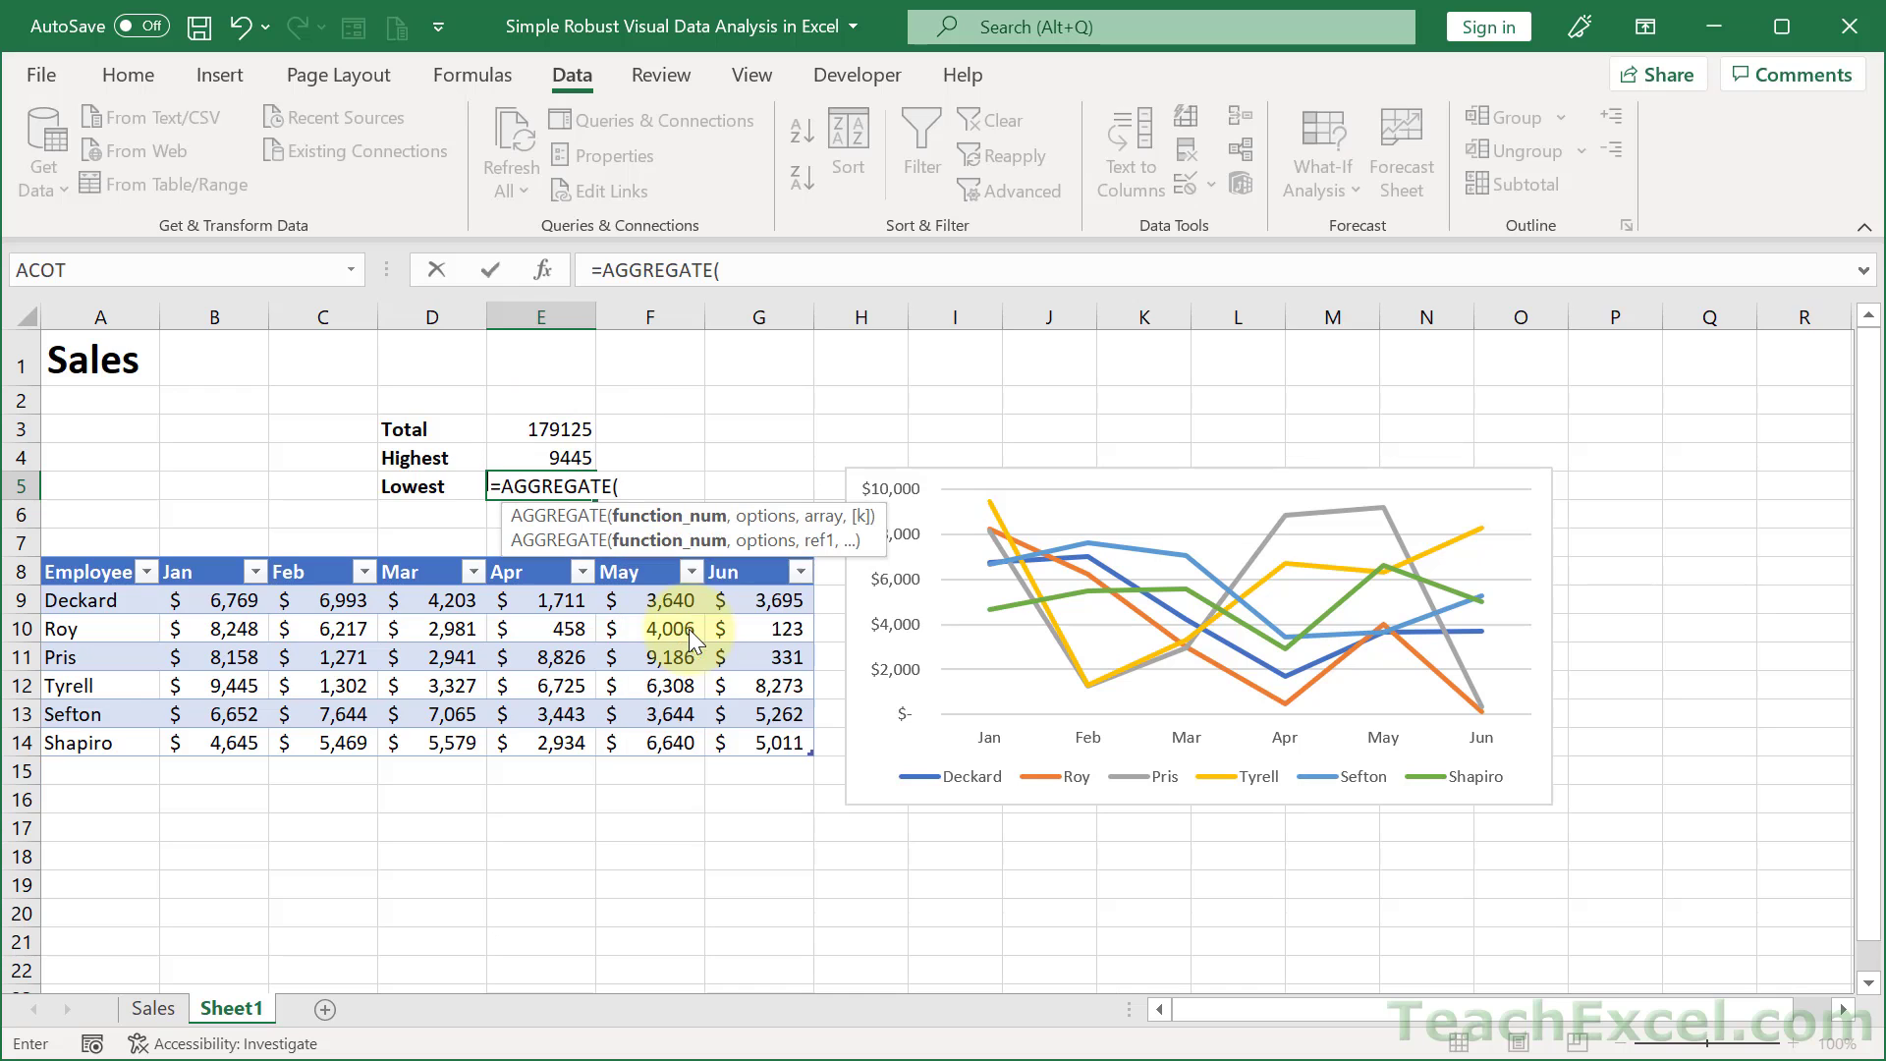
text(,3,)
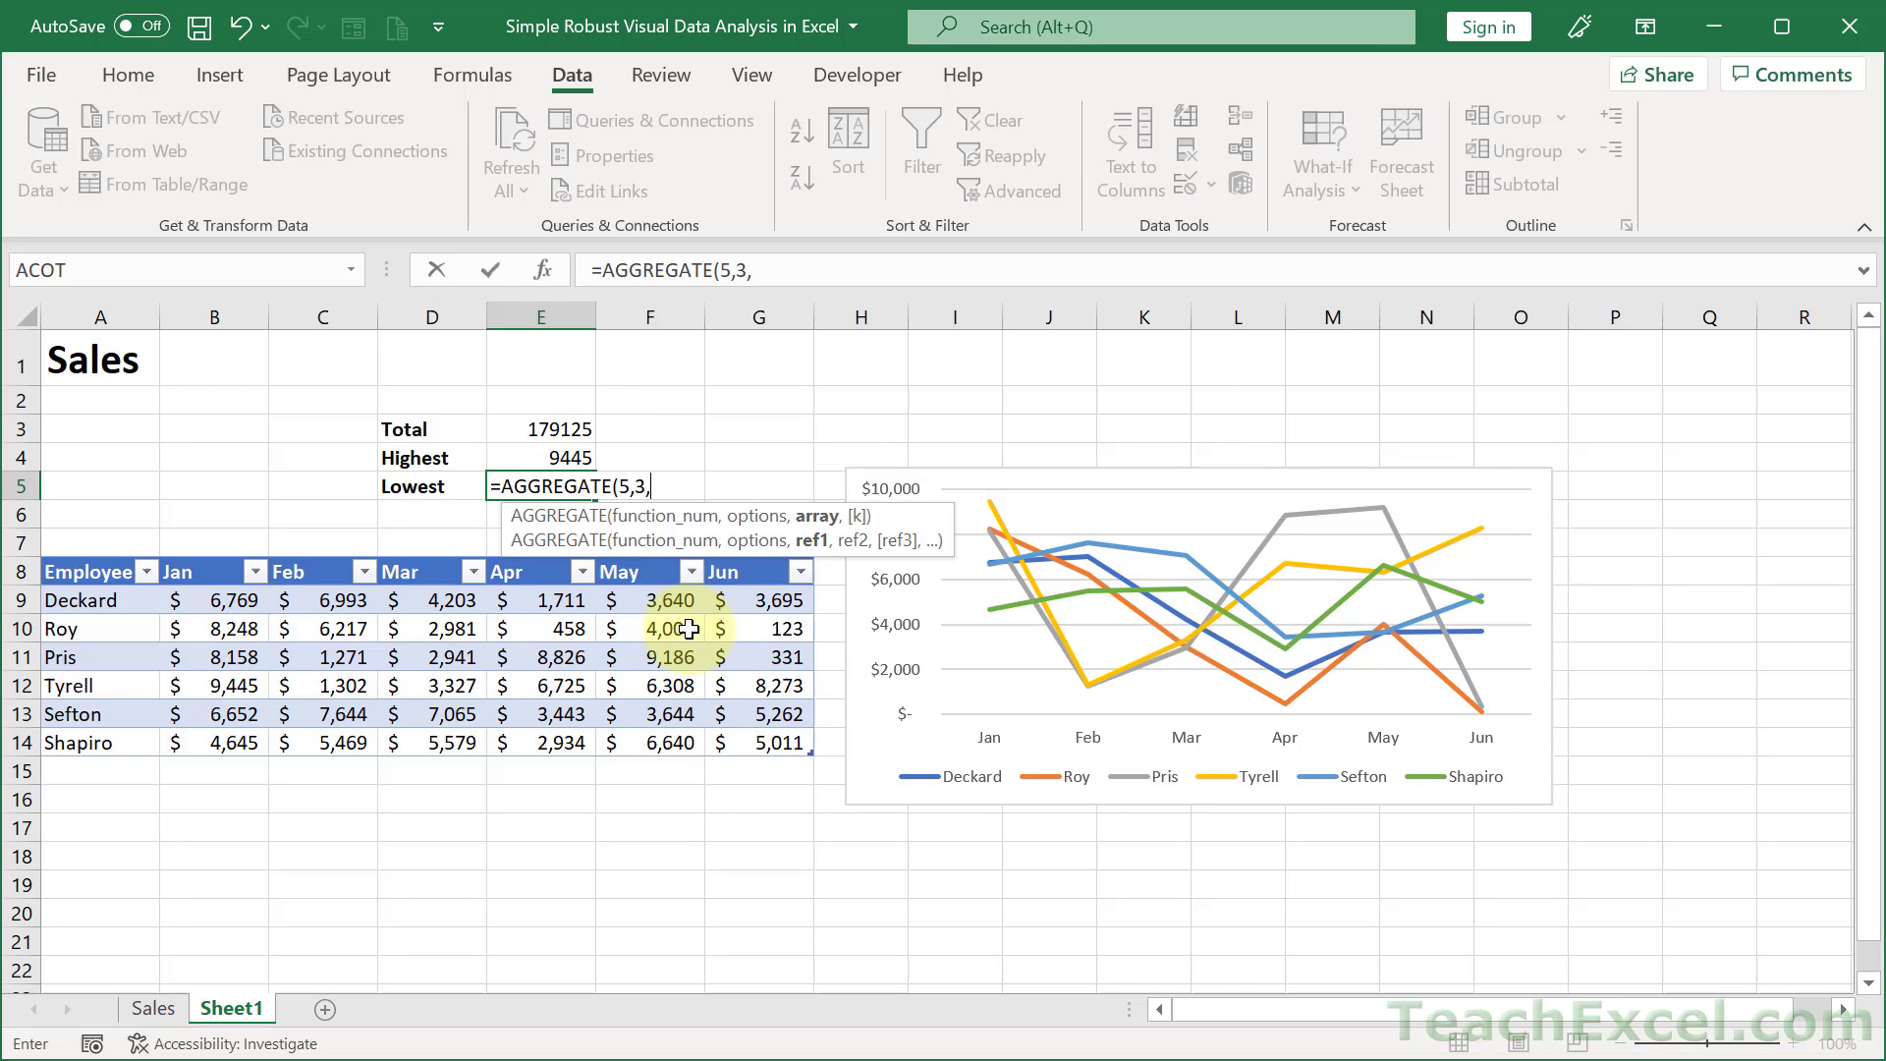
click(236, 597)
drag(835, 765, 770, 745)
key(Return)
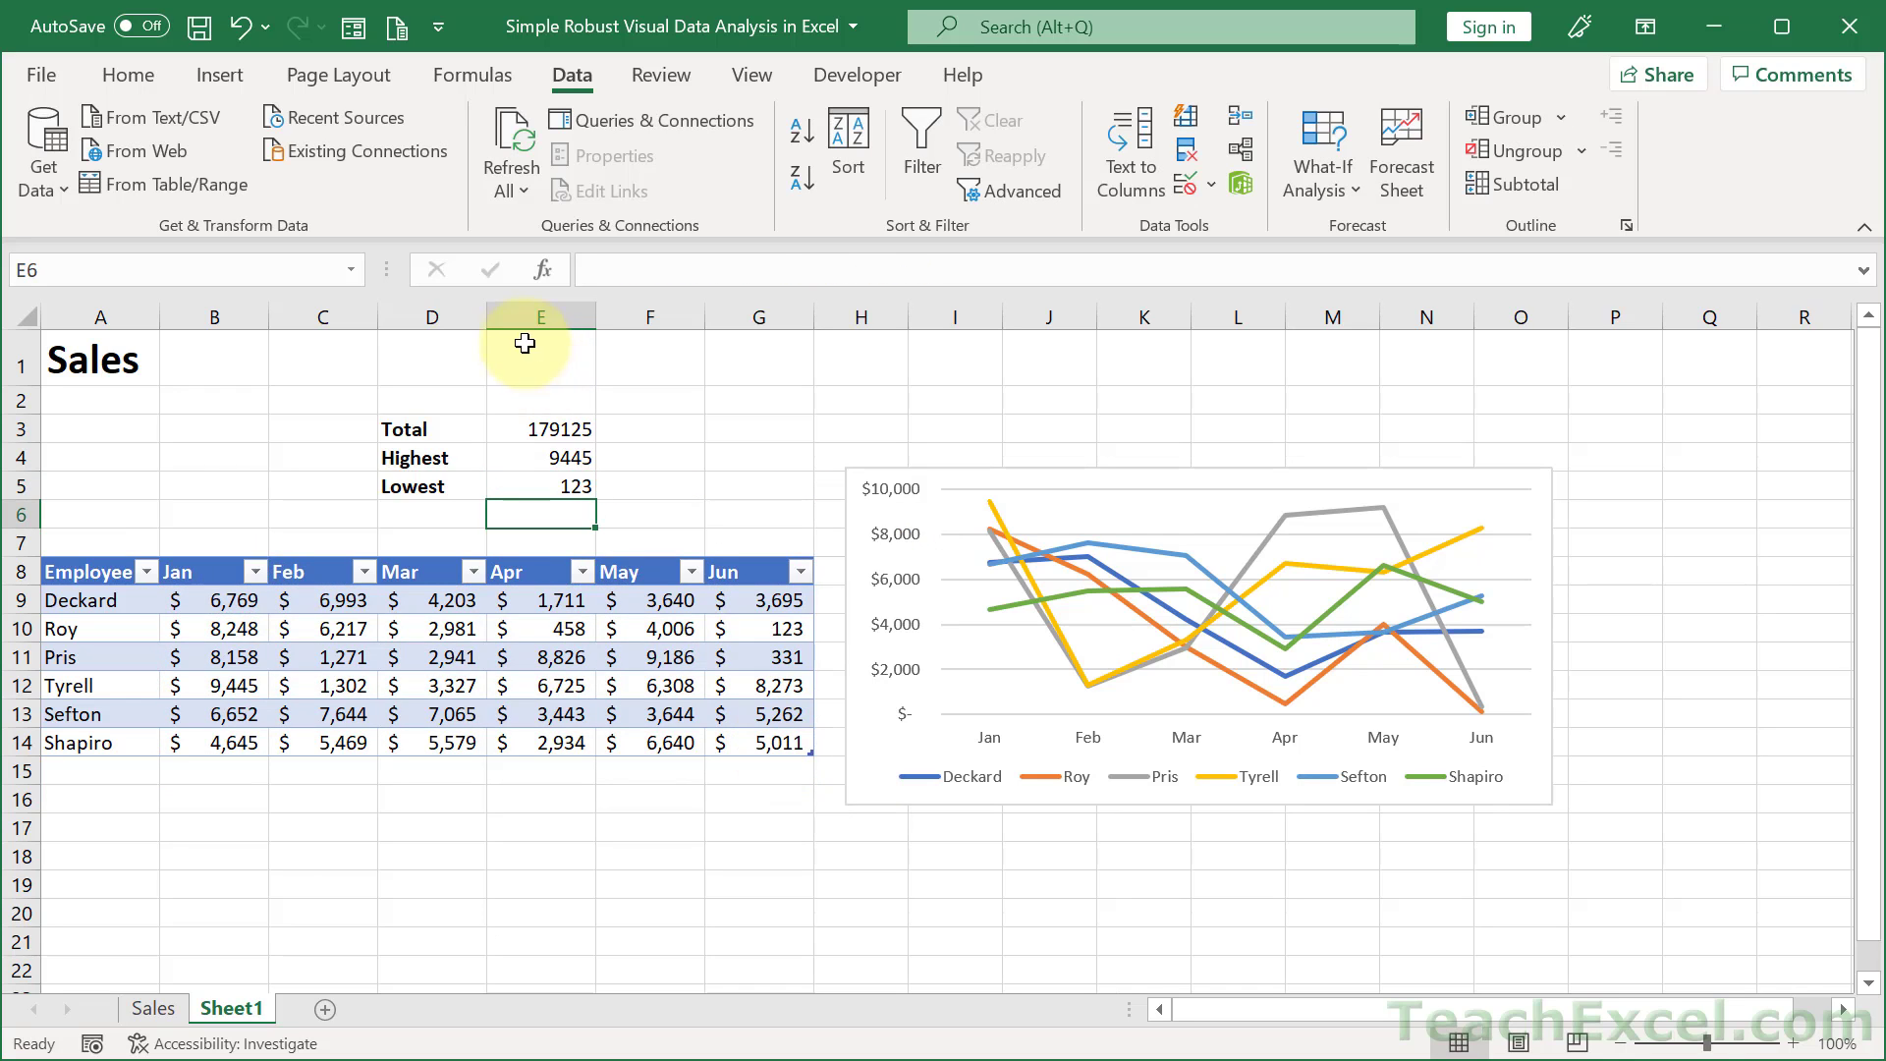
drag(530, 429, 550, 485)
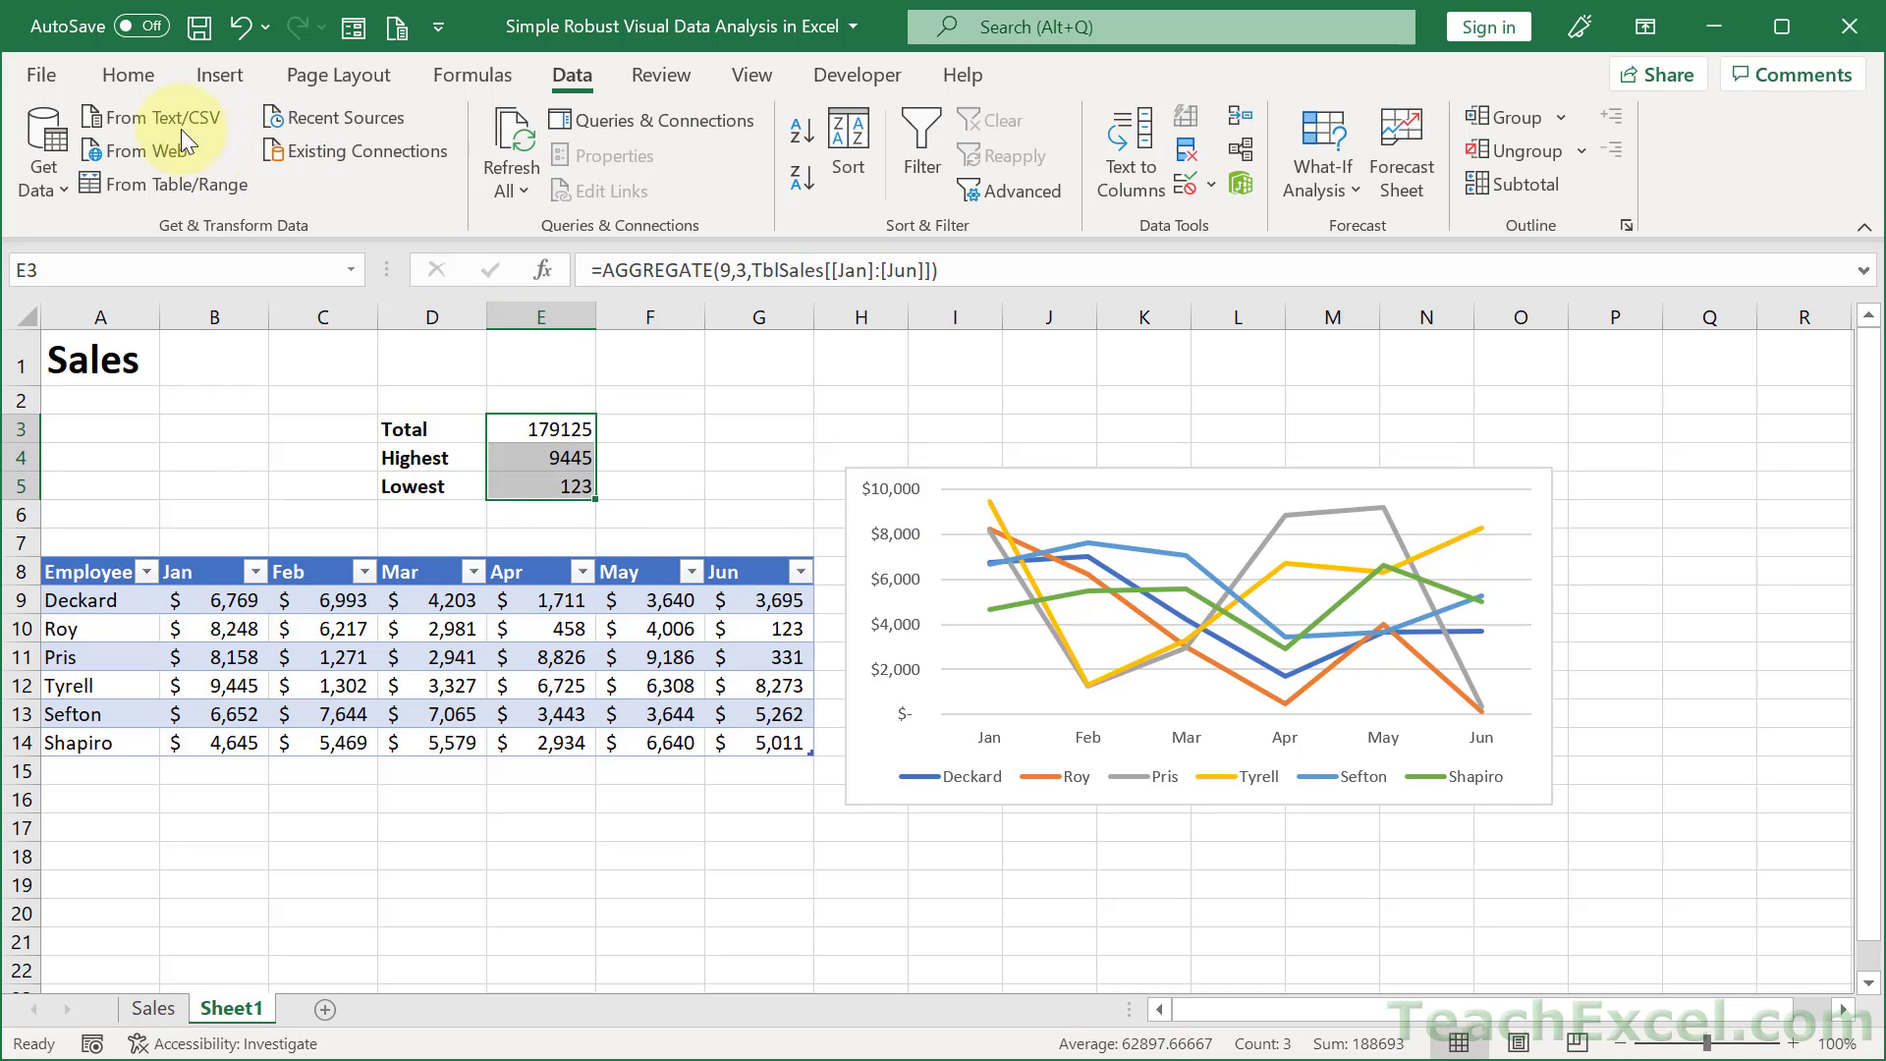
click(145, 85)
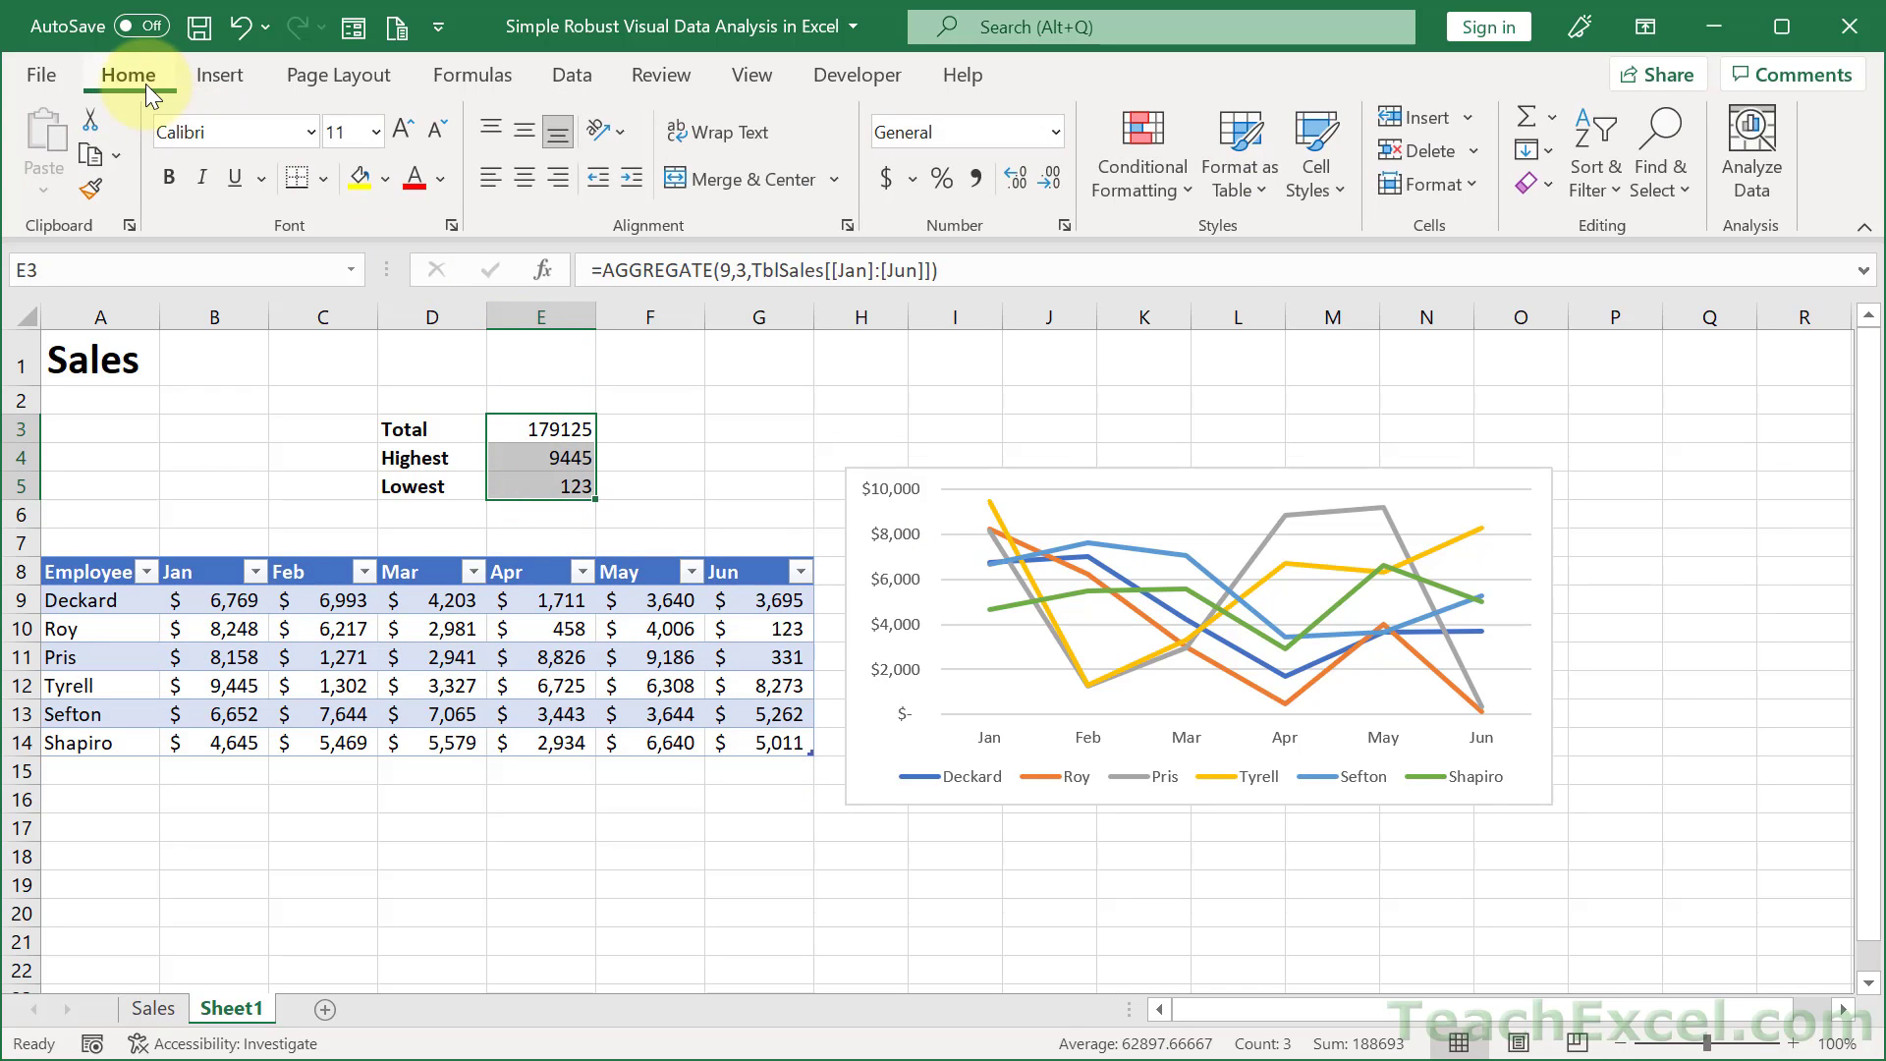
- Format E3:E5 as whole-dollar Accounting values and shift the summary block into E3:F5
click(886, 183)
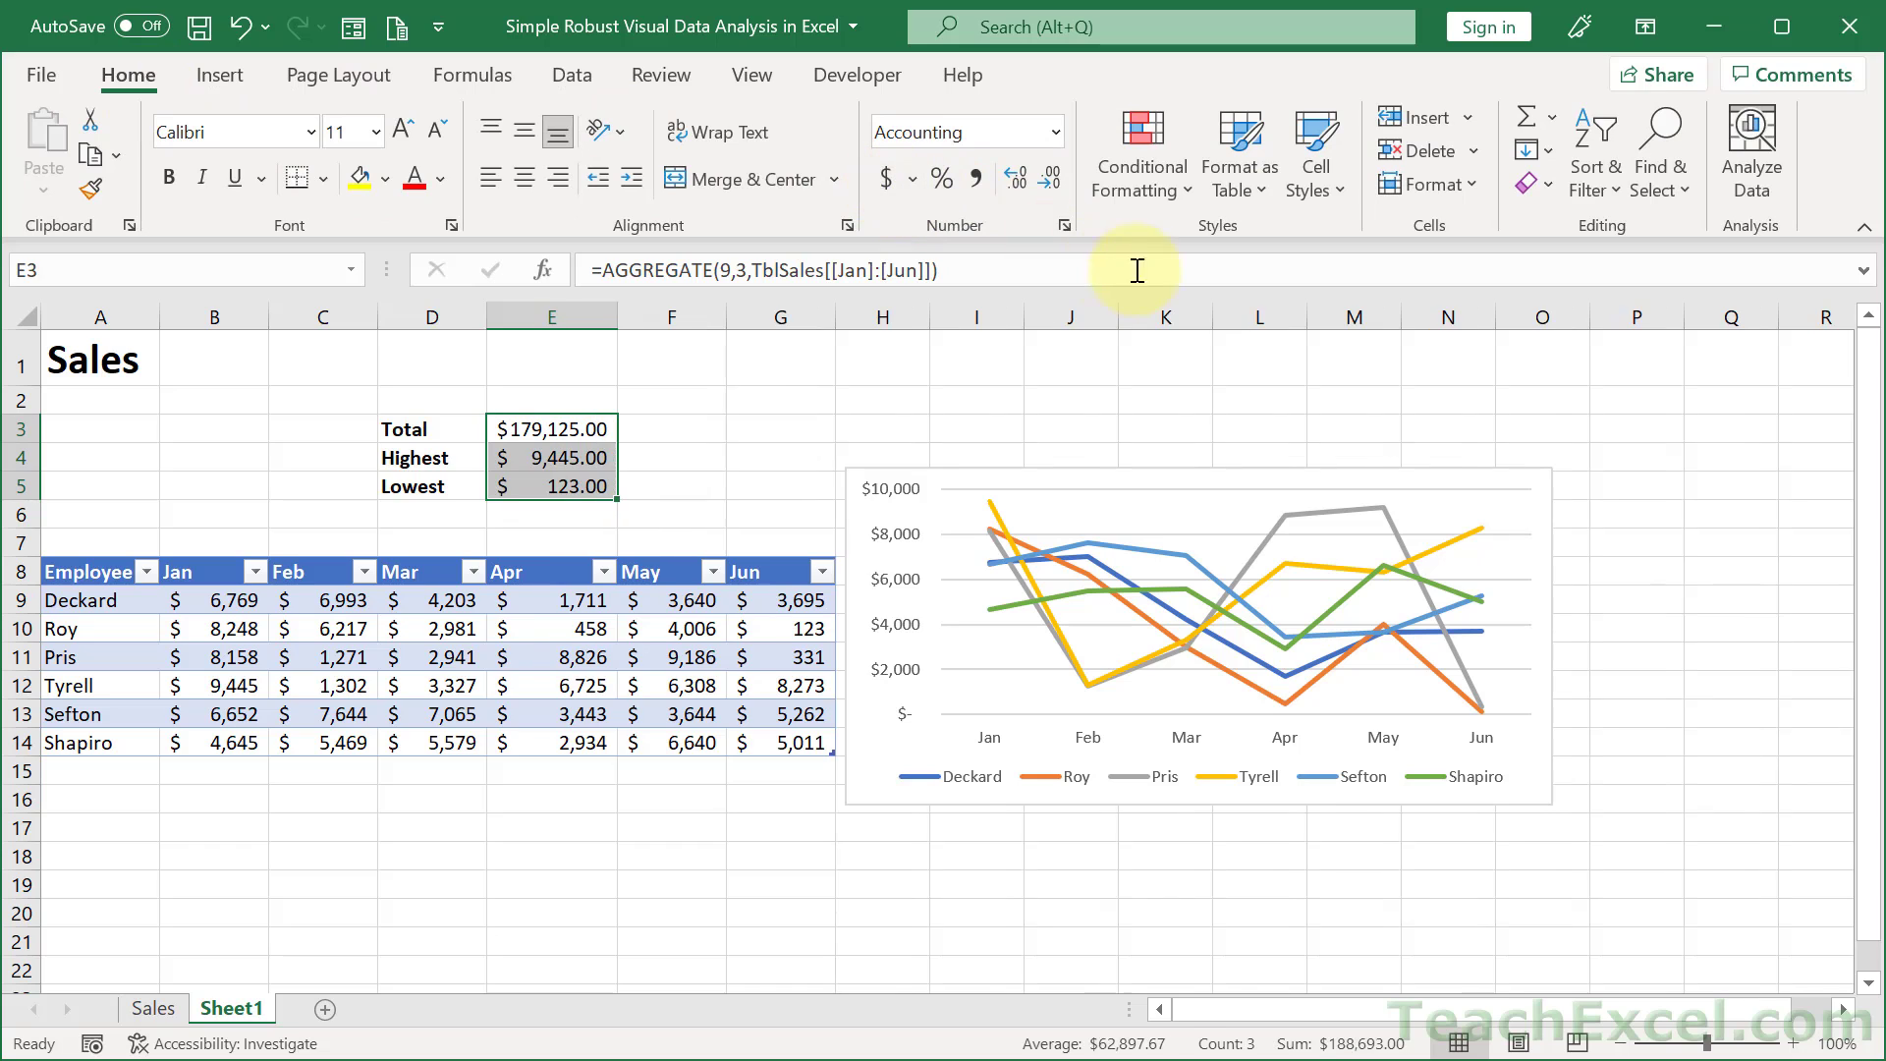
click(1051, 174)
click(1051, 174)
click(686, 358)
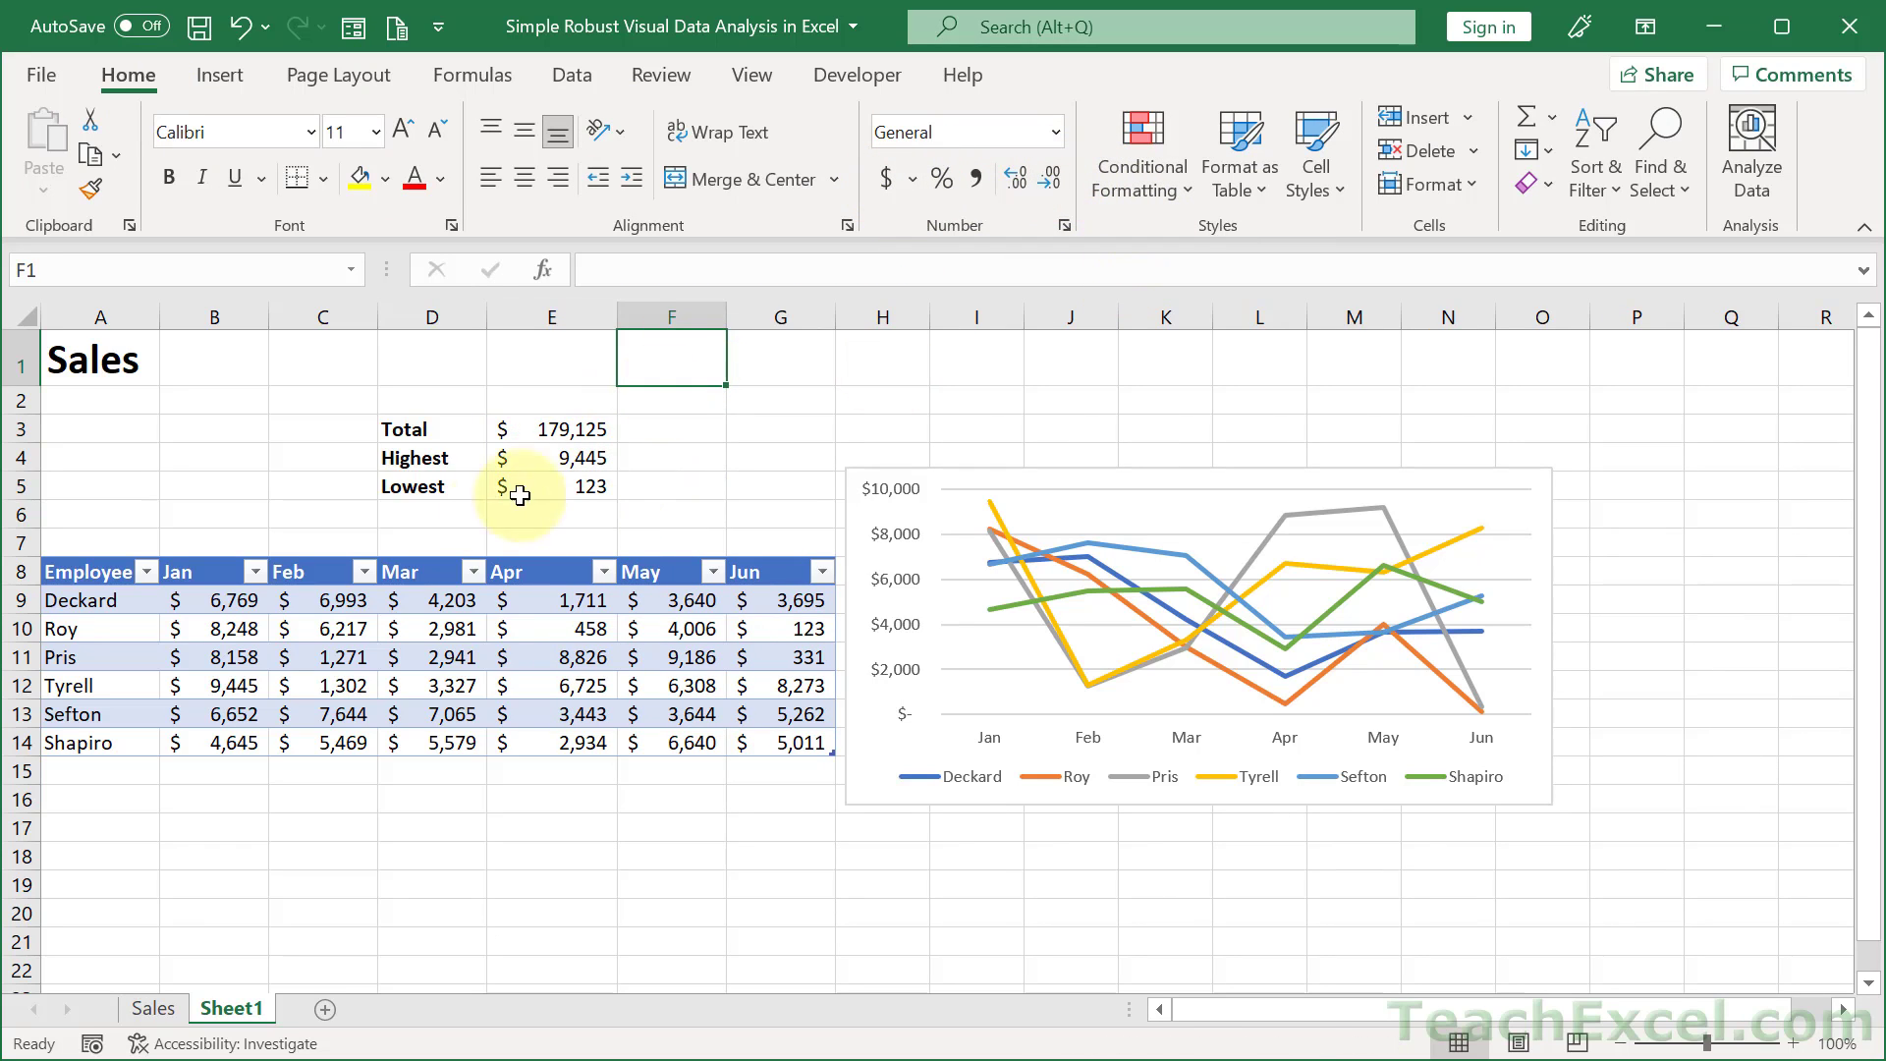
drag(409, 430, 692, 487)
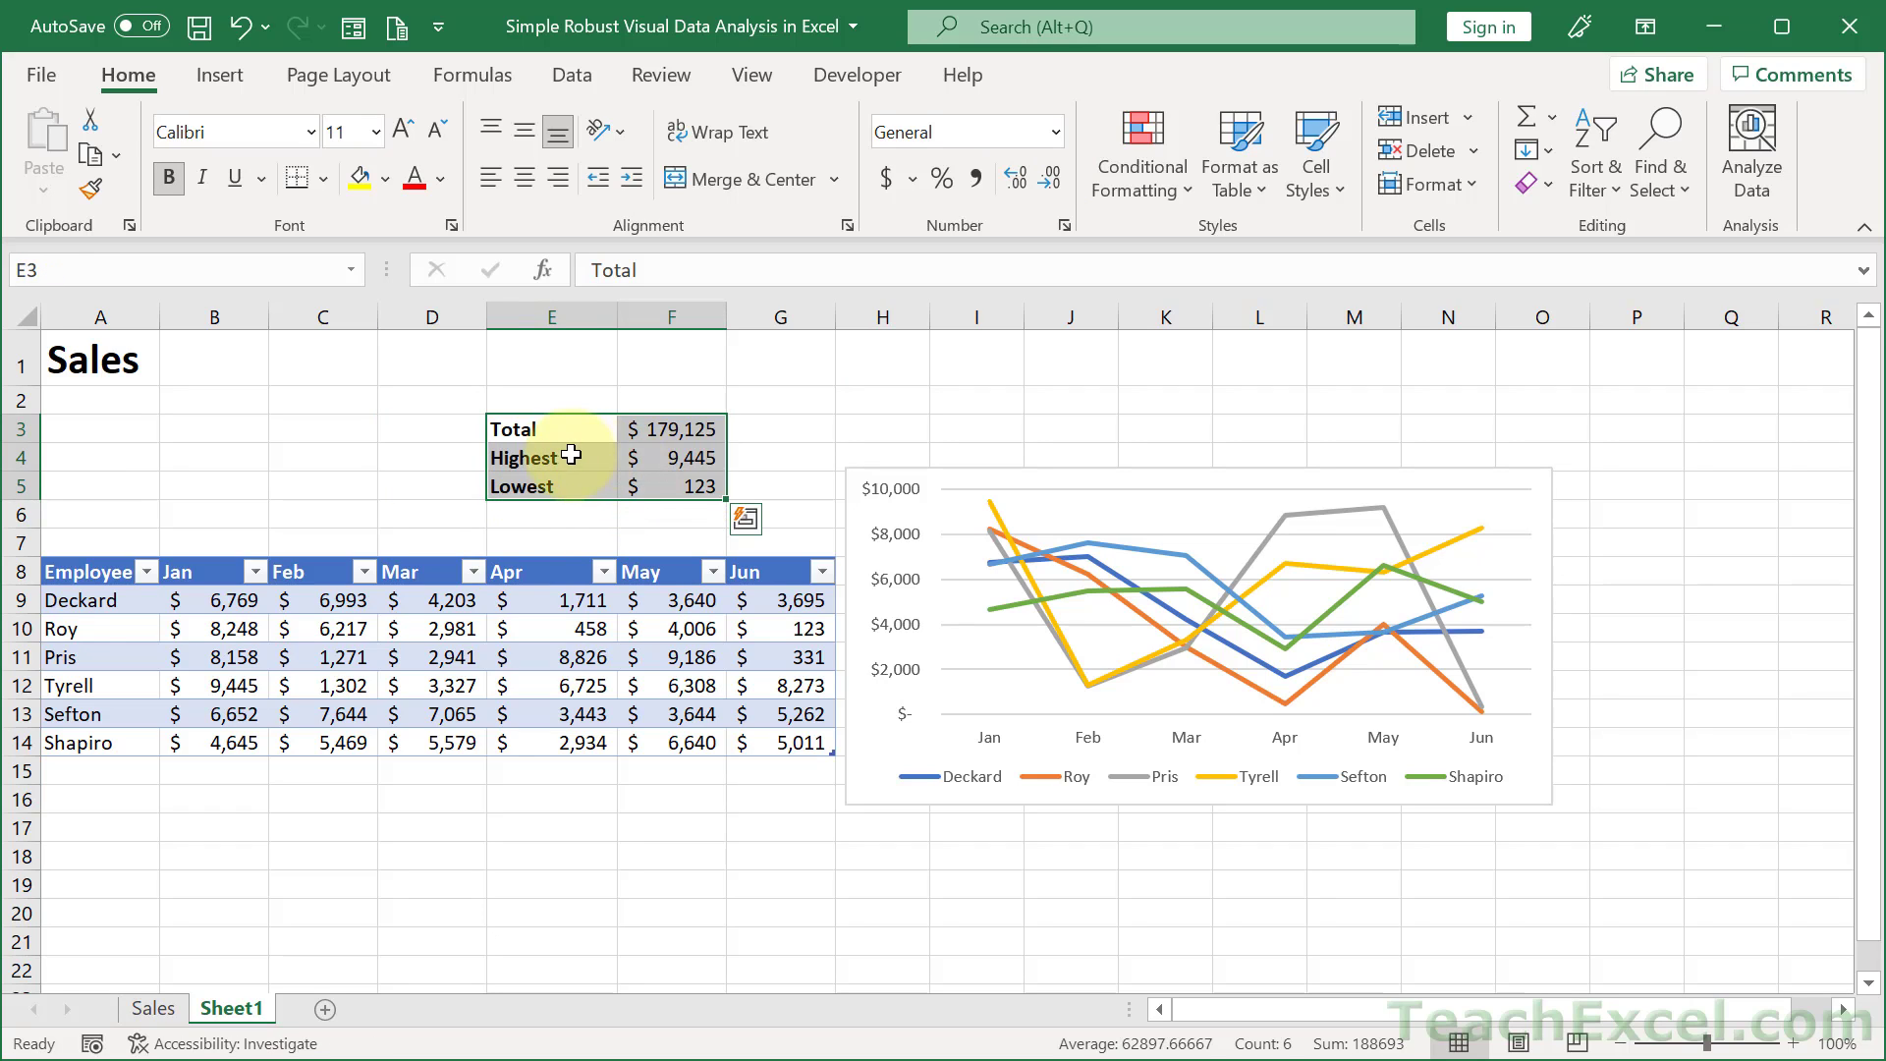
click(565, 457)
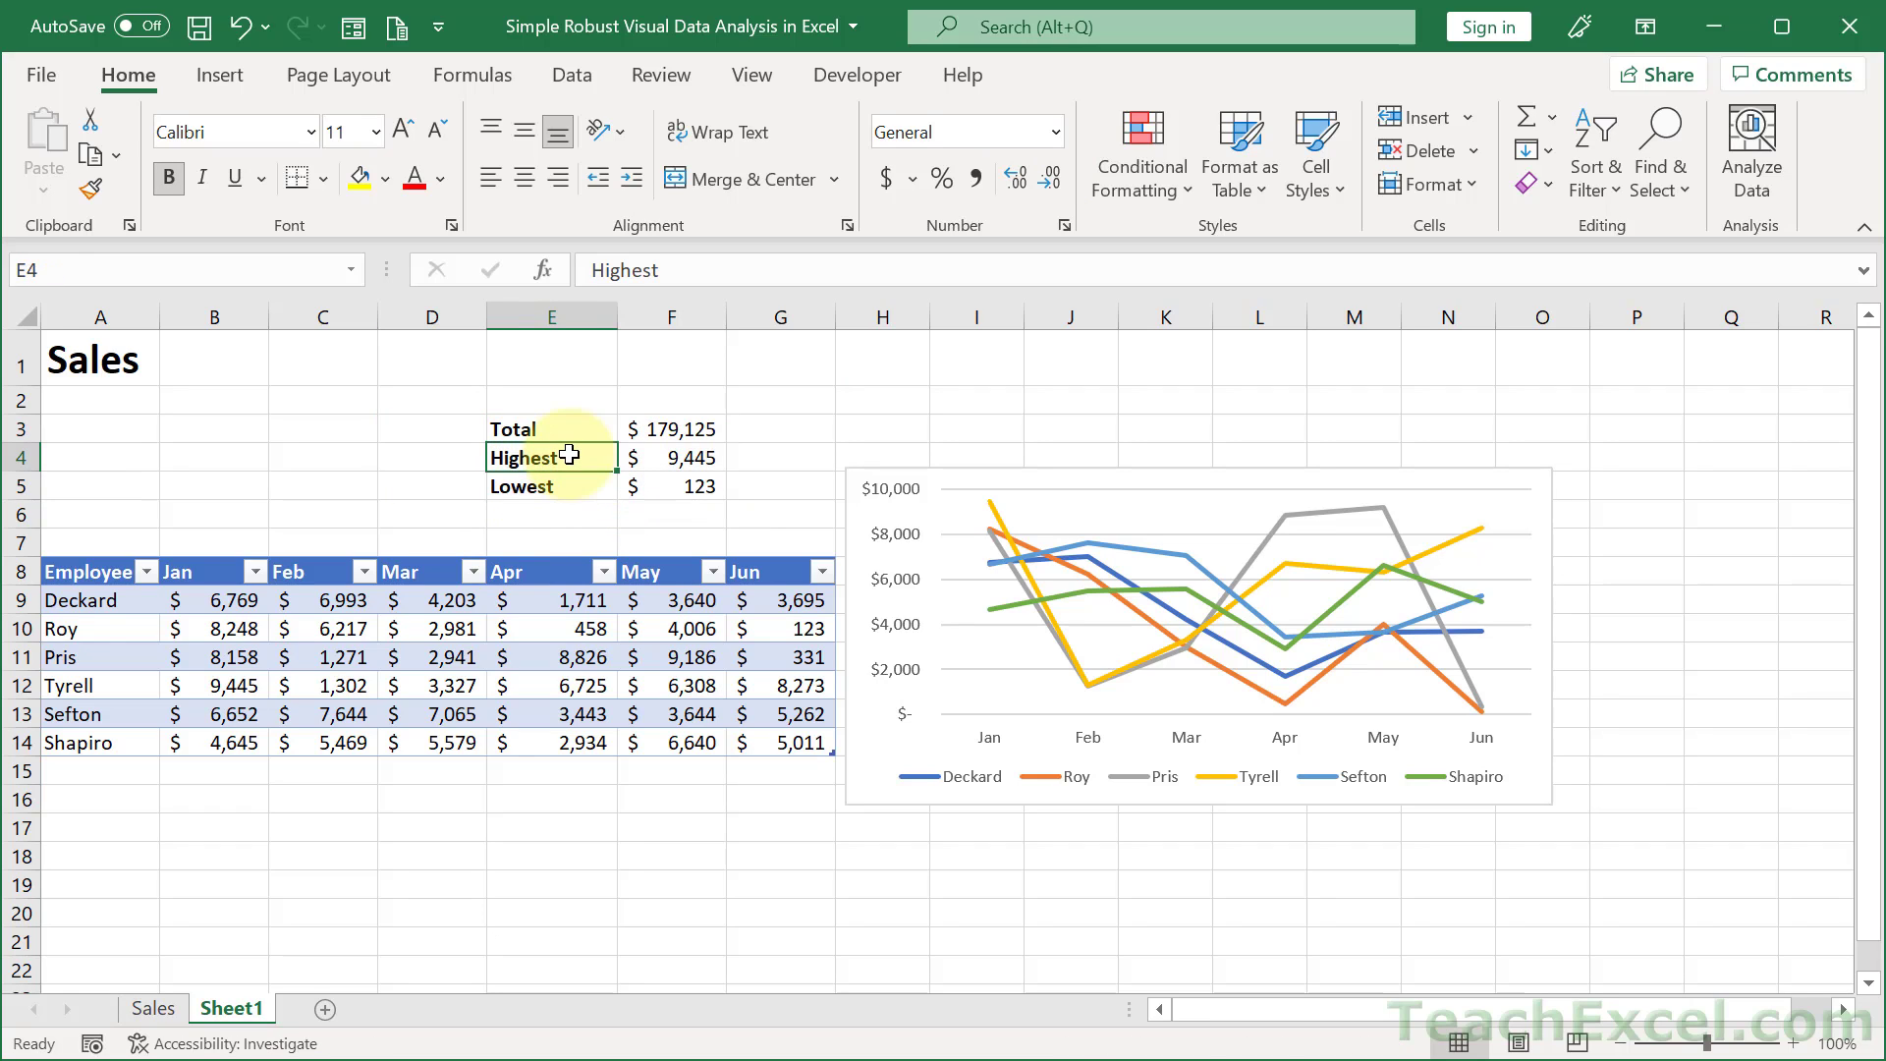
- Filter the table to Deckard only and raise the chart beside the summary
click(145, 571)
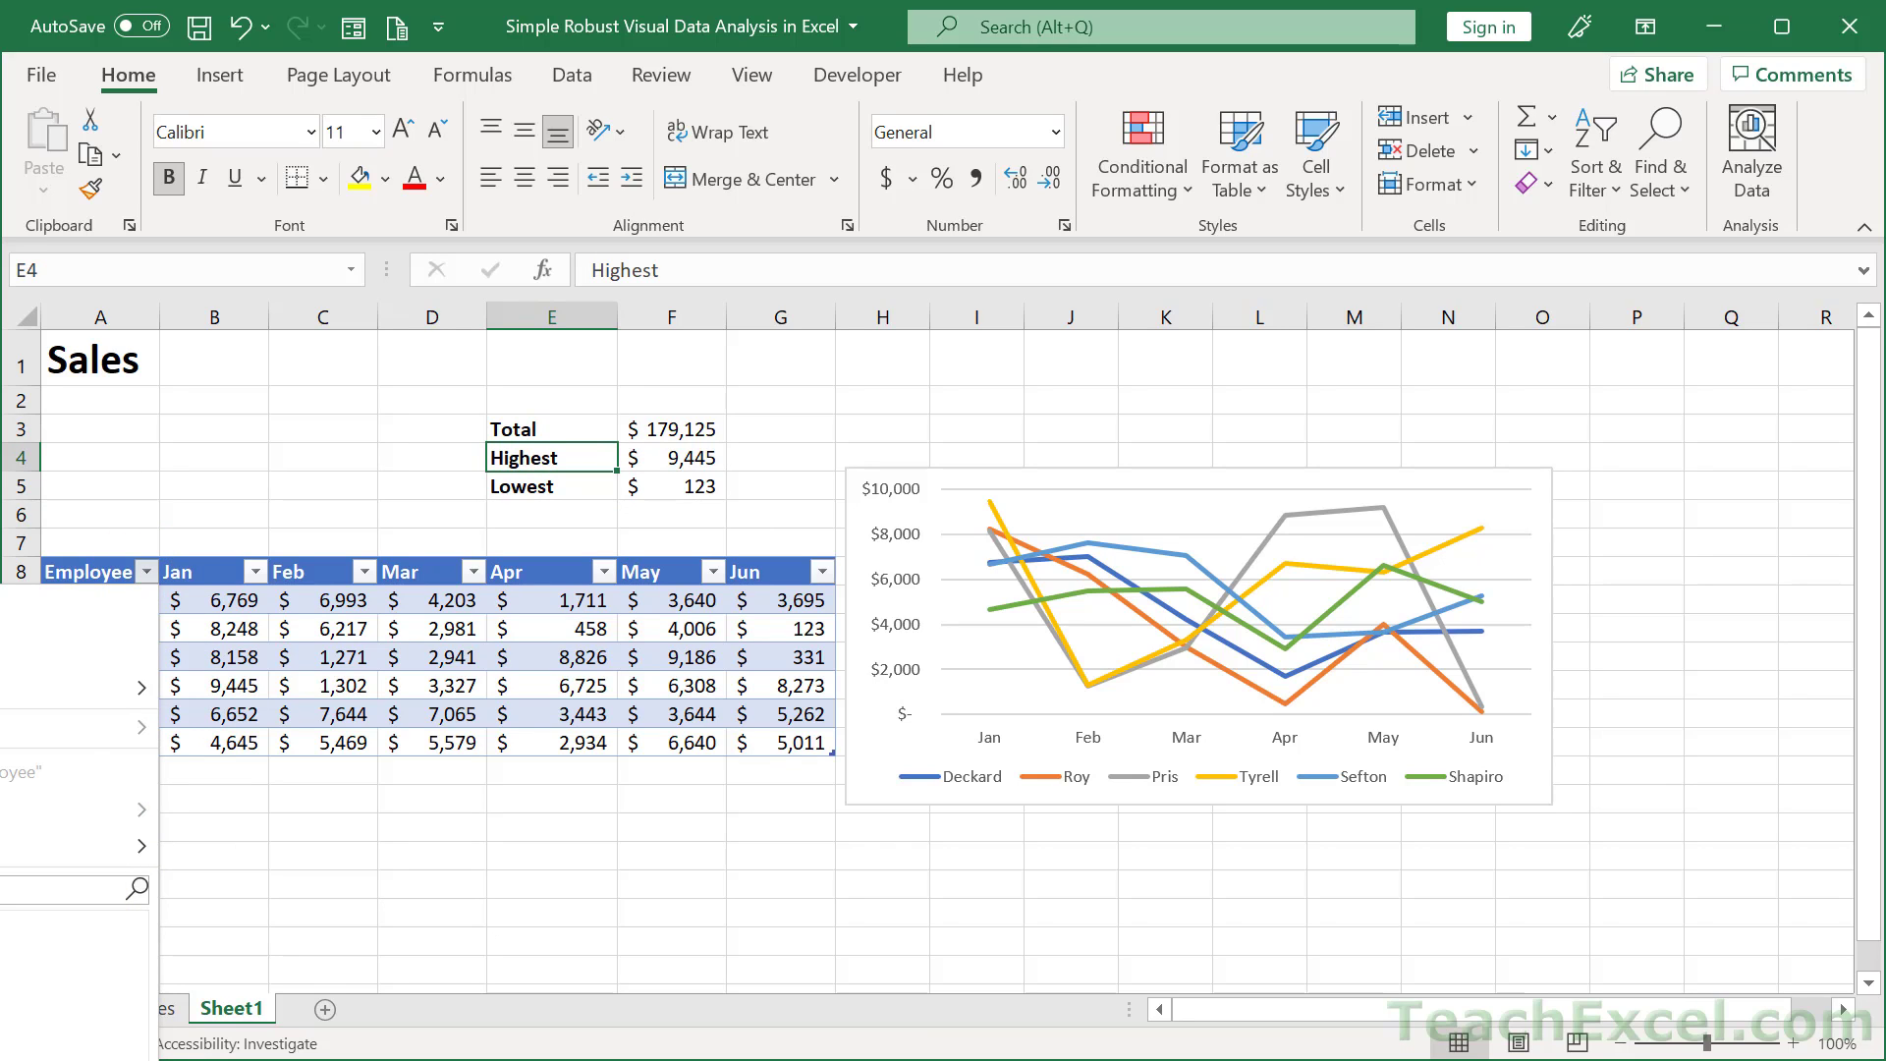
key(Return)
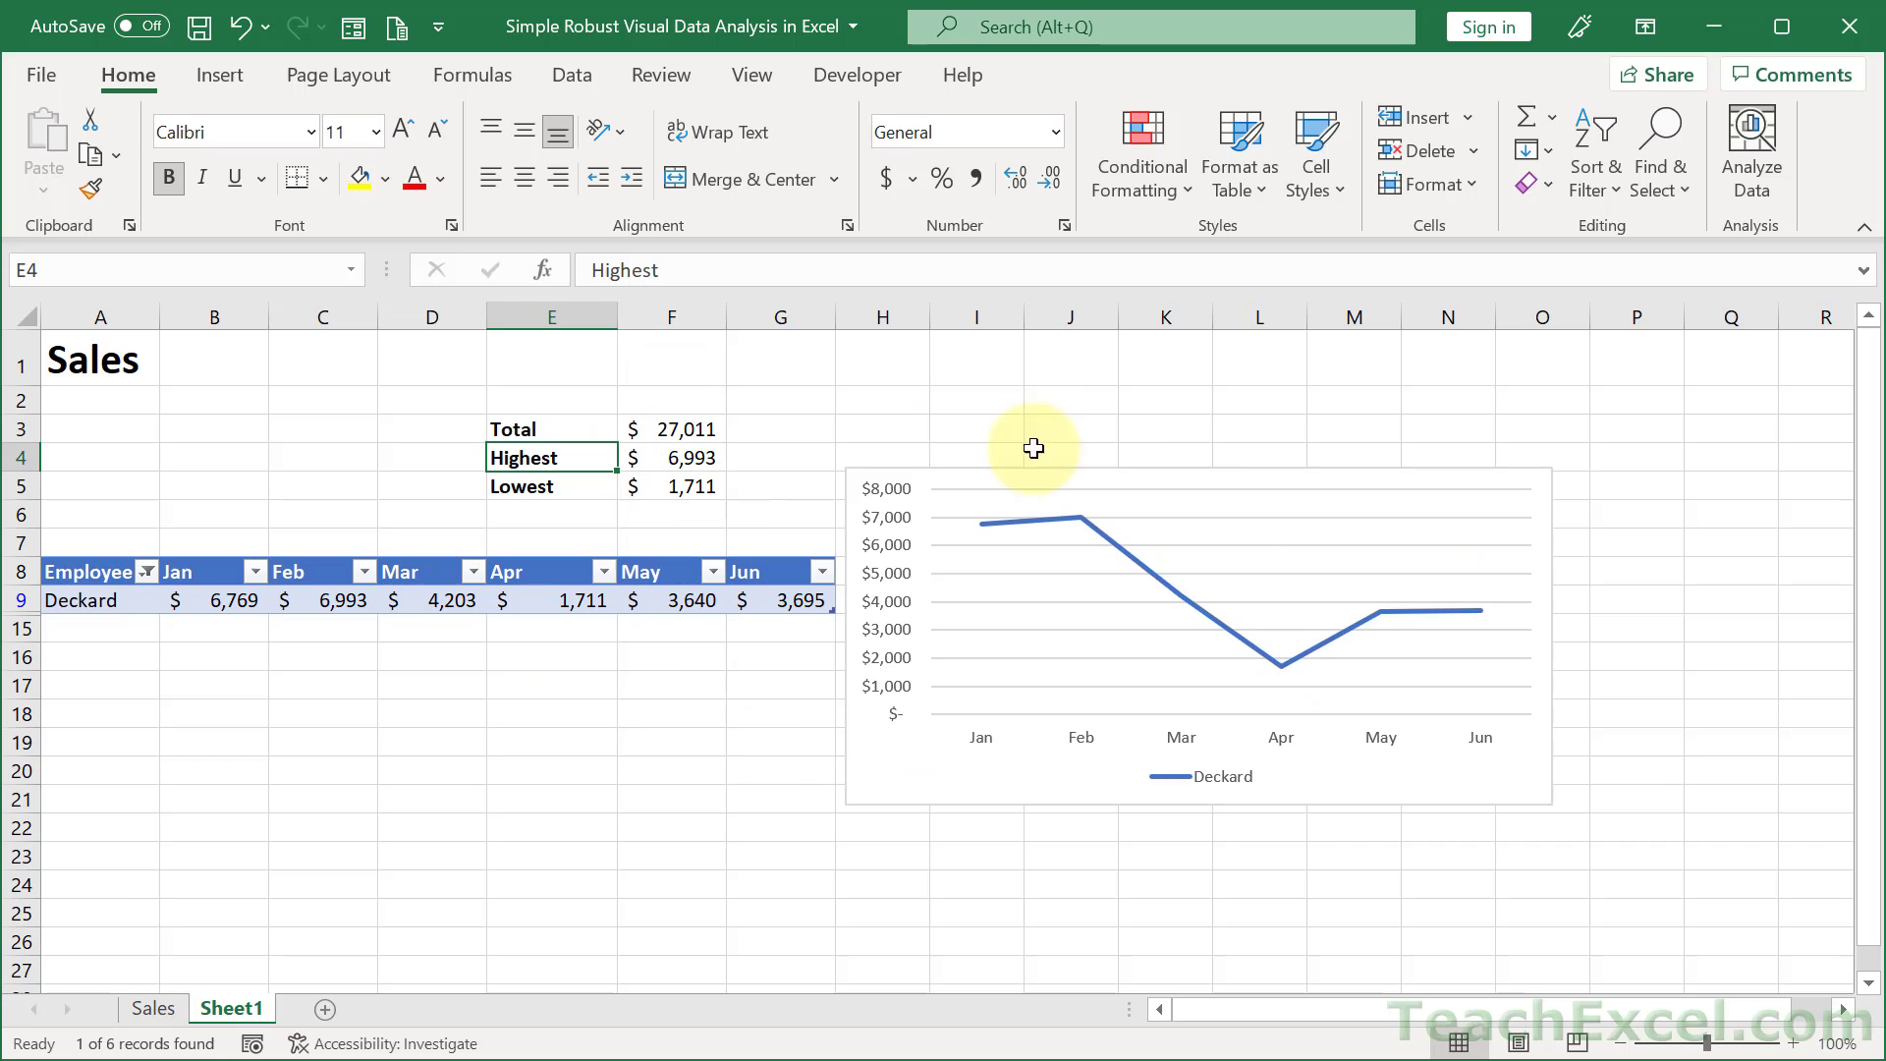
drag(1330, 775, 1346, 694)
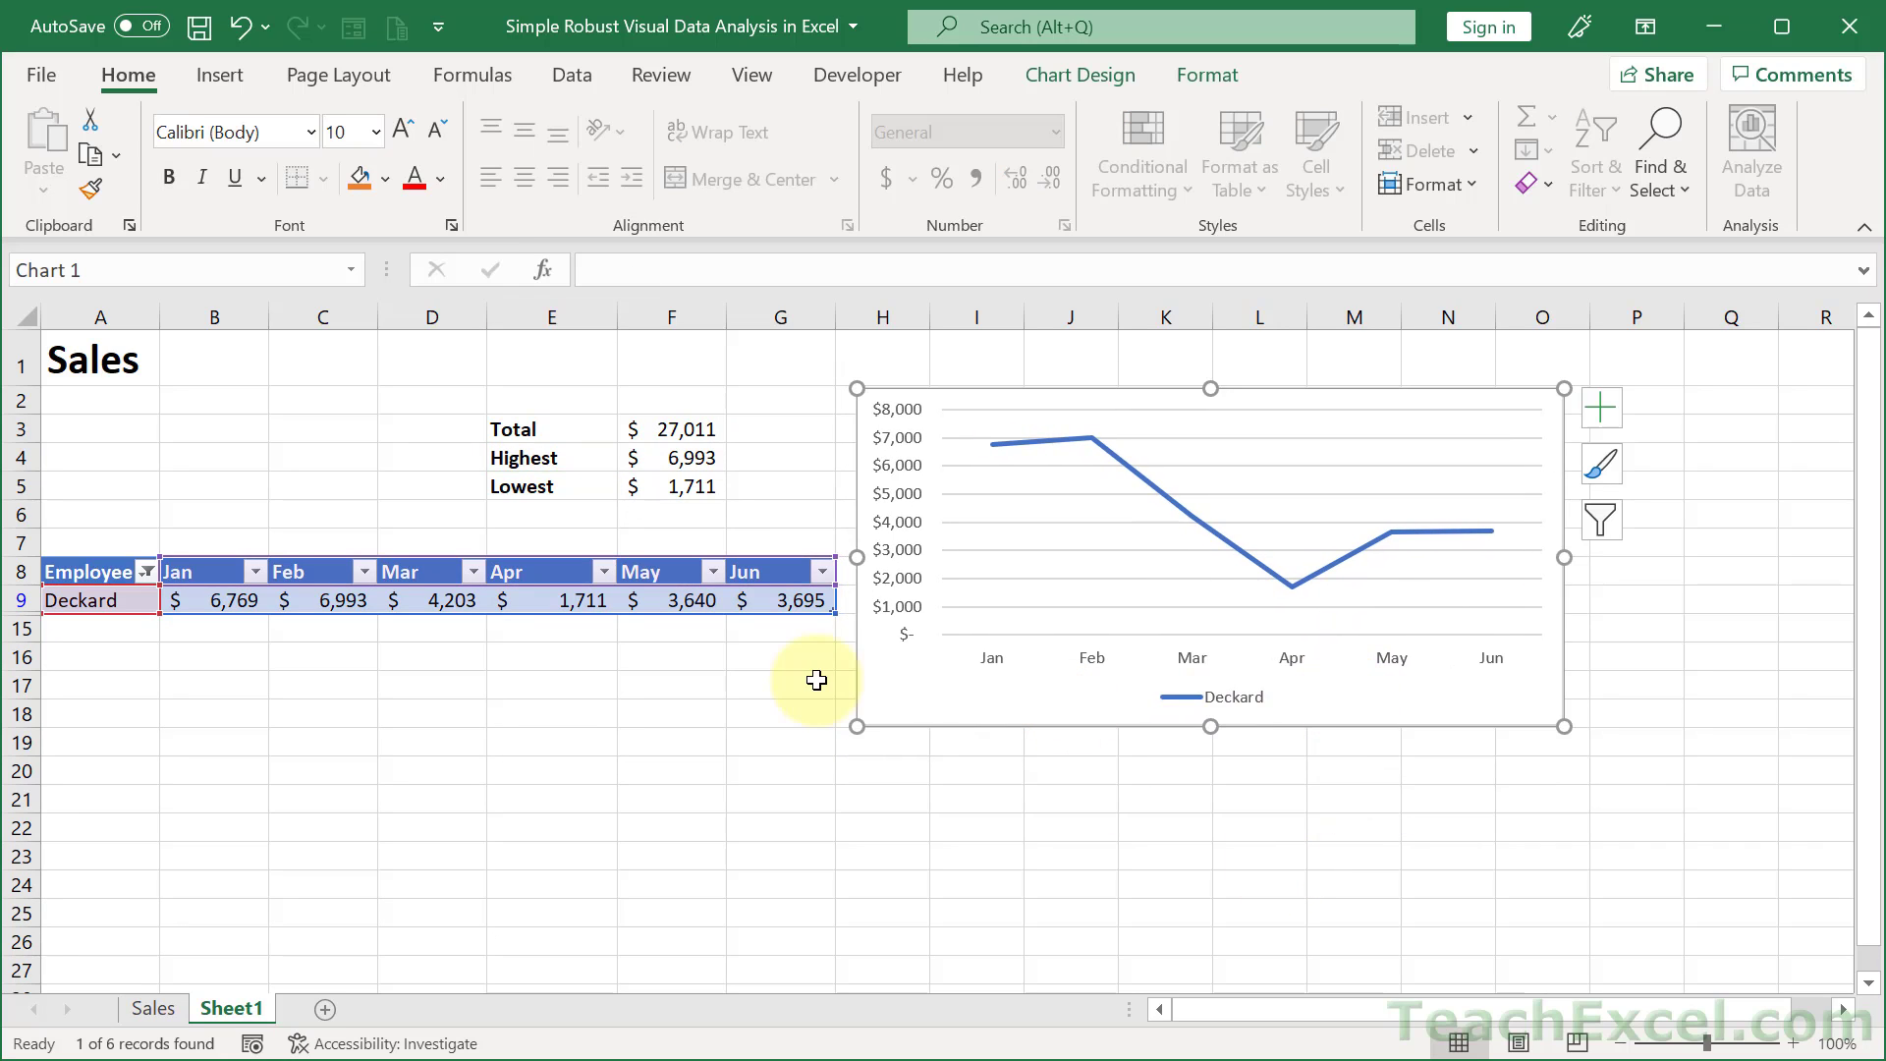
click(152, 1008)
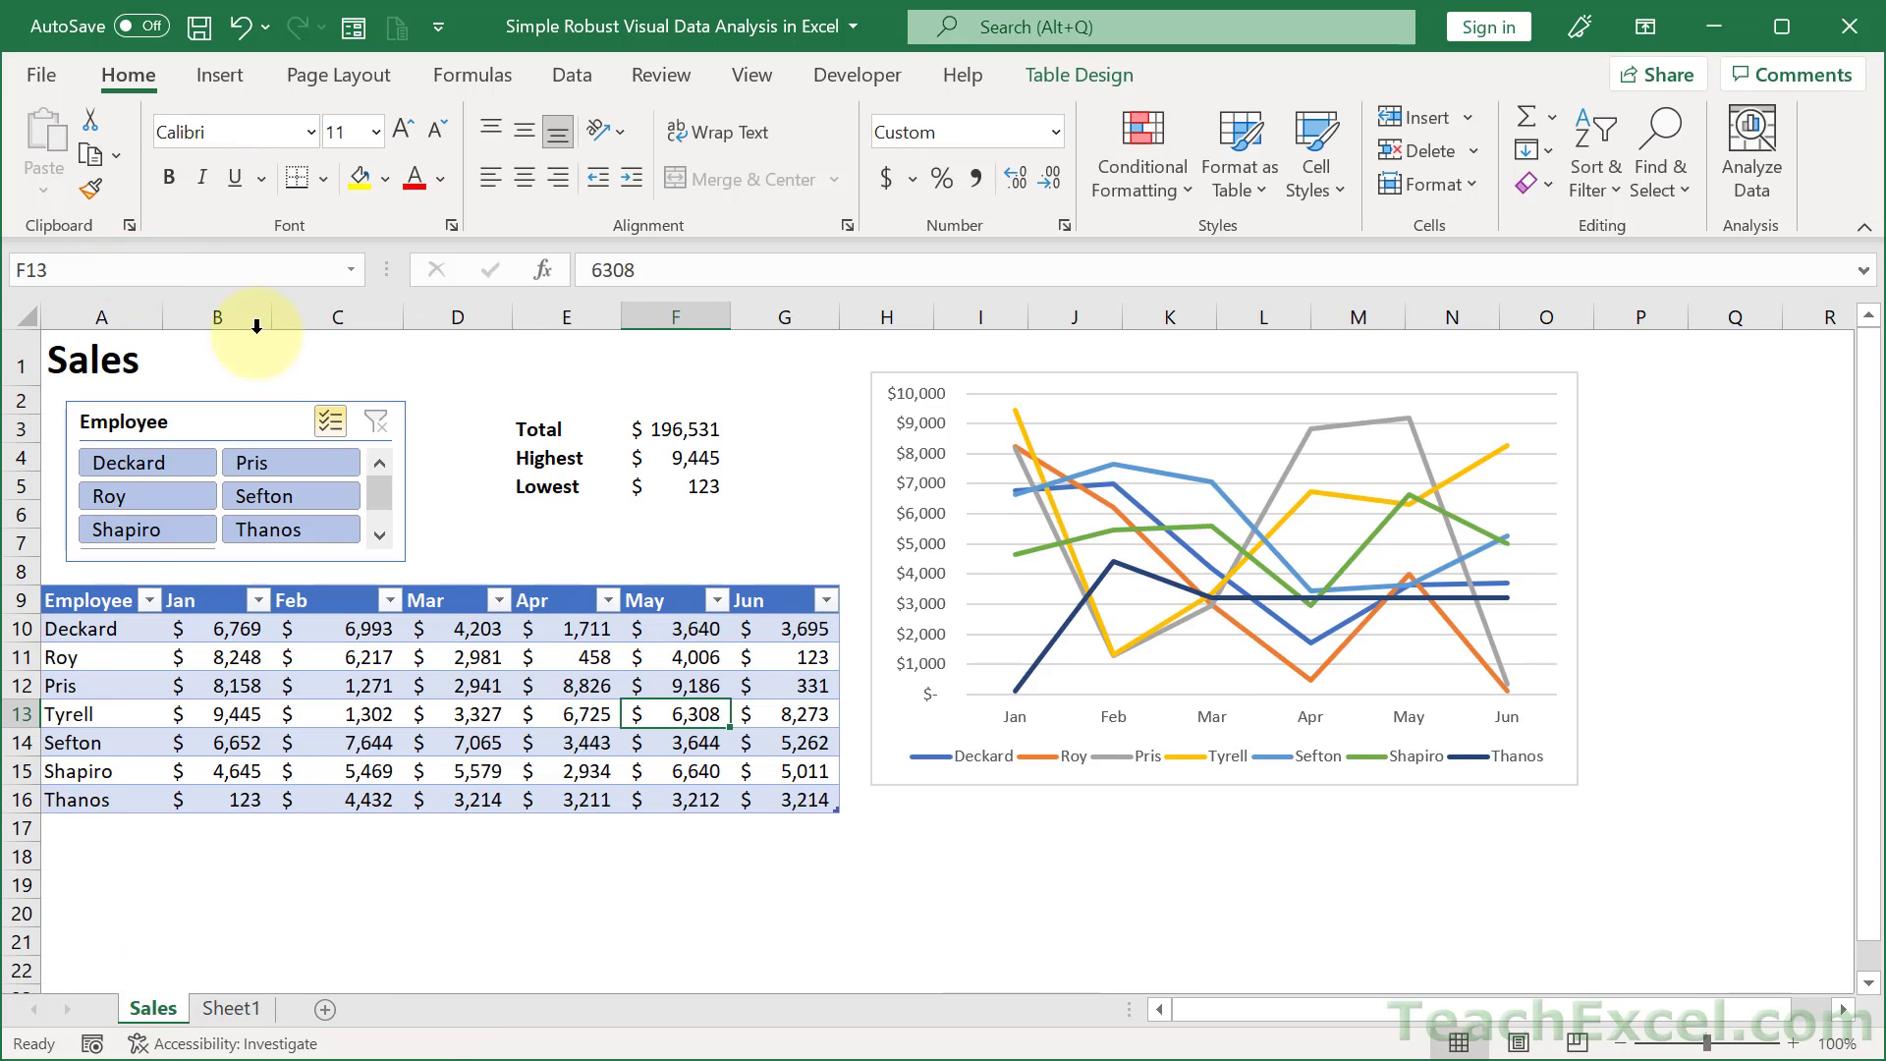
click(219, 1009)
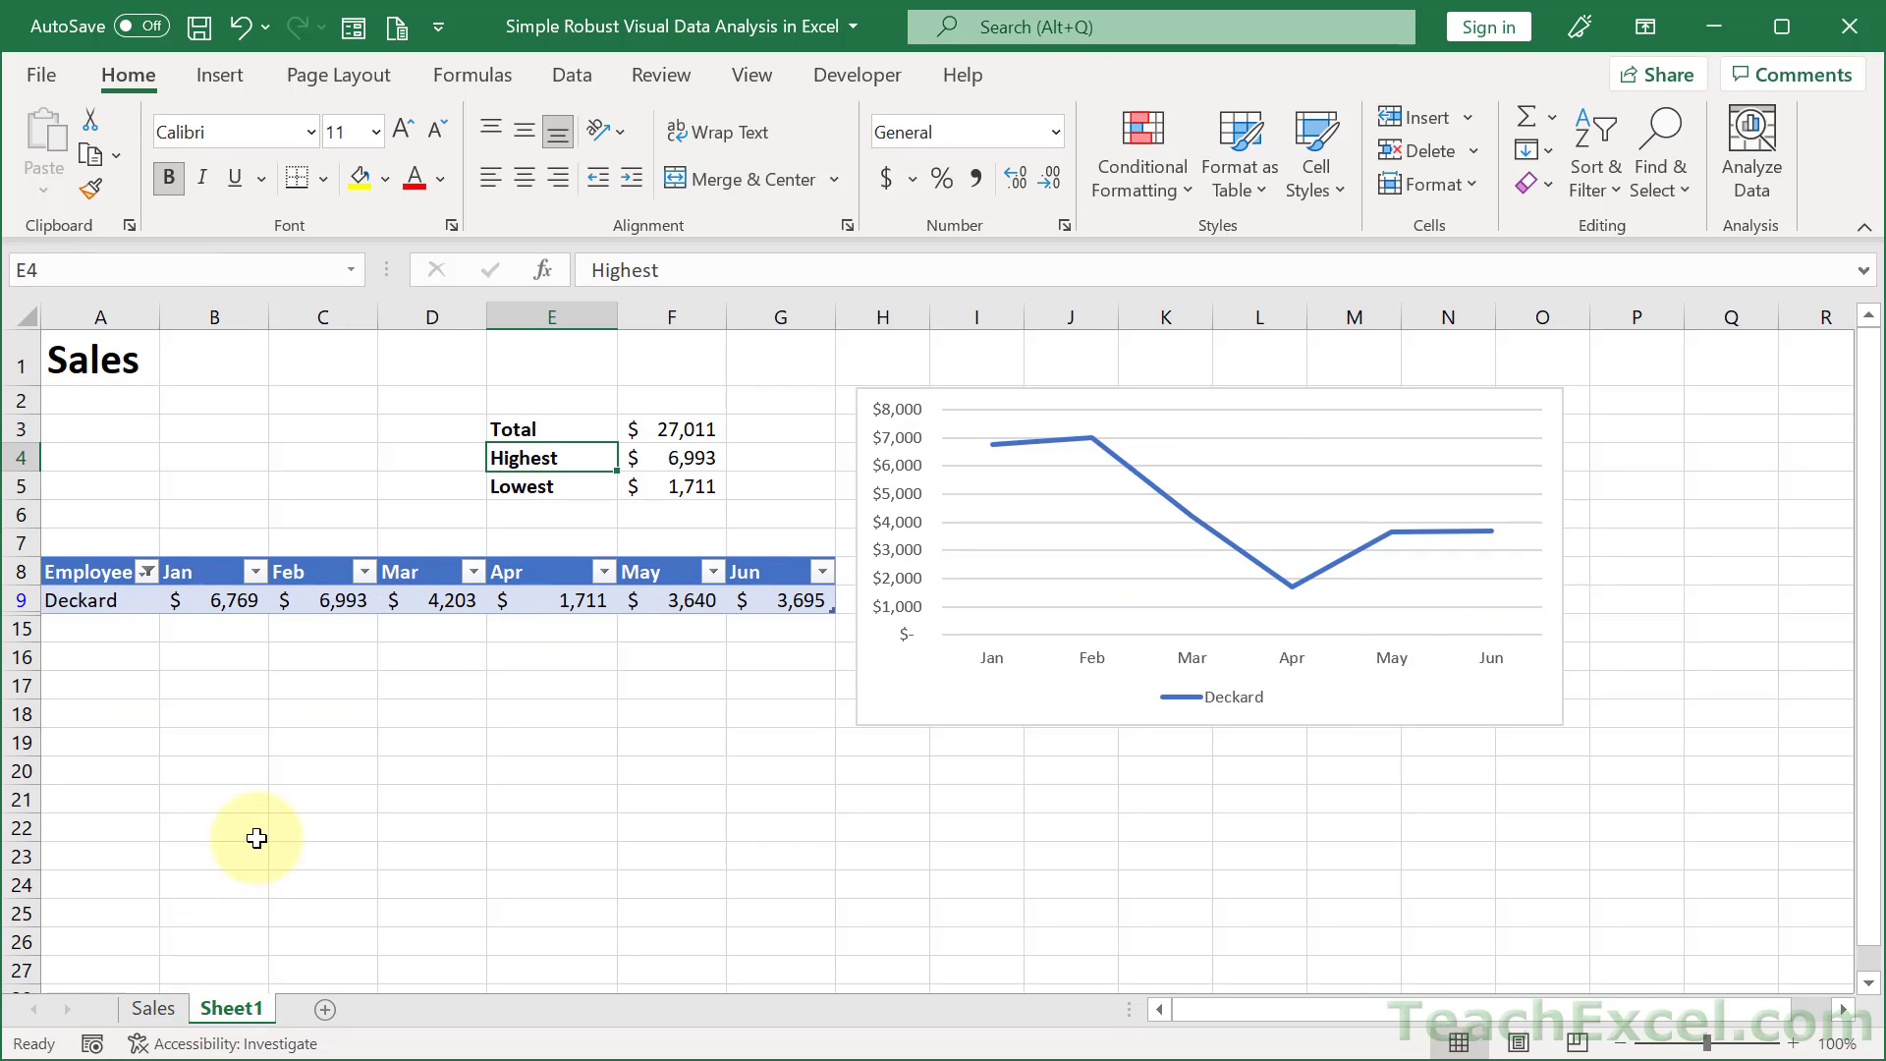
click(148, 572)
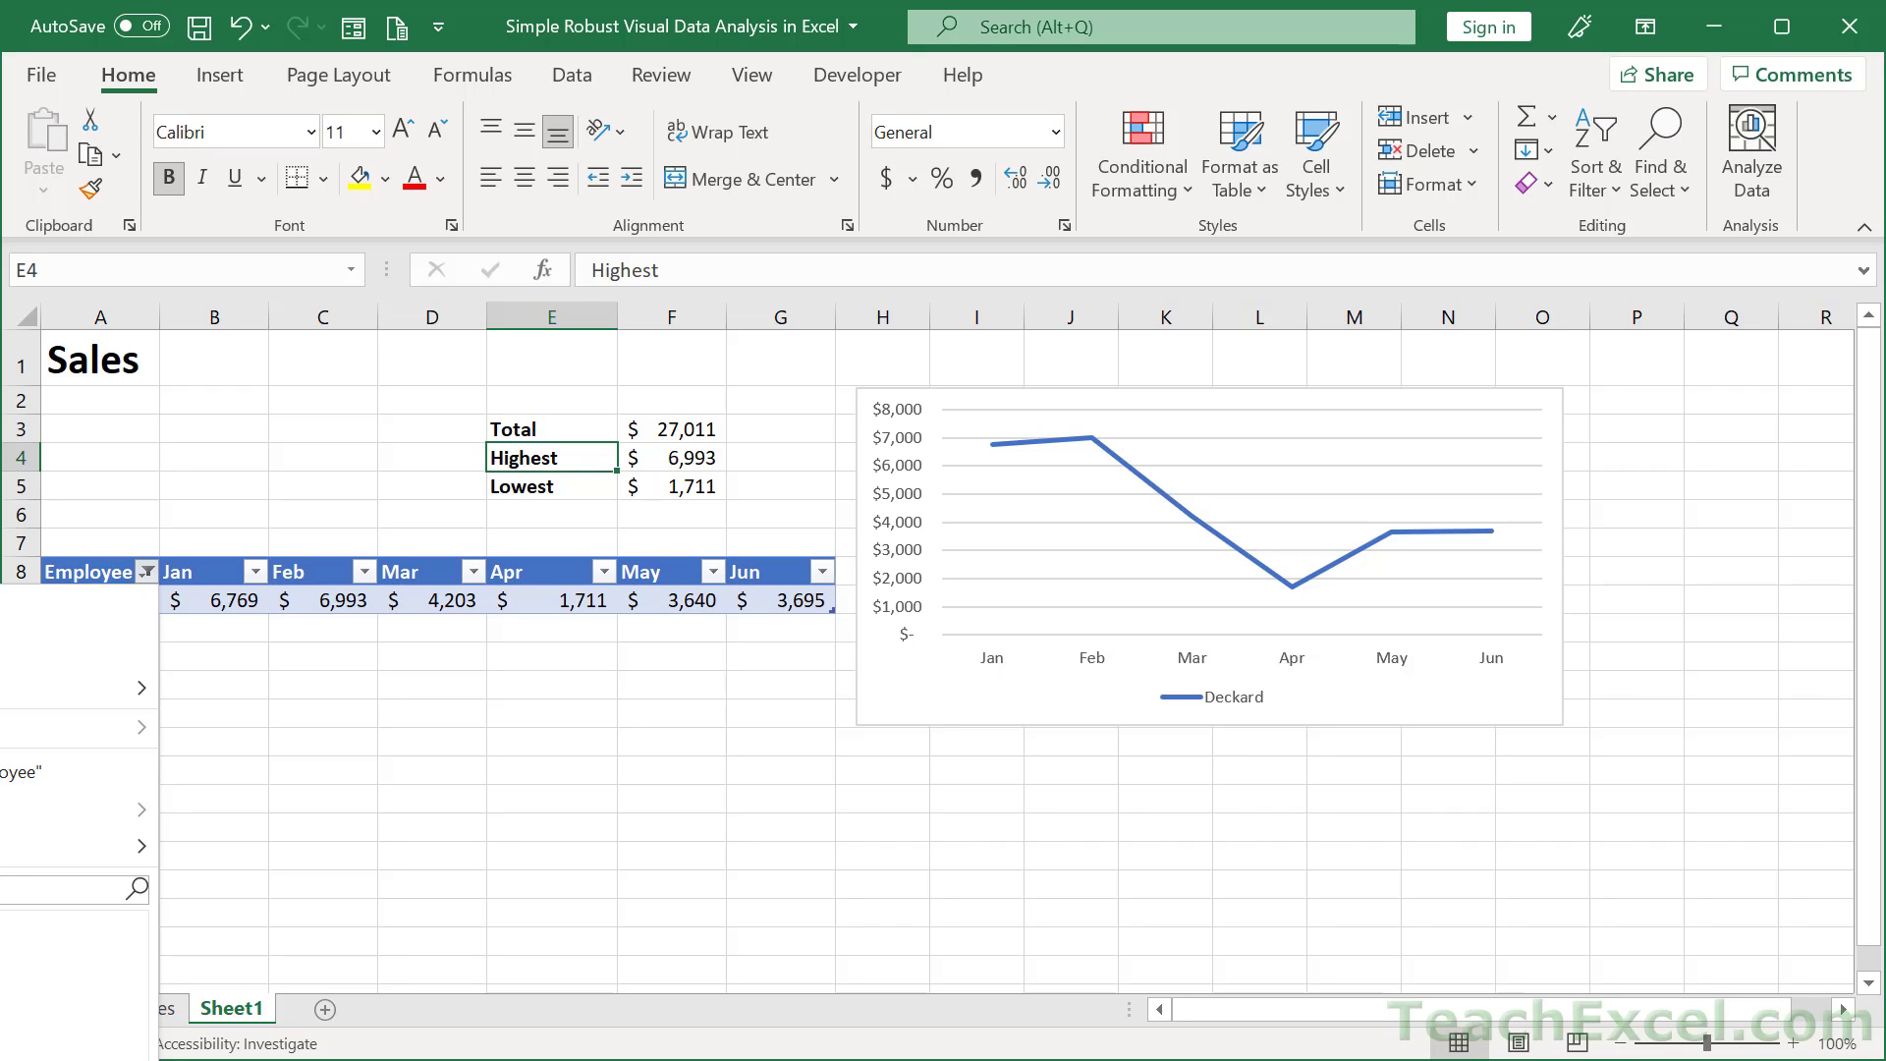
- Clear the Employee filter so all six employees show again
click(329, 603)
click(573, 67)
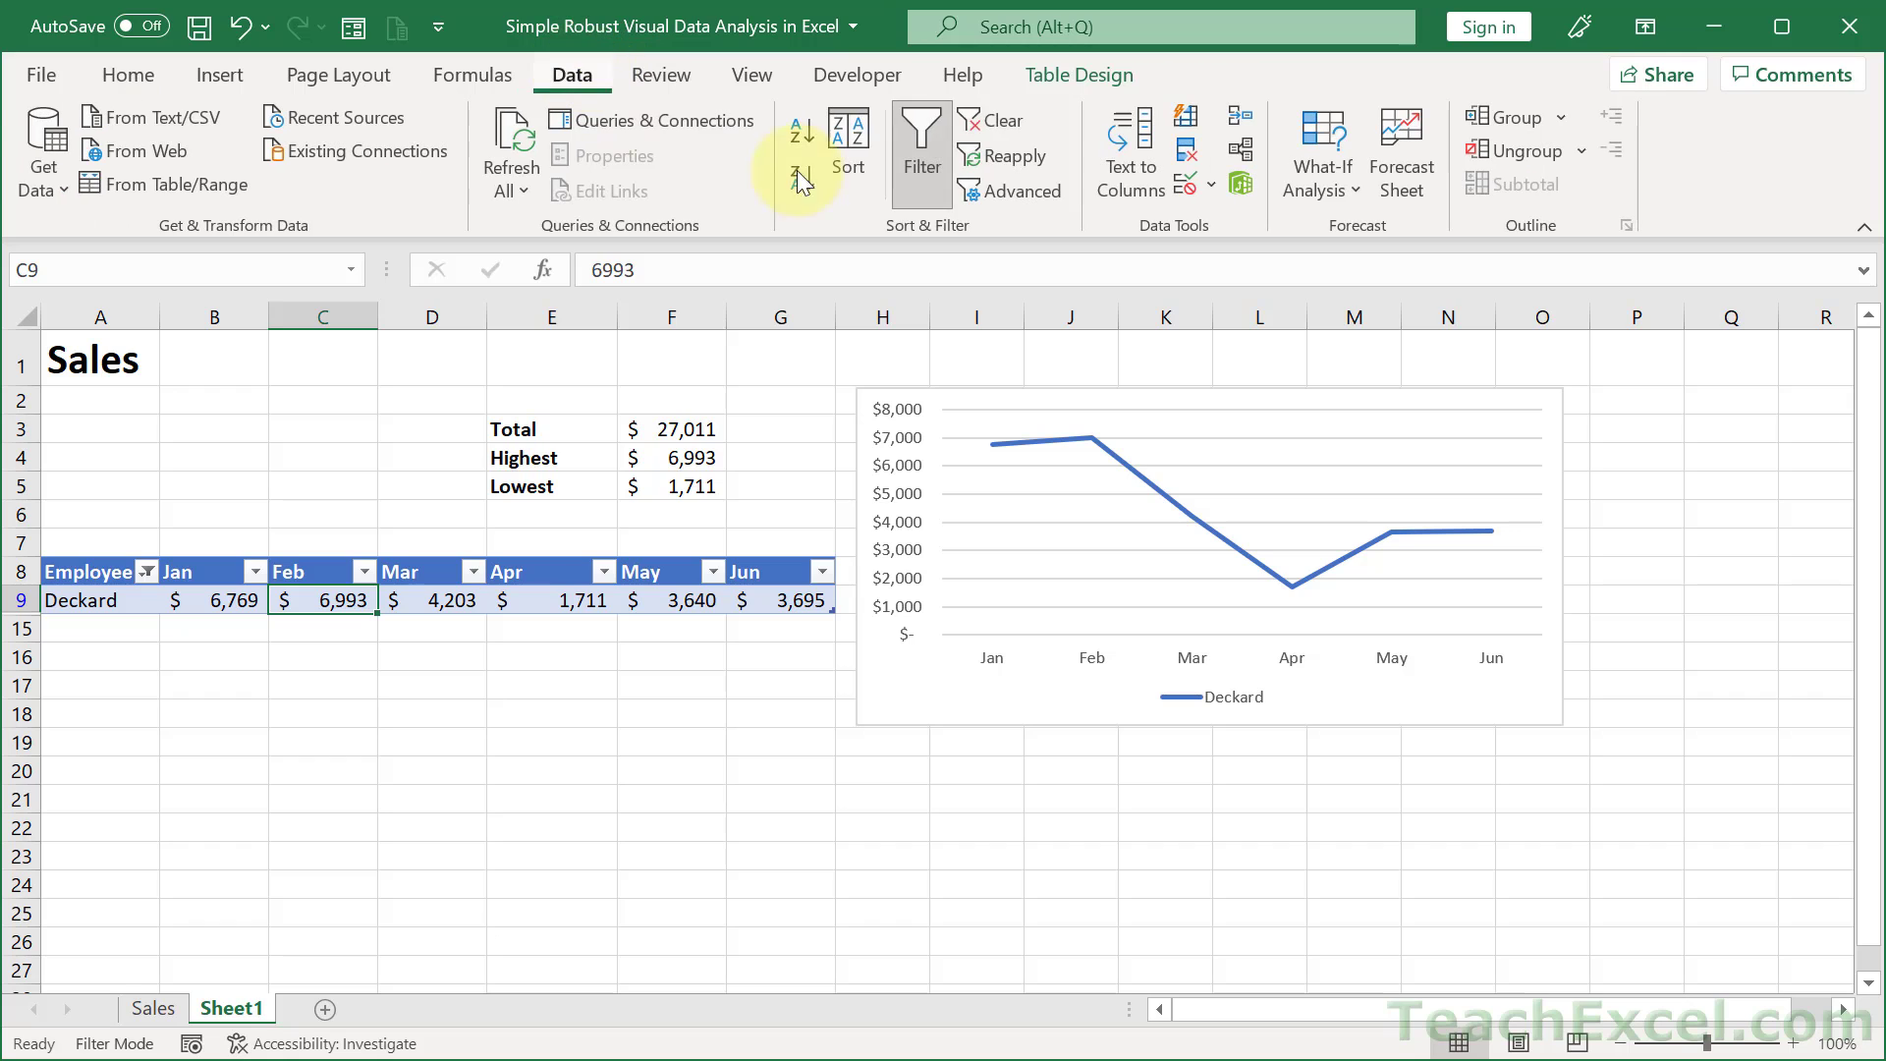
click(1003, 121)
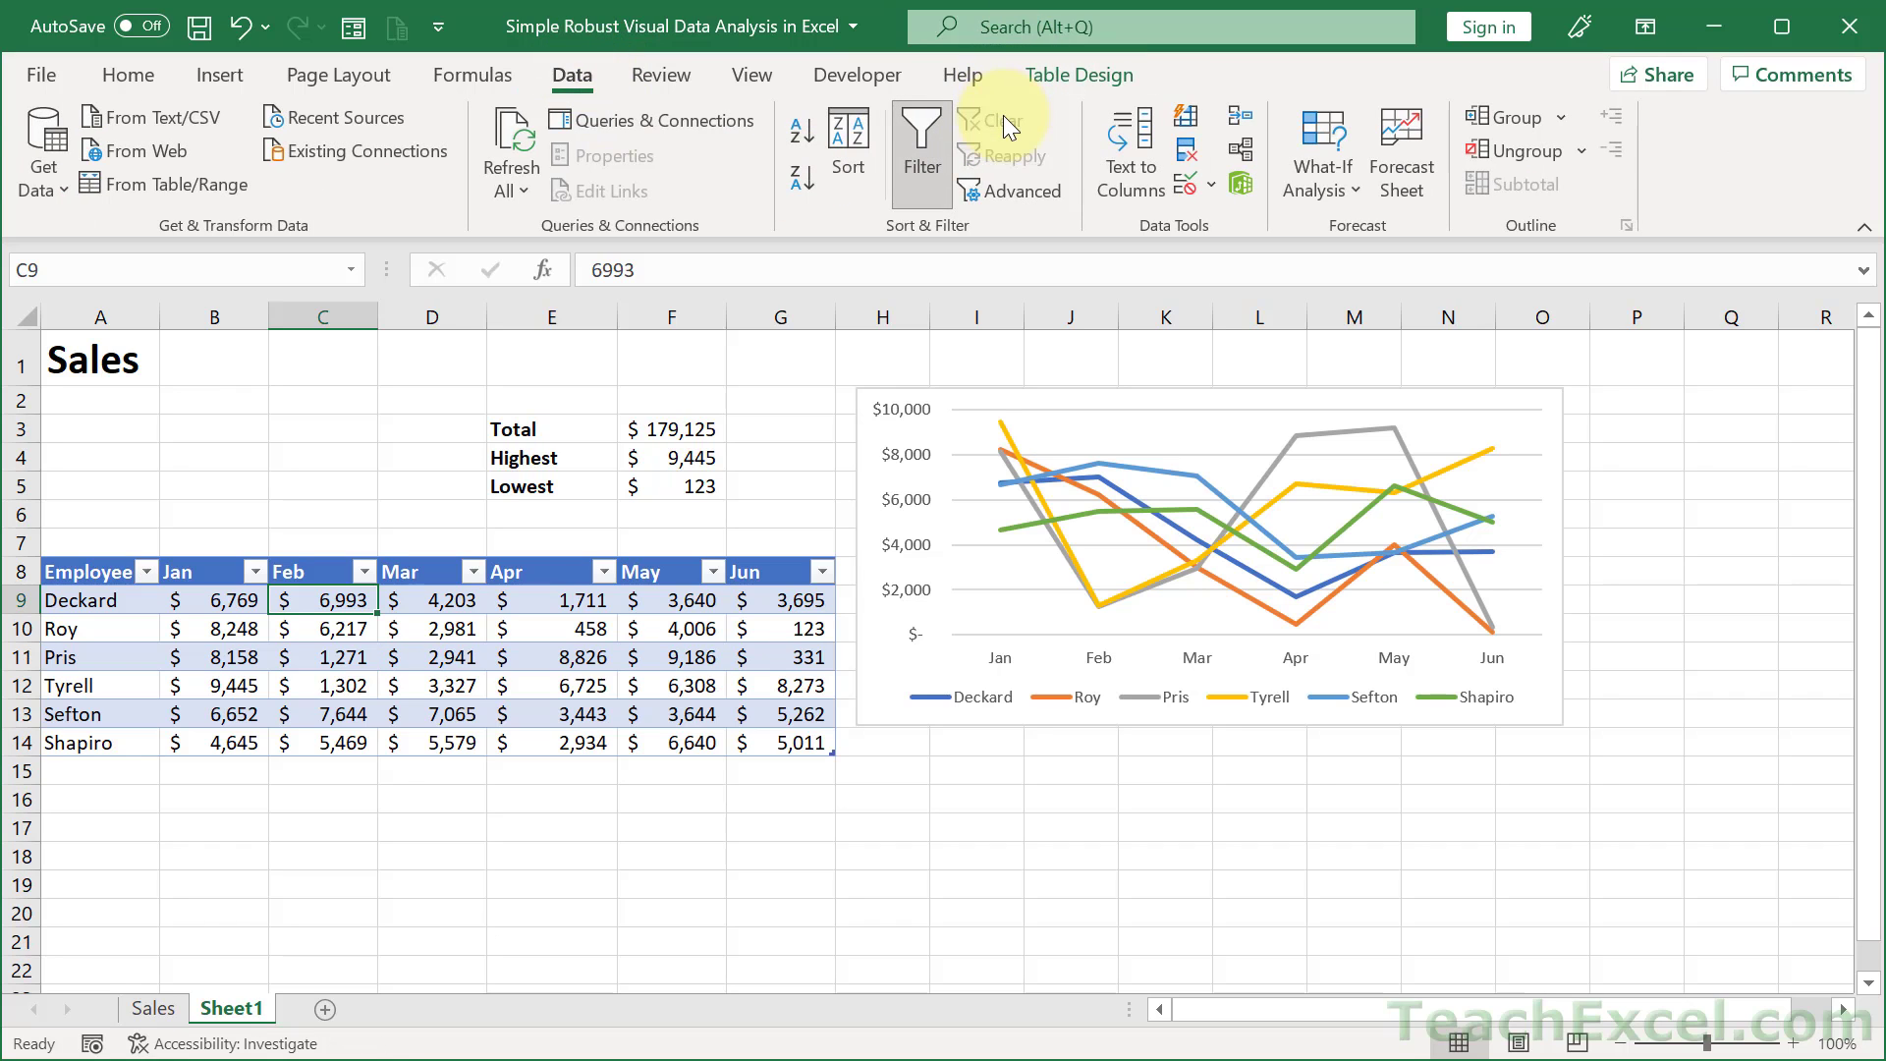
click(430, 633)
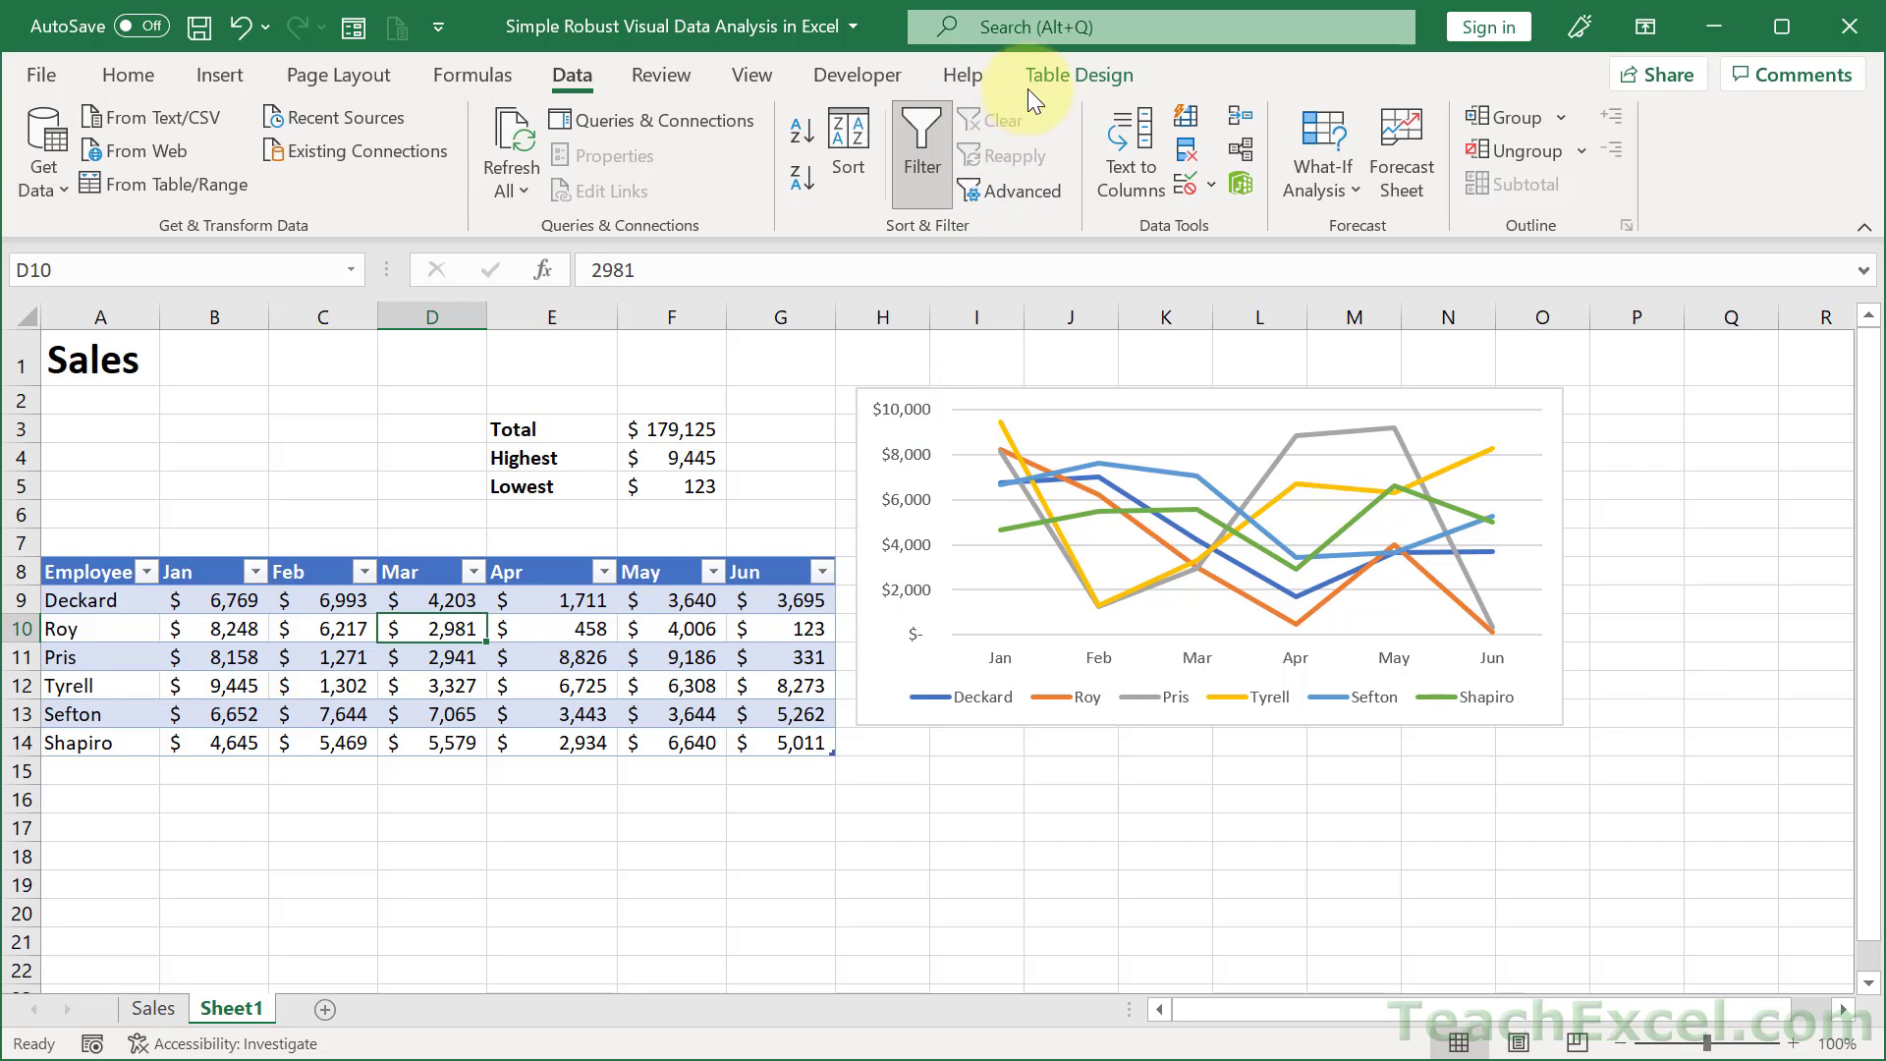
- Insert an Employee slicer and move it off the chart to the left
click(1053, 75)
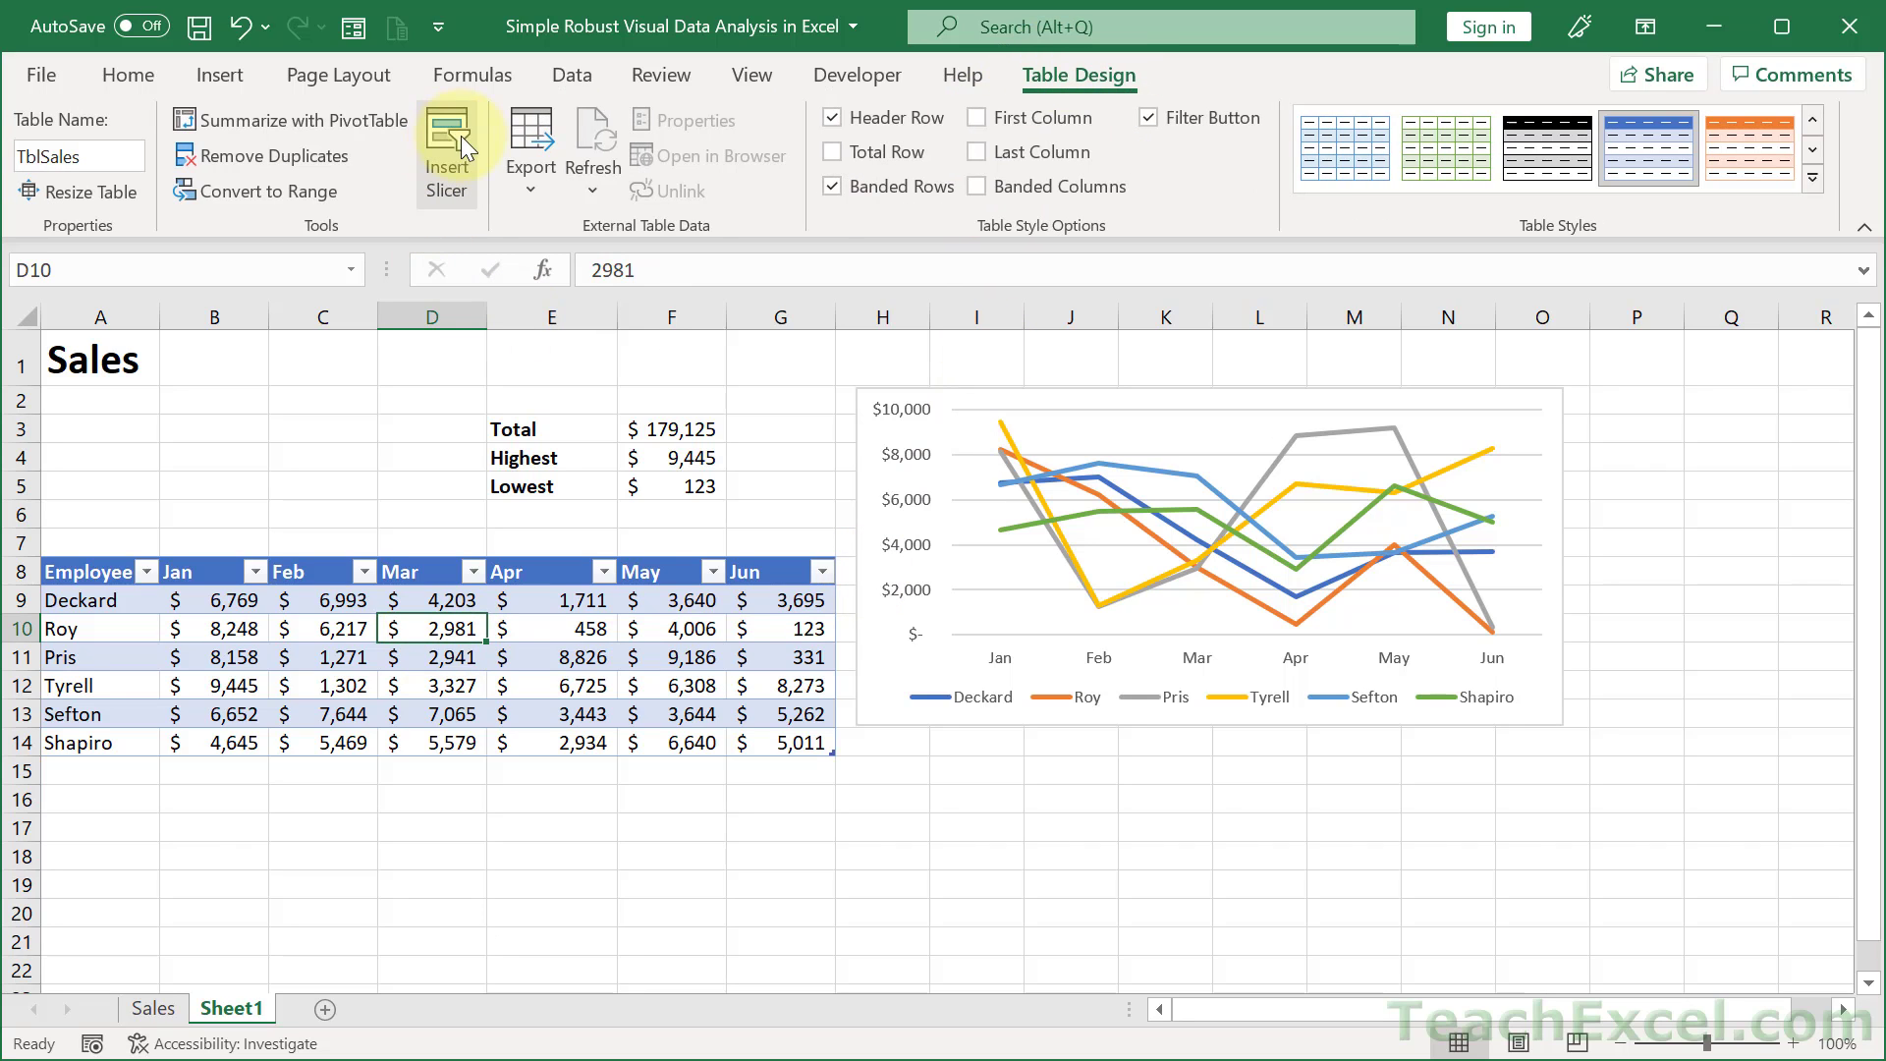
click(446, 157)
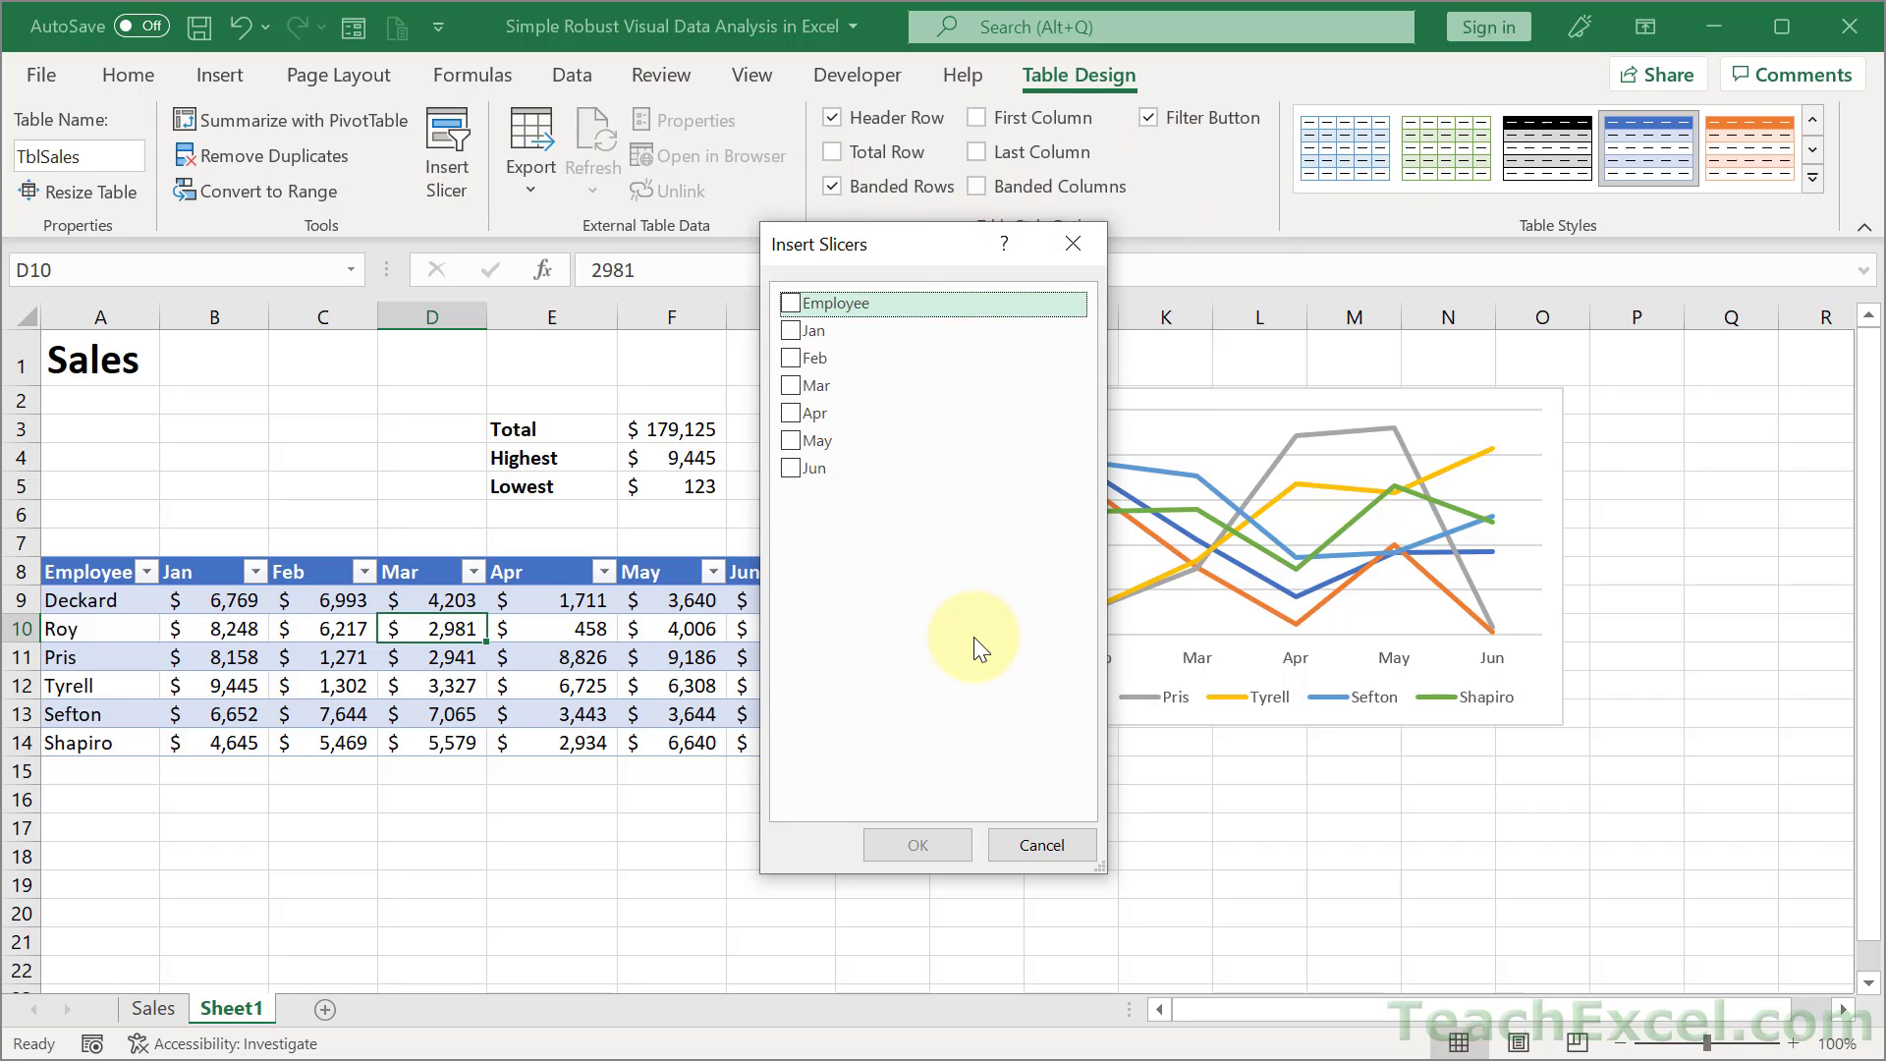
click(790, 302)
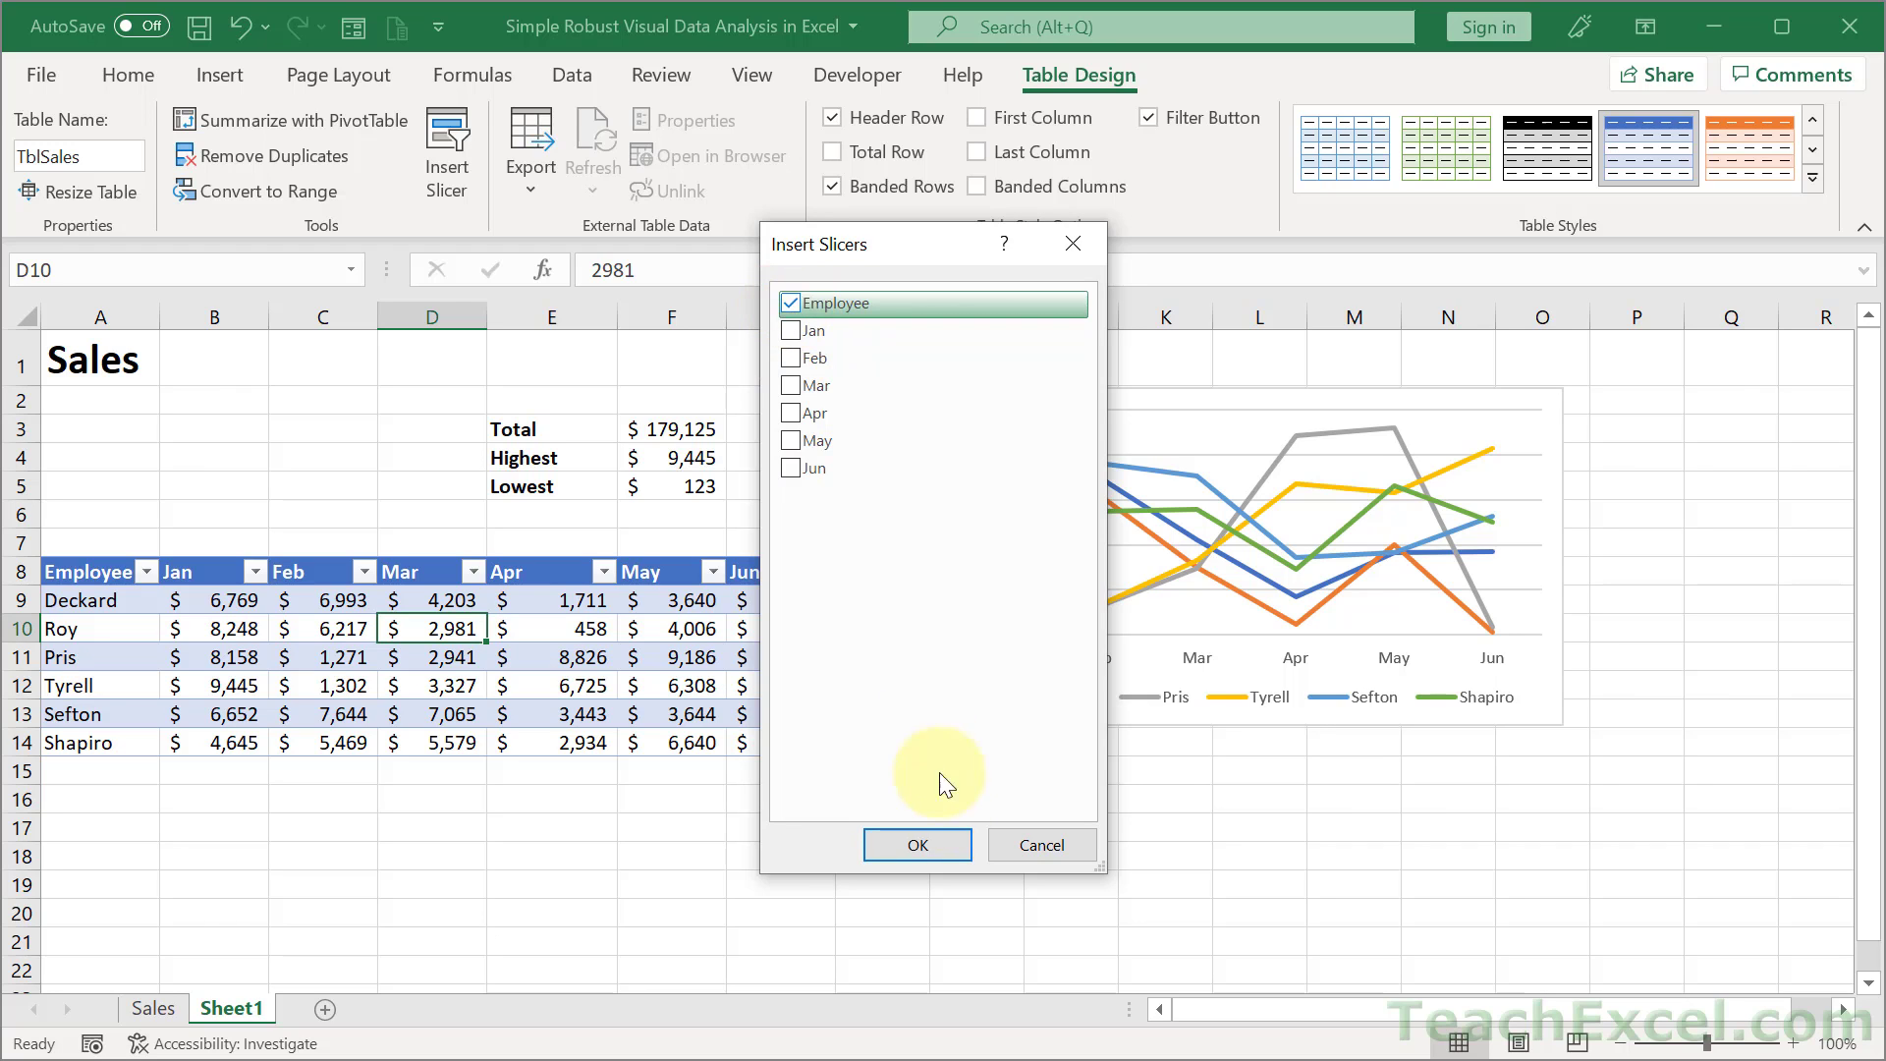
click(917, 845)
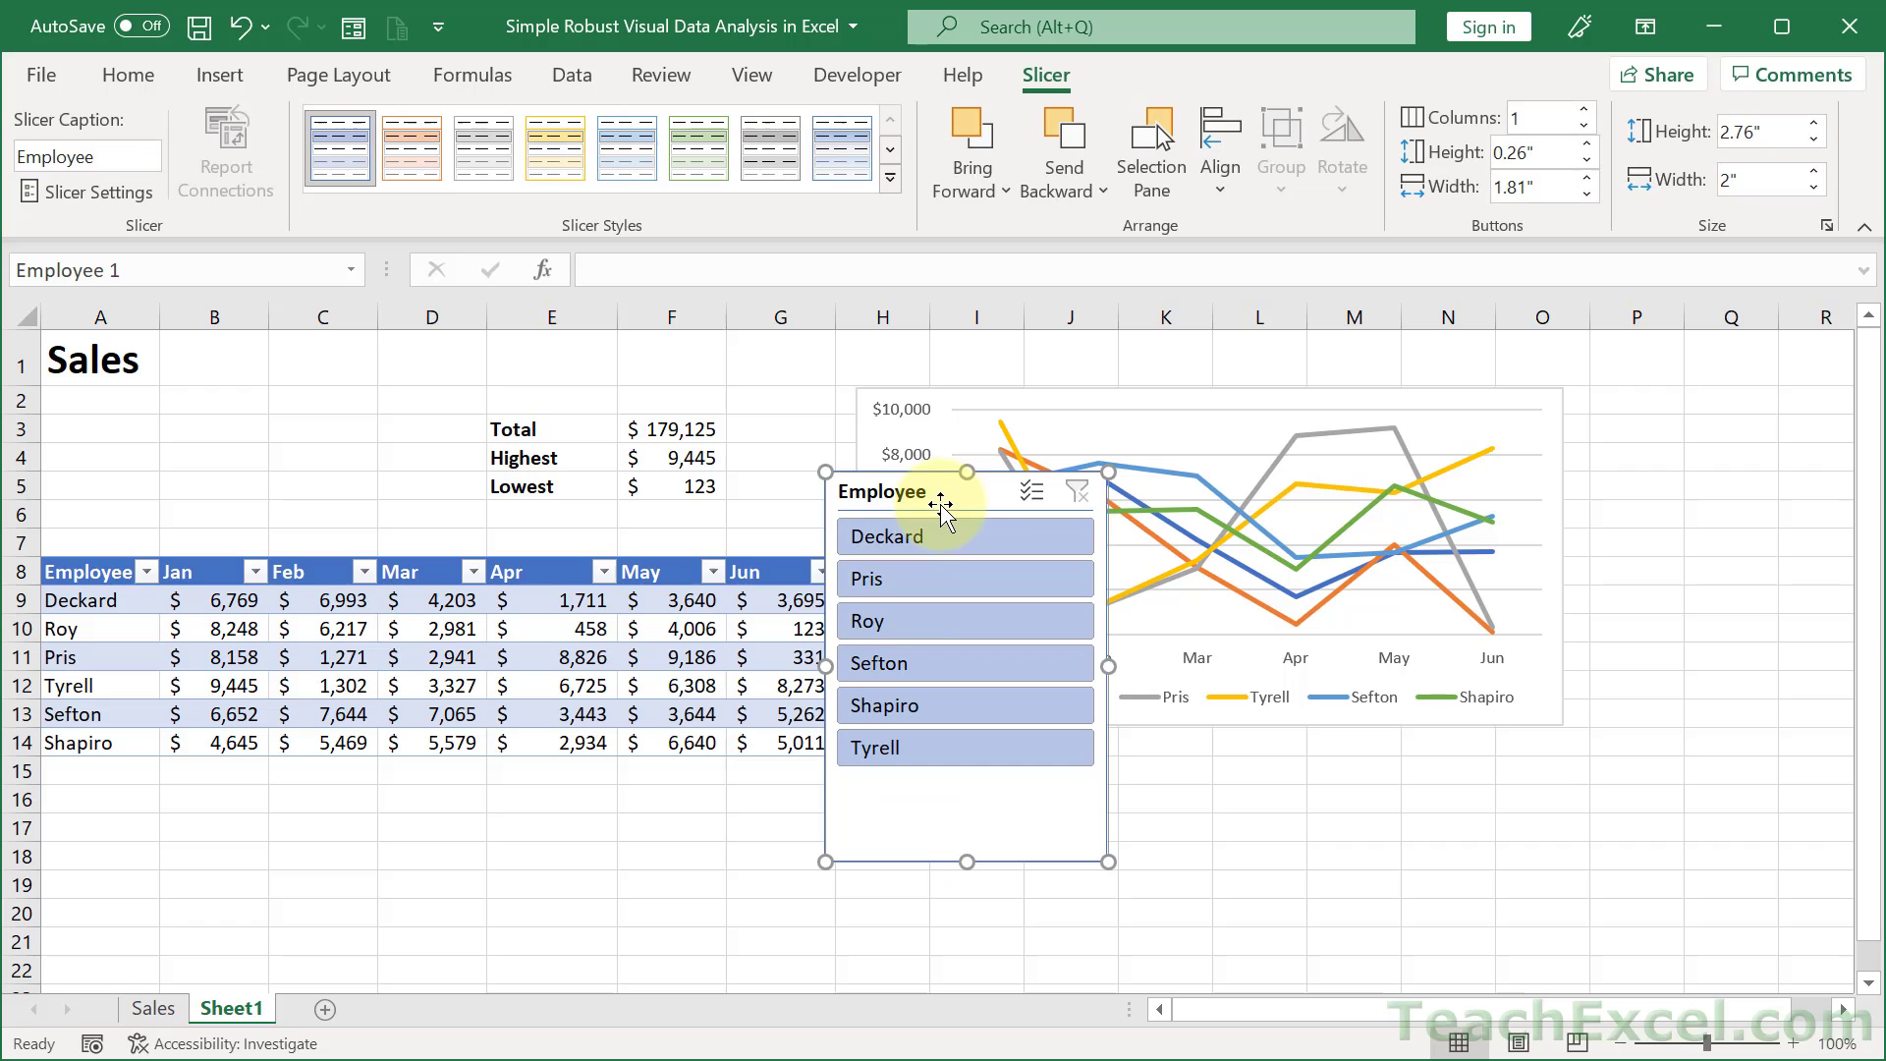
drag(947, 501, 338, 379)
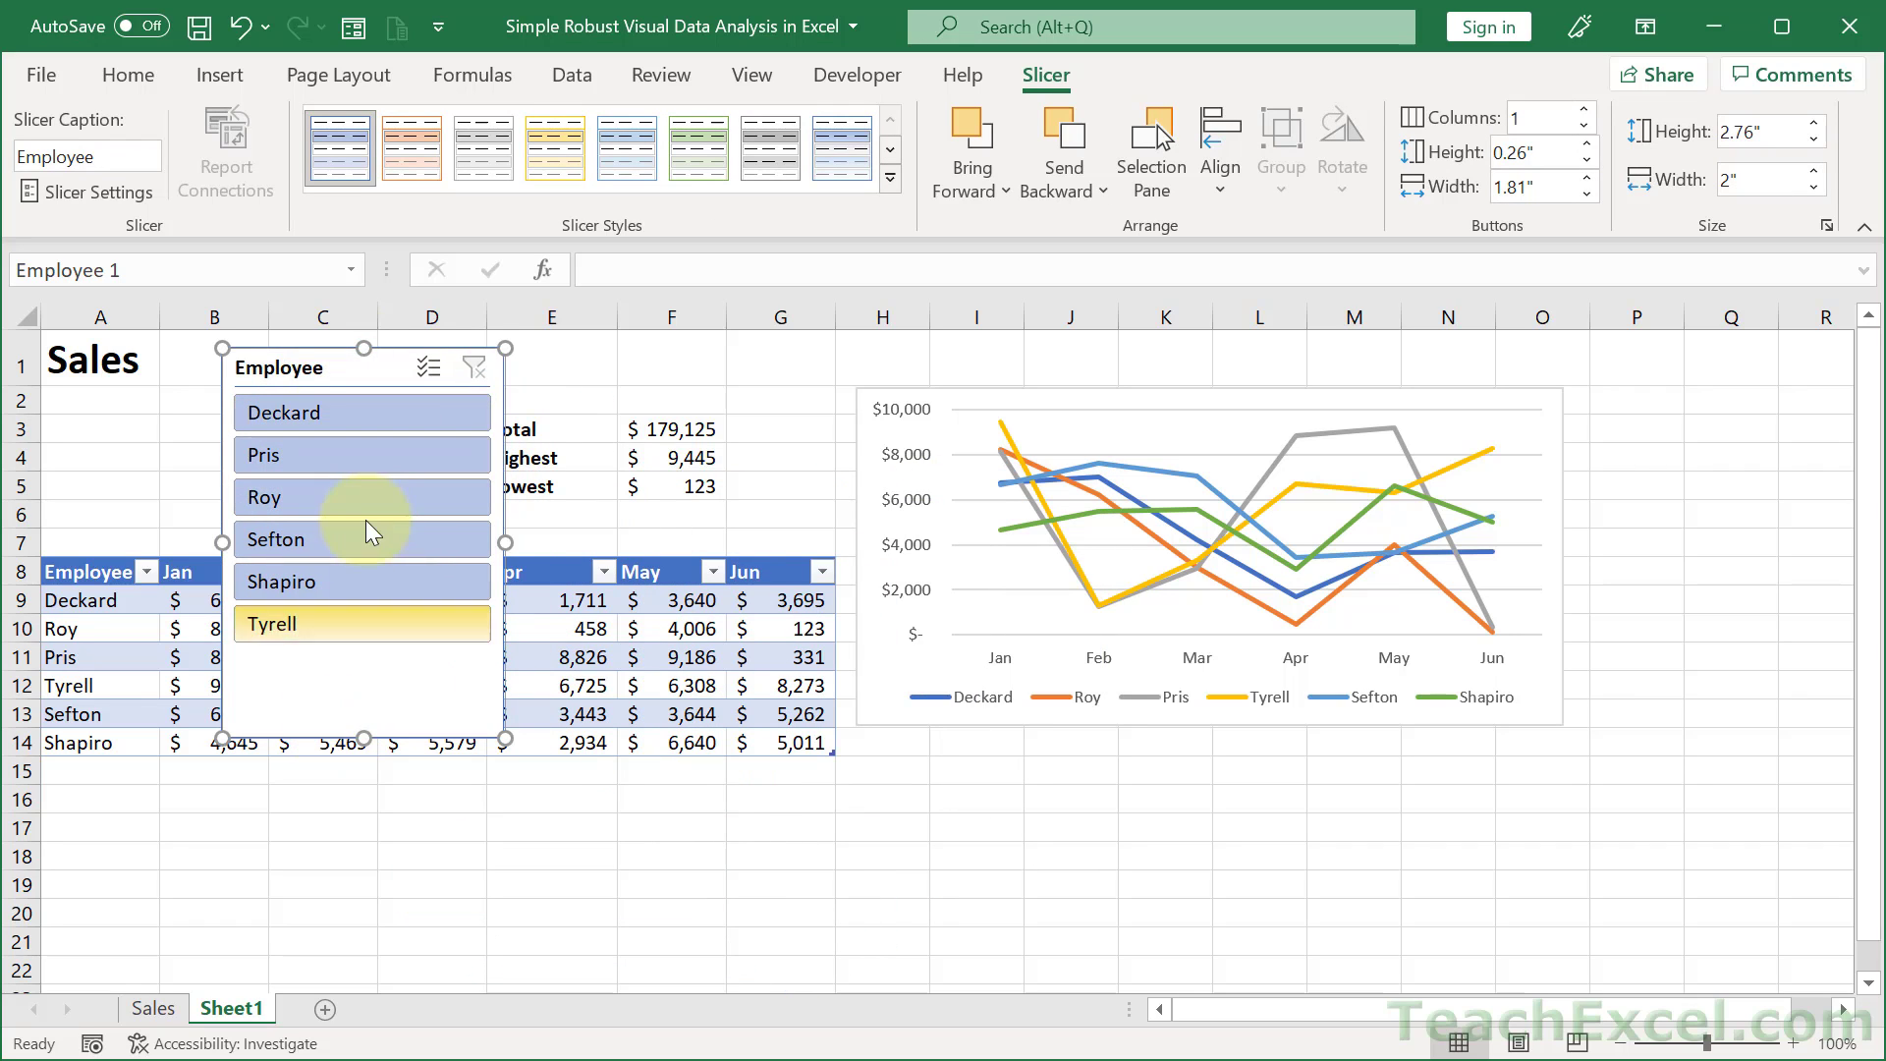
click(321, 421)
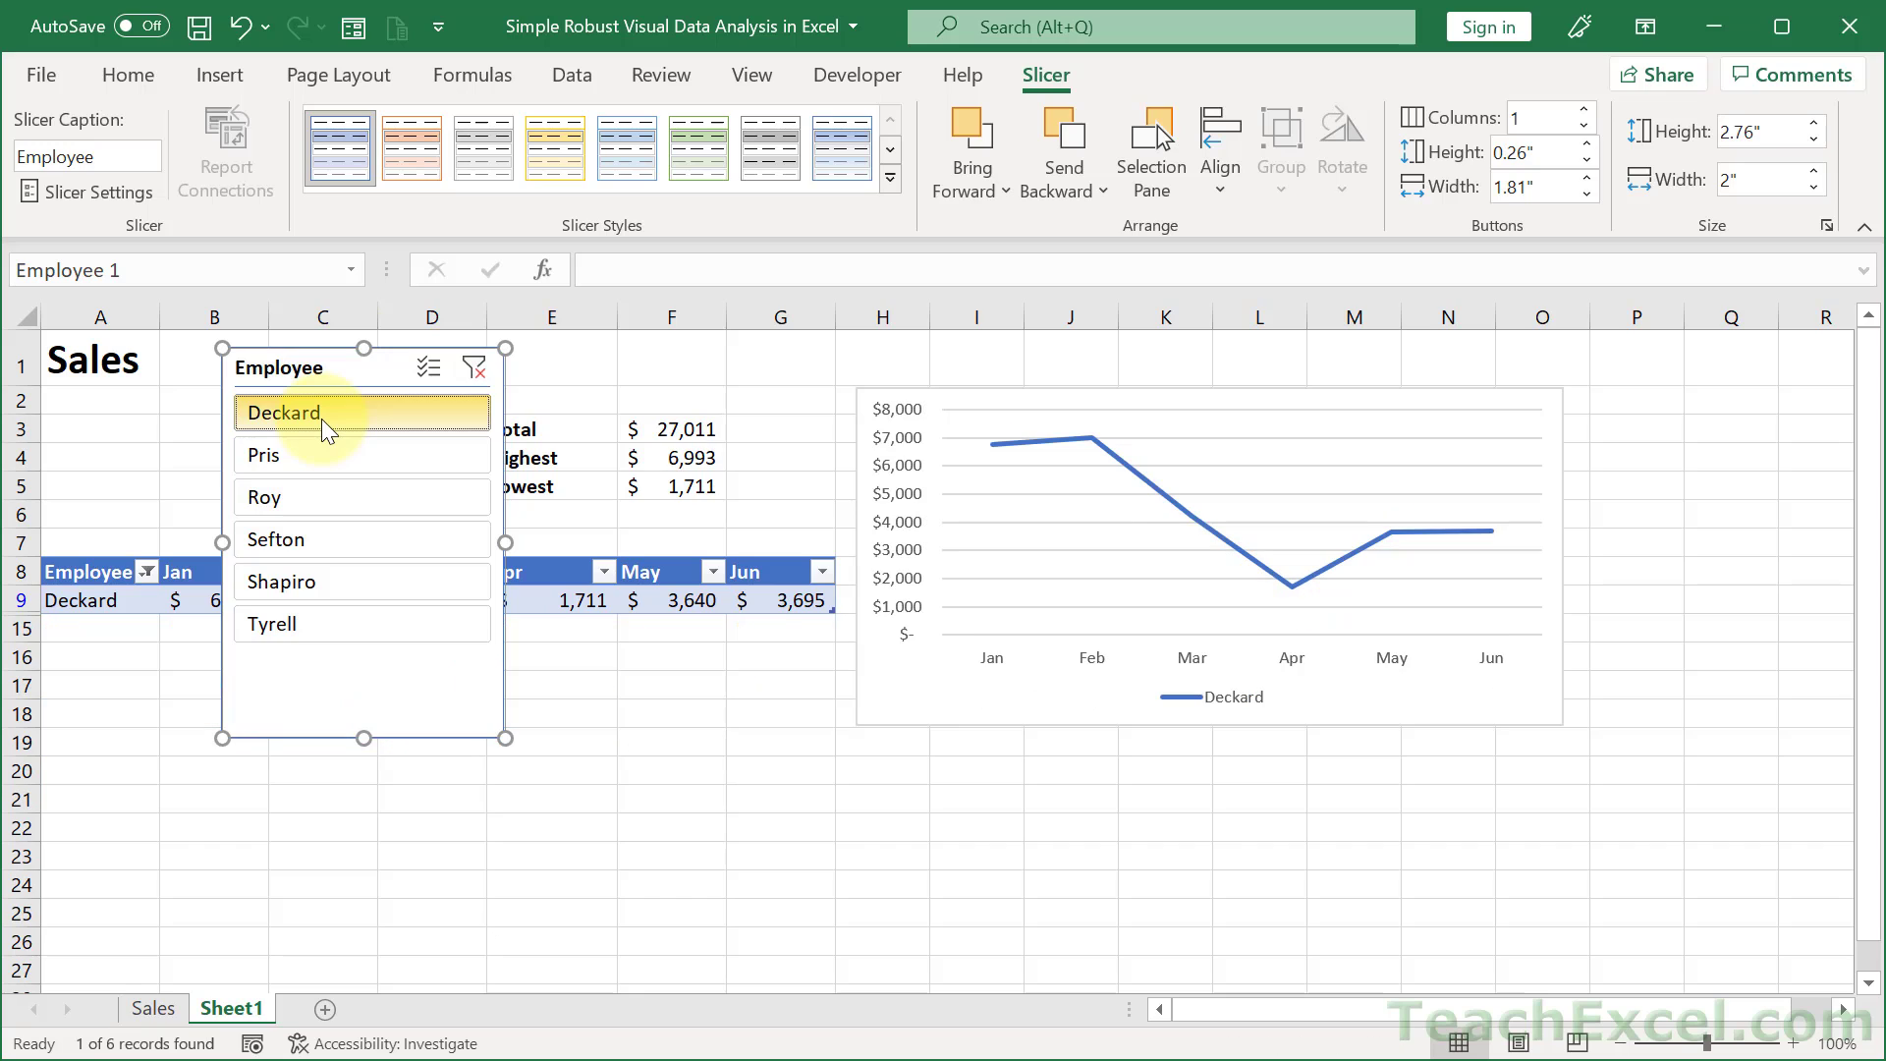
click(362, 486)
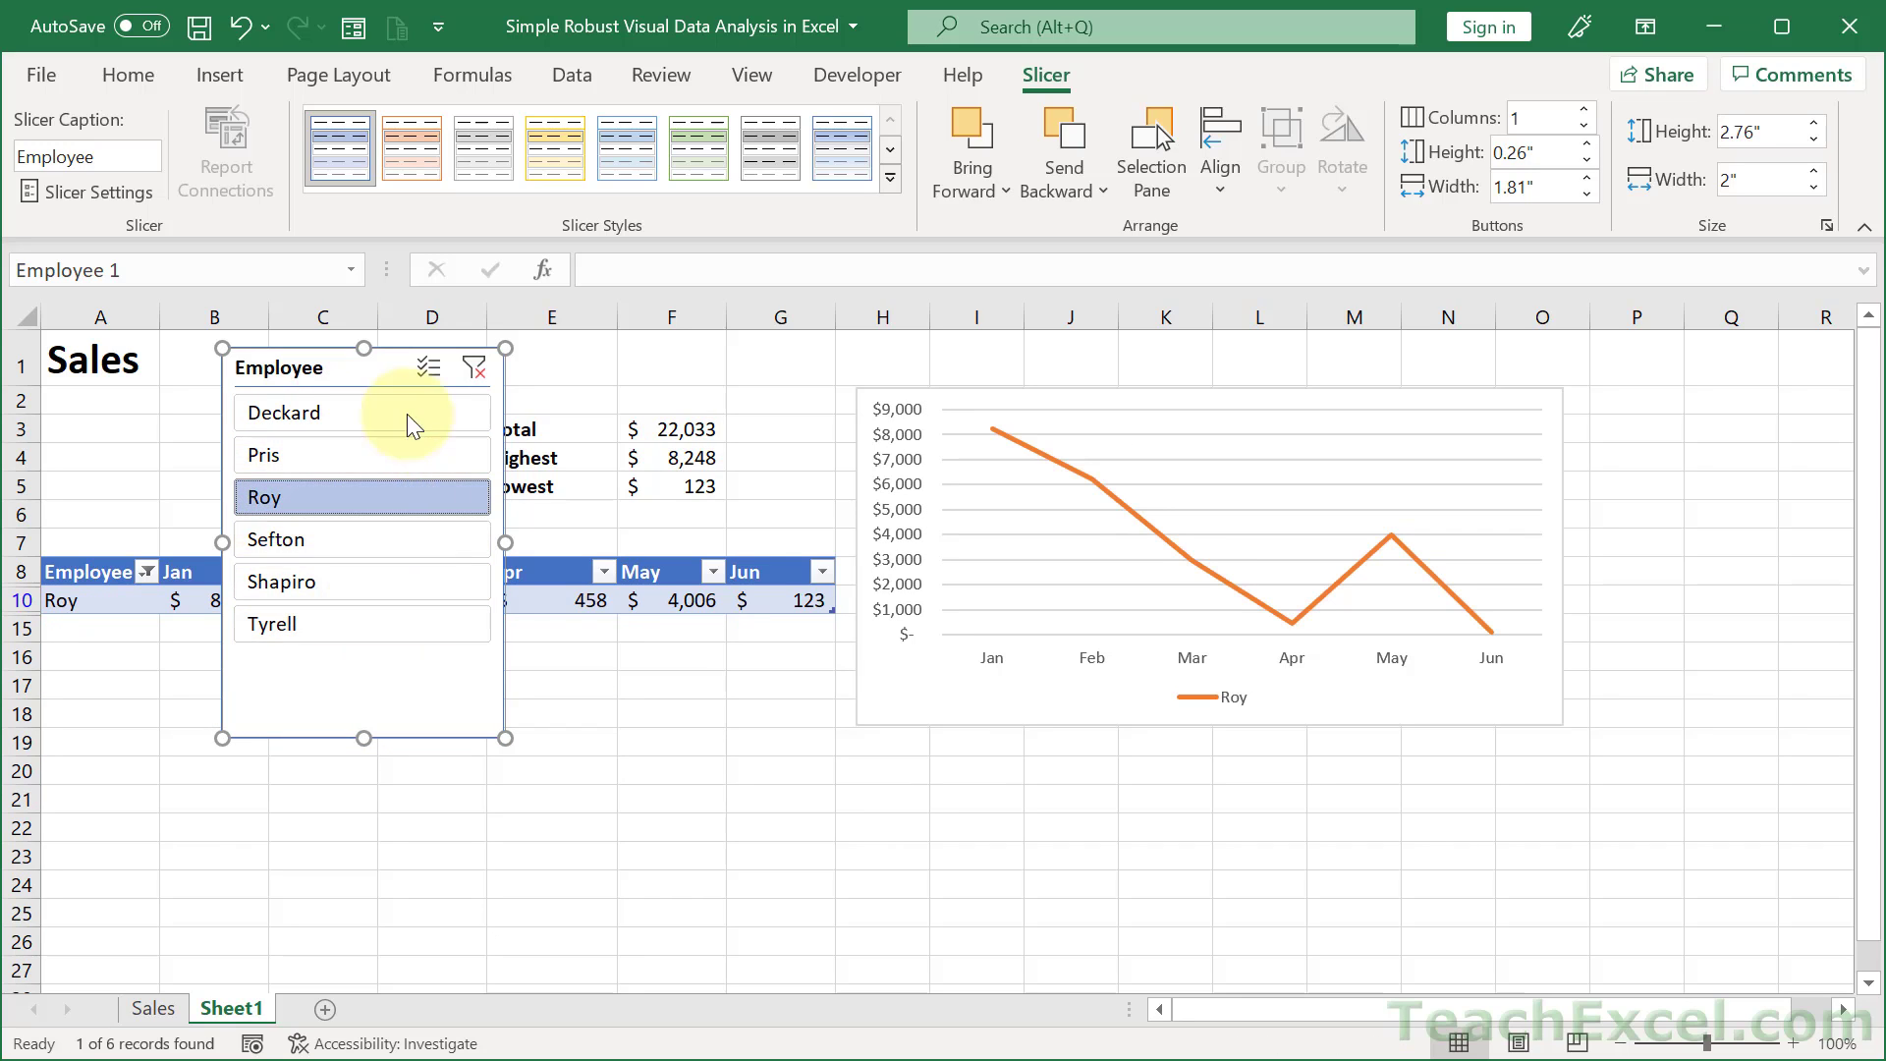
click(422, 369)
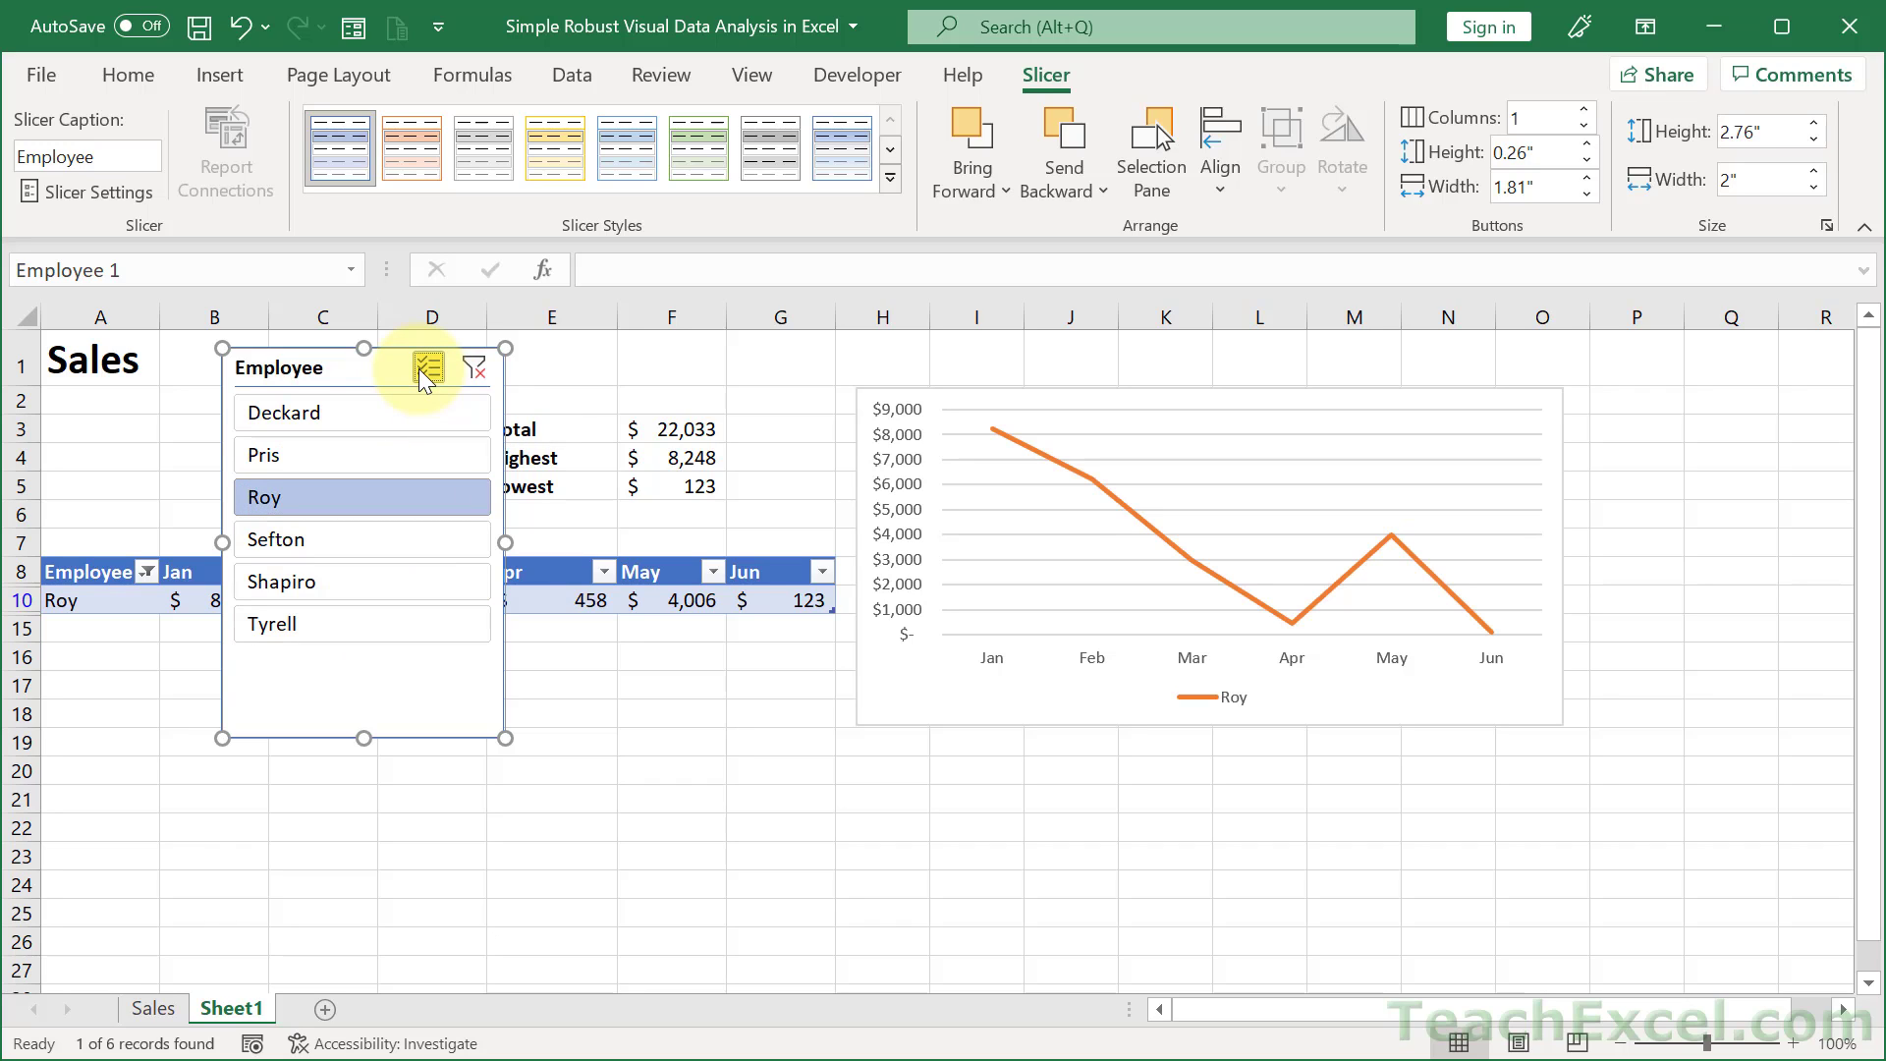
click(390, 424)
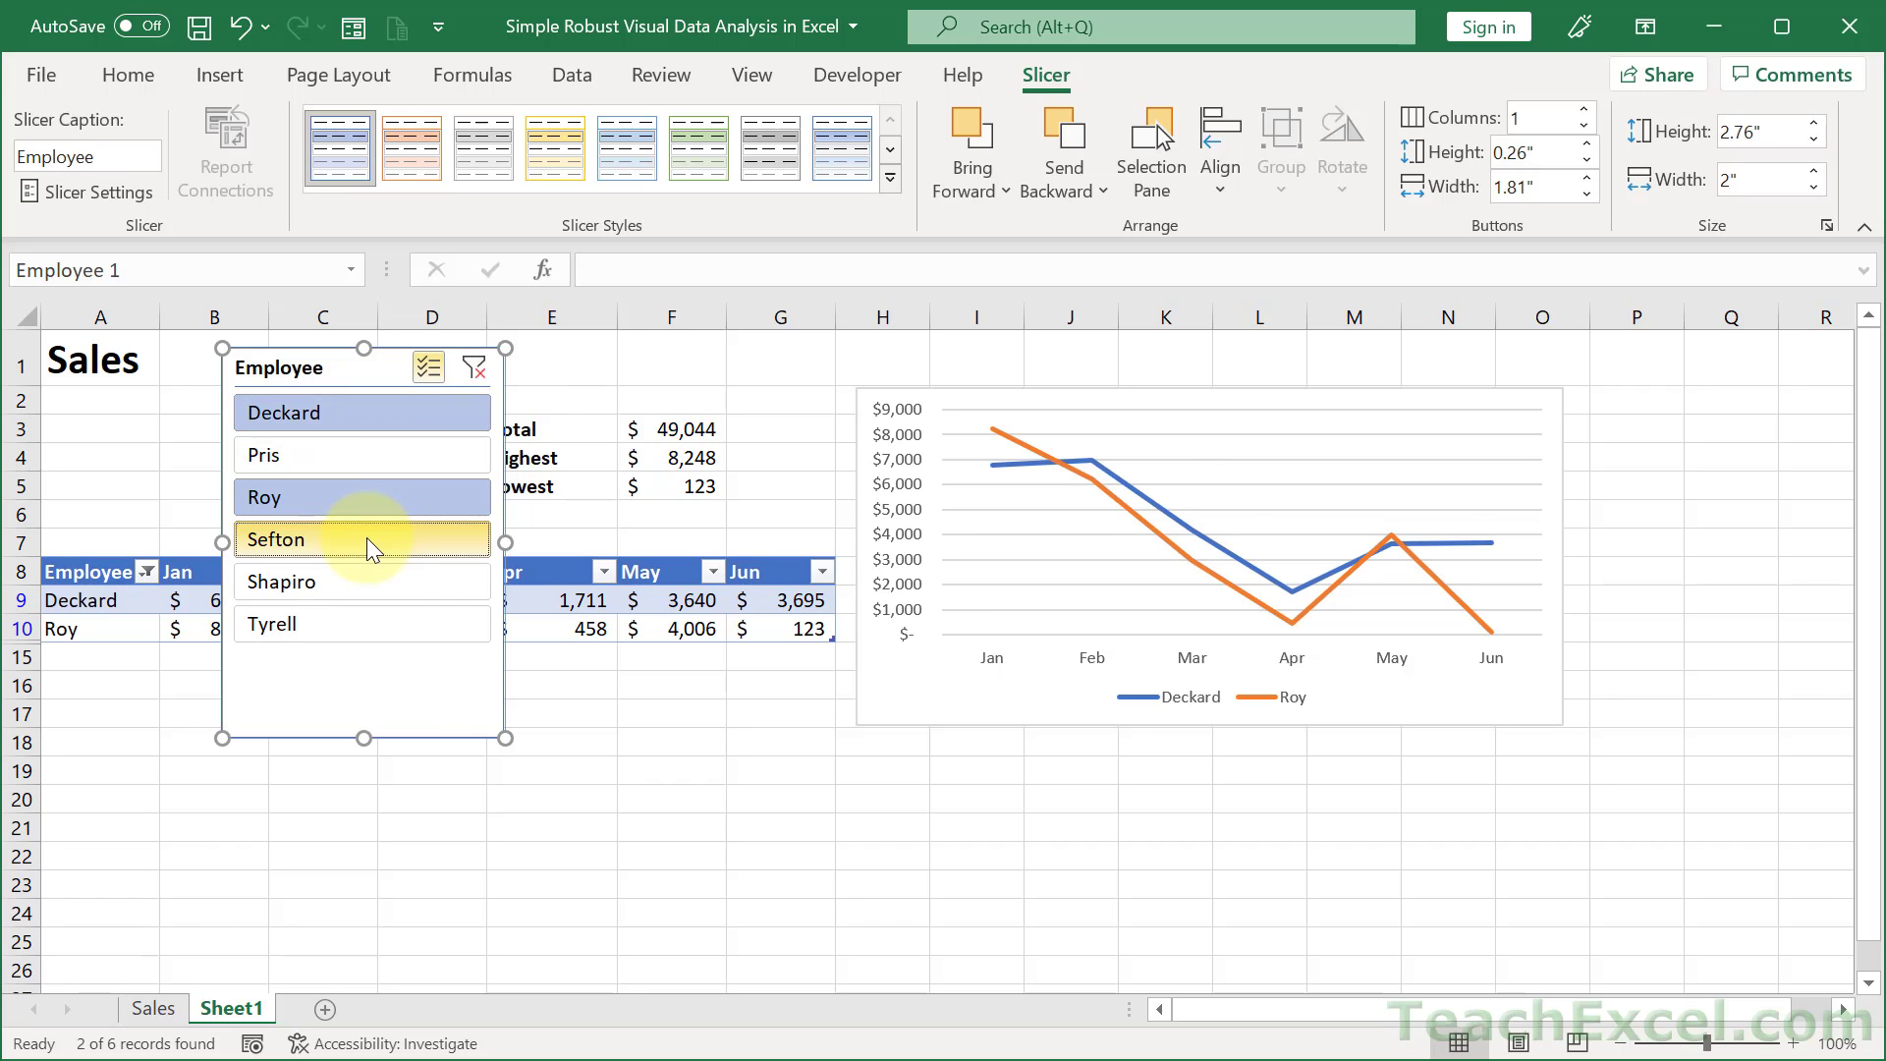
click(368, 539)
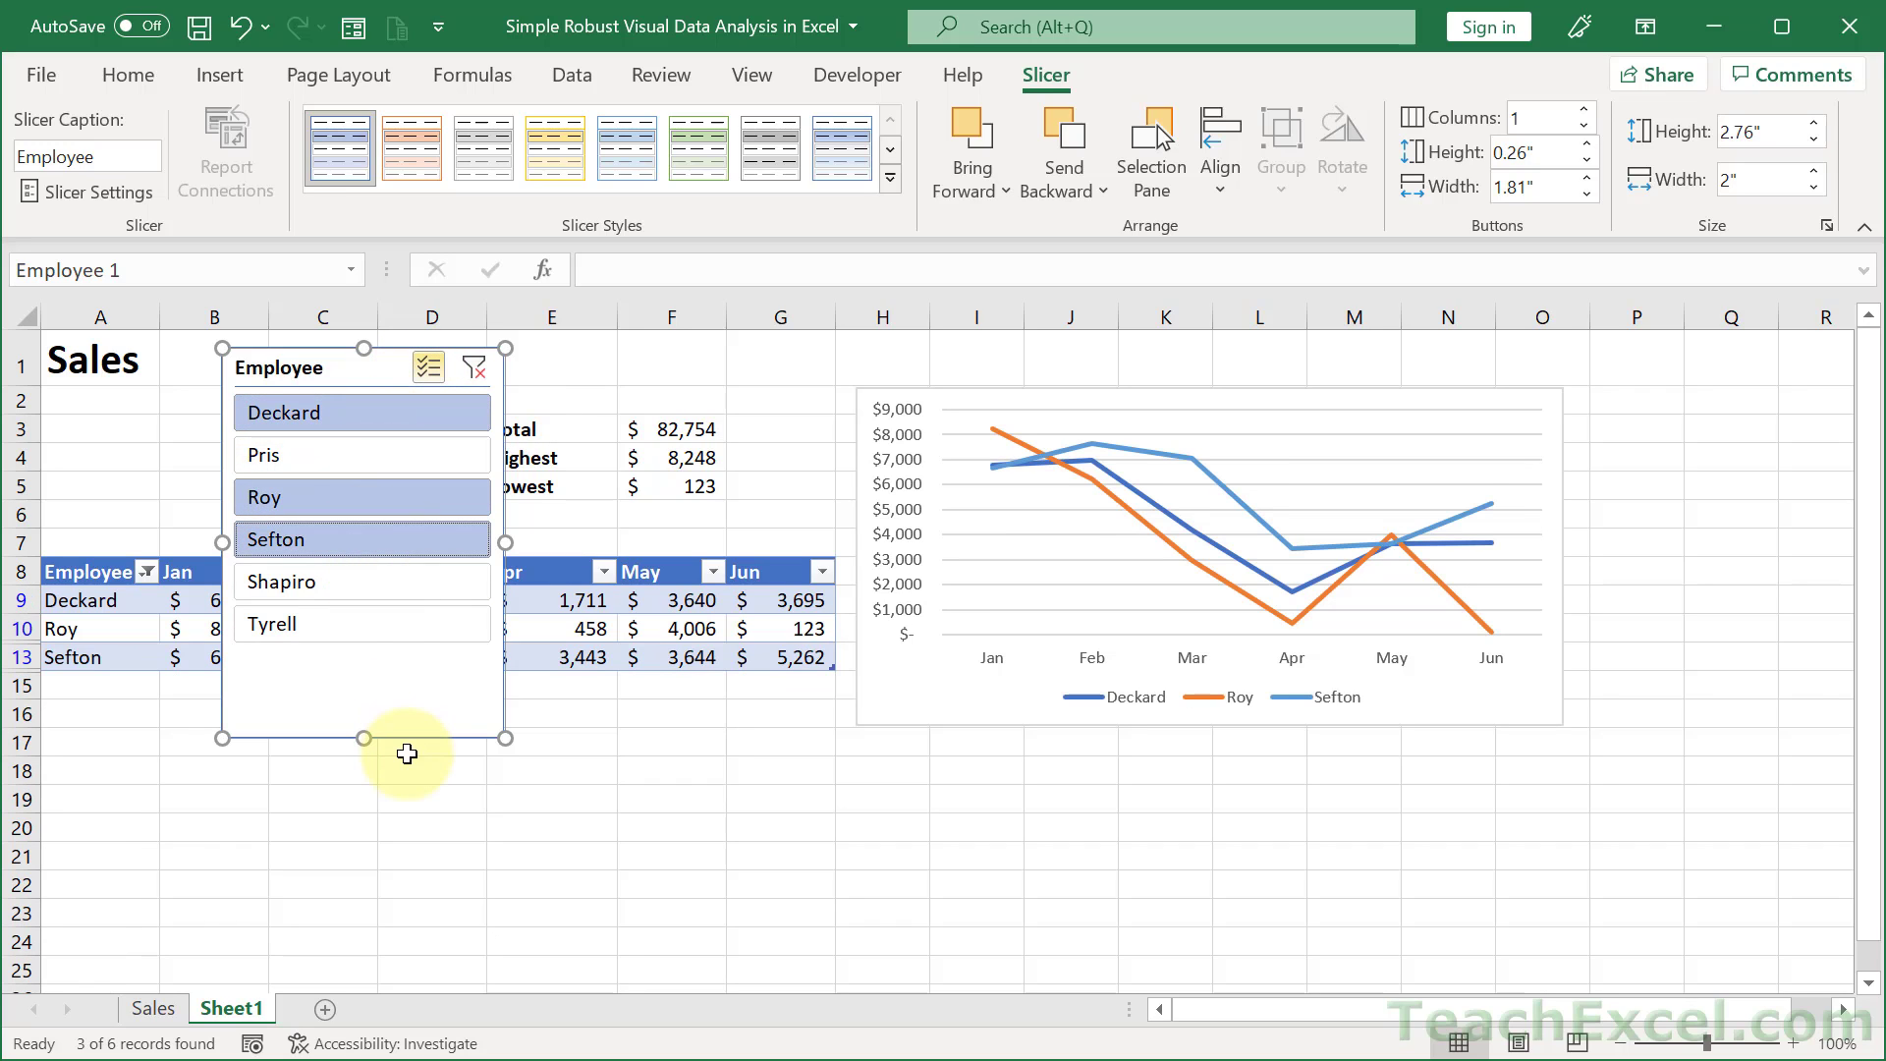
click(473, 369)
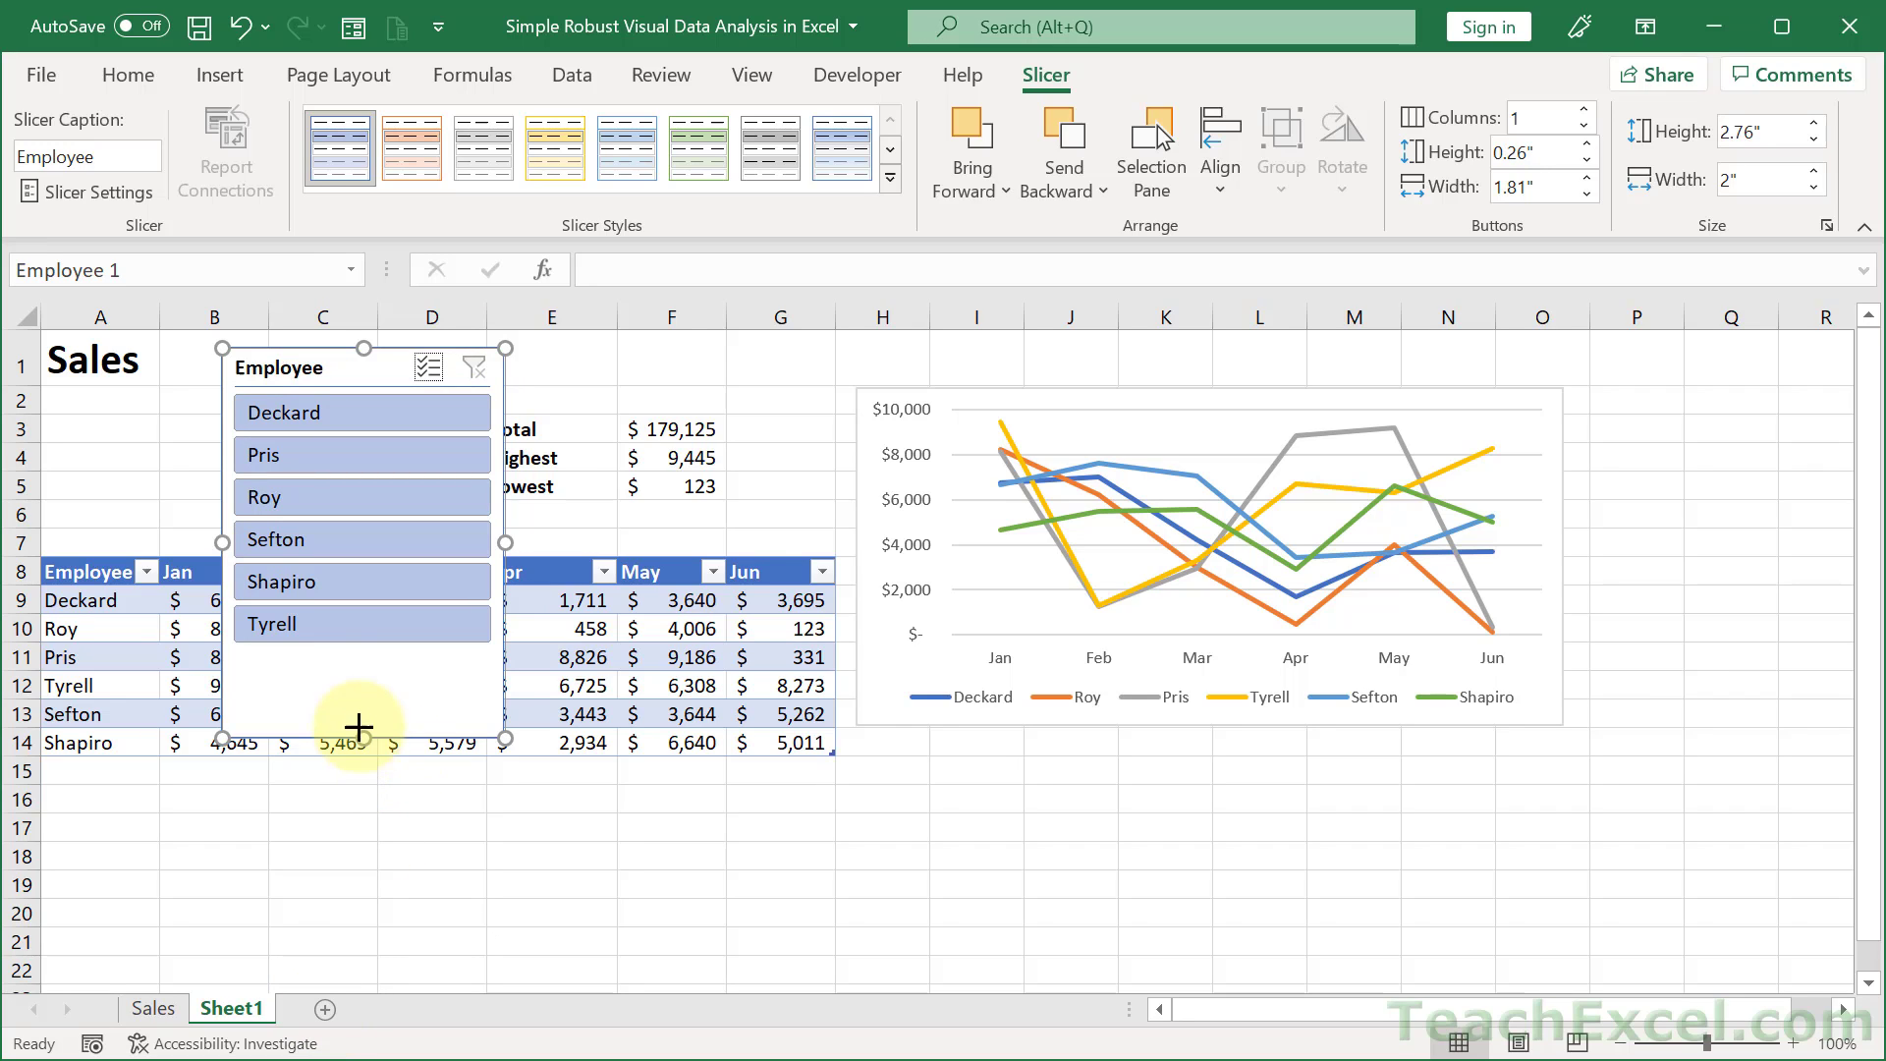
- Resize the slicer above the table with 2 columns and 0.2" button height
drag(363, 627, 345, 522)
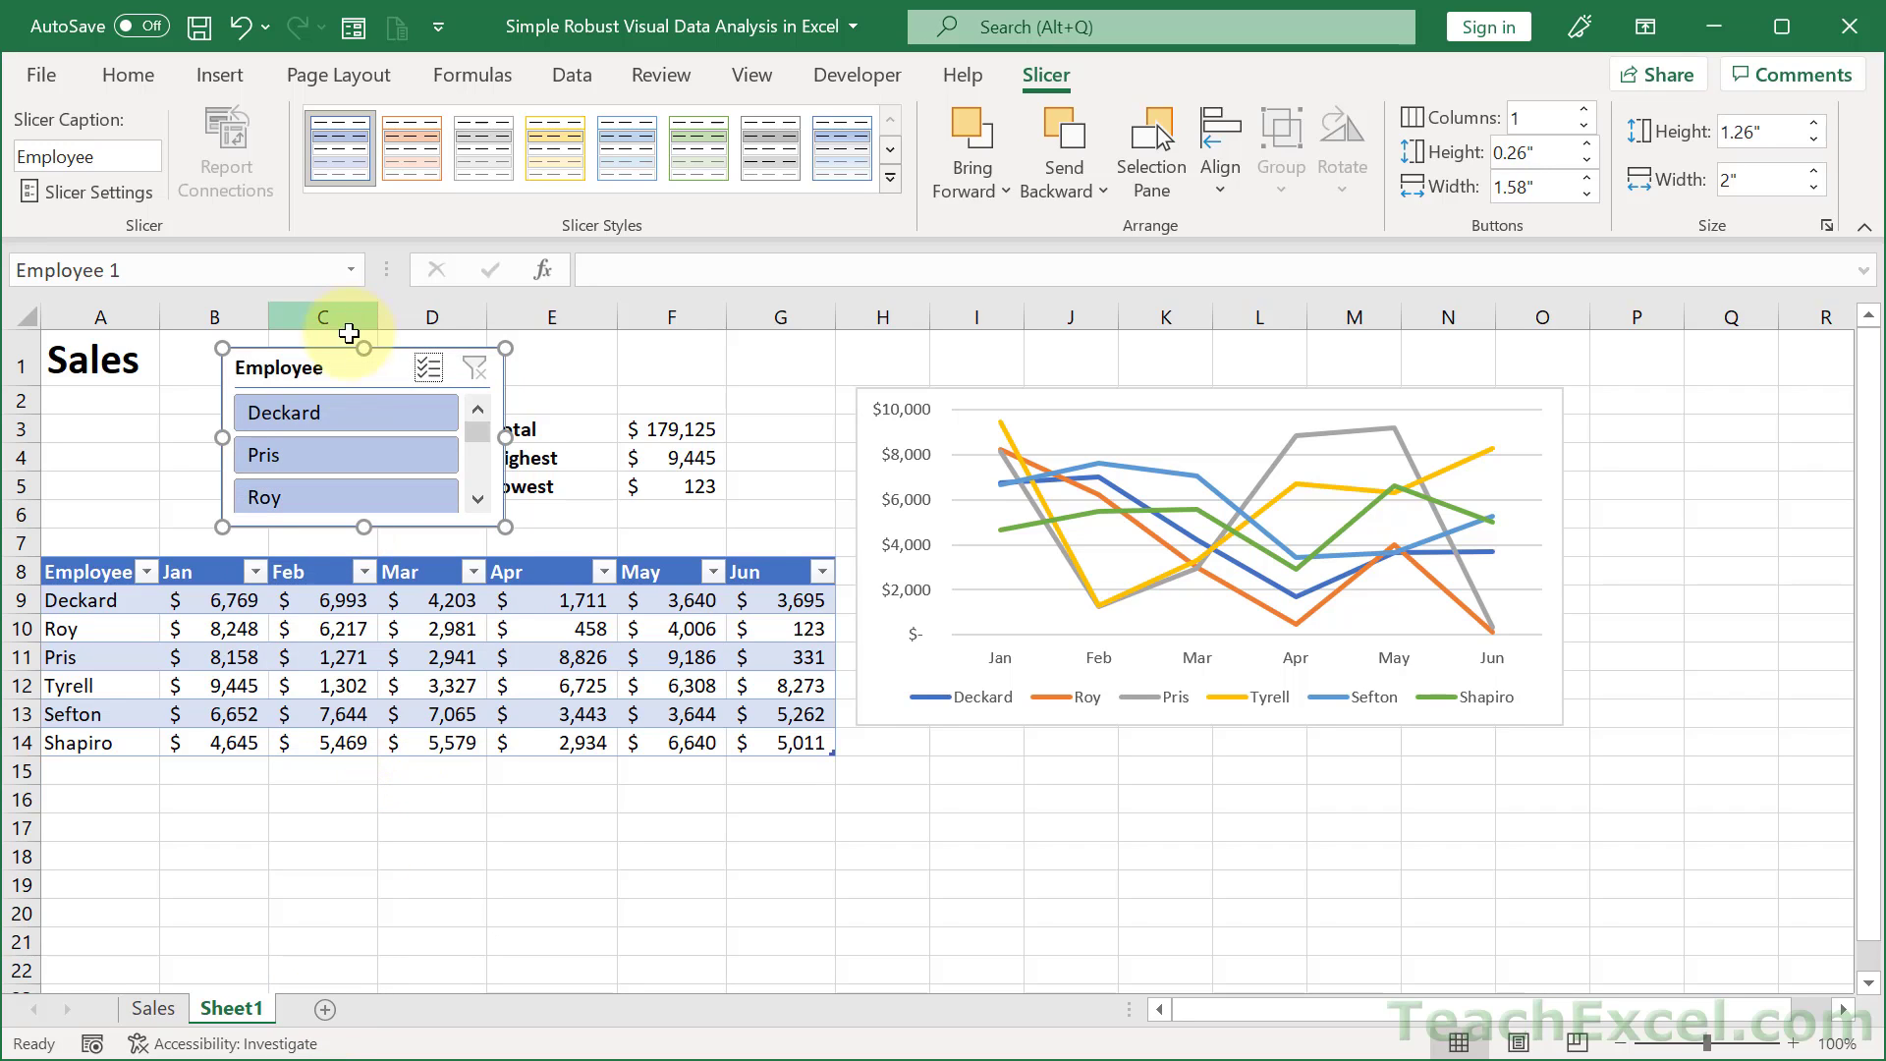
drag(304, 379, 204, 418)
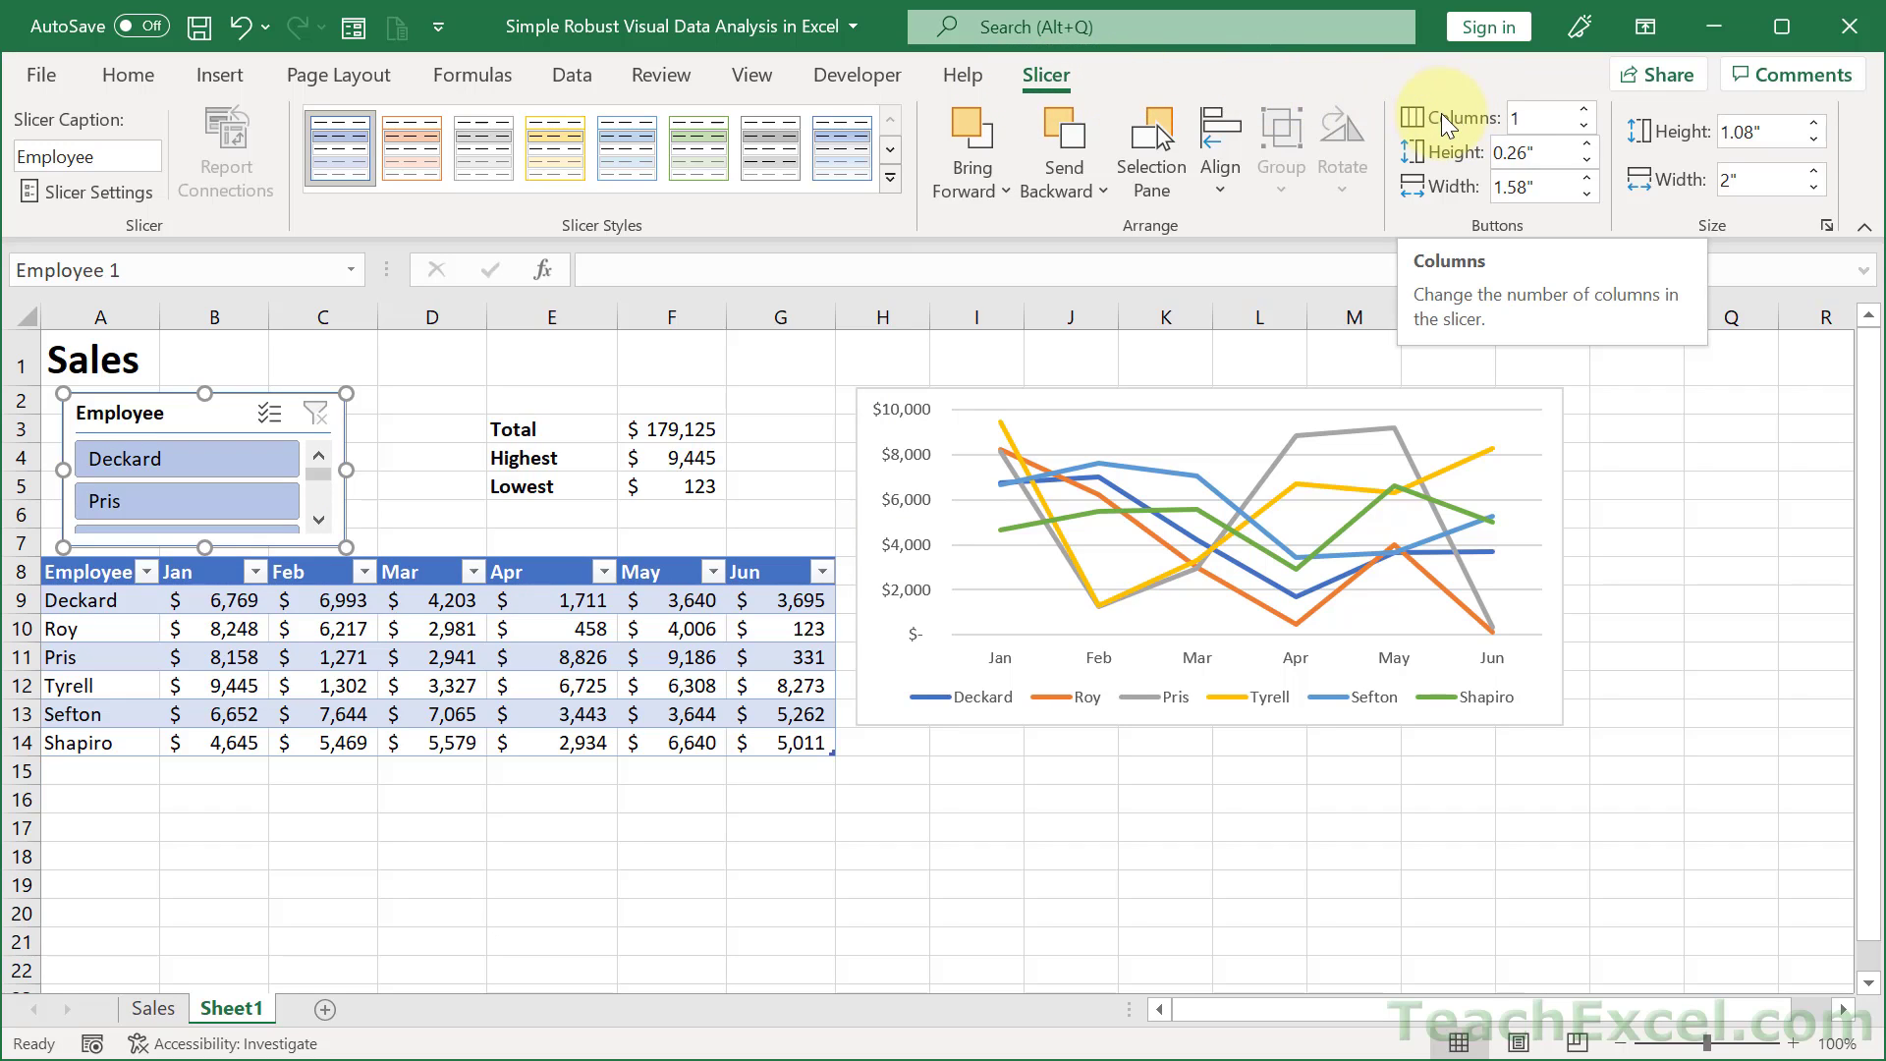
click(1585, 110)
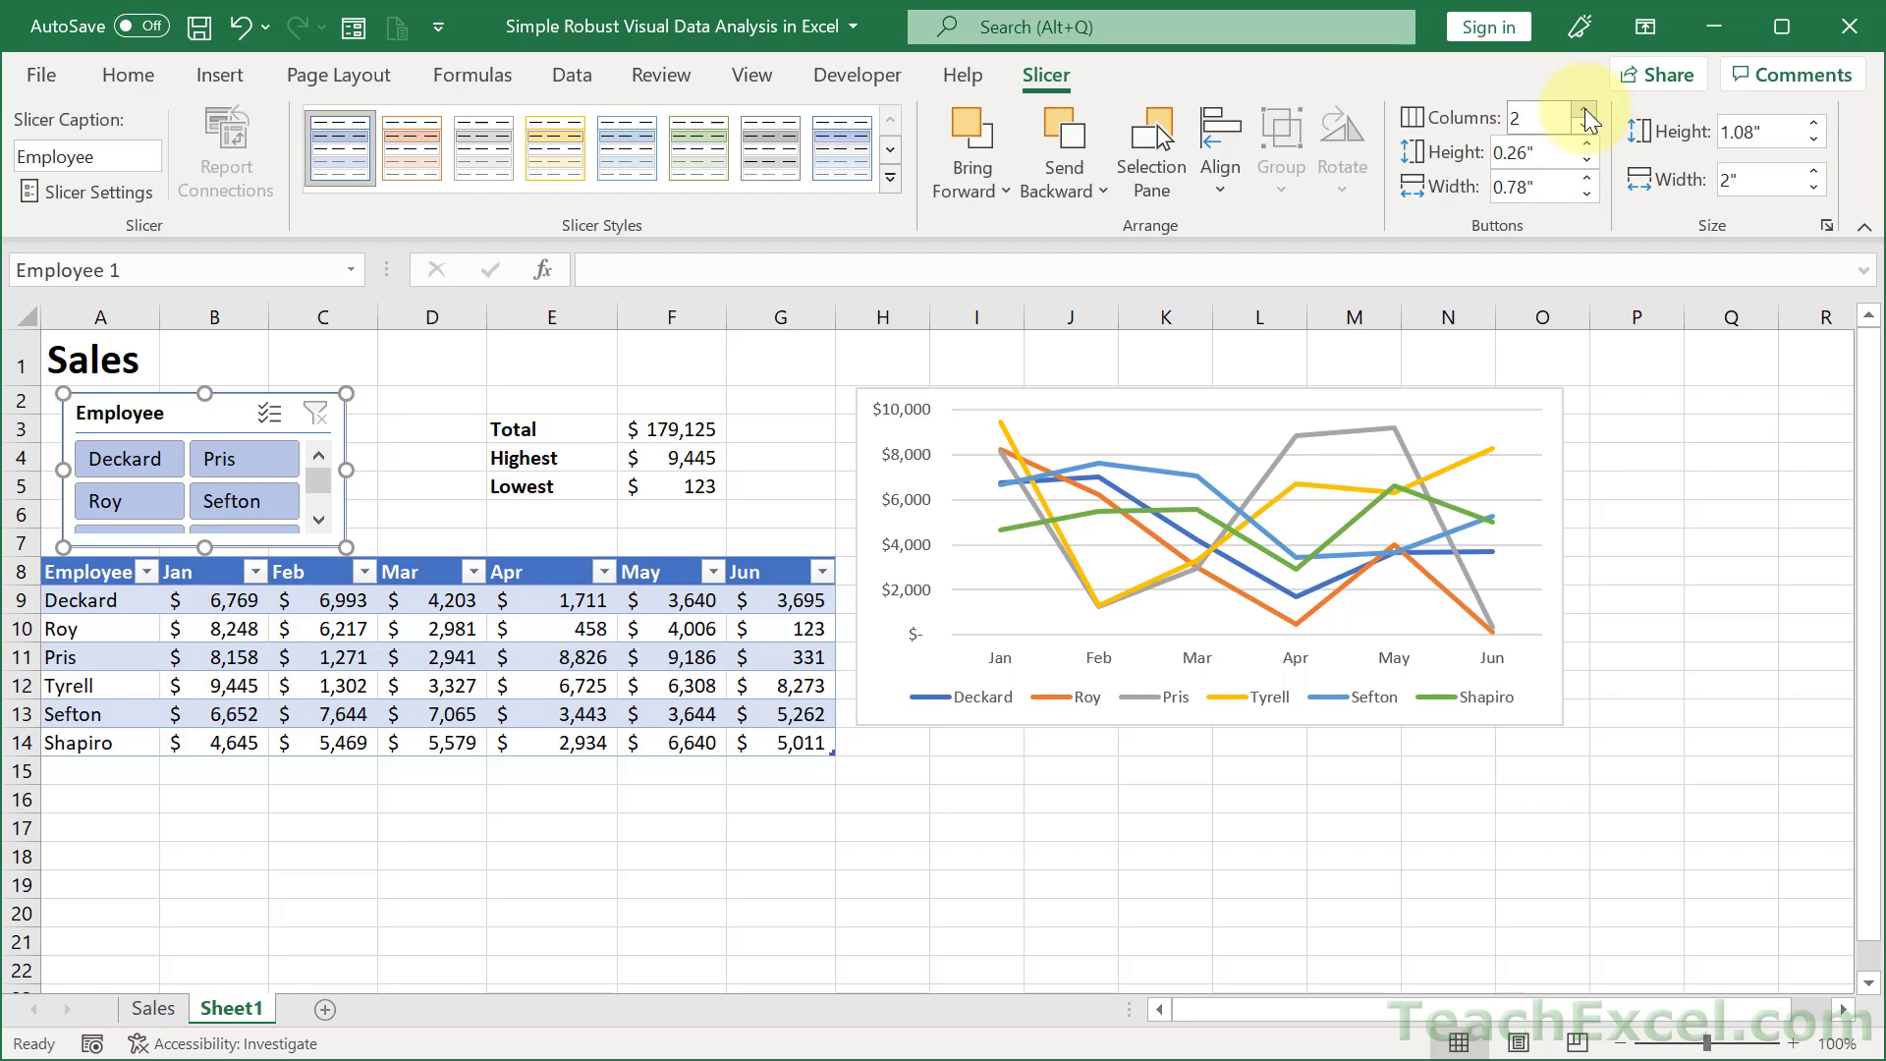
click(1588, 158)
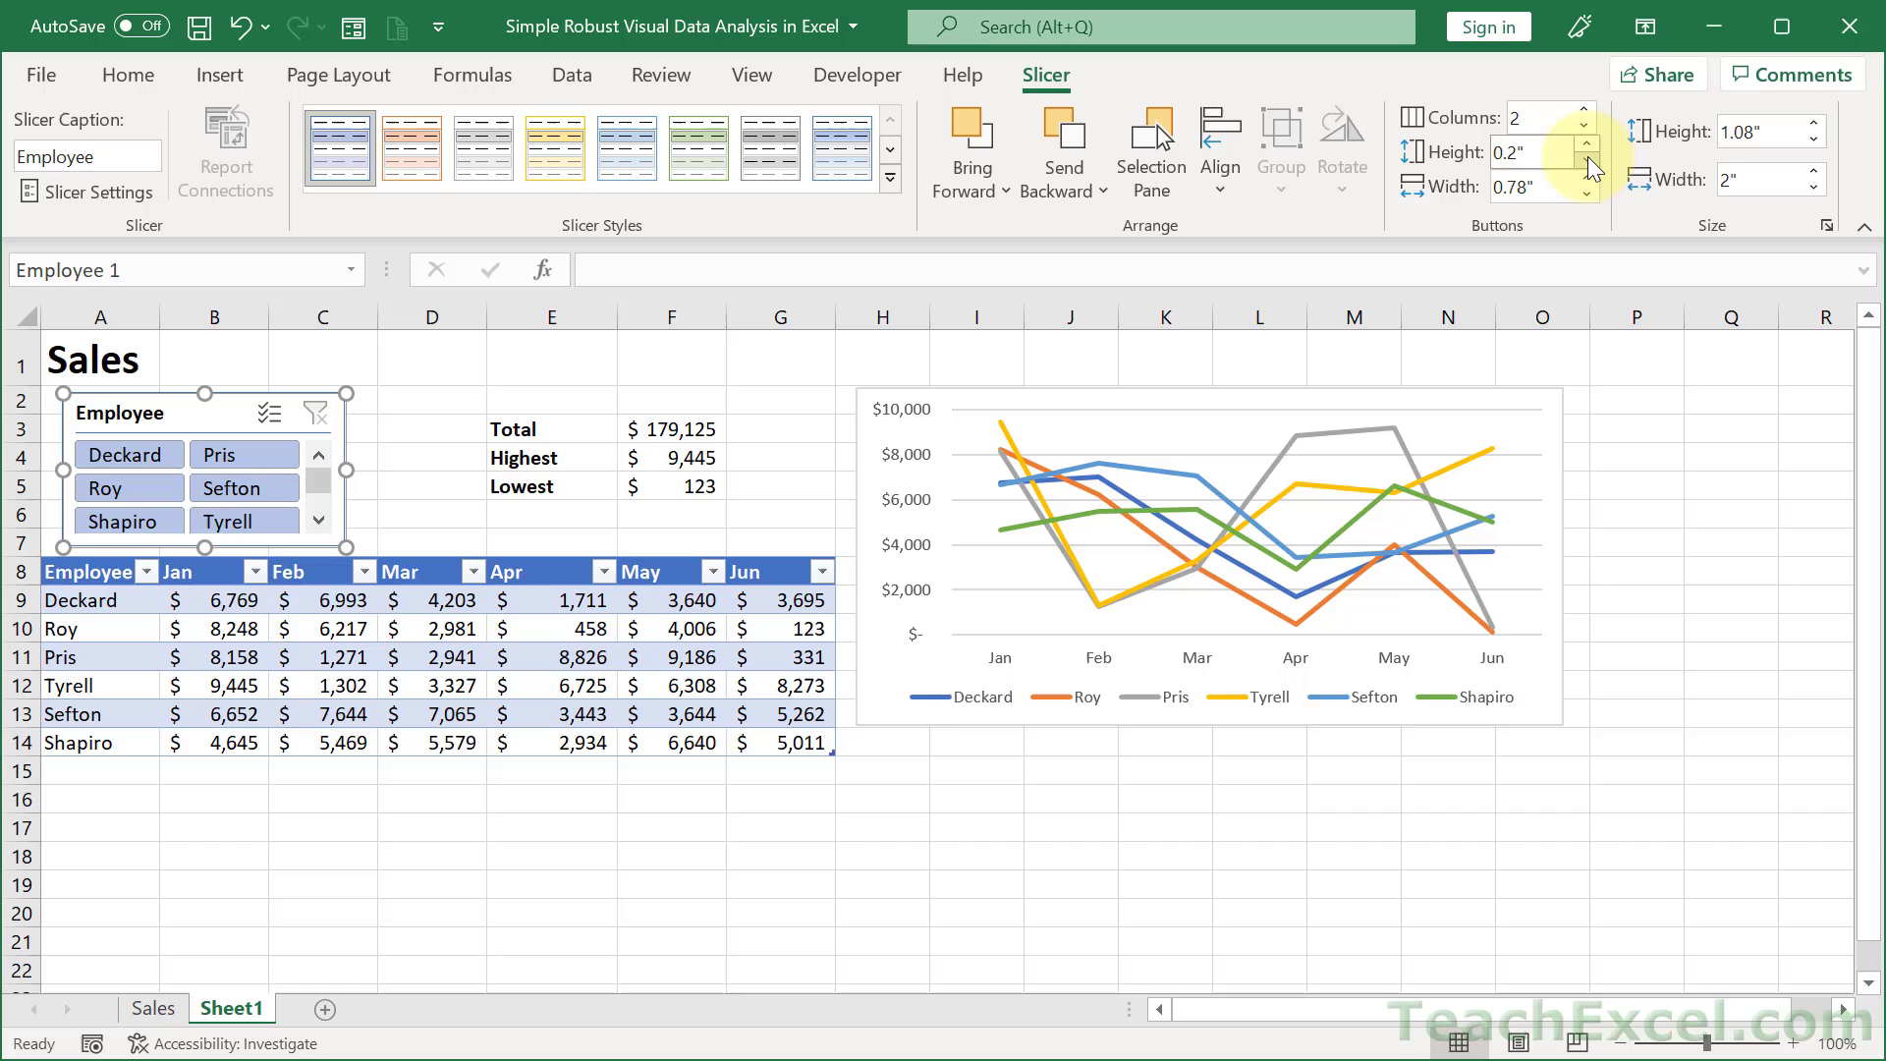
click(1589, 159)
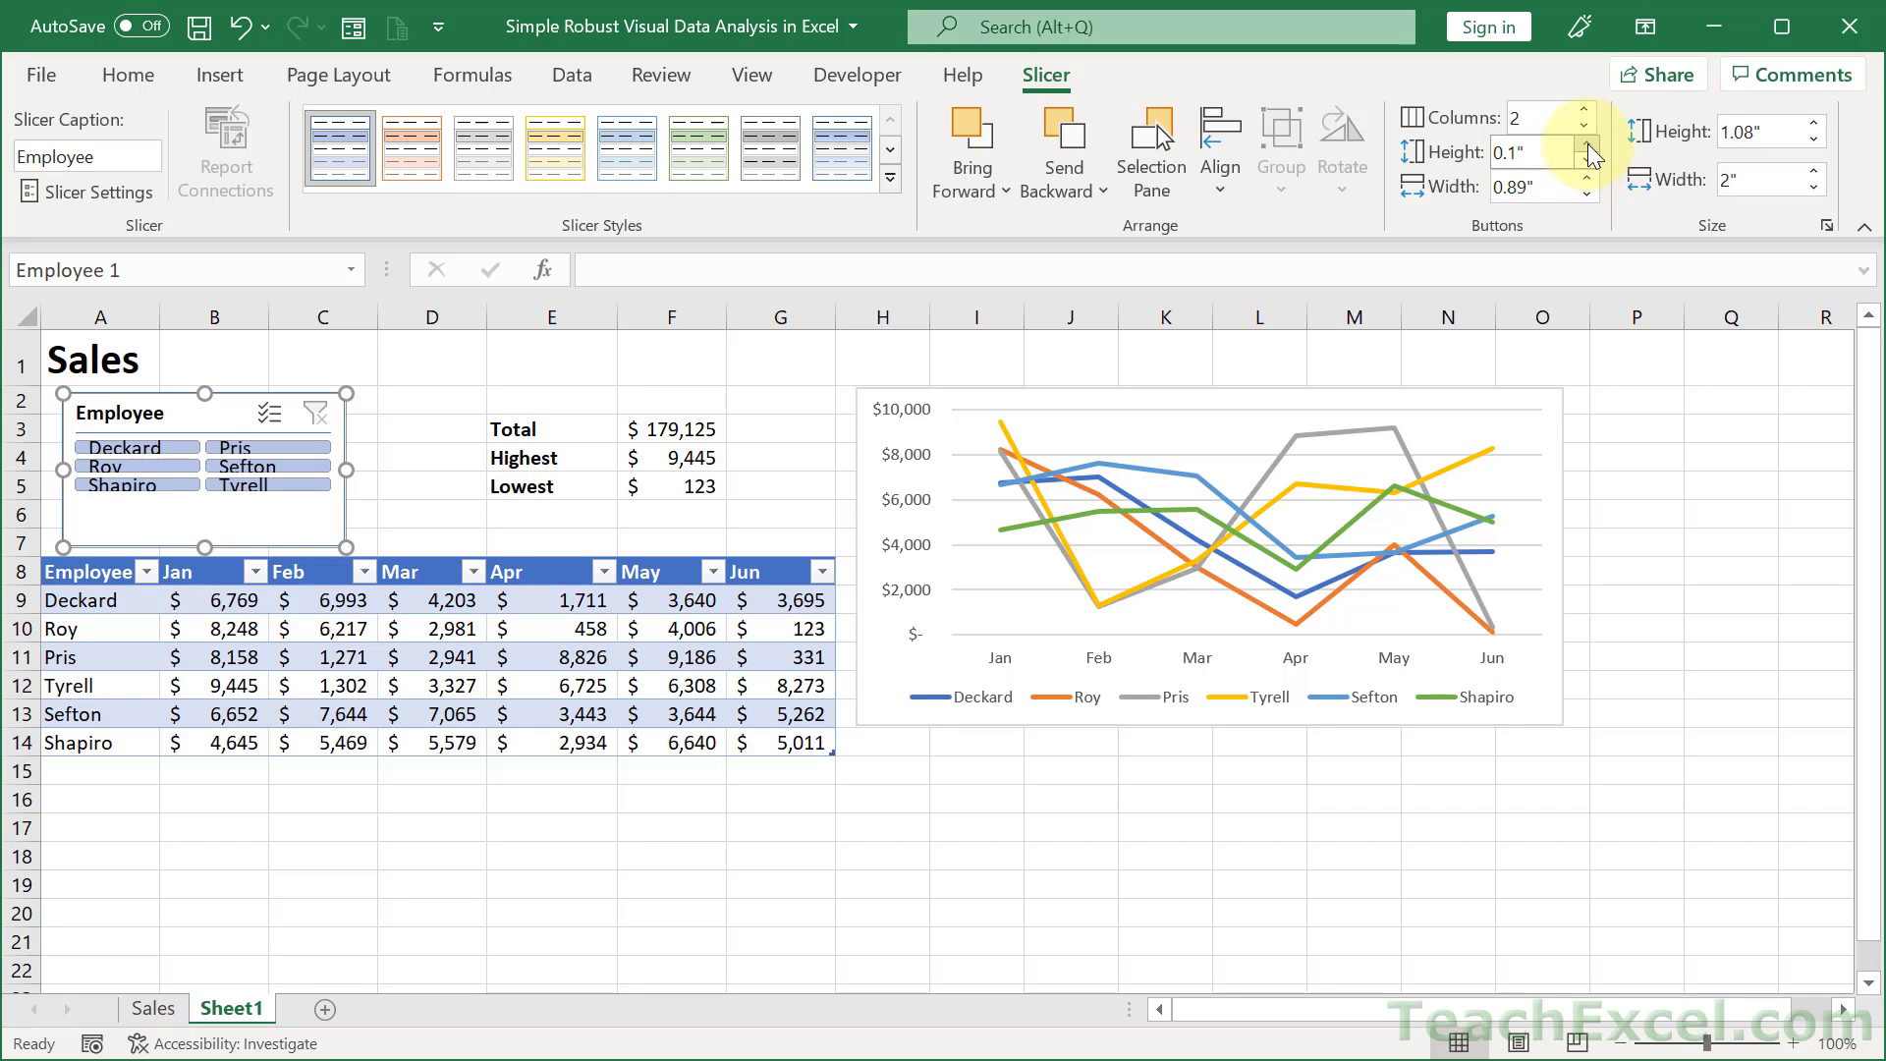
click(1588, 145)
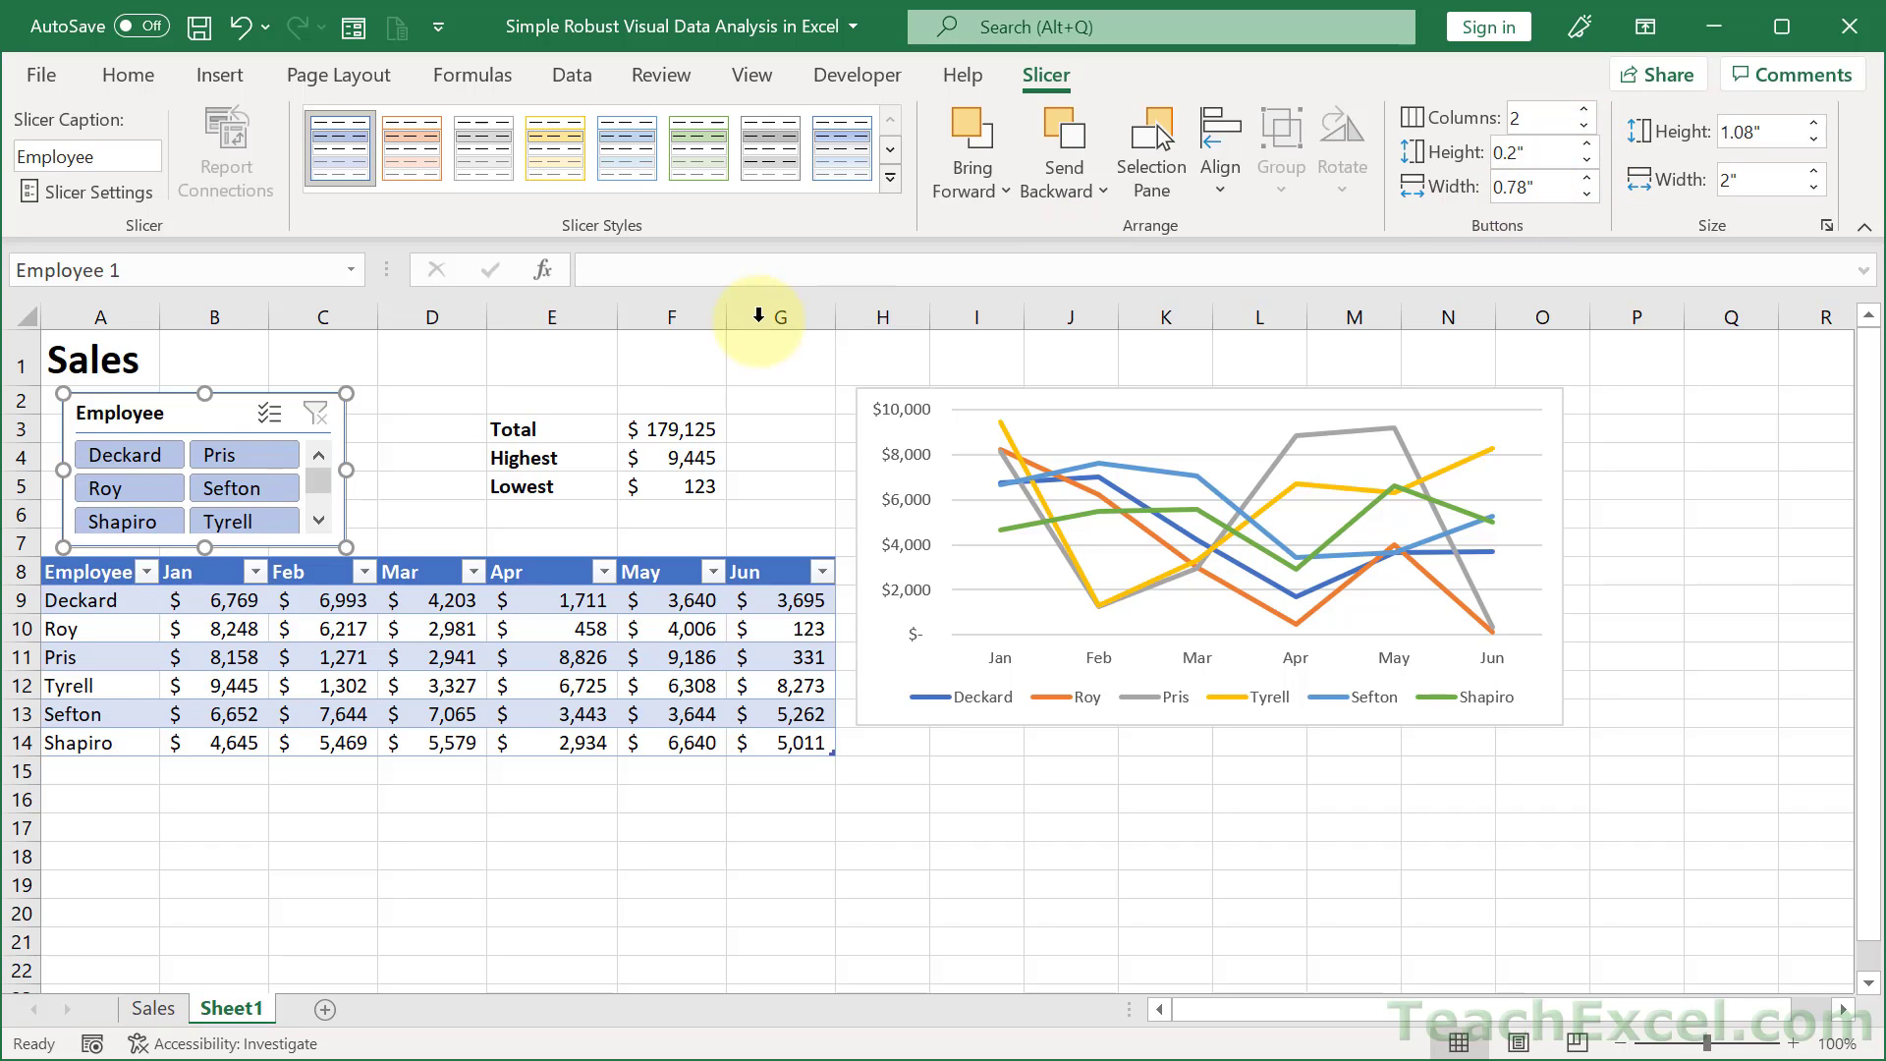
drag(203, 547, 201, 553)
click(447, 515)
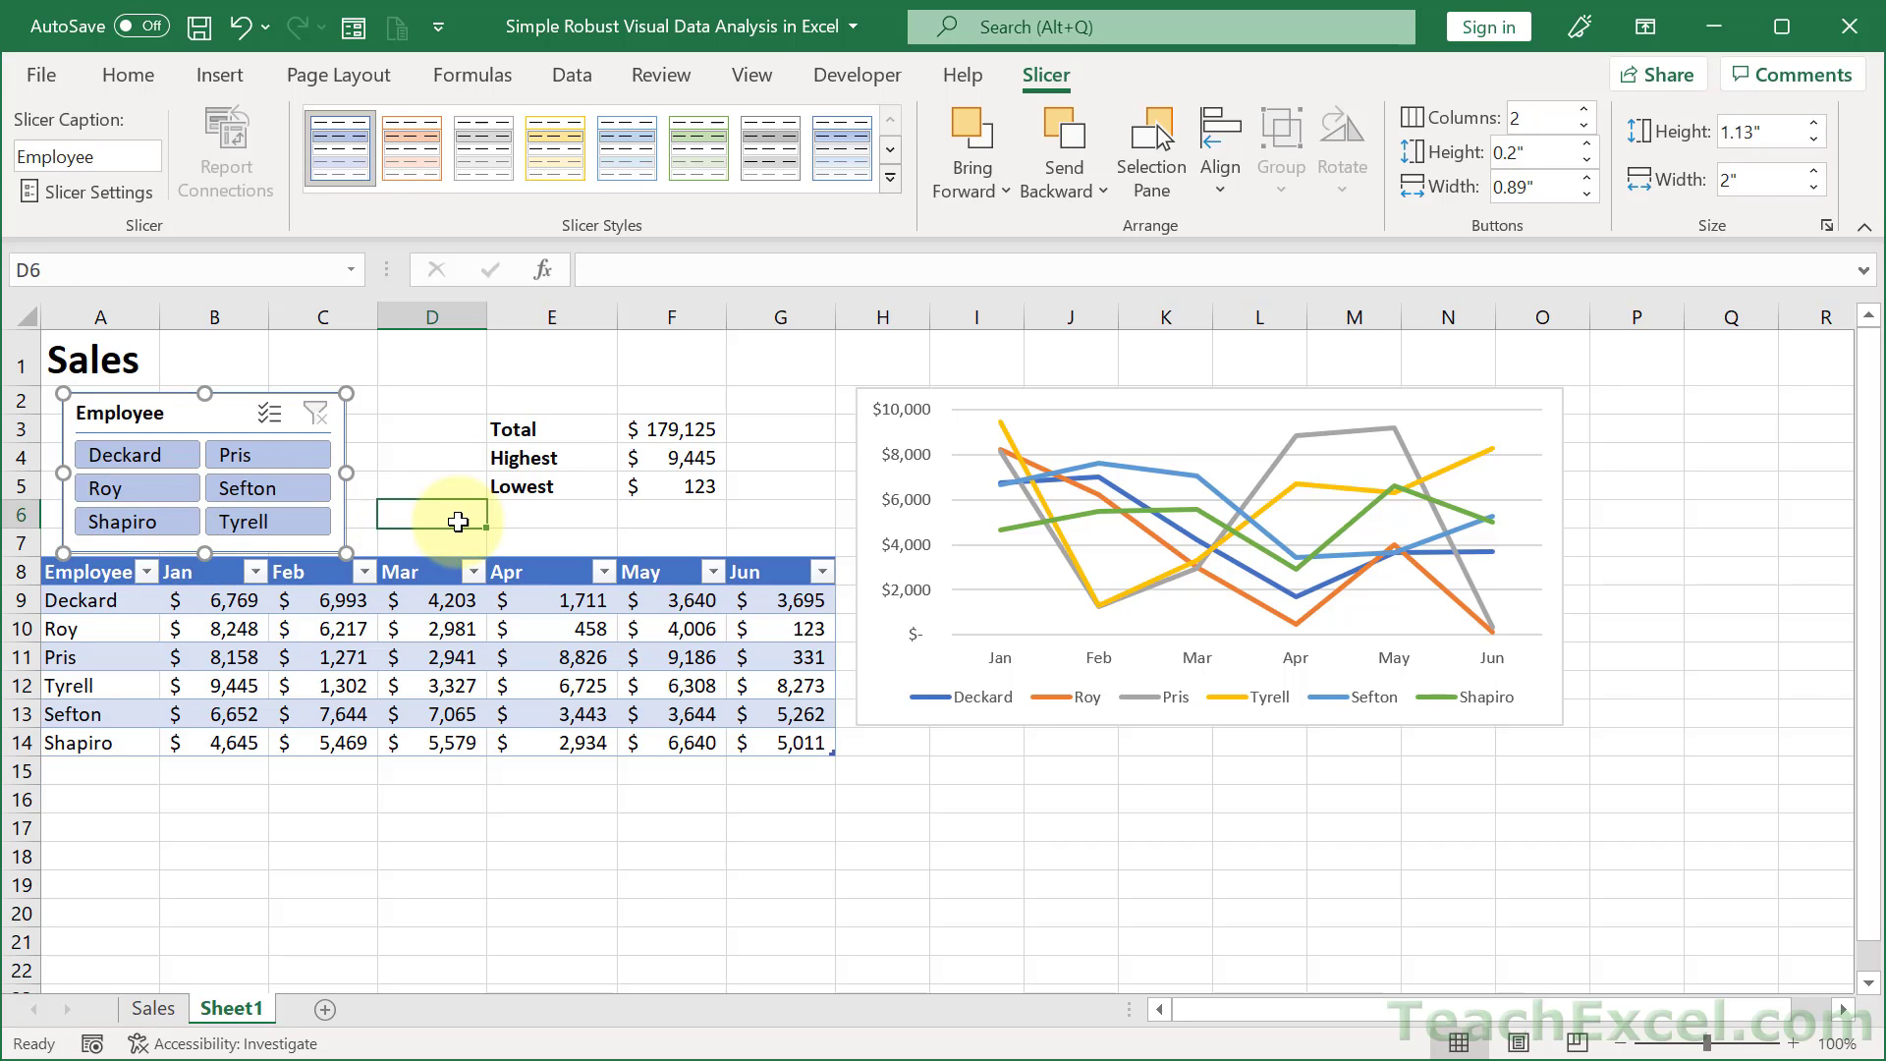
- Insert a blank row 8 above the table and nudge the slicer right
right_click(12, 570)
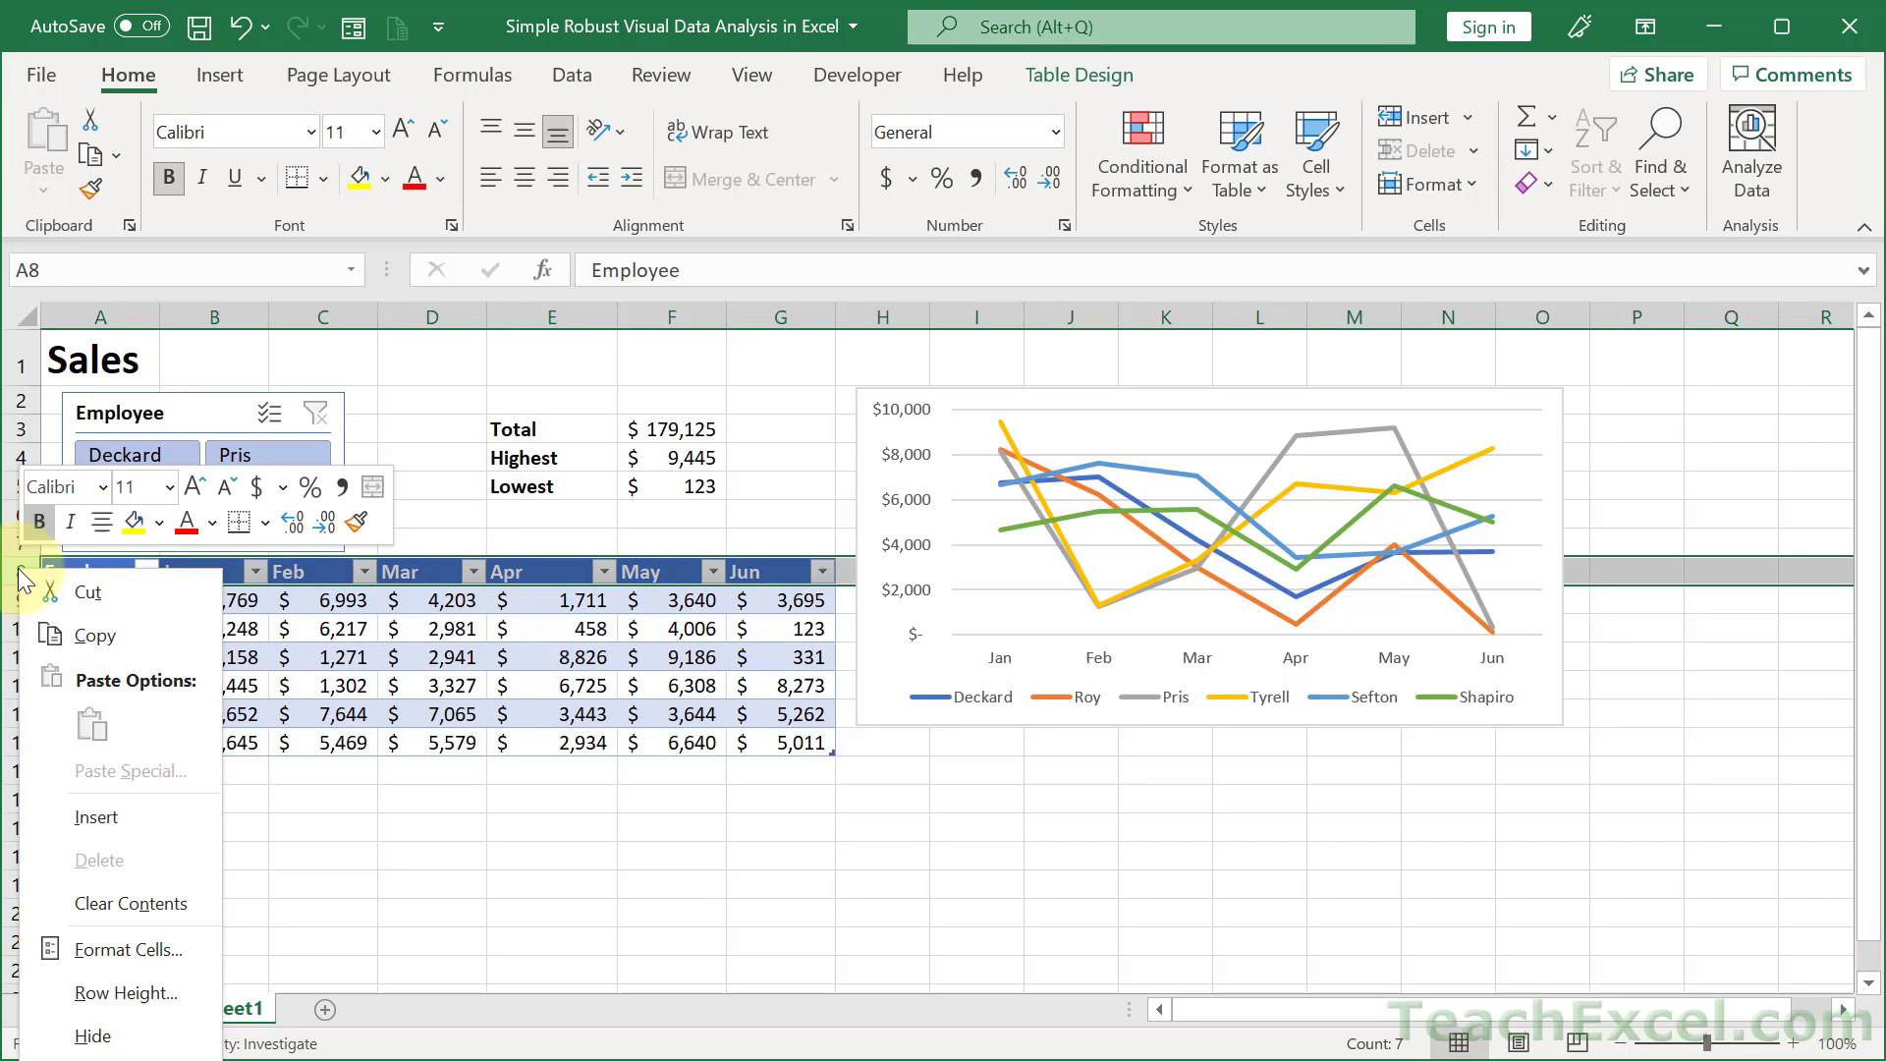
click(110, 810)
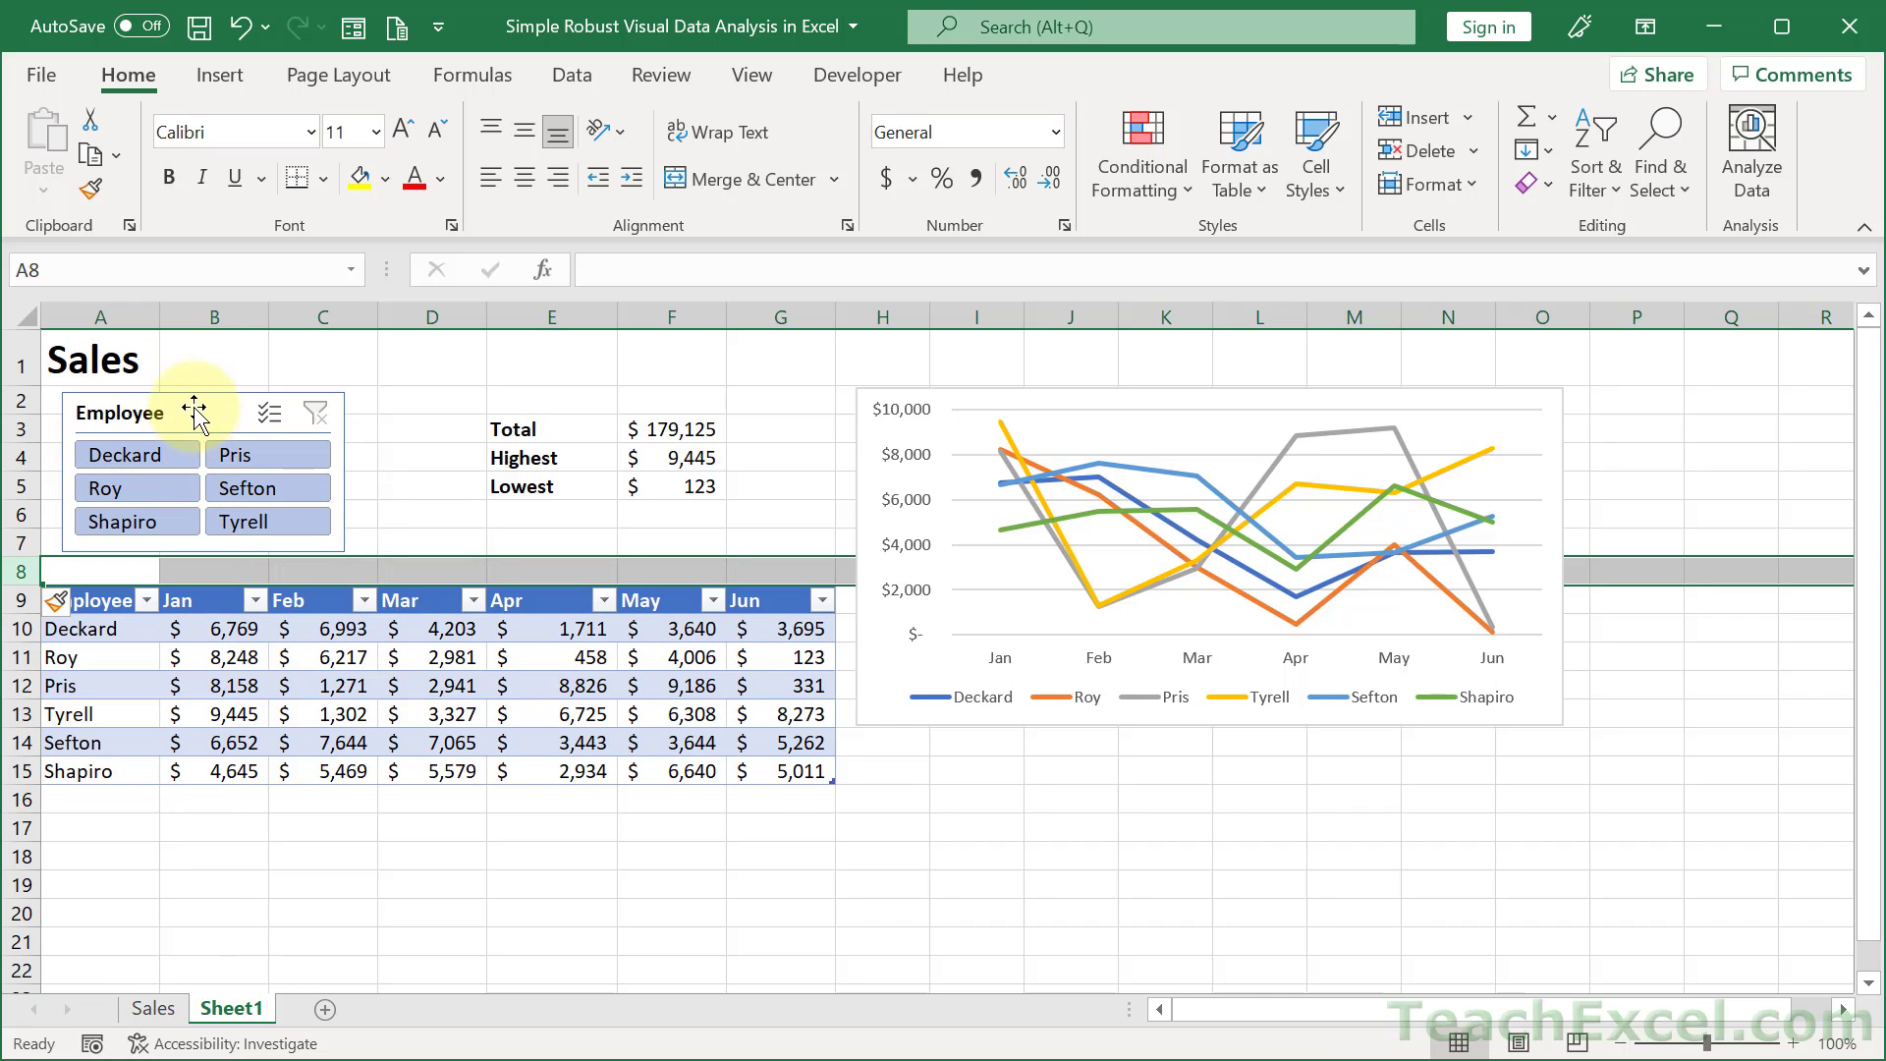
drag(192, 413, 226, 426)
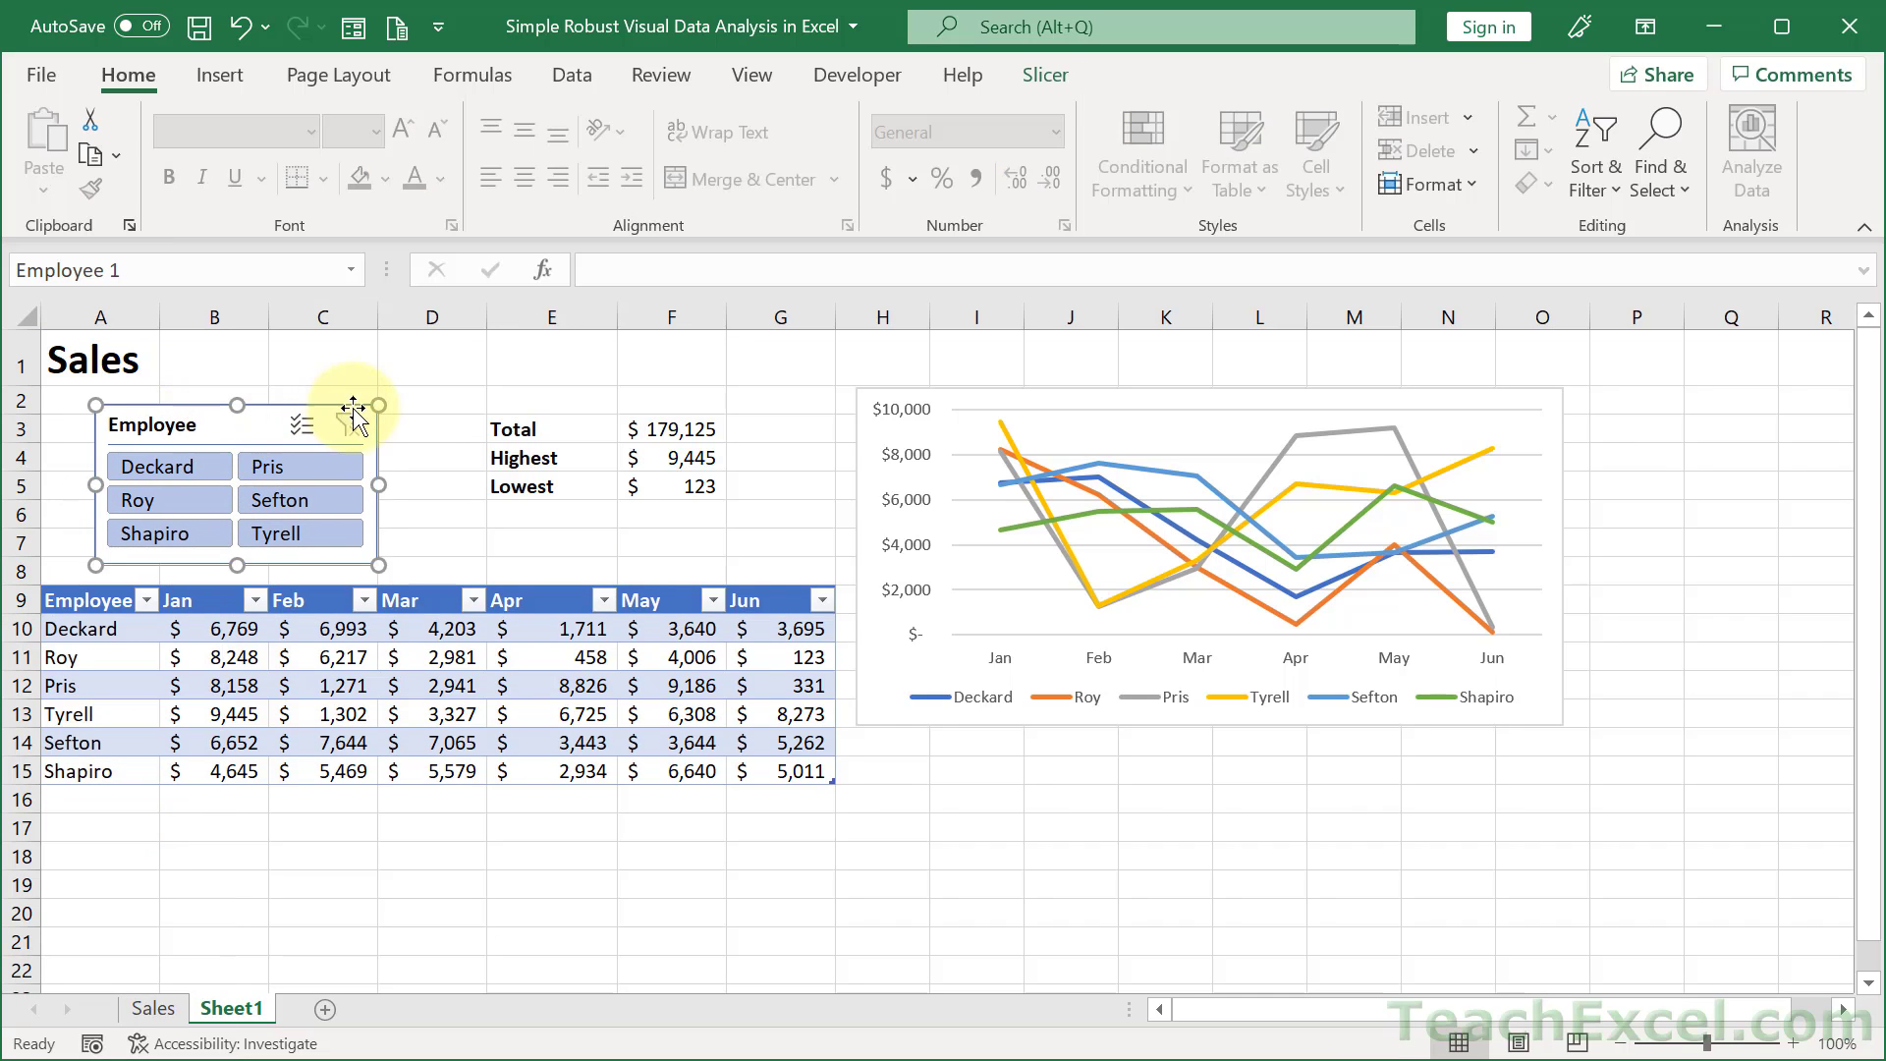
click(471, 379)
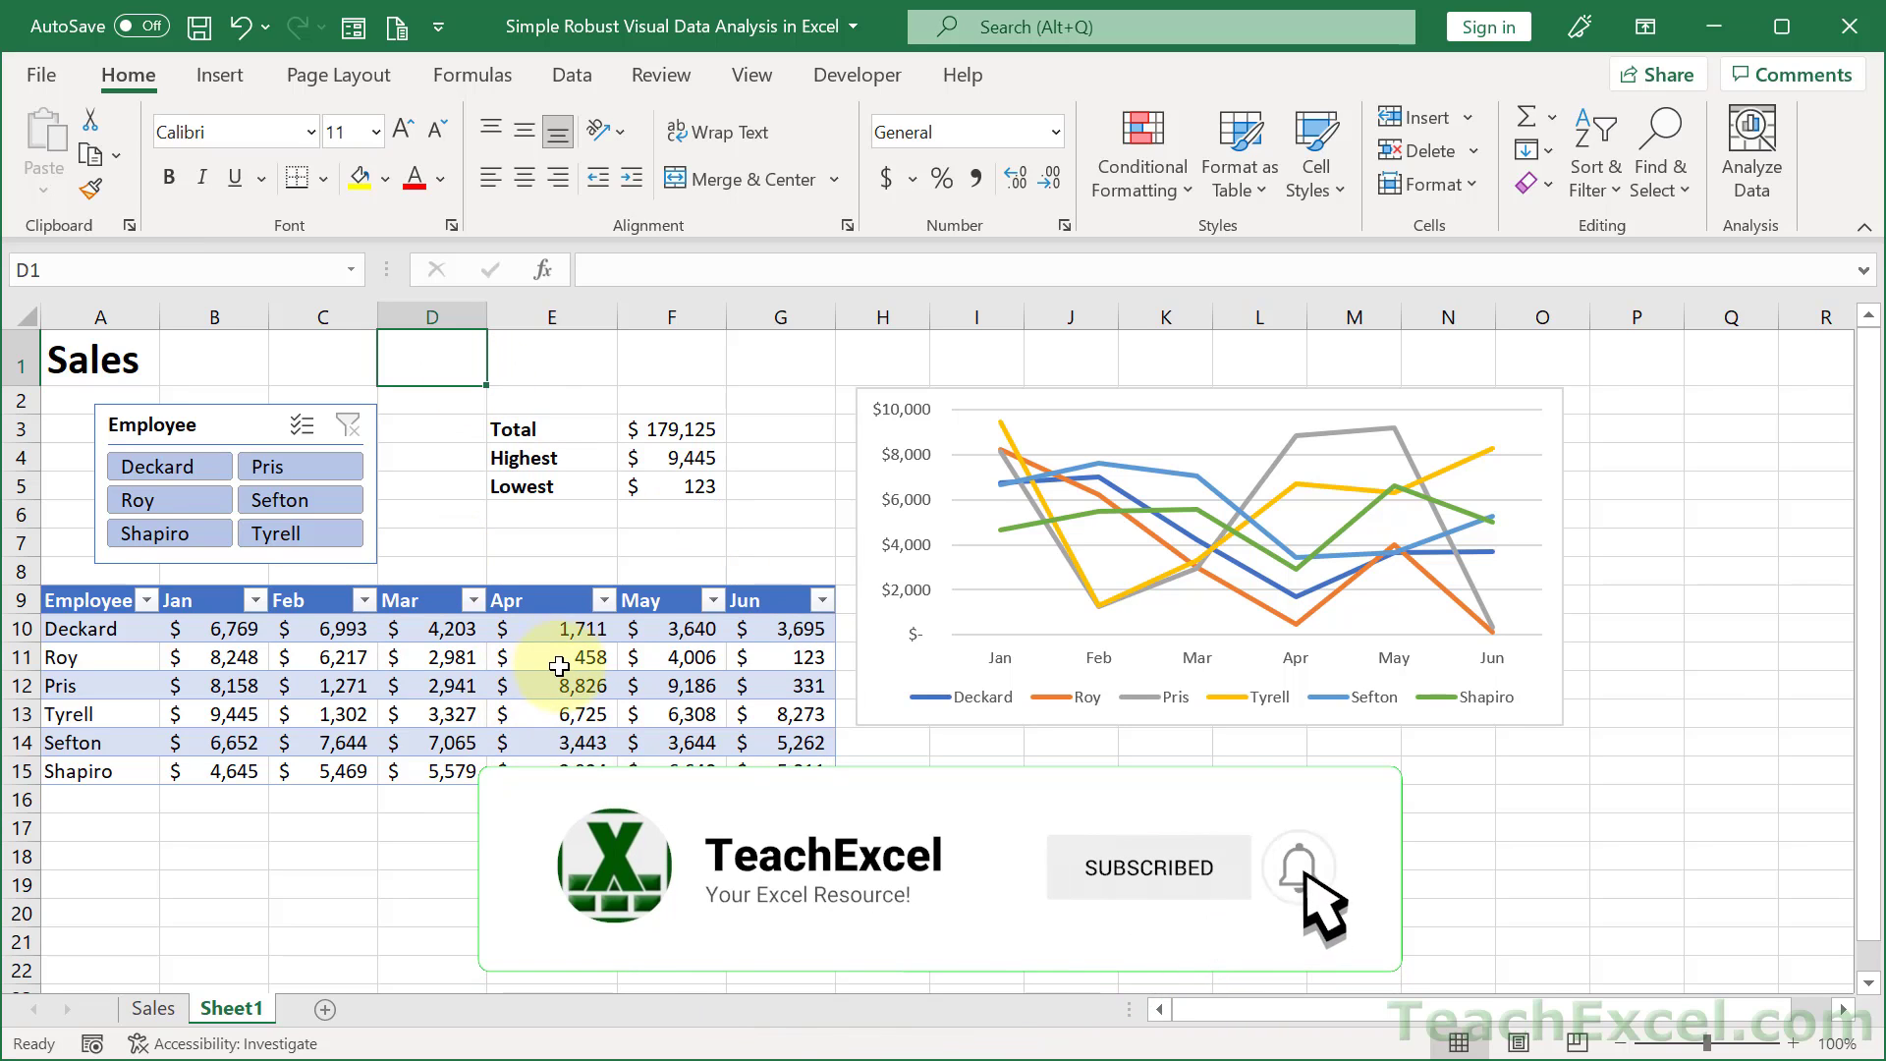
- Check the AGGREGATE Total formula in F3 without changing it
click(677, 428)
double_click(683, 428)
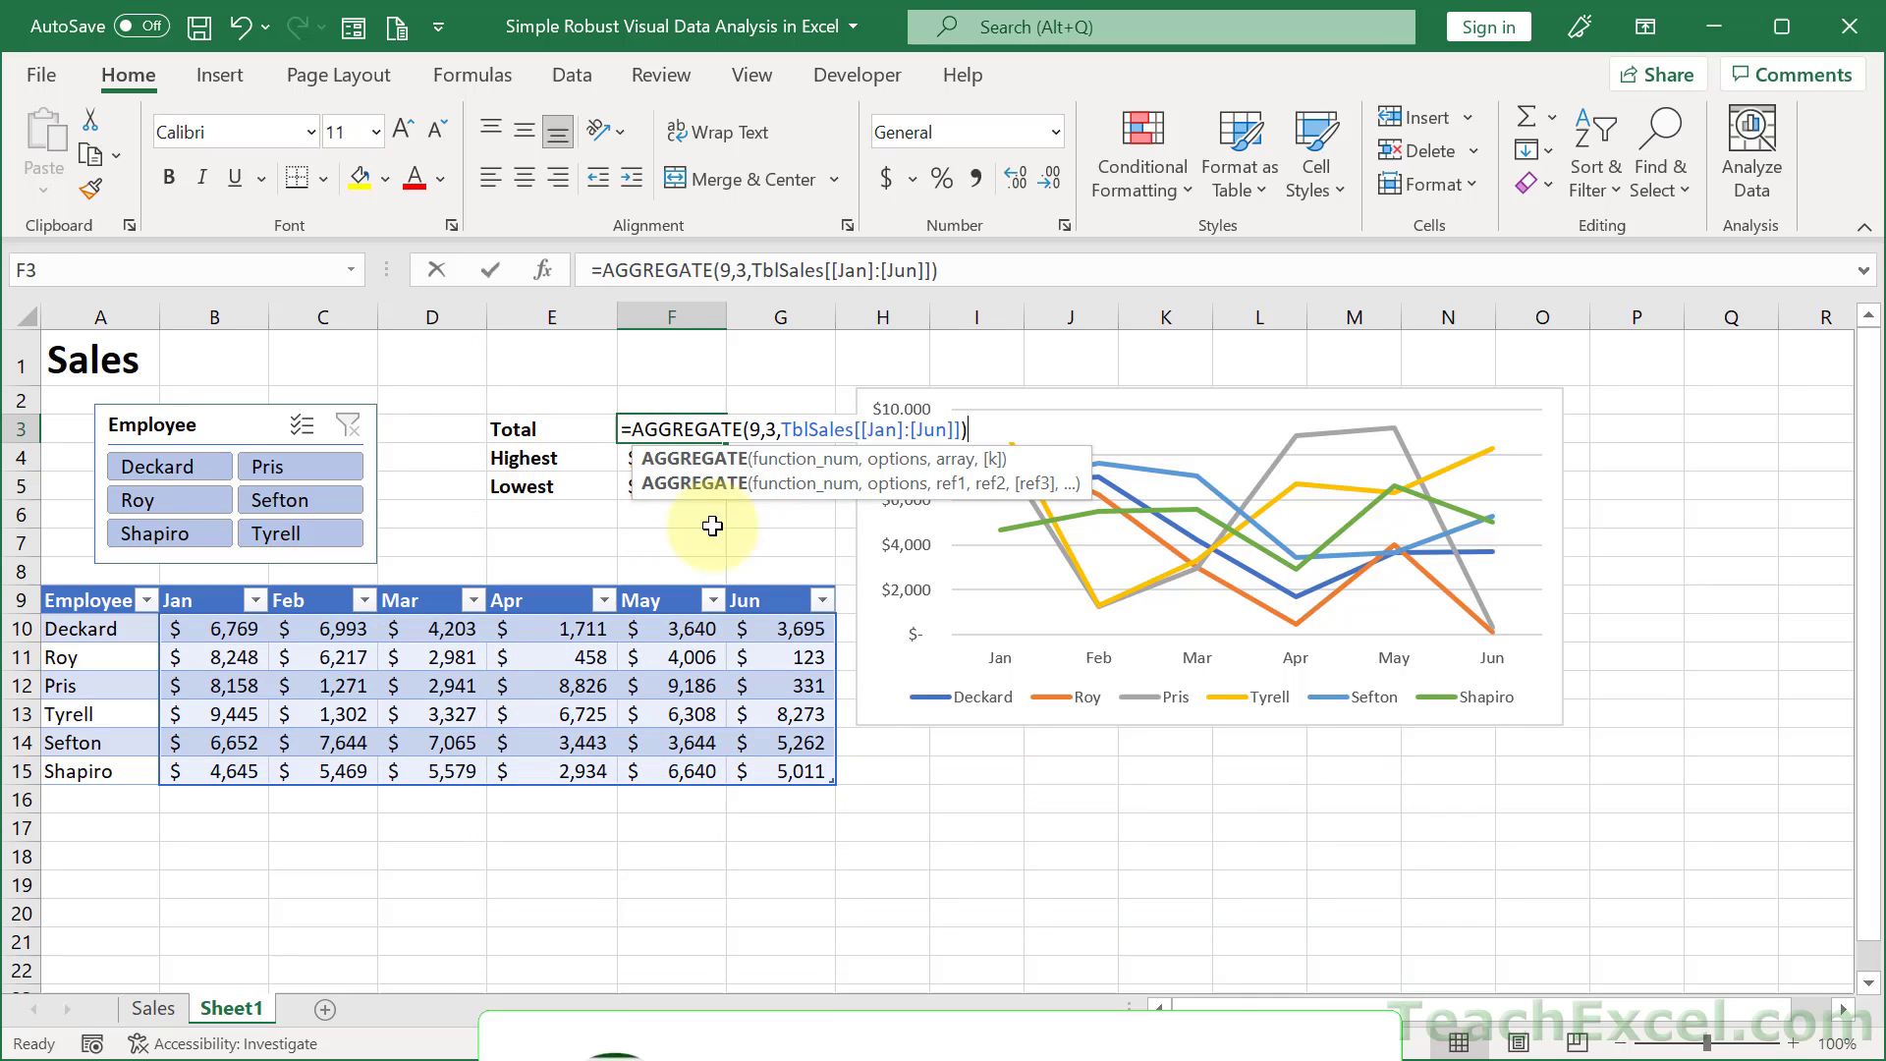
key(Escape)
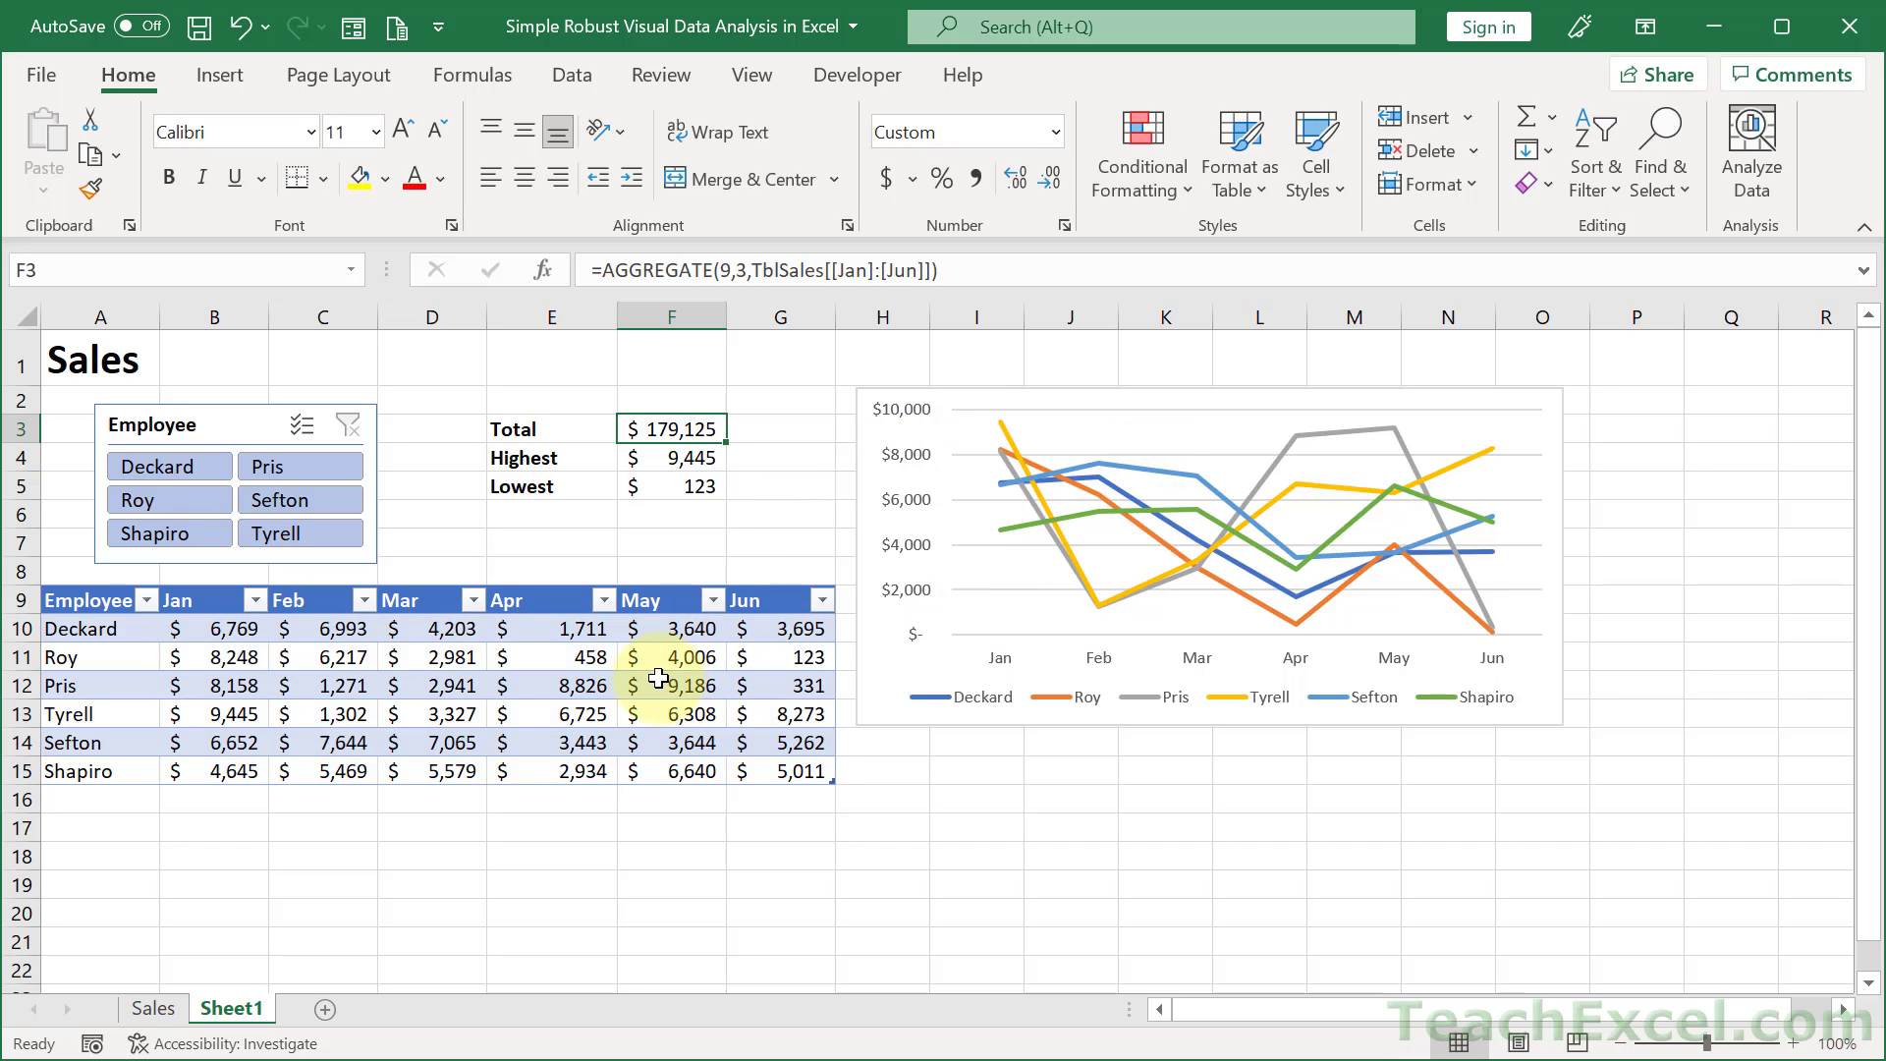
click(238, 423)
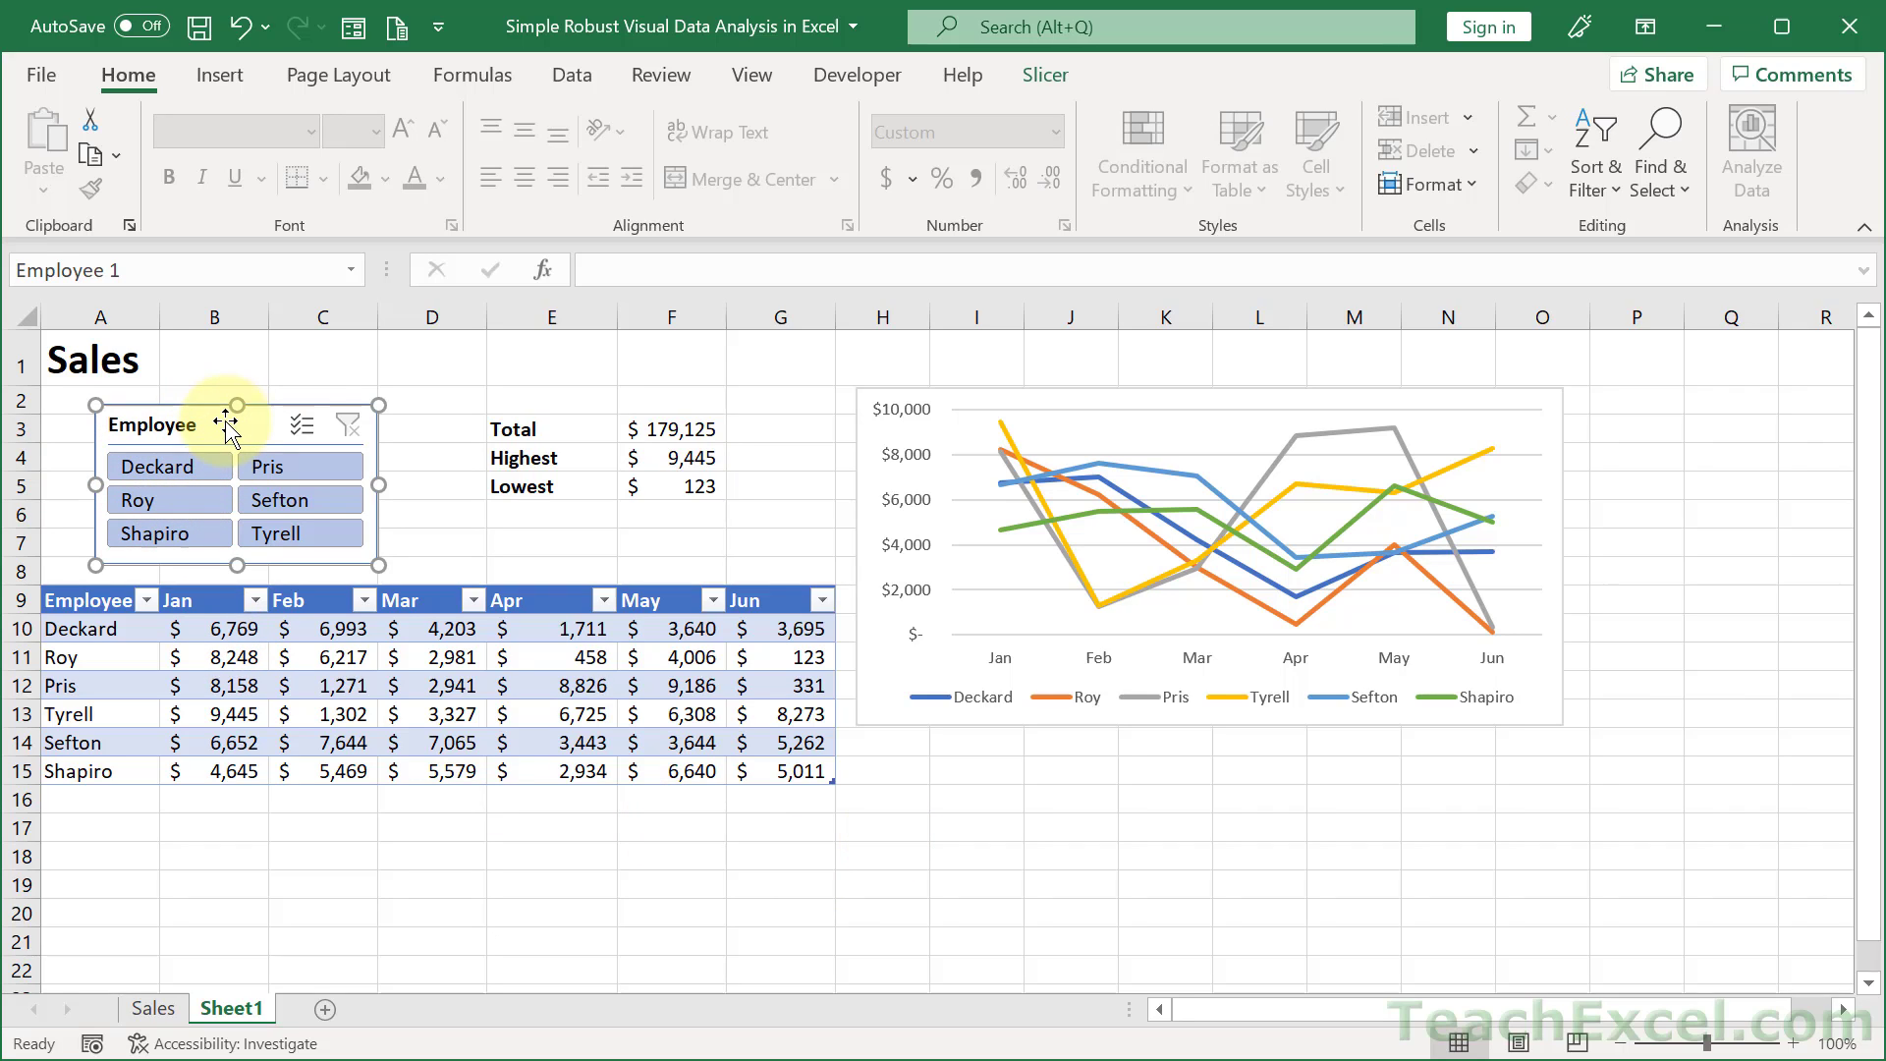
click(1039, 67)
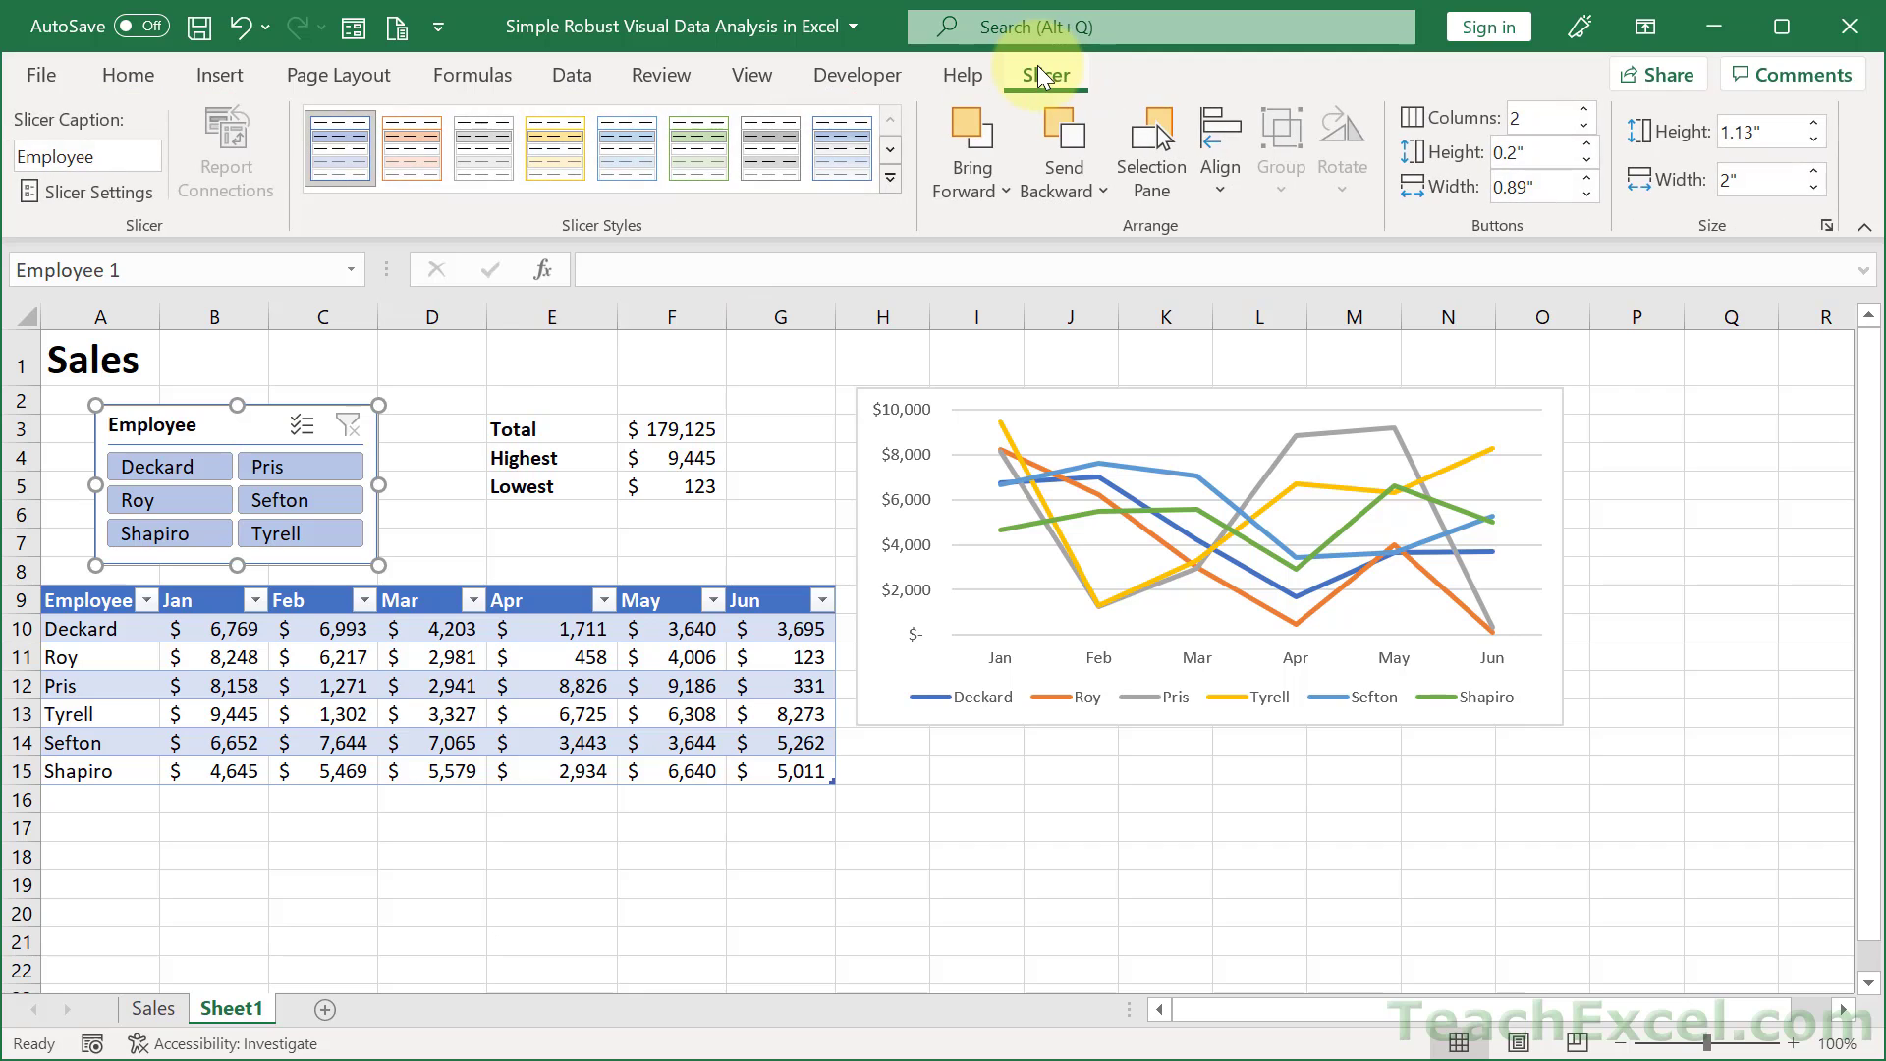
click(91, 187)
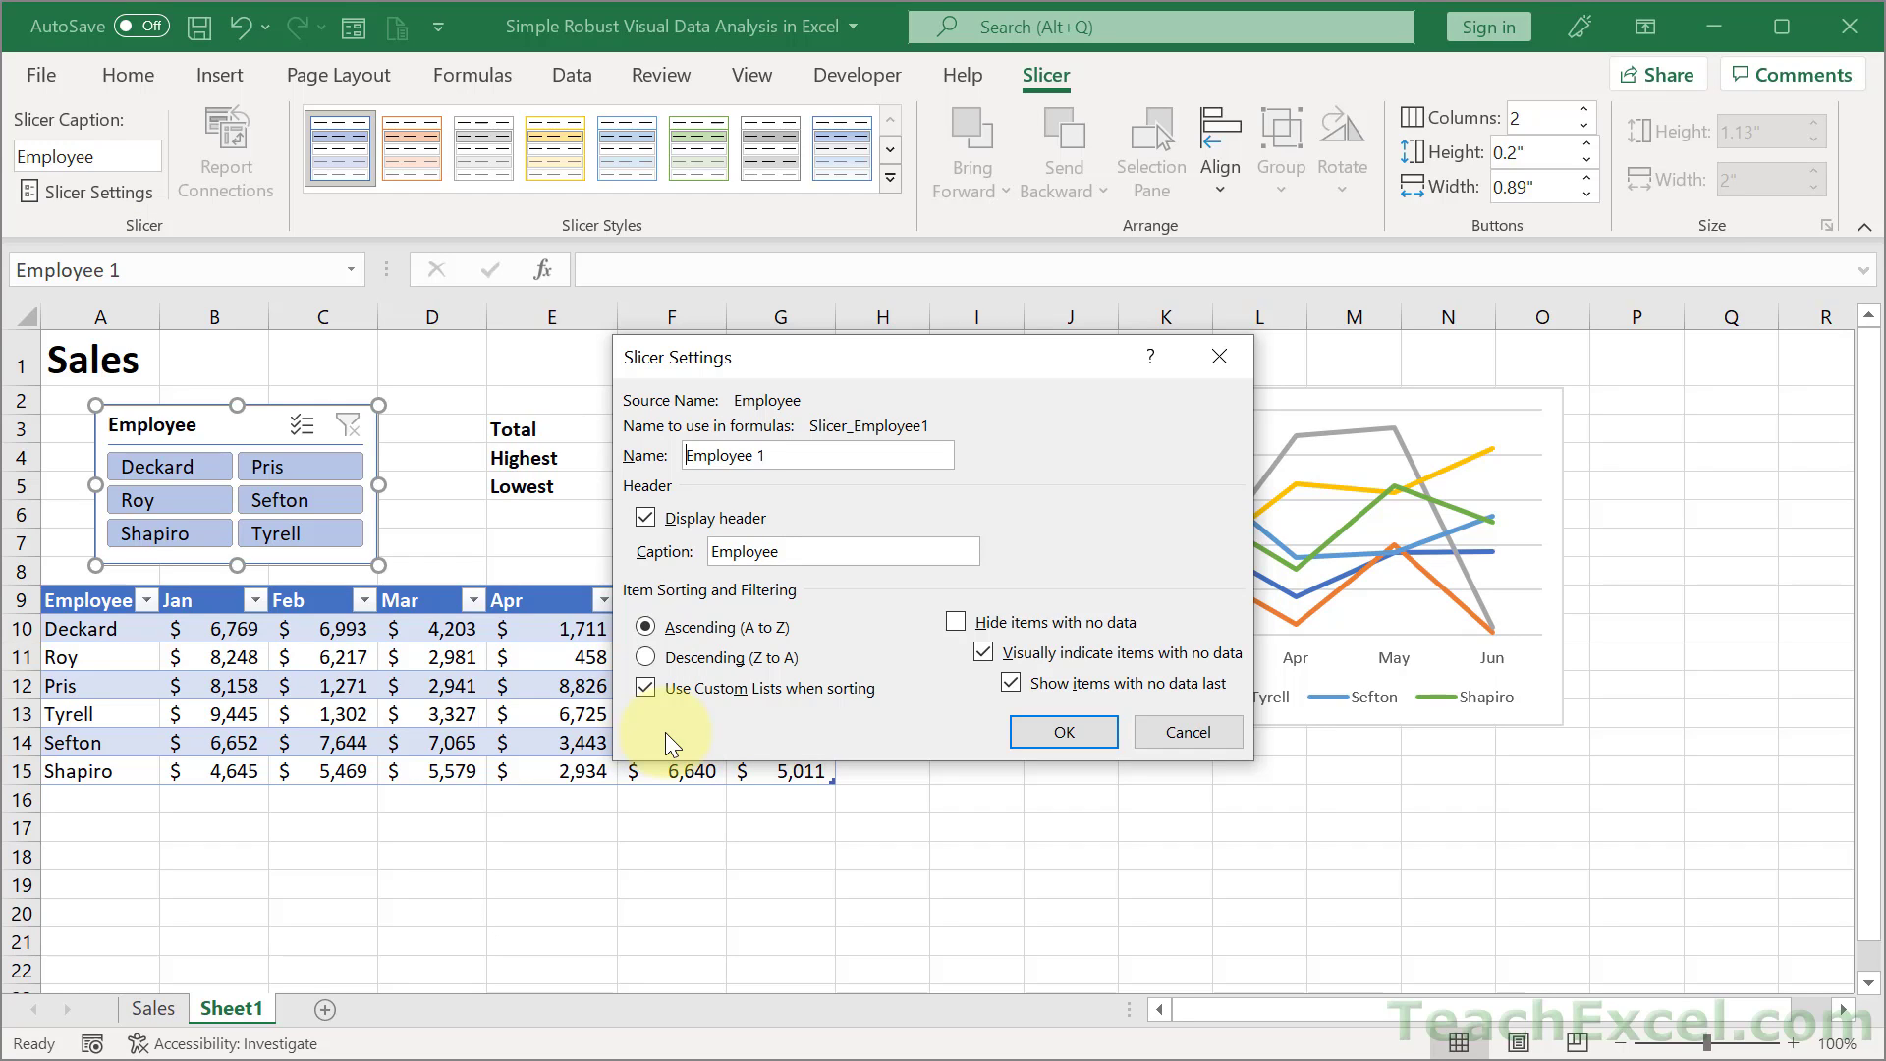
key(Return)
click(945, 889)
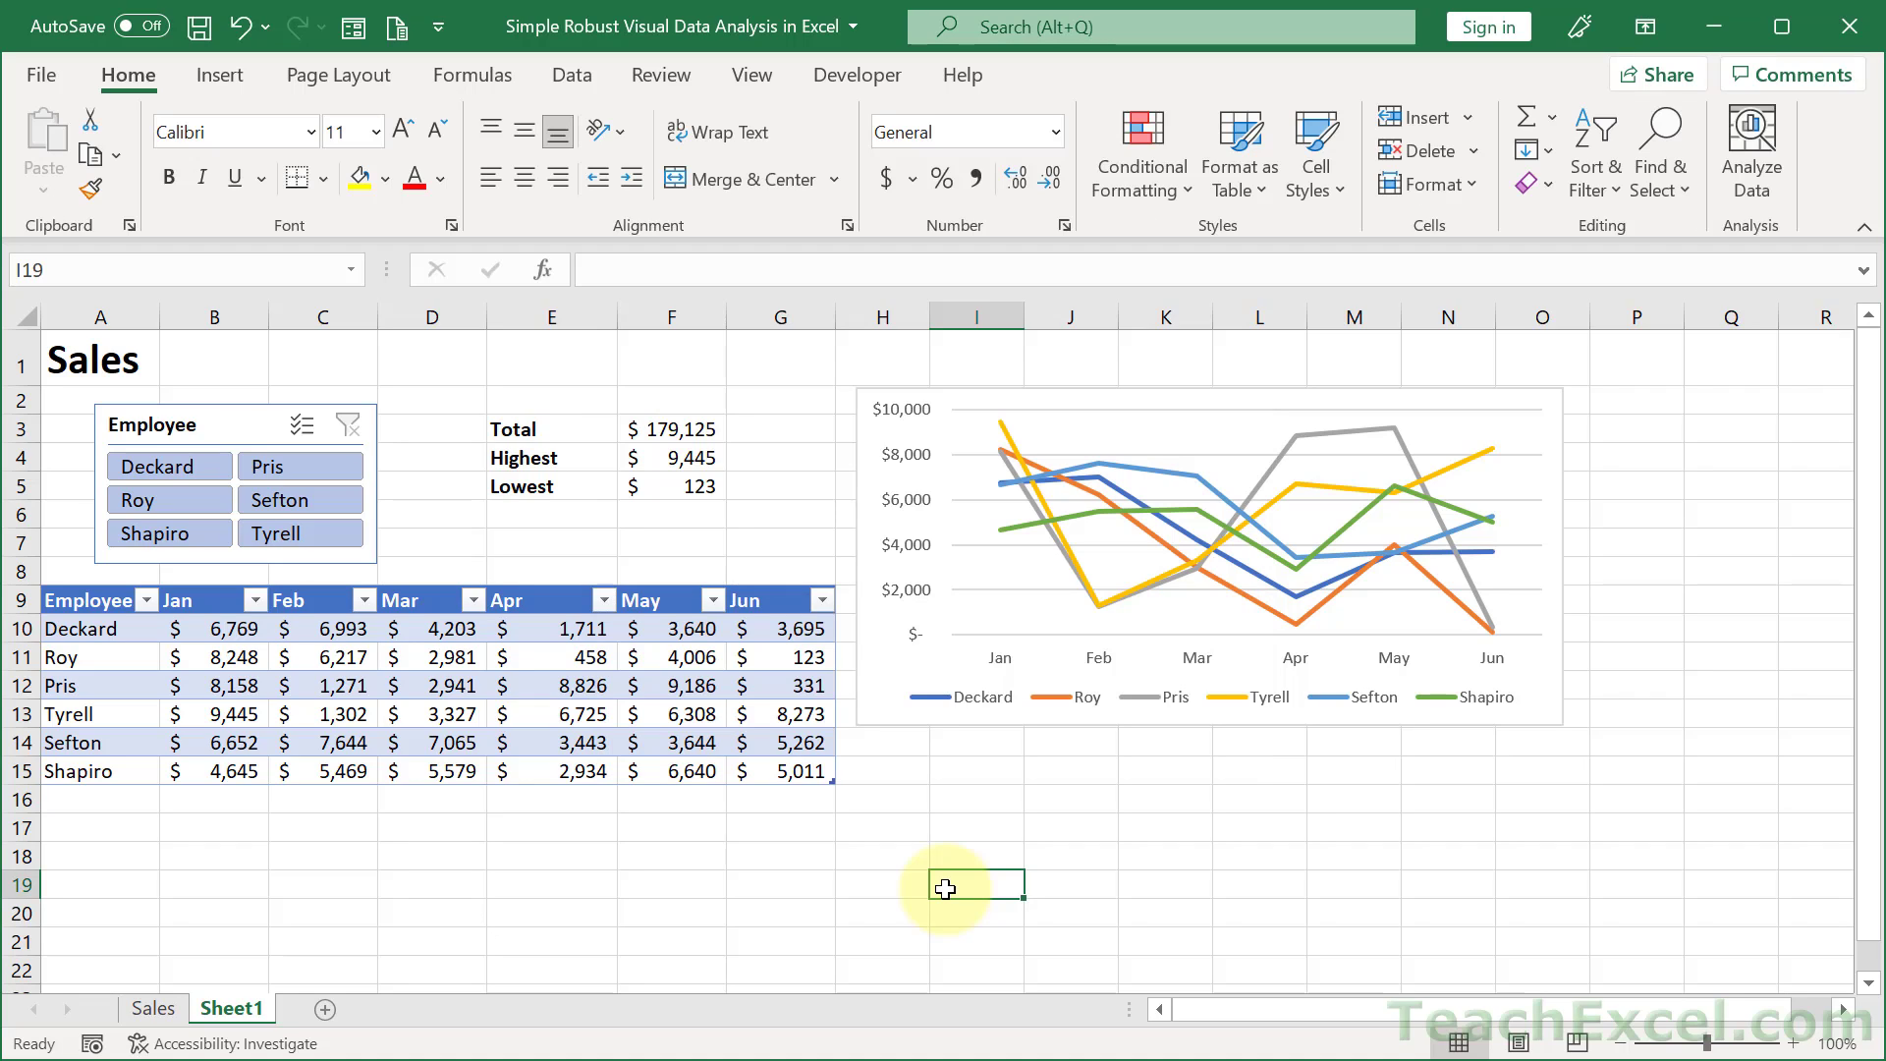